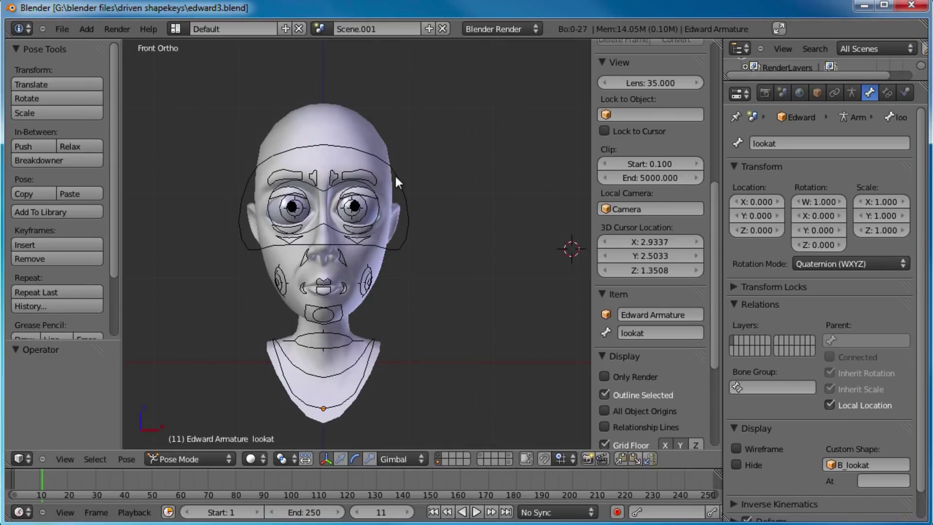
- Try moving the lookat bone in front of the face to test the eye tracking
{"action": "scroll", "coordinate": [396, 176], "scroll_direction": "up", "scroll_amount": 4}
{"action": "middle_click_drag", "start_coordinate": [395, 176], "coordinate": [462, 281]}
{"action": "scroll", "coordinate": [518, 243], "scroll_direction": "up", "scroll_amount": 4}
{"action": "middle_click_drag", "start_coordinate": [456, 215], "coordinate": [401, 227]}
{"action": "right_click", "coordinate": [400, 265]}
{"action": "middle_click_drag", "start_coordinate": [401, 264], "coordinate": [422, 253]}
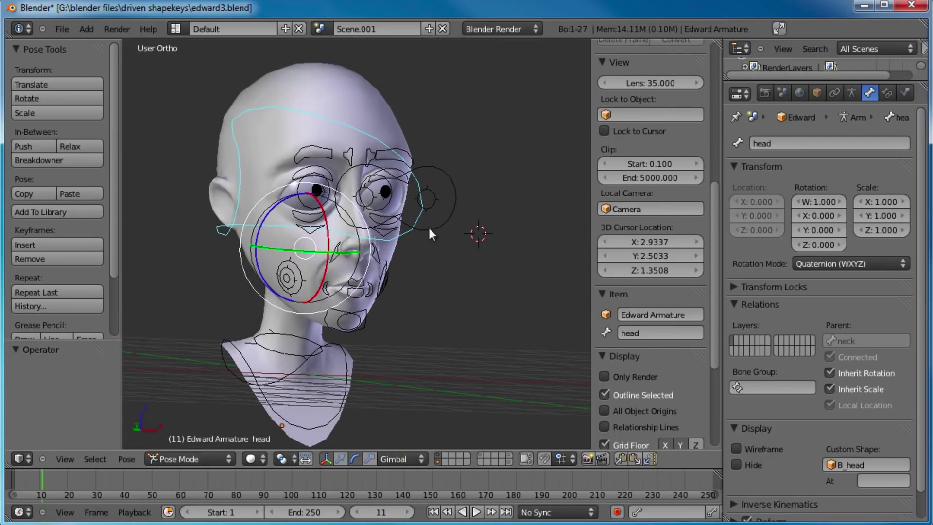
{"action": "right_click", "coordinate": [429, 233]}
{"action": "key", "text": "g"}
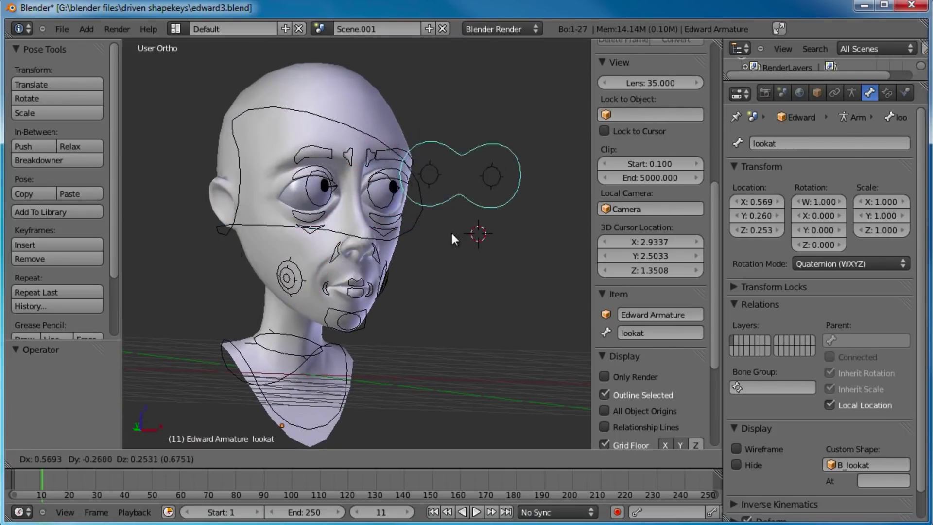
{"action": "right_click", "coordinate": [506, 234]}
{"action": "scroll", "coordinate": [375, 270], "scroll_direction": "up", "scroll_amount": 2}
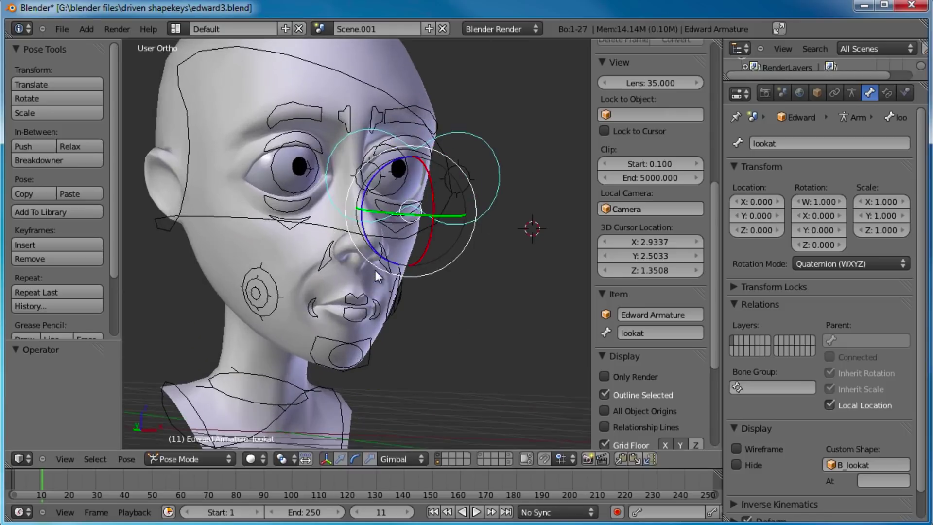
- Try moving the cheek.R bone and the upper lip bone to test their effect on the face
{"action": "right_click", "coordinate": [265, 307]}
{"action": "key", "text": "g"}
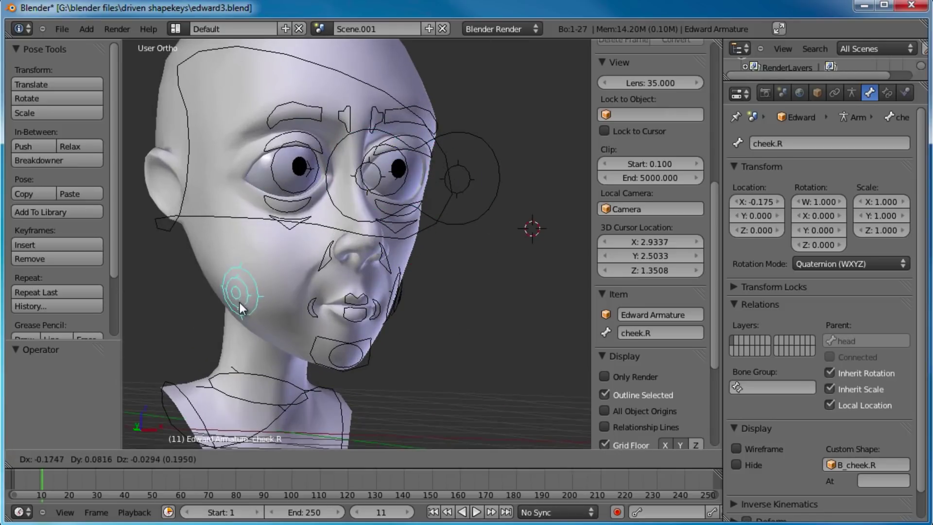
{"action": "right_click", "coordinate": [249, 301]}
{"action": "right_click", "coordinate": [360, 299]}
{"action": "key", "text": "g"}
{"action": "right_click", "coordinate": [365, 285]}
- Move the bottomlip bone down about 0.1 units to open the mouth, and try moving the chin bone
{"action": "right_click", "coordinate": [355, 316]}
{"action": "key", "text": "g"}
{"action": "left_click", "coordinate": [349, 348]}
{"action": "right_click", "coordinate": [347, 353]}
{"action": "key", "text": "g"}
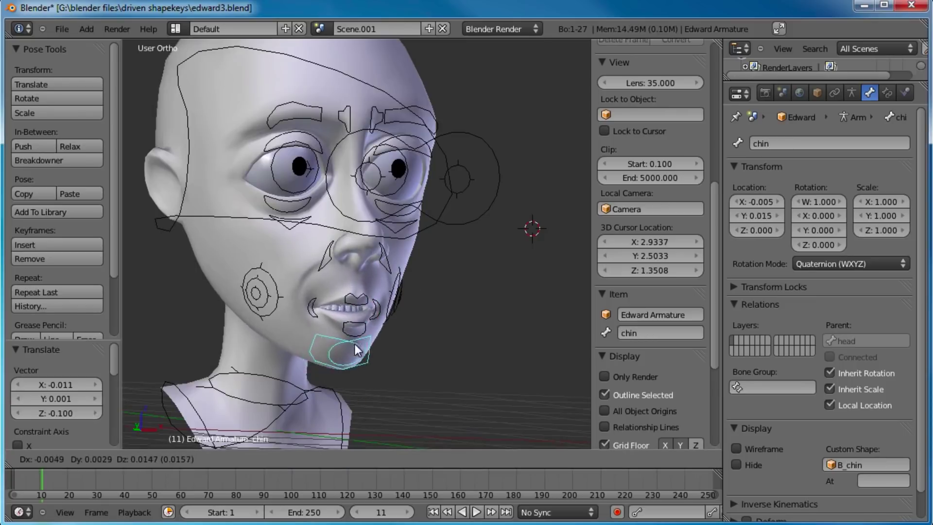
{"action": "right_click", "coordinate": [339, 300]}
- Try raising the eyebottom.R lower eyelid bone and clear the bone selection
{"action": "right_click", "coordinate": [299, 208]}
{"action": "key", "text": "g"}
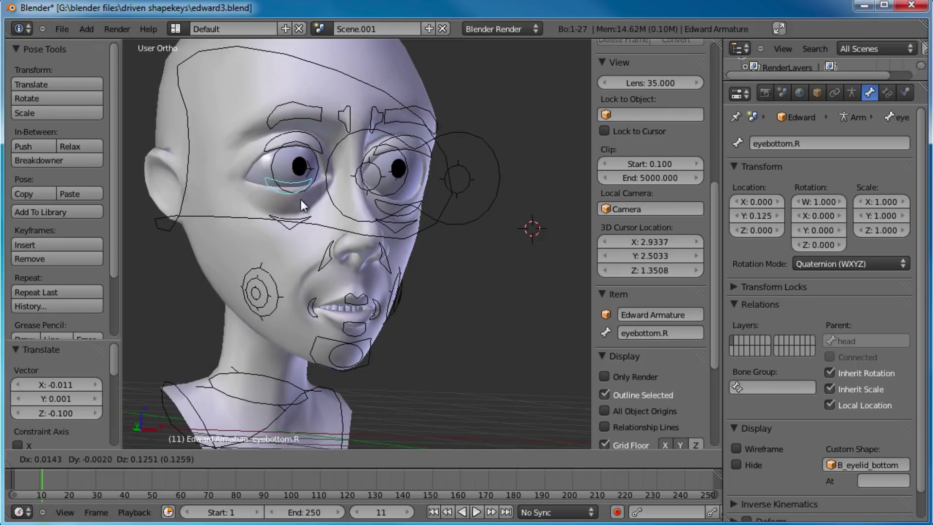
{"action": "right_click", "coordinate": [301, 204]}
{"action": "right_click", "coordinate": [322, 145]}
{"action": "key", "text": "a"}
{"action": "middle_click_drag", "start_coordinate": [399, 197], "coordinate": [392, 177]}
- Try moving the eyebrowouter.L bone and the inner eyebrow bone beside it
{"action": "right_click", "coordinate": [381, 130]}
{"action": "key", "text": "g"}
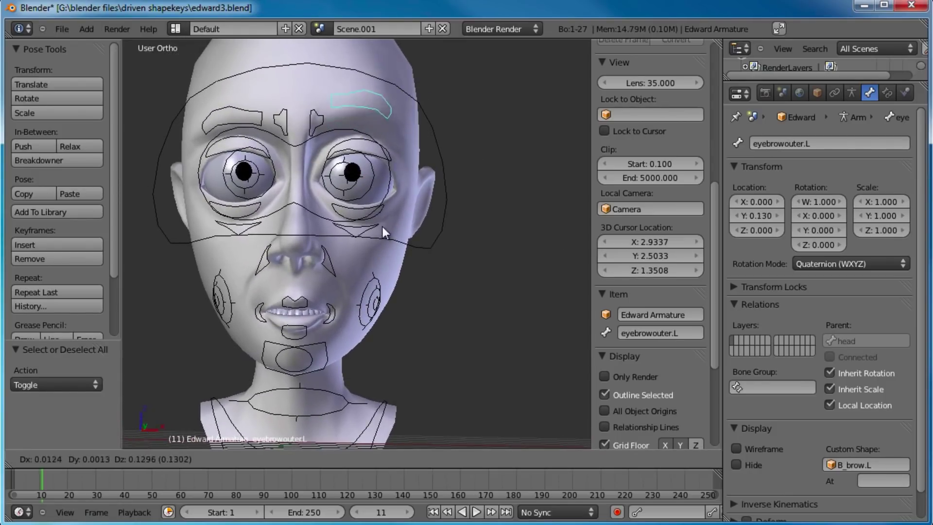
{"action": "right_click", "coordinate": [383, 240]}
{"action": "right_click", "coordinate": [313, 128]}
{"action": "key", "text": "g"}
{"action": "right_click", "coordinate": [311, 139]}
- Try moving the eyetop.L upper eyelid bone and the lower eyelid bone of the same eye
{"action": "right_click", "coordinate": [373, 150]}
{"action": "key", "text": "g"}
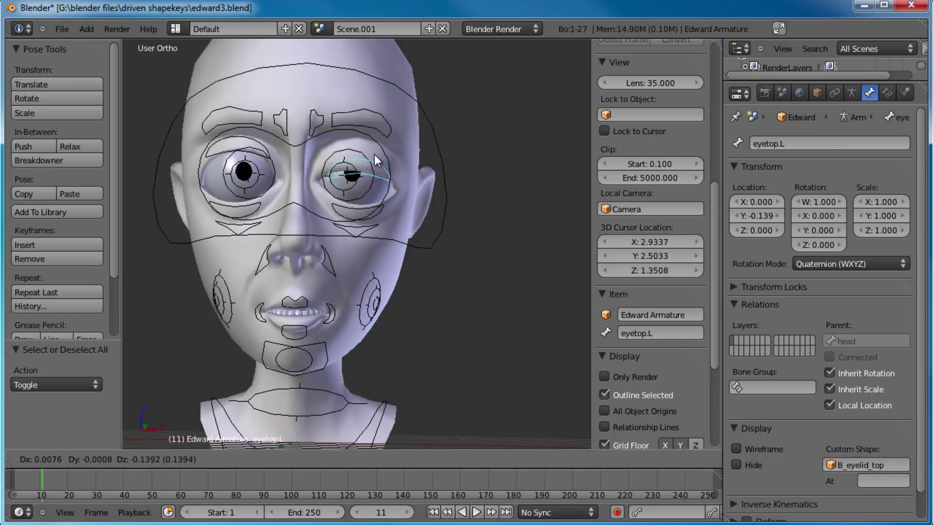
{"action": "right_click", "coordinate": [375, 153]}
{"action": "right_click", "coordinate": [371, 208]}
{"action": "key", "text": "g"}
{"action": "right_click", "coordinate": [374, 195]}
- Try moving the snarl.L and snarl.R bones beside the nose and clear the selection
{"action": "key", "text": "g"}
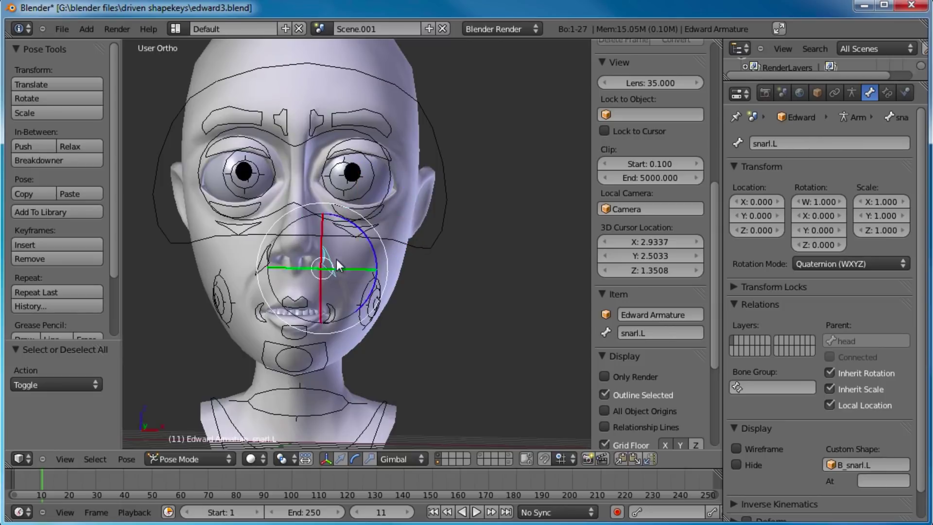
{"action": "right_click", "coordinate": [337, 255]}
{"action": "right_click", "coordinate": [278, 264]}
{"action": "key", "text": "g"}
{"action": "right_click", "coordinate": [281, 251]}
{"action": "key", "text": "a"}
{"action": "scroll", "coordinate": [356, 253], "scroll_direction": "down", "scroll_amount": 2}
{"action": "middle_click_drag", "start_coordinate": [358, 253], "coordinate": [335, 254]}
{"action": "scroll", "coordinate": [351, 273], "scroll_direction": "up", "scroll_amount": 1}
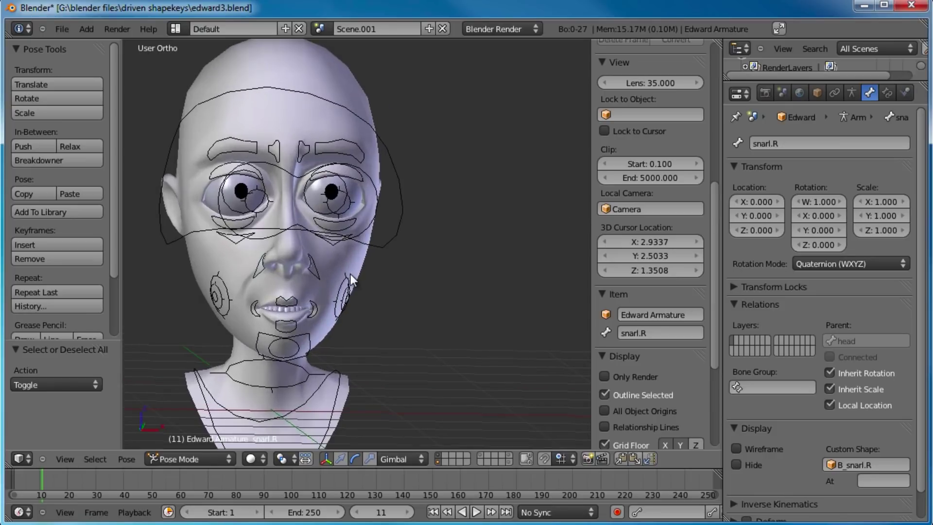
- Try moving the chin bone from a side angle and deselect all bones
{"action": "middle_click_drag", "start_coordinate": [445, 204], "coordinate": [354, 300]}
{"action": "right_click", "coordinate": [330, 303]}
{"action": "key", "text": "g"}
{"action": "right_click", "coordinate": [356, 282]}
{"action": "middle_click_drag", "start_coordinate": [380, 211], "coordinate": [374, 259], "text": "shift"}
{"action": "key", "text": "a"}
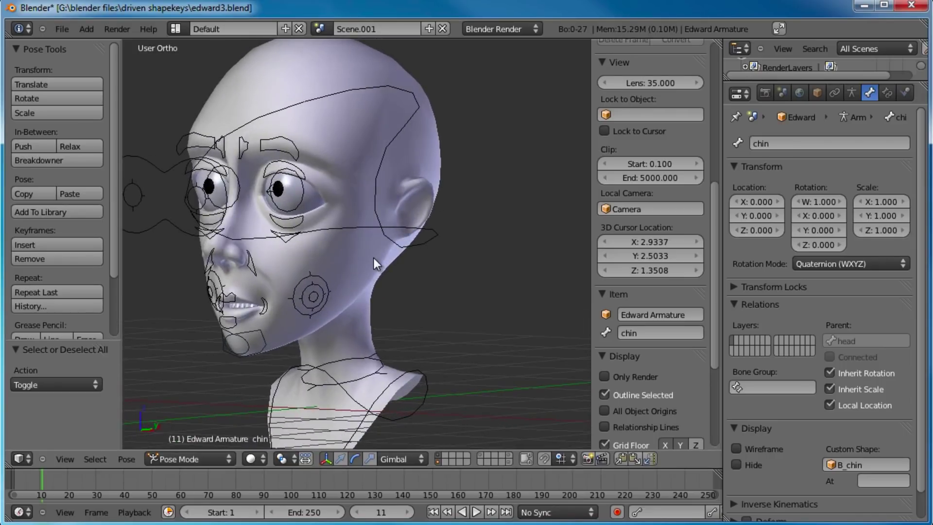
- Show only the layer holding the custom bone shape objects and try moving shapes such as B_lip_top
{"action": "left_click", "coordinate": [509, 462]}
{"action": "scroll", "coordinate": [398, 322], "scroll_direction": "down", "scroll_amount": 1}
{"action": "middle_click_drag", "start_coordinate": [399, 322], "coordinate": [413, 243], "text": "shift"}
{"action": "right_click_drag", "start_coordinate": [368, 282], "coordinate": [421, 188]}
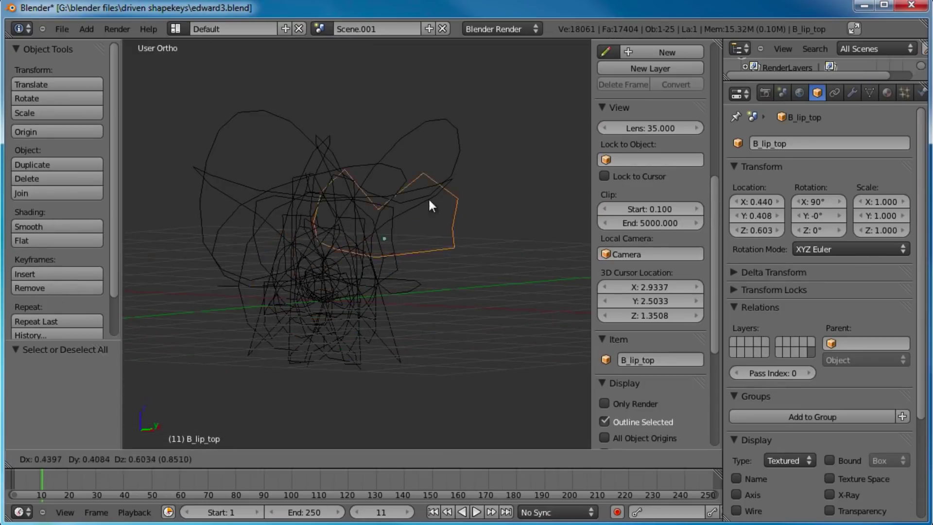
{"action": "right_click", "coordinate": [380, 190]}
{"action": "right_click_drag", "start_coordinate": [338, 243], "coordinate": [342, 176]}
{"action": "right_click", "coordinate": [342, 177]}
{"action": "right_click_drag", "start_coordinate": [334, 264], "coordinate": [341, 205]}
{"action": "right_click", "coordinate": [341, 206]}
{"action": "middle_click_drag", "start_coordinate": [342, 214], "coordinate": [404, 248]}
{"action": "key", "text": "a"}
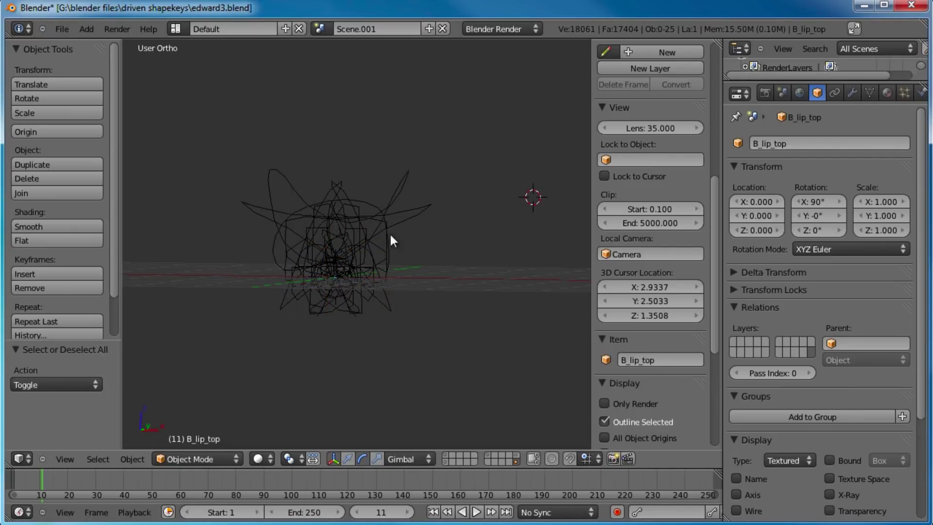
- Try moving the B_cheek.R shape object among the stacked bone shapes and deselect everything
{"action": "middle_click_drag", "start_coordinate": [358, 244], "coordinate": [416, 205]}
{"action": "key", "text": "a"}
{"action": "key", "text": "b"}
{"action": "key", "text": "Escape"}
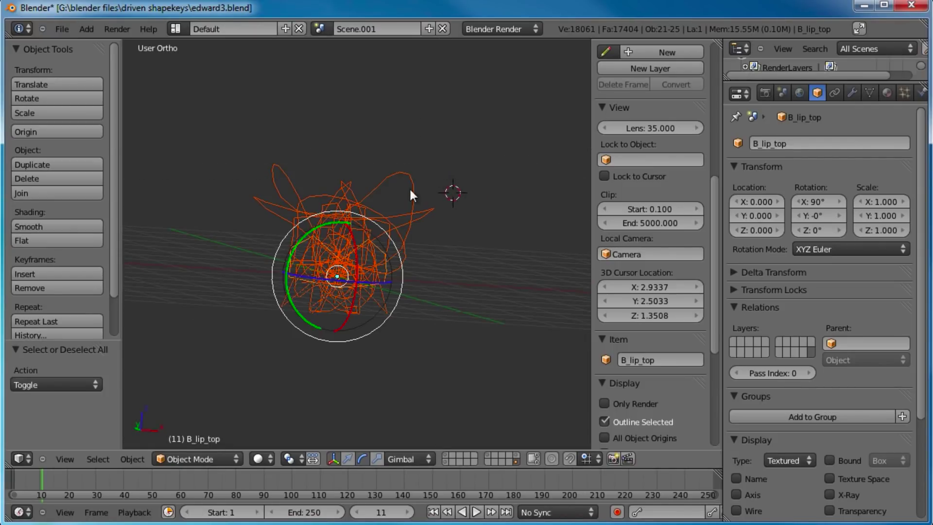
{"action": "right_click_drag", "start_coordinate": [388, 217], "coordinate": [427, 157]}
{"action": "right_click", "coordinate": [371, 236]}
{"action": "right_click", "coordinate": [371, 232]}
{"action": "middle_click_drag", "start_coordinate": [385, 208], "coordinate": [369, 275]}
{"action": "key", "text": "a"}
{"action": "scroll", "coordinate": [376, 287], "scroll_direction": "up", "scroll_amount": 3}
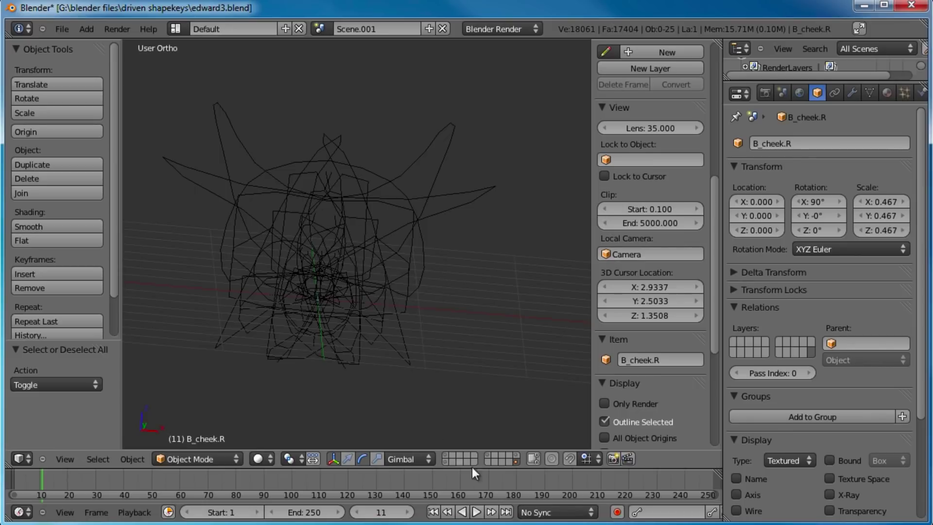
- Display the armature layer with its control shapes together with the head mesh layer
{"action": "left_click", "coordinate": [447, 460]}
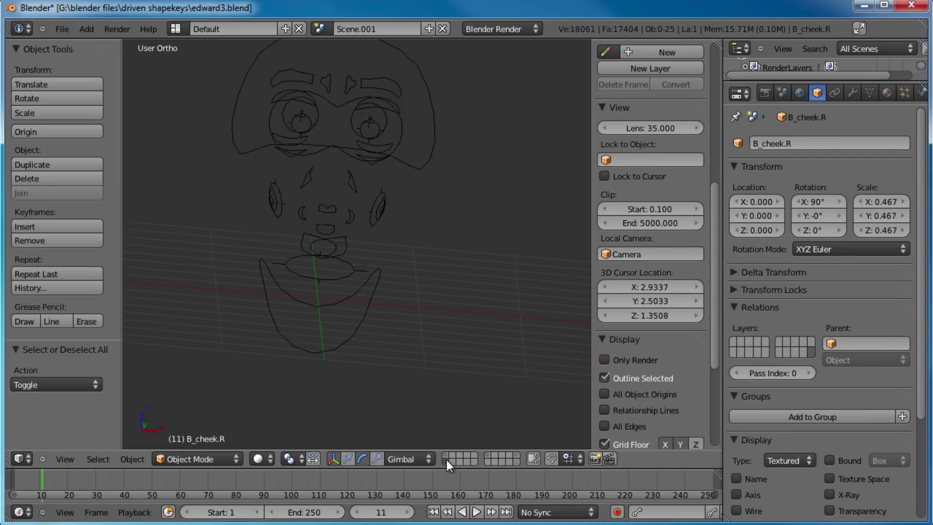
{"action": "middle_click_drag", "start_coordinate": [347, 176], "coordinate": [335, 272]}
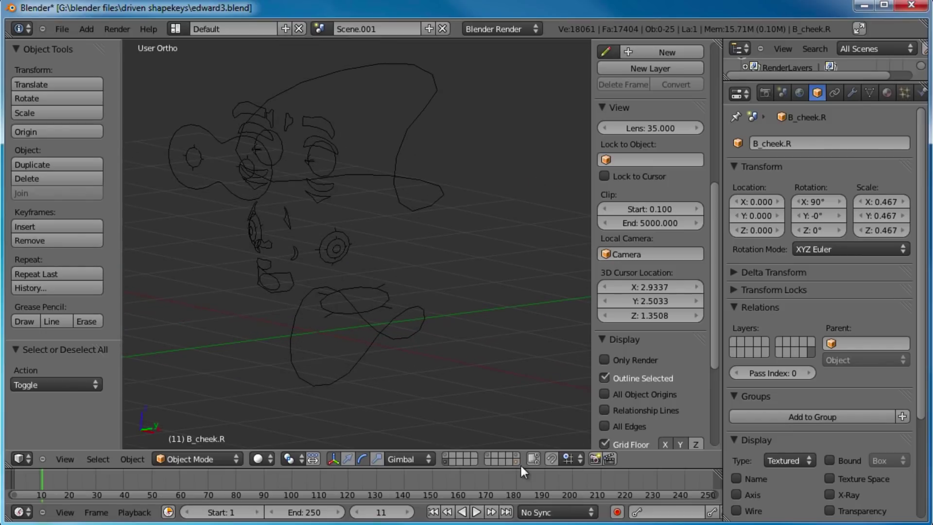
{"action": "middle_click_drag", "start_coordinate": [468, 359], "coordinate": [379, 321]}
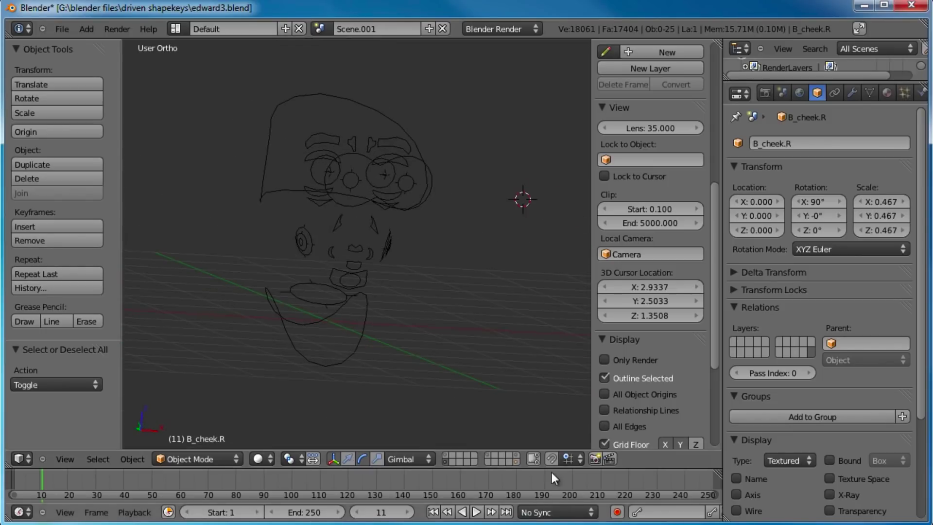
{"action": "left_click", "coordinate": [444, 455], "text": "shift"}
{"action": "middle_click_drag", "start_coordinate": [447, 445], "coordinate": [399, 262]}
{"action": "scroll", "coordinate": [403, 229], "scroll_direction": "down", "scroll_amount": 2}
- Select the head bone in Pose Mode and try rotating it, including free trackball rotation
{"action": "right_click", "coordinate": [406, 248]}
{"action": "key", "text": "ctrl+Tab"}
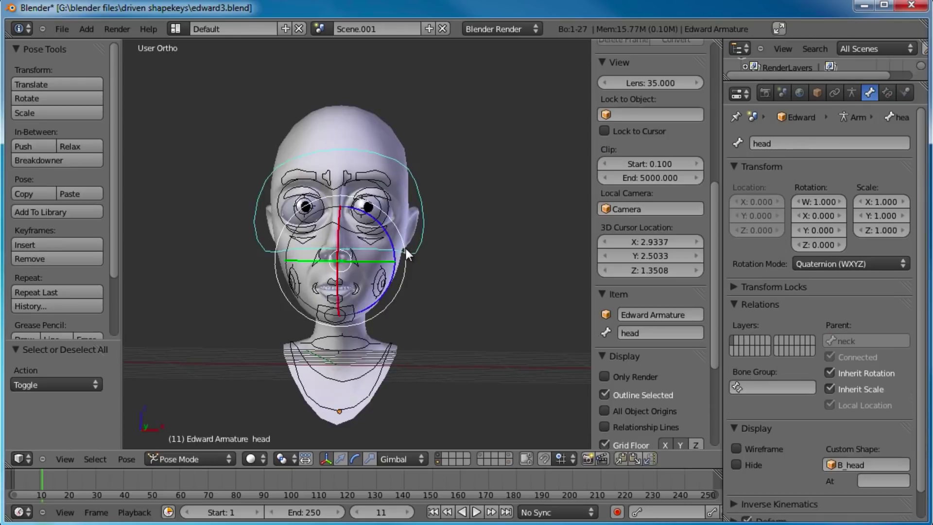
{"action": "key", "text": "r"}
{"action": "right_click", "coordinate": [418, 225]}
{"action": "key", "text": "r"}
{"action": "key", "text": "r"}
{"action": "right_click", "coordinate": [408, 275]}
{"action": "middle_click_drag", "start_coordinate": [486, 282], "coordinate": [392, 296]}
{"action": "key", "text": "r"}
{"action": "key", "text": "r"}
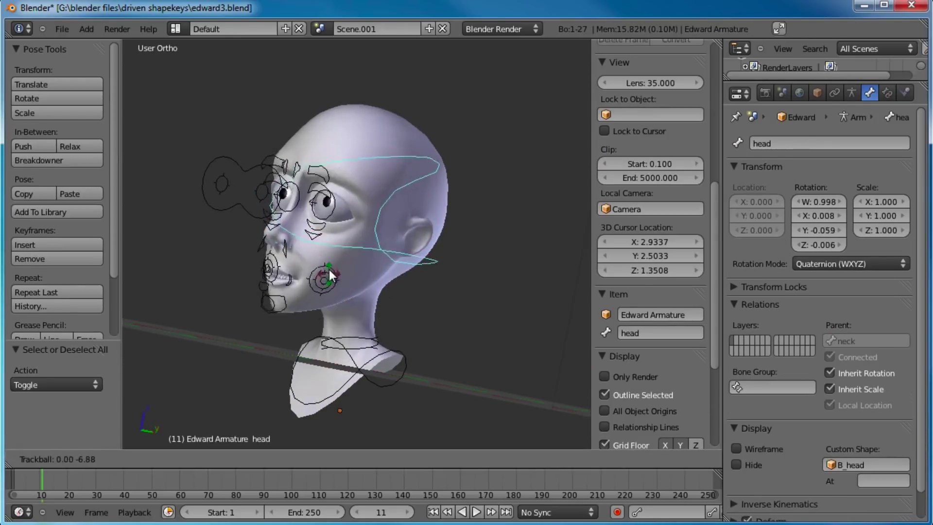
{"action": "key", "text": "Escape"}
- Add a cube mesh and place it beside the head in front view, at about X 2.19, Z 1.92
{"action": "middle_click_drag", "start_coordinate": [398, 278], "coordinate": [472, 319]}
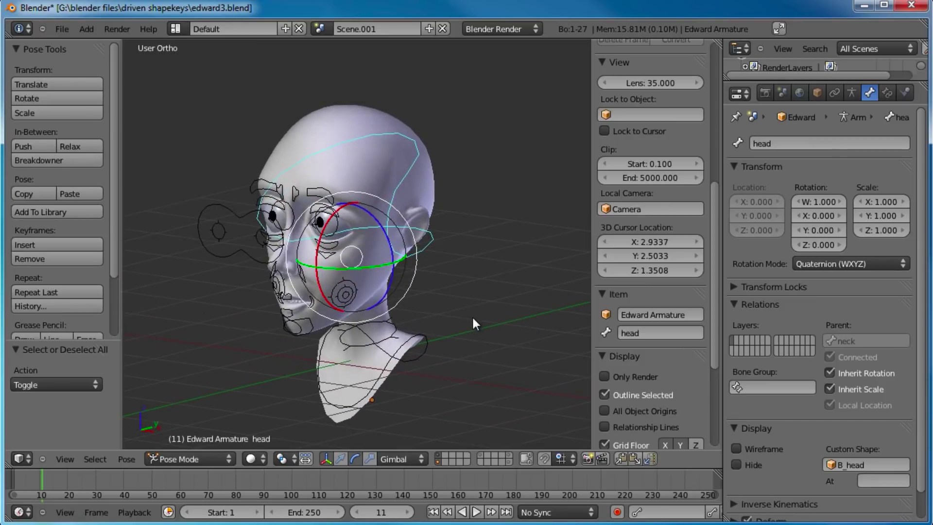
{"action": "key", "text": "KP_1"}
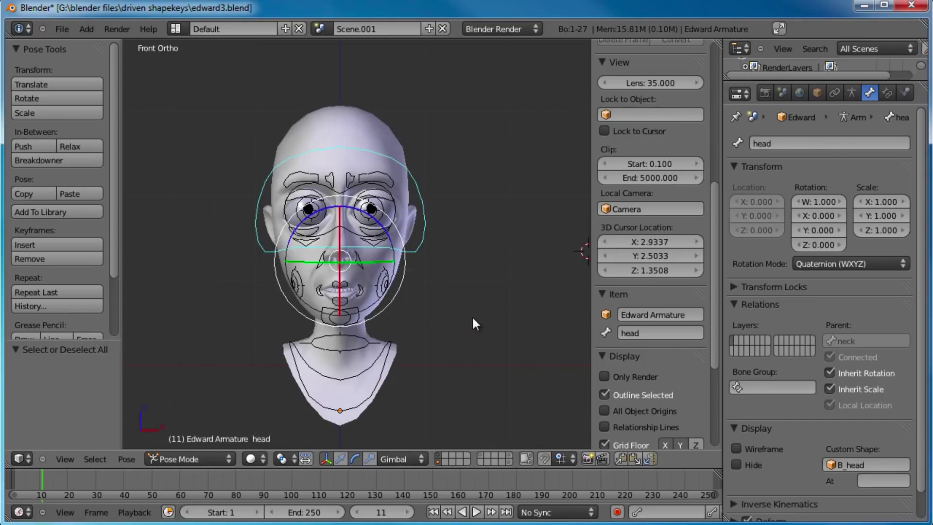
{"action": "middle_click_drag", "start_coordinate": [453, 313], "coordinate": [401, 295], "text": "shift"}
{"action": "key", "text": "shift+a"}
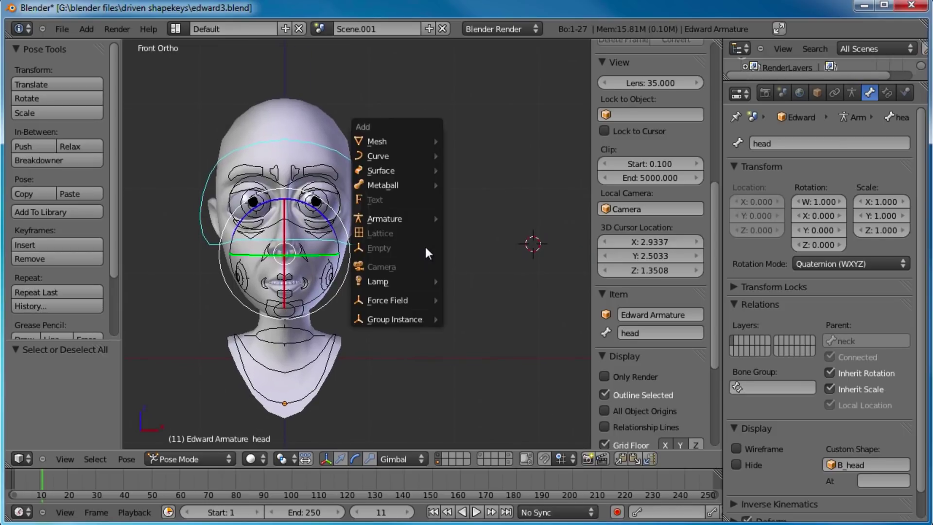
{"action": "mouse_move", "coordinate": [426, 146]}
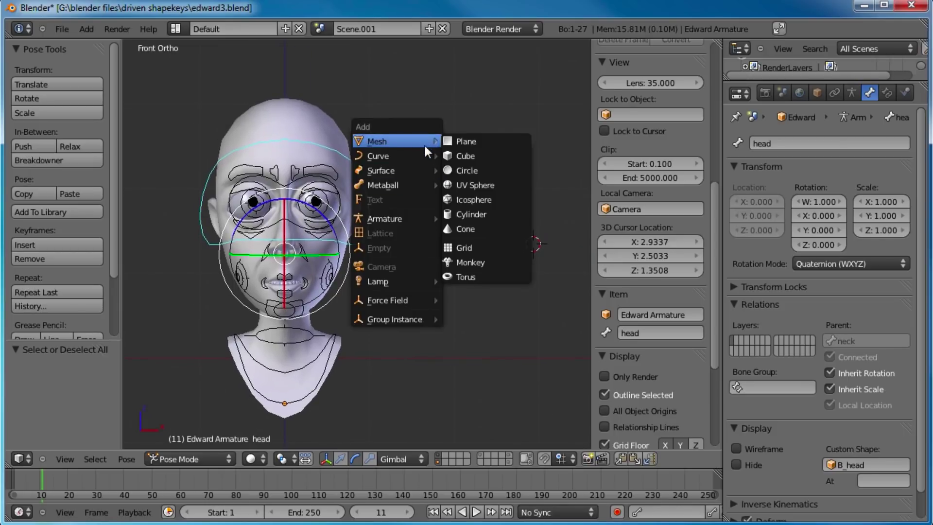
{"action": "left_click", "coordinate": [480, 156]}
{"action": "key", "text": "g"}
{"action": "left_click", "coordinate": [483, 205]}
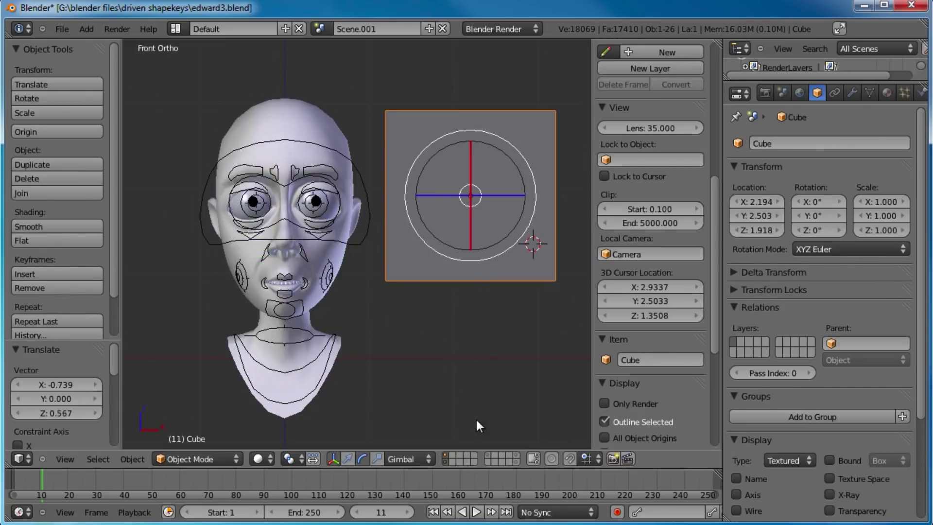
- Select the head bone and temporarily hide the mesh layer to examine the control shapes alone
{"action": "right_click", "coordinate": [363, 243]}
{"action": "middle_click_drag", "start_coordinate": [388, 280], "coordinate": [314, 230]}
{"action": "scroll", "coordinate": [386, 252], "scroll_direction": "up", "scroll_amount": 5}
{"action": "middle_click_drag", "start_coordinate": [407, 244], "coordinate": [393, 257]}
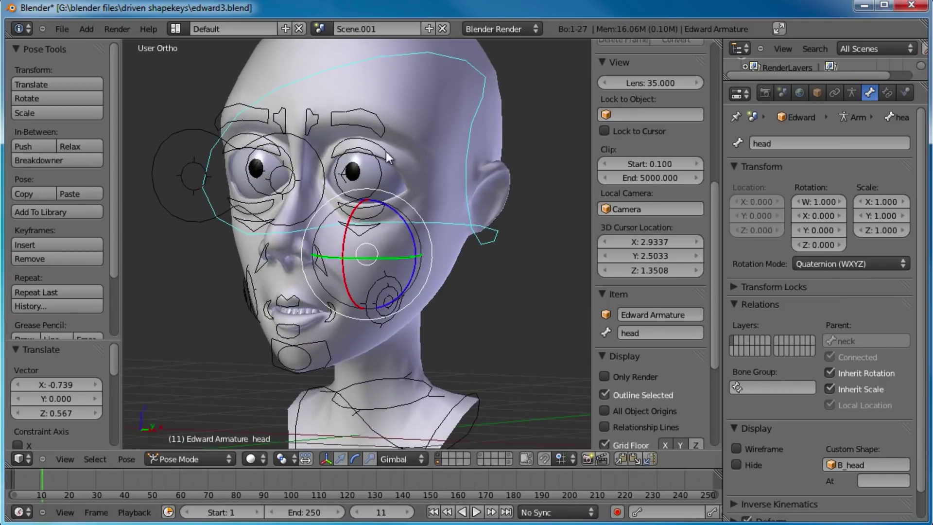
{"action": "left_click", "coordinate": [440, 464]}
{"action": "middle_click_drag", "start_coordinate": [365, 258], "coordinate": [347, 250]}
{"action": "left_click", "coordinate": [445, 462], "text": "shift"}
{"action": "scroll", "coordinate": [348, 299], "scroll_direction": "up", "scroll_amount": 3}
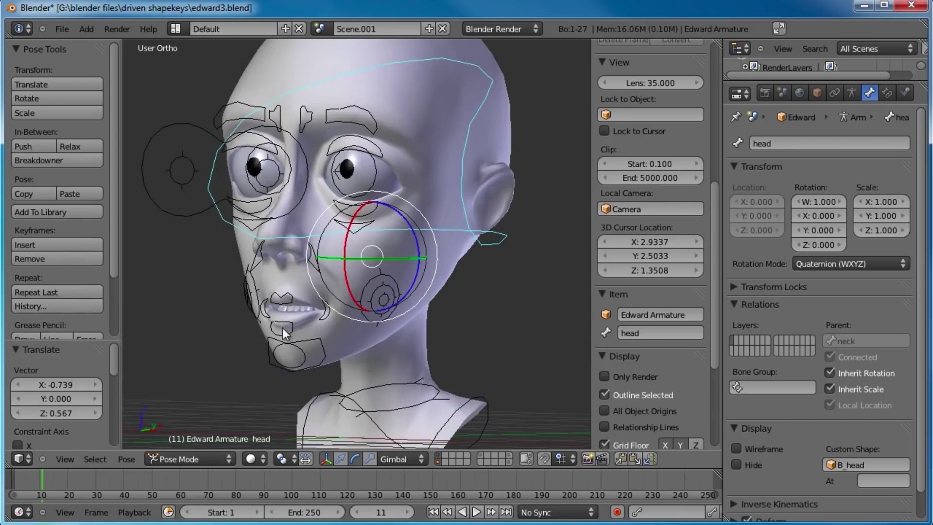
- Reset the bottomlip bone to its rest location and hide the armature layer
{"action": "right_click", "coordinate": [282, 328]}
{"action": "key", "text": "g"}
{"action": "key", "text": "Escape"}
{"action": "key", "text": "a"}
{"action": "scroll", "coordinate": [363, 185], "scroll_direction": "down", "scroll_amount": 4}
{"action": "left_click", "coordinate": [442, 463], "text": "shift"}
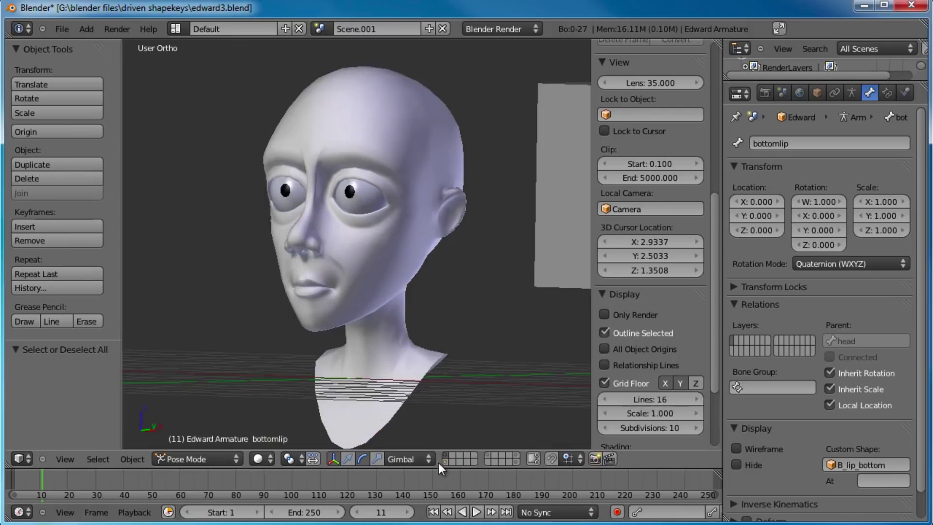
- Select the cube beside the head and set its maximum draw type to Wire
{"action": "right_click", "coordinate": [547, 194]}
{"action": "key", "text": "KP_1"}
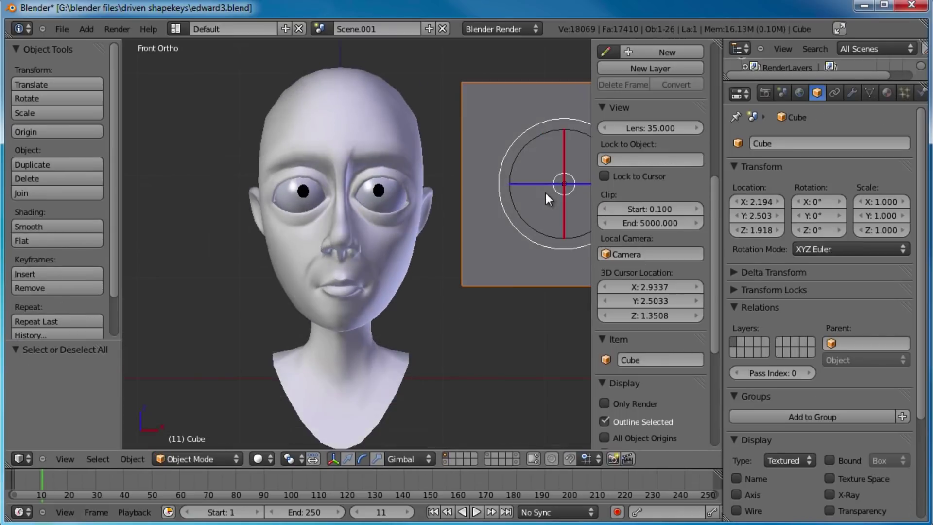
{"action": "middle_click_drag", "start_coordinate": [510, 191], "coordinate": [414, 166], "text": "shift"}
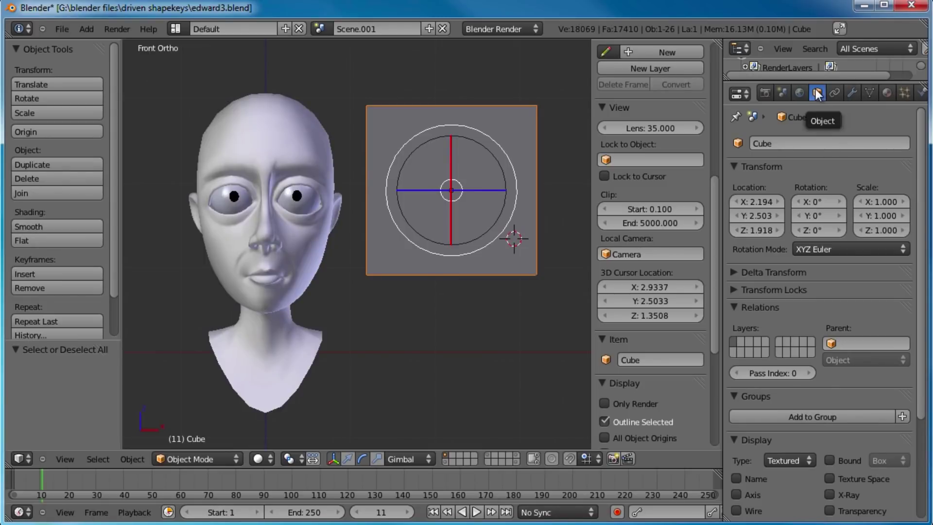
{"action": "scroll", "coordinate": [803, 294], "scroll_direction": "down", "scroll_amount": 4}
{"action": "scroll", "coordinate": [803, 294], "scroll_direction": "down", "scroll_amount": 1}
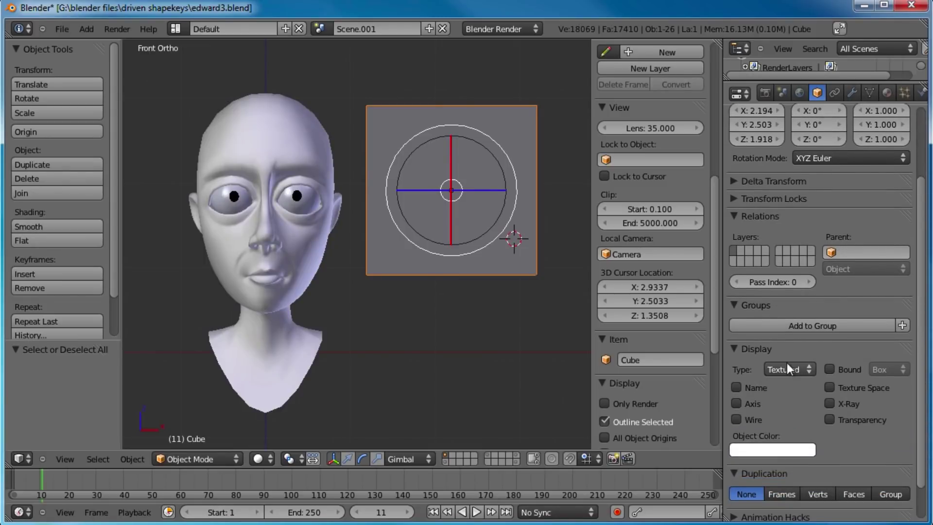
{"action": "left_click", "coordinate": [788, 370]}
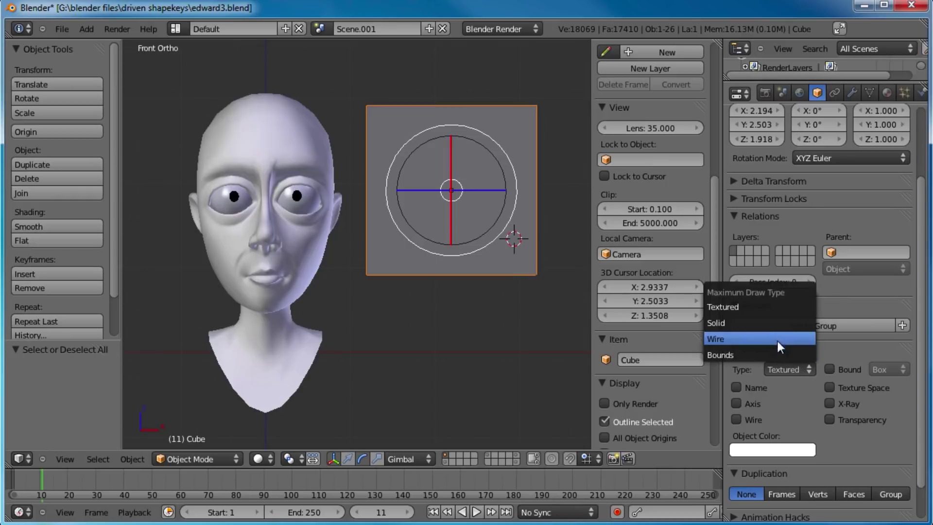
{"action": "left_click", "coordinate": [750, 335]}
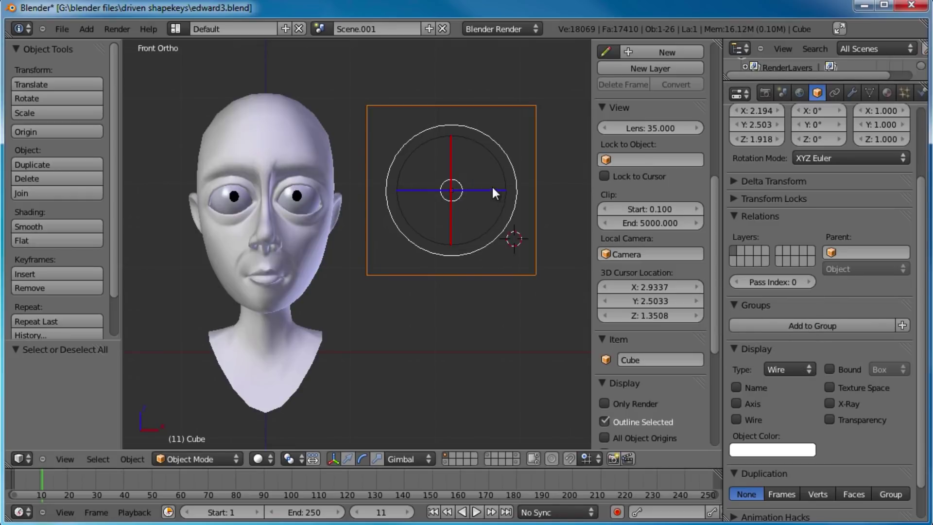
- Move the cube over the head in front view, to about X -0.006, Z 1.867
{"action": "key", "text": "g"}
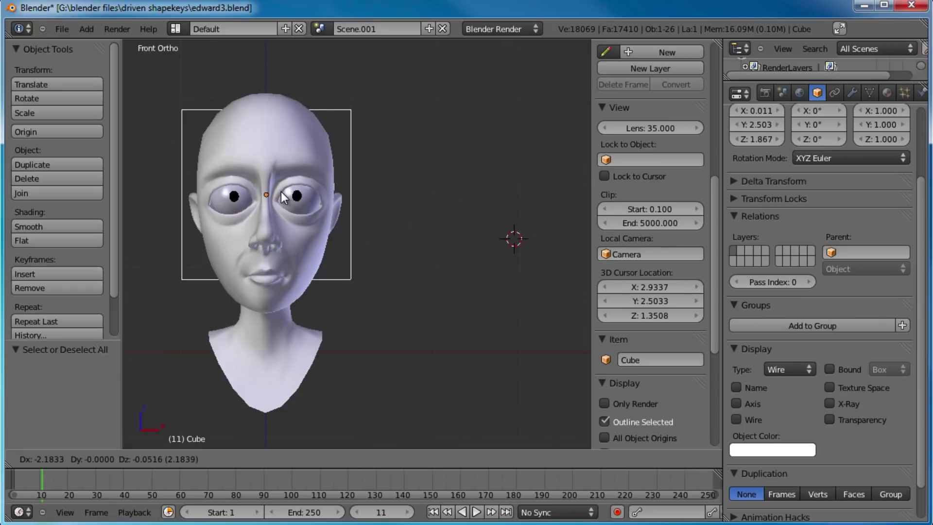
{"action": "left_click", "coordinate": [279, 191]}
{"action": "key", "text": "KP_Decimal"}
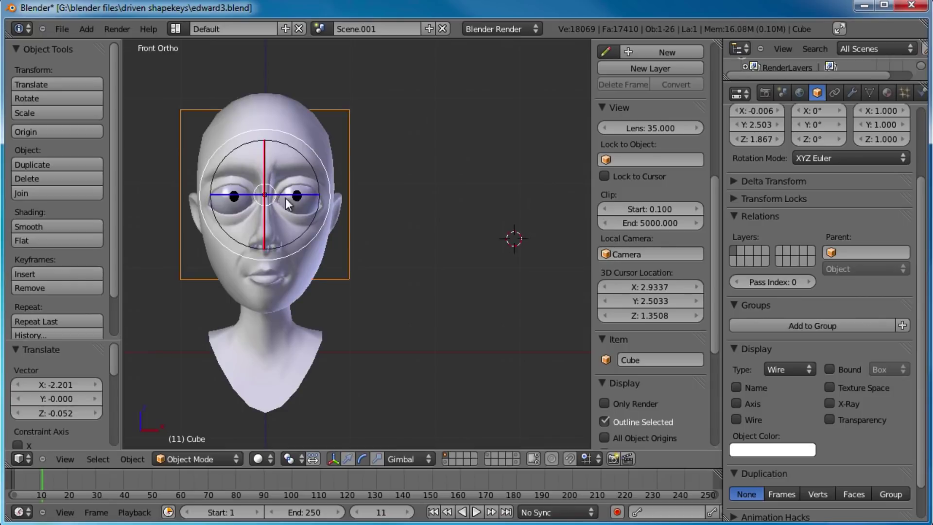
- Center the cube on the head's vertical centerline in front view, at about X 0.001, checking in wireframe and restoring solid shading
{"action": "key", "text": "z"}
{"action": "scroll", "coordinate": [456, 286], "scroll_direction": "up", "scroll_amount": 10}
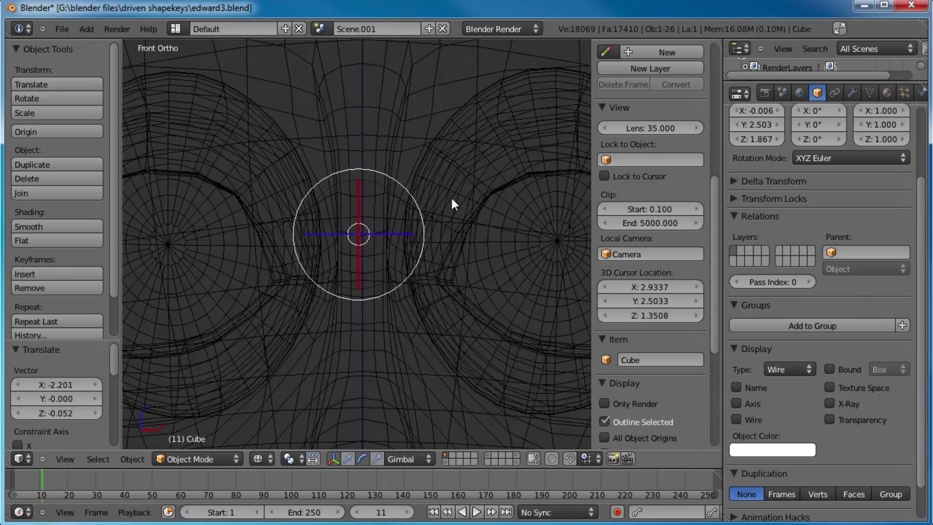
{"action": "key", "text": "g"}
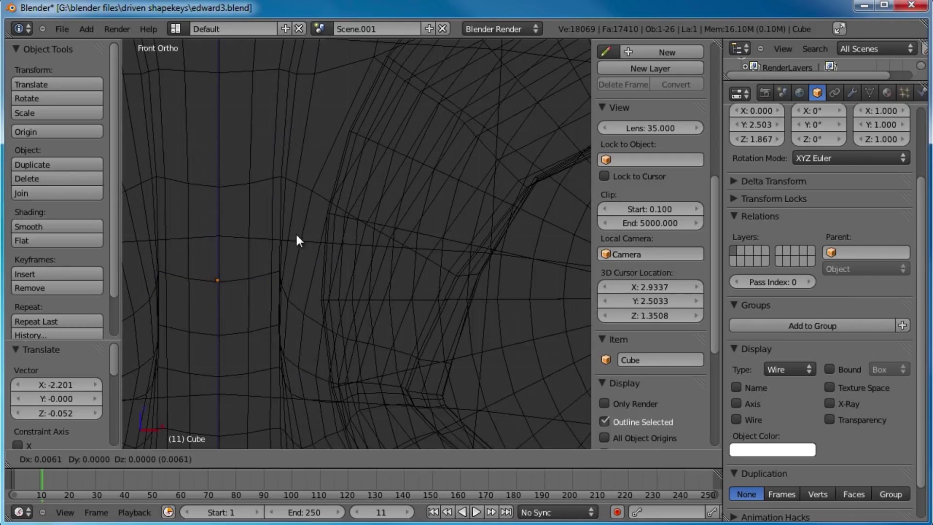
{"action": "left_click", "coordinate": [297, 236]}
{"action": "key", "text": "KP_Decimal"}
{"action": "scroll", "coordinate": [299, 233], "scroll_direction": "down", "scroll_amount": 8}
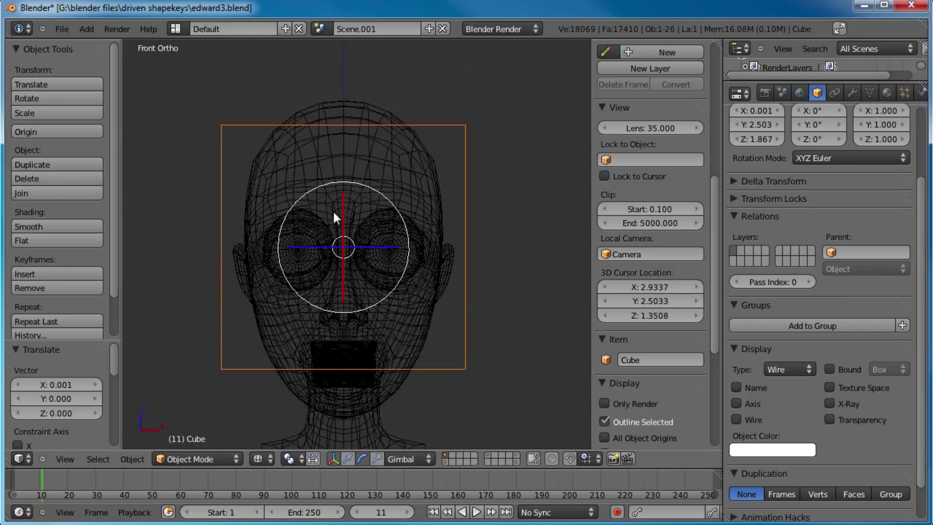
{"action": "middle_click_drag", "start_coordinate": [376, 195], "coordinate": [395, 145], "text": "shift"}
{"action": "key", "text": "z"}
- Move the cube back over the head in right side view, to about Y 0.226, Z 1.916
{"action": "scroll", "coordinate": [413, 207], "scroll_direction": "down", "scroll_amount": 4}
{"action": "middle_click_drag", "start_coordinate": [414, 209], "coordinate": [349, 212]}
{"action": "key", "text": "KP_3"}
{"action": "key", "text": "g"}
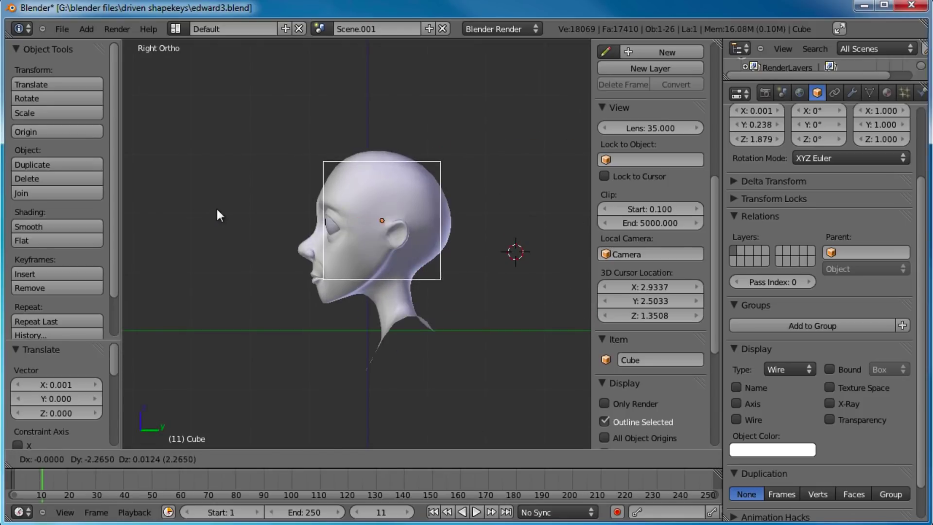
{"action": "left_click", "coordinate": [215, 213]}
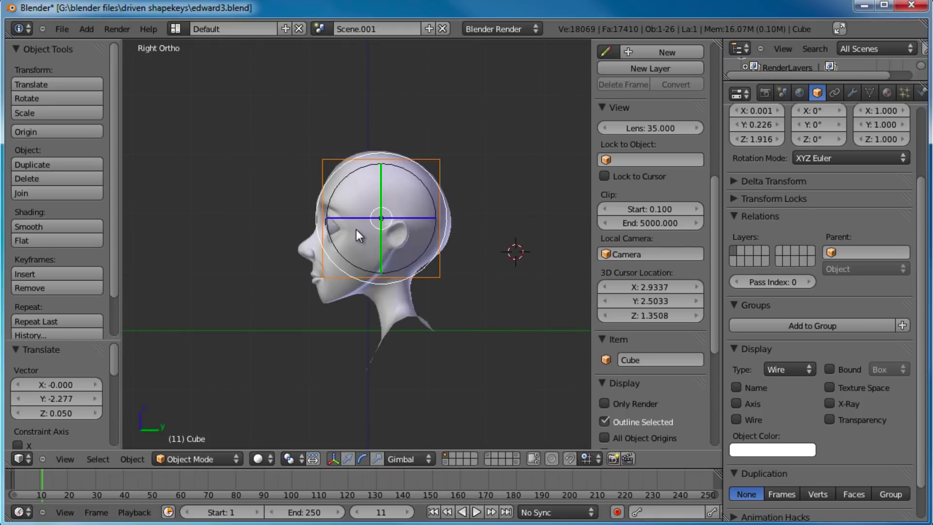
- Subdivide the whole cube mesh with 3 cuts
{"action": "middle_click_drag", "start_coordinate": [357, 230], "coordinate": [387, 249]}
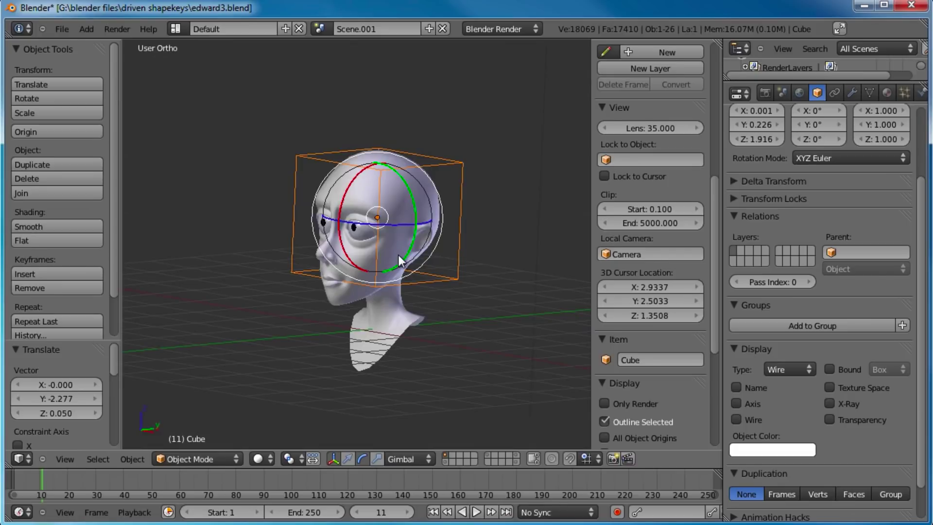
{"action": "key", "text": "Tab"}
{"action": "key", "text": "w"}
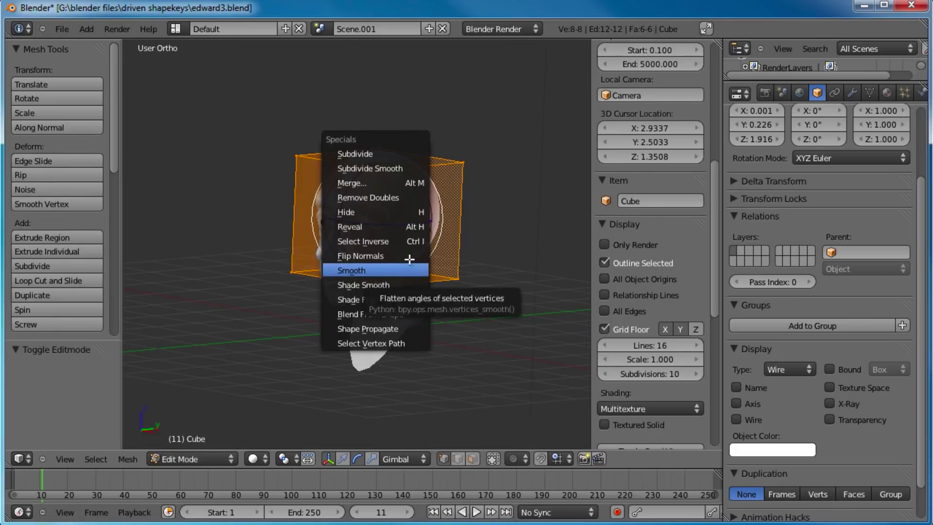
{"action": "left_click", "coordinate": [385, 154]}
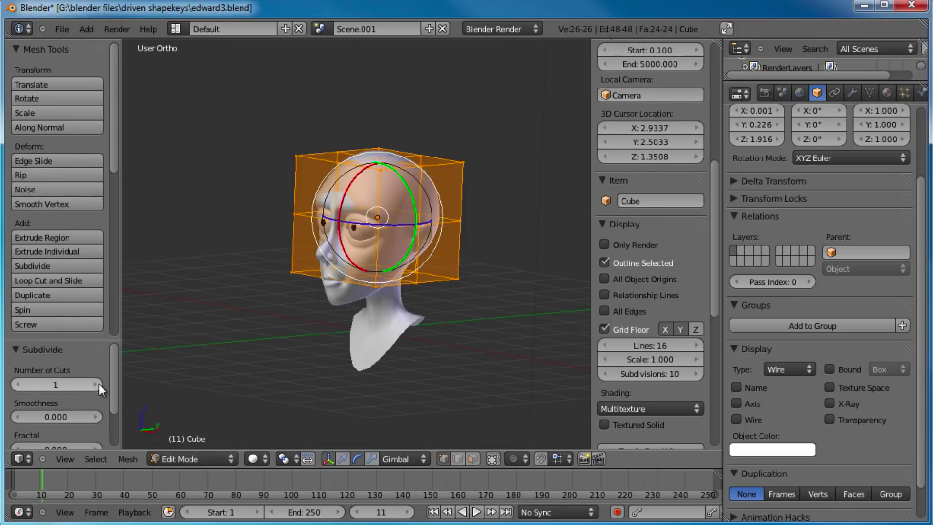
{"action": "left_click", "coordinate": [98, 384]}
{"action": "left_click", "coordinate": [98, 384]}
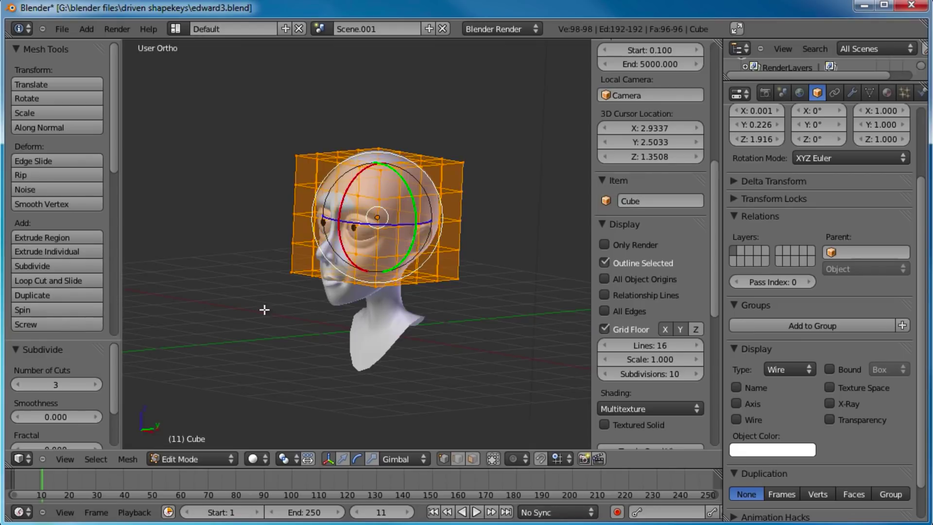
- Delete the subdivided cube's vertices on the negative X side of the centerline, working in front view
{"action": "middle_click_drag", "start_coordinate": [345, 249], "coordinate": [390, 254]}
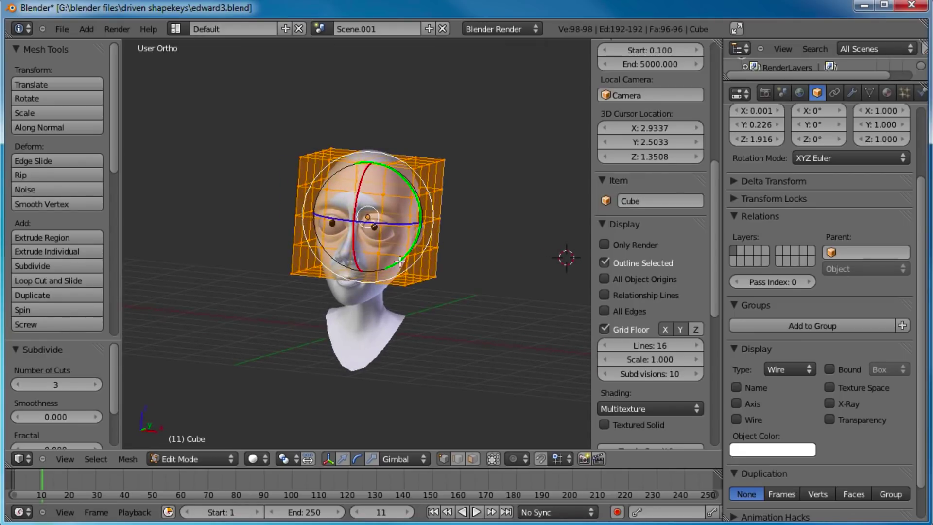
{"action": "key", "text": "KP_1"}
{"action": "scroll", "coordinate": [411, 261], "scroll_direction": "up", "scroll_amount": 2}
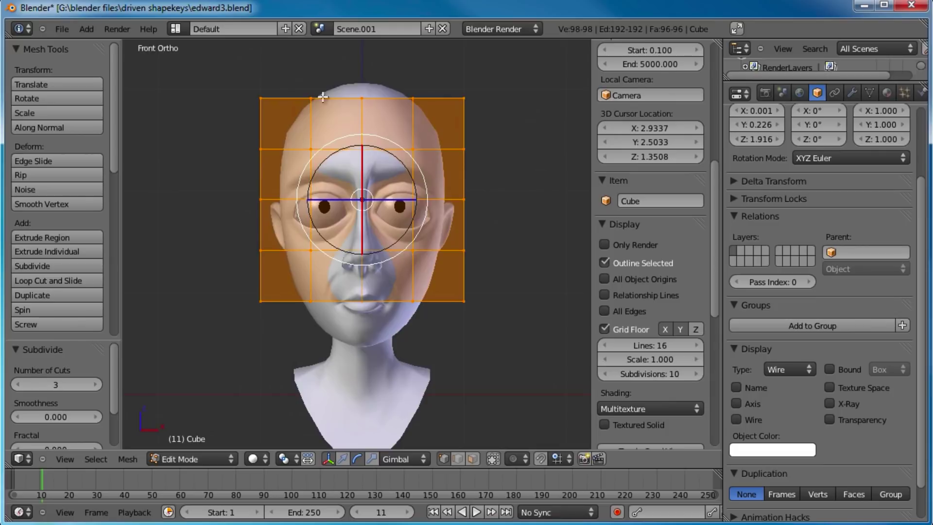
{"action": "key", "text": "a"}
{"action": "key", "text": "b"}
{"action": "left_click_drag", "start_coordinate": [332, 72], "coordinate": [203, 346]}
{"action": "key", "text": "x"}
{"action": "left_click", "coordinate": [373, 266]}
- Add a Mirror modifier on the X axis to the half cube and enable Clipping
{"action": "left_click", "coordinate": [853, 94]}
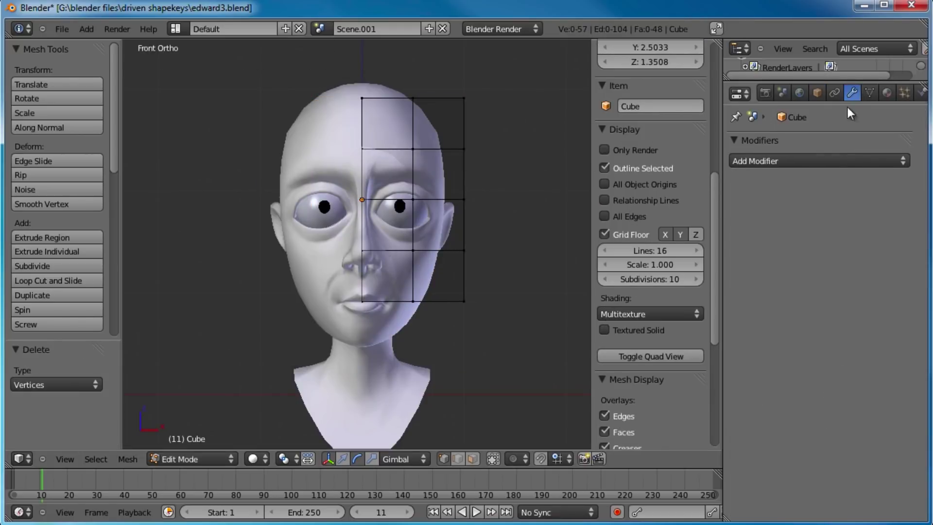
{"action": "left_click", "coordinate": [823, 162]}
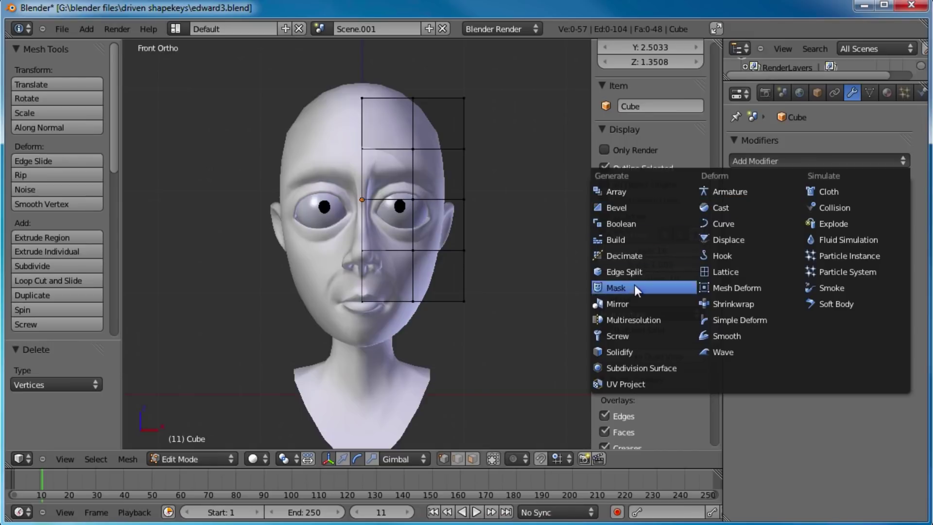
{"action": "left_click", "coordinate": [627, 303]}
{"action": "left_click", "coordinate": [786, 262]}
- Examine how the mirrored cage lines up with the head in right side view
{"action": "middle_click_drag", "start_coordinate": [374, 192], "coordinate": [441, 232]}
{"action": "key", "text": "KP_3"}
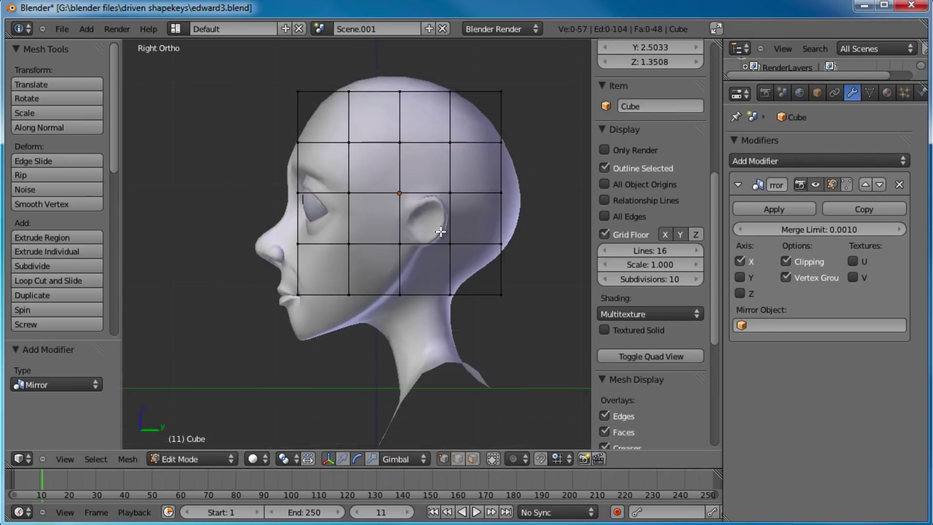
{"action": "middle_click_drag", "start_coordinate": [515, 223], "coordinate": [495, 246], "text": "shift"}
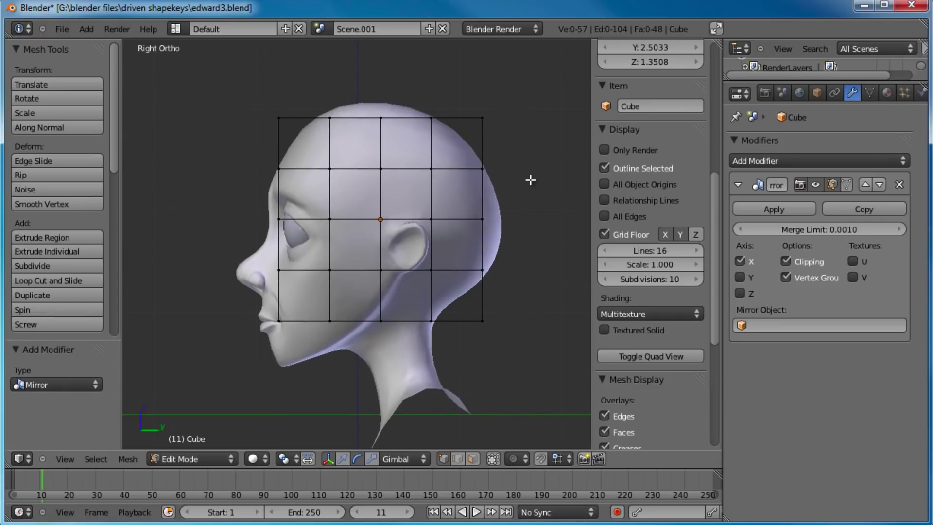
{"action": "middle_click_drag", "start_coordinate": [534, 291], "coordinate": [533, 285], "text": "shift"}
{"action": "key", "text": "a"}
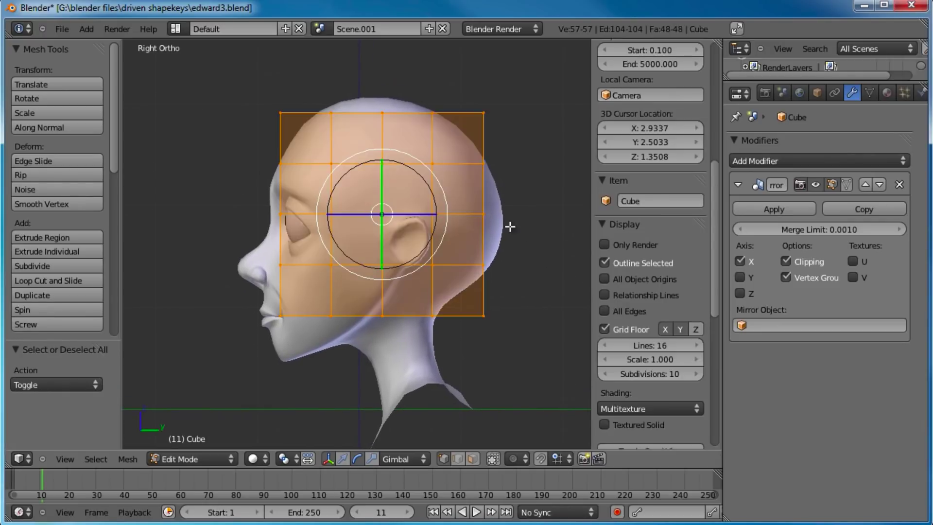
{"action": "key", "text": "a"}
{"action": "scroll", "coordinate": [514, 200], "scroll_direction": "down", "scroll_amount": 2}
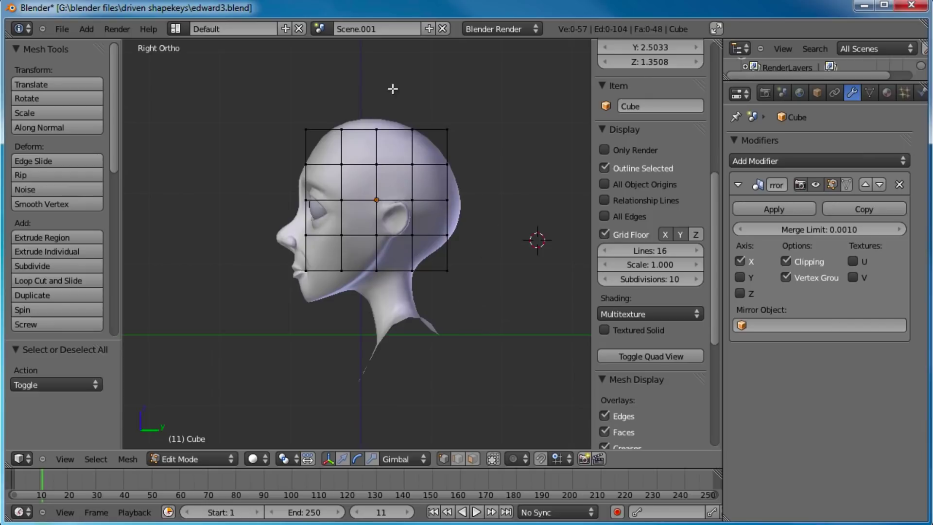
{"action": "middle_click_drag", "start_coordinate": [342, 232], "coordinate": [392, 211]}
{"action": "key", "text": "KP_3"}
{"action": "scroll", "coordinate": [424, 204], "scroll_direction": "up", "scroll_amount": 1}
{"action": "middle_click_drag", "start_coordinate": [488, 101], "coordinate": [477, 144], "text": "shift"}
{"action": "scroll", "coordinate": [477, 145], "scroll_direction": "up", "scroll_amount": 1}
{"action": "middle_click_drag", "start_coordinate": [476, 179], "coordinate": [486, 154], "text": "shift"}
- Enable proportional editing and pull the cage's middle rear vertices backward past the back of the head
{"action": "key", "text": "a"}
{"action": "key", "text": "a"}
{"action": "key", "text": "b"}
{"action": "left_click_drag", "start_coordinate": [505, 191], "coordinate": [470, 225]}
{"action": "key", "text": "g"}
{"action": "right_click", "coordinate": [488, 227]}
{"action": "key", "text": "o"}
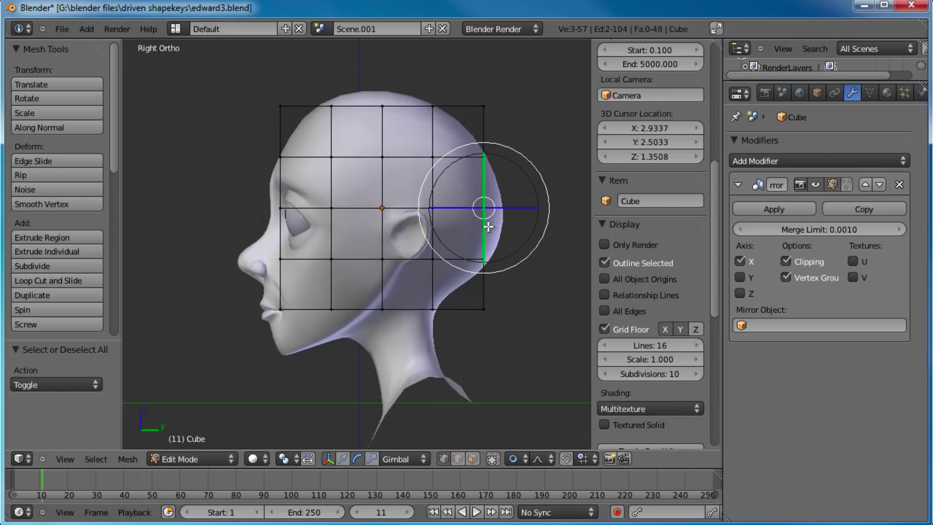
{"action": "left_click_drag", "start_coordinate": [501, 215], "coordinate": [537, 215]}
{"action": "key", "text": "a"}
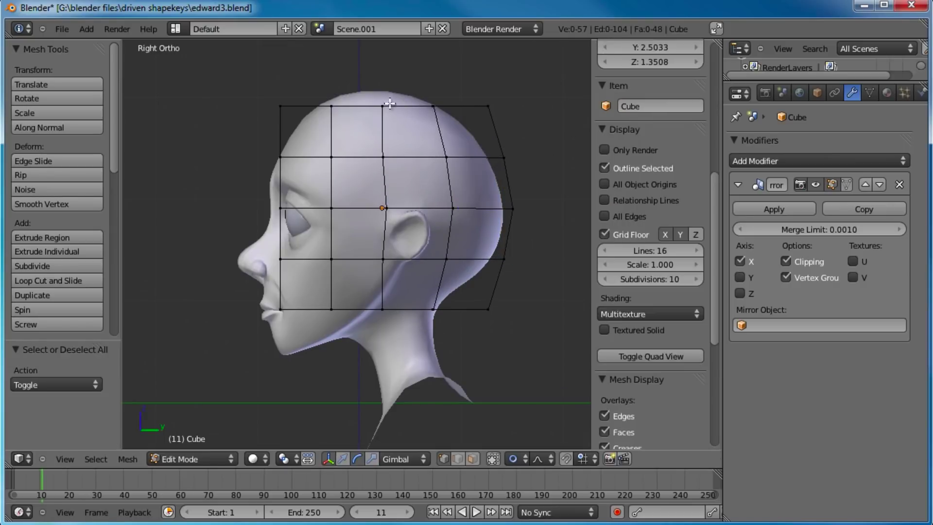
- Raise the cage's top middle vertices above the crown by about 0.26 with smooth proportional falloff
{"action": "key", "text": "b"}
{"action": "left_click_drag", "start_coordinate": [392, 95], "coordinate": [365, 126]}
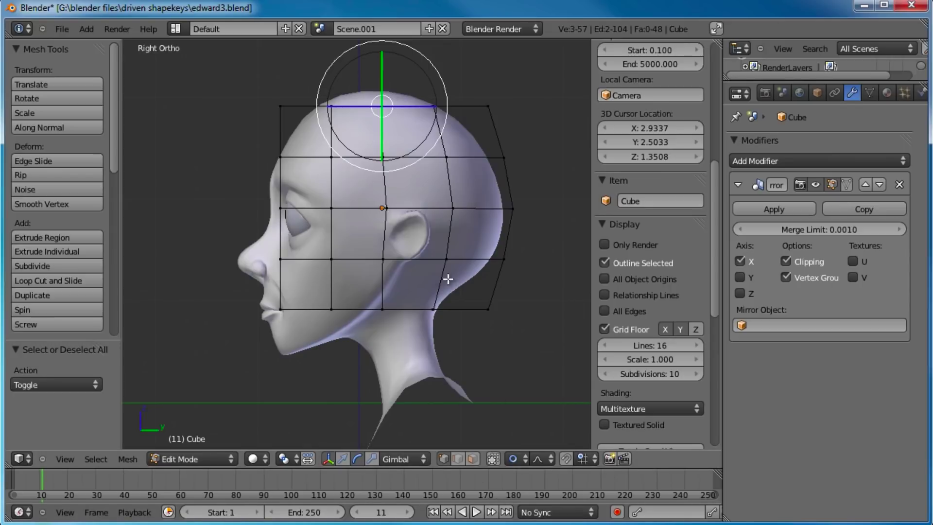
{"action": "key", "text": "alt+m"}
{"action": "key", "text": "o"}
{"action": "left_click", "coordinate": [513, 460]}
{"action": "key", "text": "g"}
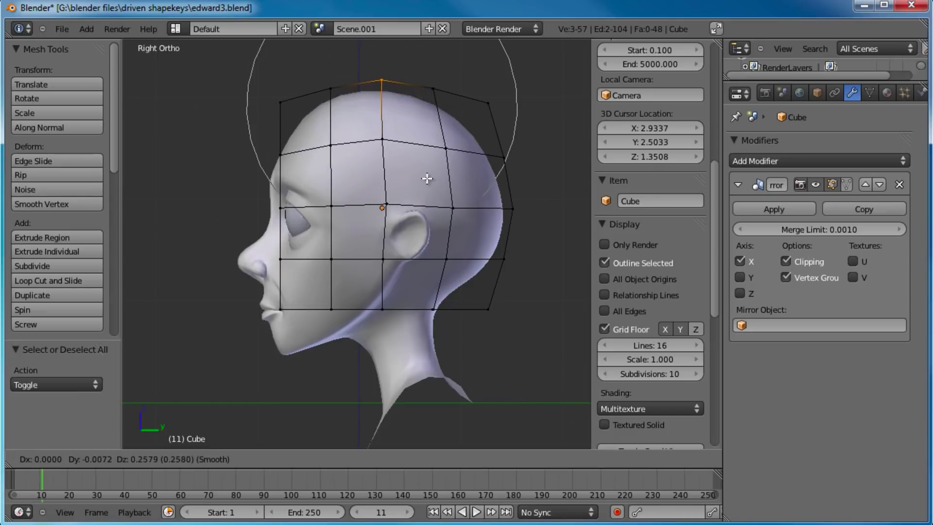
{"action": "left_click", "coordinate": [427, 178]}
{"action": "key", "text": "a"}
- Pull the cage's front vertices at eye level forward, beyond the face, using smooth proportional editing
{"action": "right_click", "coordinate": [280, 208]}
{"action": "key", "text": "g"}
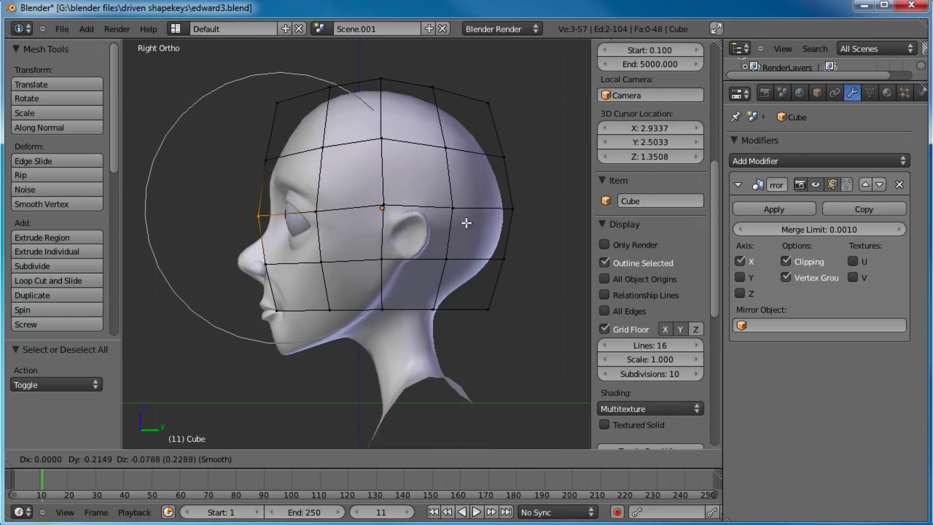
{"action": "left_click", "coordinate": [458, 228]}
{"action": "key", "text": "a"}
- Shift the cage's lower front vertices forward and down around the nose and mouth using a larger proportional radius
{"action": "left_click_drag", "start_coordinate": [299, 245], "coordinate": [225, 340]}
{"action": "key", "text": "g"}
{"action": "scroll", "coordinate": [272, 321], "scroll_direction": "down", "scroll_amount": 4}
{"action": "left_click", "coordinate": [330, 309]}
{"action": "key", "text": "a"}
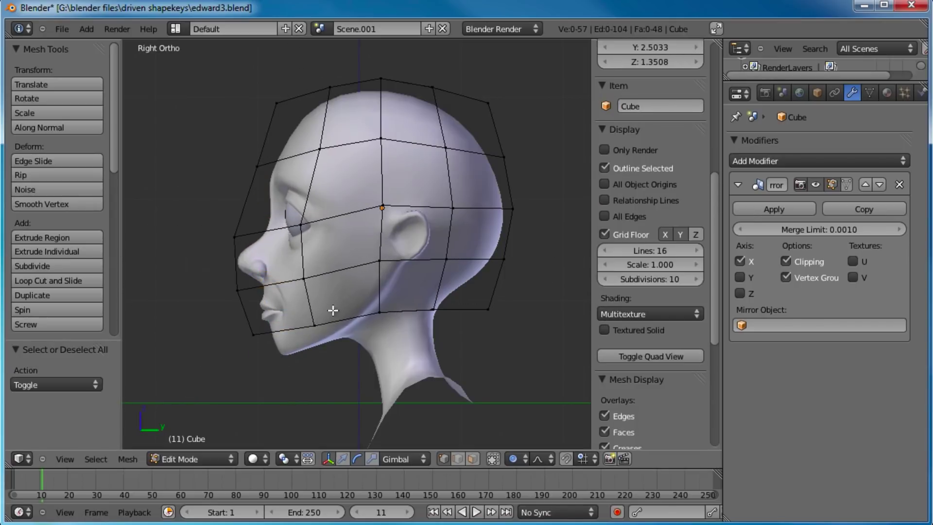
- Lower the cage's bottom front vertices below the chin and jaw in two moves
{"action": "right_click", "coordinate": [308, 342]}
{"action": "key", "text": "g"}
{"action": "left_click", "coordinate": [393, 320]}
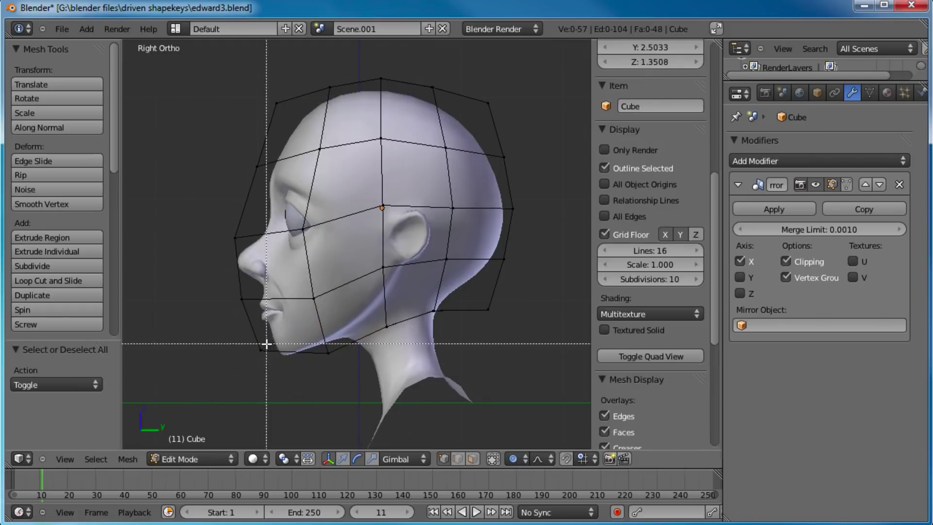
{"action": "key", "text": "g"}
{"action": "left_click", "coordinate": [254, 389]}
{"action": "key", "text": "a"}
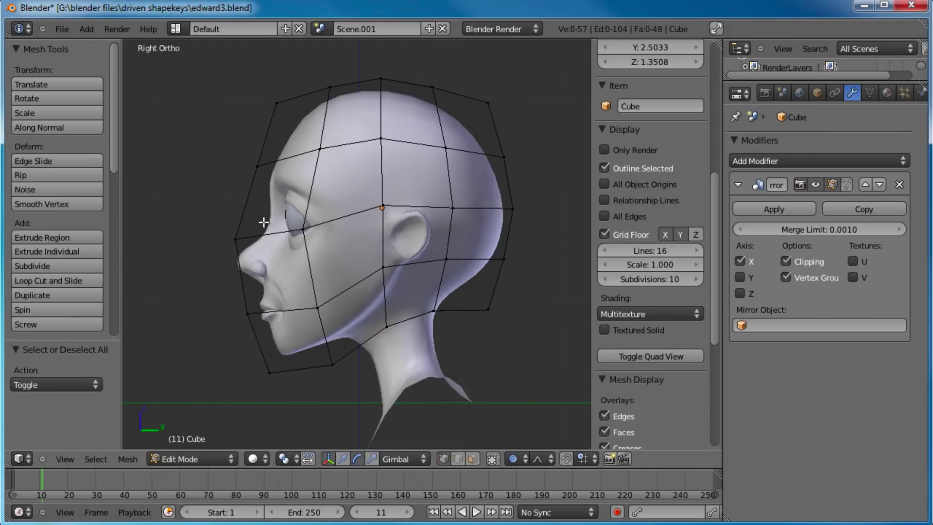
- Pull the cage's front middle vertices out past the nose by about Y -0.186, Z -0.129
{"action": "key", "text": "b"}
{"action": "left_click_drag", "start_coordinate": [264, 228], "coordinate": [204, 261]}
{"action": "key", "text": "g"}
{"action": "left_click", "coordinate": [184, 274]}
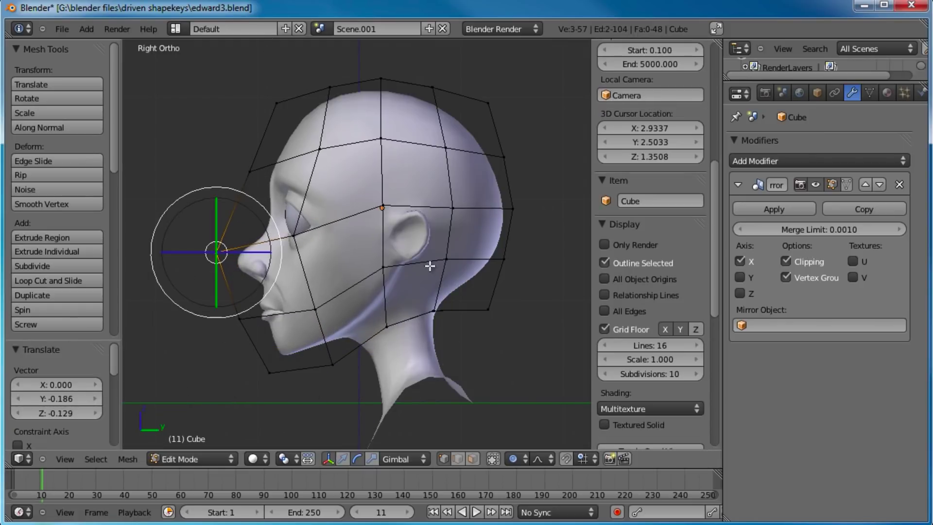
{"action": "key", "text": "a"}
{"action": "key", "text": "b"}
{"action": "left_click_drag", "start_coordinate": [460, 293], "coordinate": [375, 350]}
{"action": "key", "text": "a"}
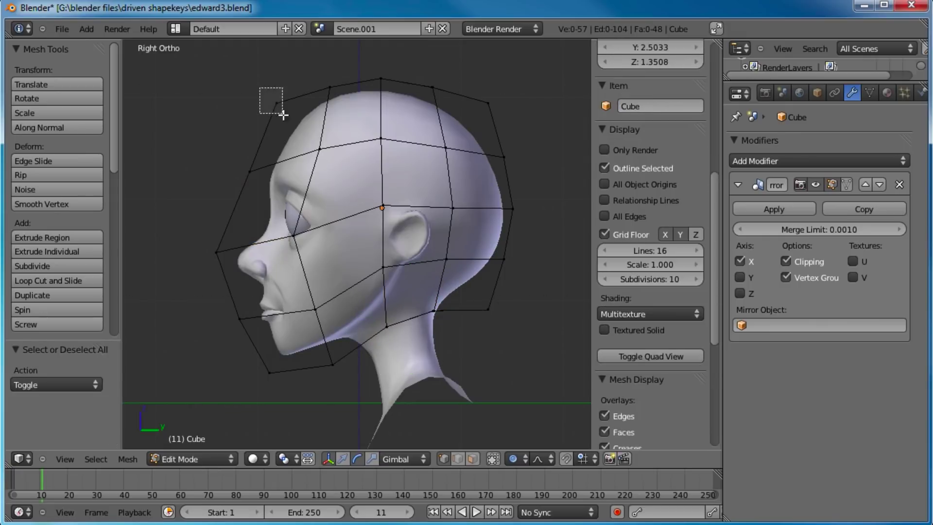
- Adjust the cage's top front corner vertices and the forehead vertices below them to follow the profile
{"action": "left_click_drag", "start_coordinate": [284, 115], "coordinate": [287, 122]}
{"action": "key", "text": "g"}
{"action": "left_click", "coordinate": [296, 125]}
{"action": "key", "text": "a"}
{"action": "key", "text": "b"}
{"action": "left_click_drag", "start_coordinate": [268, 160], "coordinate": [239, 185]}
{"action": "key", "text": "g"}
{"action": "left_click", "coordinate": [245, 188]}
{"action": "key", "text": "a"}
- Adjust the cage's top rear corner vertices and the neighboring top vertices to follow the back of the skull
{"action": "key", "text": "b"}
{"action": "left_click_drag", "start_coordinate": [515, 75], "coordinate": [478, 113]}
{"action": "key", "text": "g"}
{"action": "left_click", "coordinate": [477, 117]}
{"action": "key", "text": "a"}
{"action": "key", "text": "b"}
{"action": "left_click_drag", "start_coordinate": [452, 81], "coordinate": [427, 100]}
{"action": "key", "text": "g"}
{"action": "left_click", "coordinate": [440, 102]}
{"action": "key", "text": "a"}
- Adjust the top vertices above the forehead and the side vertex below them in right side view
{"action": "key", "text": "b"}
{"action": "left_click_drag", "start_coordinate": [348, 75], "coordinate": [313, 108]}
{"action": "key", "text": "g"}
{"action": "left_click", "coordinate": [303, 108]}
{"action": "key", "text": "a"}
{"action": "key", "text": "b"}
{"action": "left_click_drag", "start_coordinate": [341, 139], "coordinate": [305, 163]}
{"action": "key", "text": "g"}
{"action": "left_click", "coordinate": [303, 157]}
- Move the cage's upper outer corner vertices down and inward in front view with proportional editing
{"action": "middle_click_drag", "start_coordinate": [372, 185], "coordinate": [372, 281]}
{"action": "key", "text": "KP_1"}
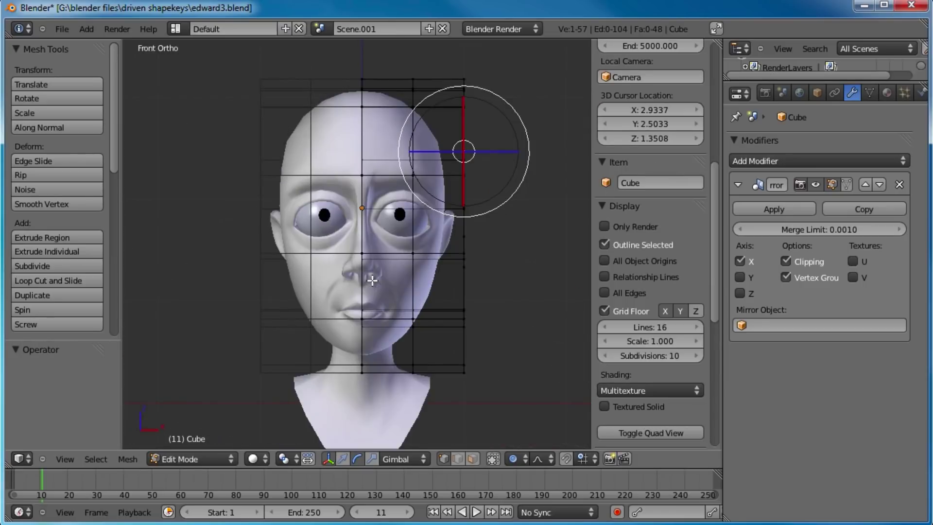
{"action": "key", "text": "a"}
{"action": "key", "text": "b"}
{"action": "left_click_drag", "start_coordinate": [494, 68], "coordinate": [436, 126]}
{"action": "key", "text": "g"}
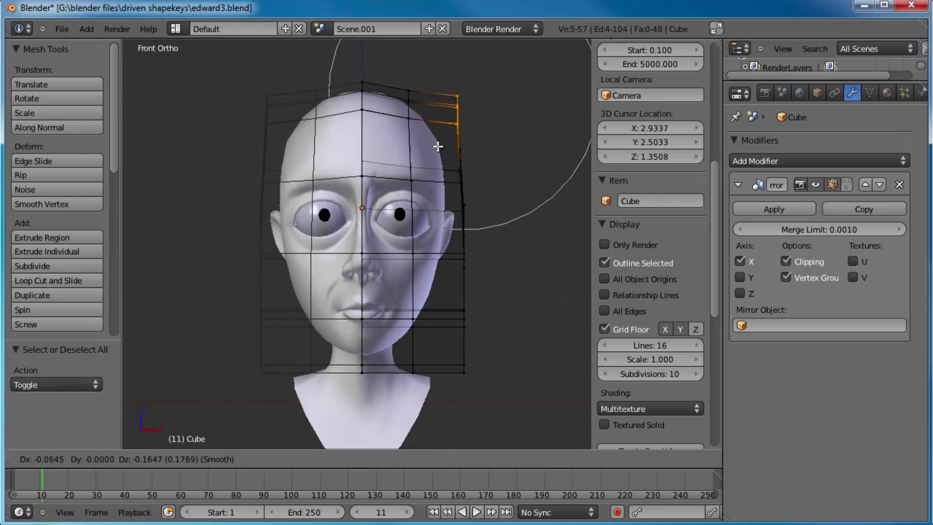
{"action": "left_click", "coordinate": [437, 146]}
{"action": "key", "text": "a"}
- Round the cage over the crown by repositioning the inner top vertices and pulling the upper outer vertices inward
{"action": "key", "text": "b"}
{"action": "left_click_drag", "start_coordinate": [428, 86], "coordinate": [400, 135]}
{"action": "key", "text": "g"}
{"action": "left_click", "coordinate": [401, 128]}
{"action": "key", "text": "a"}
{"action": "key", "text": "b"}
{"action": "left_click_drag", "start_coordinate": [488, 78], "coordinate": [438, 138]}
{"action": "key", "text": "g"}
{"action": "scroll", "coordinate": [432, 151], "scroll_direction": "up", "scroll_amount": 4}
{"action": "left_click", "coordinate": [428, 155]}
{"action": "key", "text": "a"}
- Pull the cage's lower outer vertices inward beside the neck, by about 0.24 along X
{"action": "key", "text": "b"}
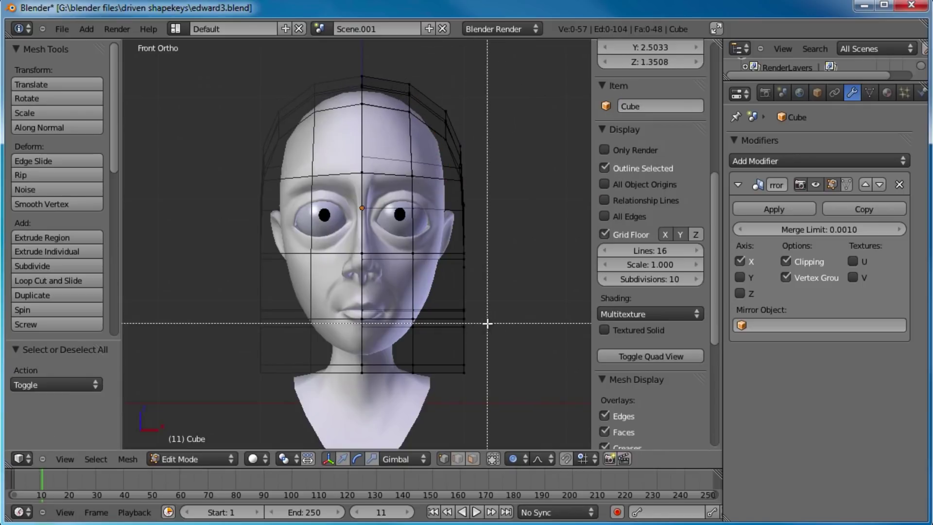
{"action": "left_click_drag", "start_coordinate": [487, 325], "coordinate": [426, 395]}
{"action": "key", "text": "g"}
{"action": "scroll", "coordinate": [402, 387], "scroll_direction": "down", "scroll_amount": 2}
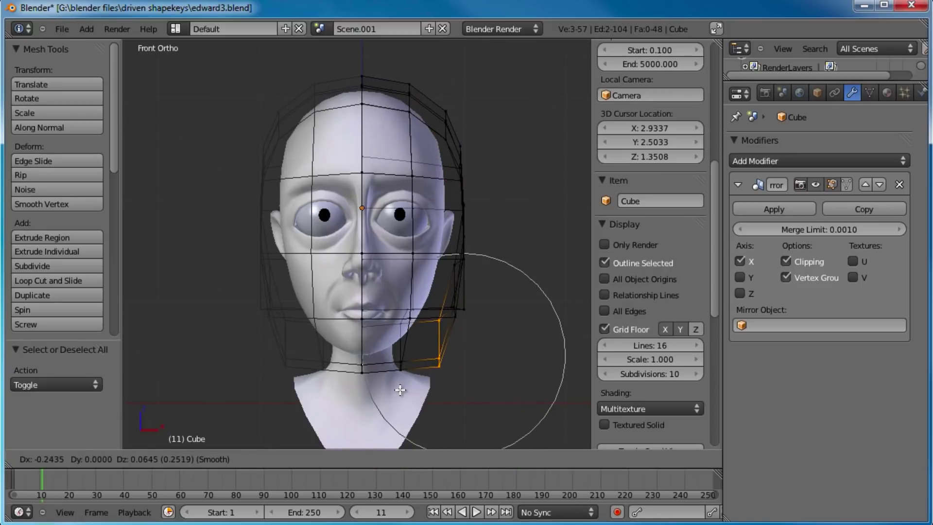
{"action": "left_click", "coordinate": [460, 335]}
{"action": "key", "text": "a"}
- Move the cage's two outer vertices at mouth height inward toward the jaw, one after the other
{"action": "right_click", "coordinate": [460, 321]}
{"action": "key", "text": "g"}
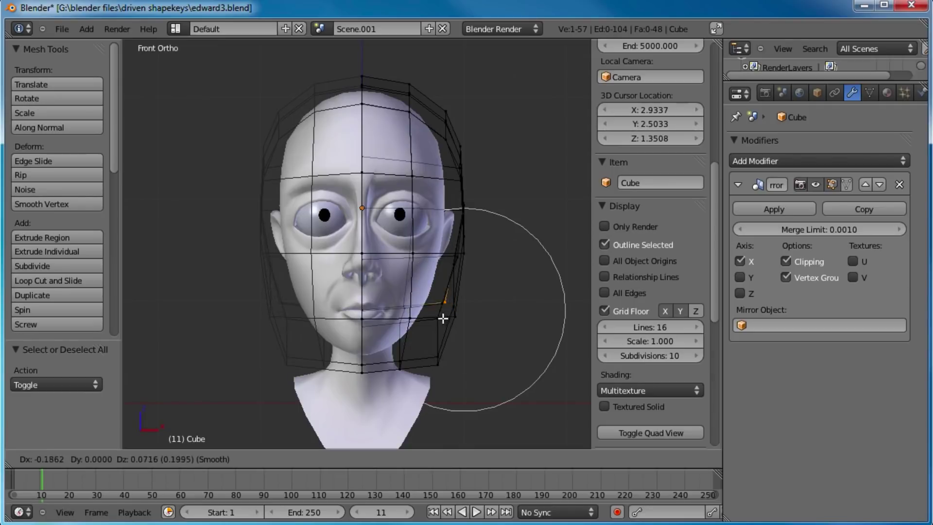
{"action": "left_click", "coordinate": [444, 325]}
{"action": "key", "text": "a"}
{"action": "right_click", "coordinate": [450, 325]}
{"action": "key", "text": "g"}
{"action": "left_click", "coordinate": [438, 330]}
{"action": "key", "text": "a"}
- Nudge the cage's bottom outer vertices closer to the neck by about 0.1 using a smaller proportional radius
{"action": "right_click", "coordinate": [434, 362]}
{"action": "key", "text": "g"}
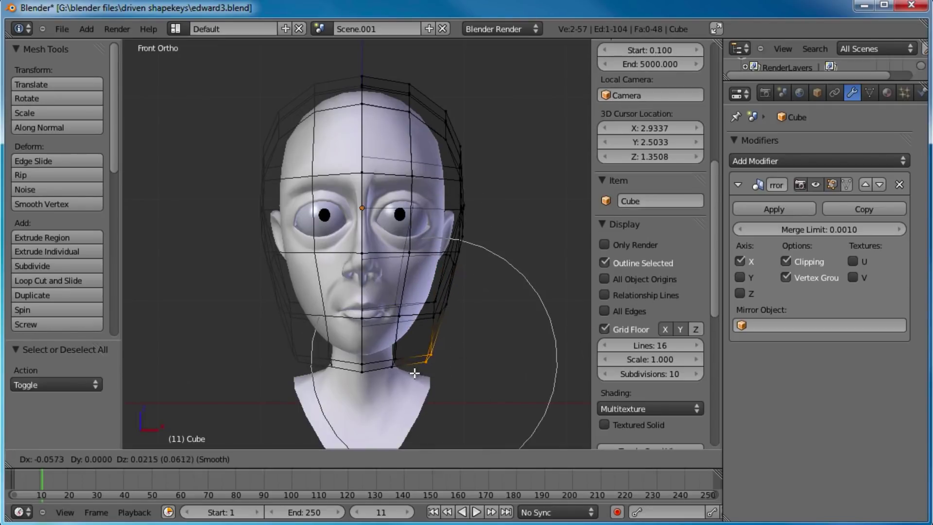
{"action": "scroll", "coordinate": [409, 374], "scroll_direction": "up", "scroll_amount": 5}
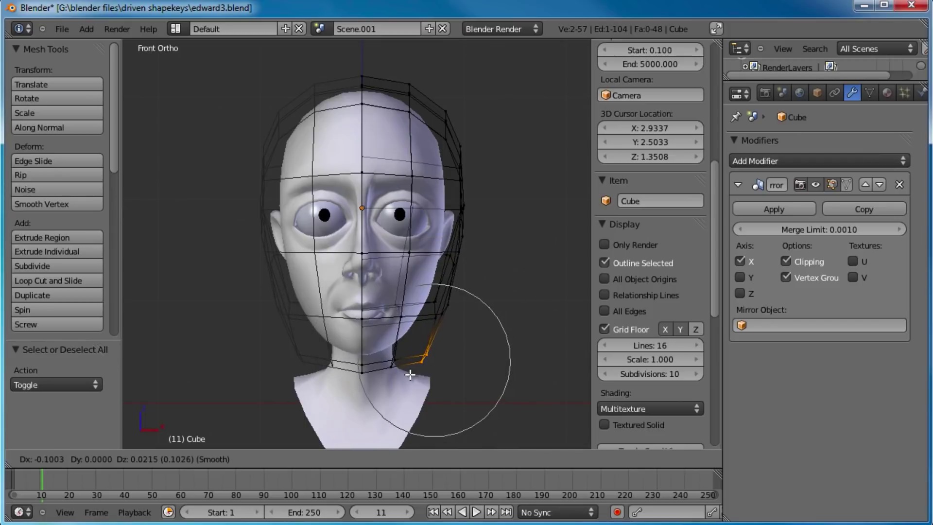
{"action": "left_click", "coordinate": [404, 371]}
{"action": "key", "text": "a"}
- Select the outer vertices beside the jaw and move them together to refine the cage's side outline
{"action": "right_click", "coordinate": [455, 306]}
{"action": "key", "text": "g"}
{"action": "right_click", "coordinate": [479, 293]}
{"action": "right_click", "coordinate": [456, 313], "text": "shift"}
{"action": "key", "text": "g"}
{"action": "left_click", "coordinate": [500, 287]}
{"action": "key", "text": "a"}
{"action": "middle_click_drag", "start_coordinate": [485, 243], "coordinate": [478, 243]}
{"action": "key", "text": "KP_3"}
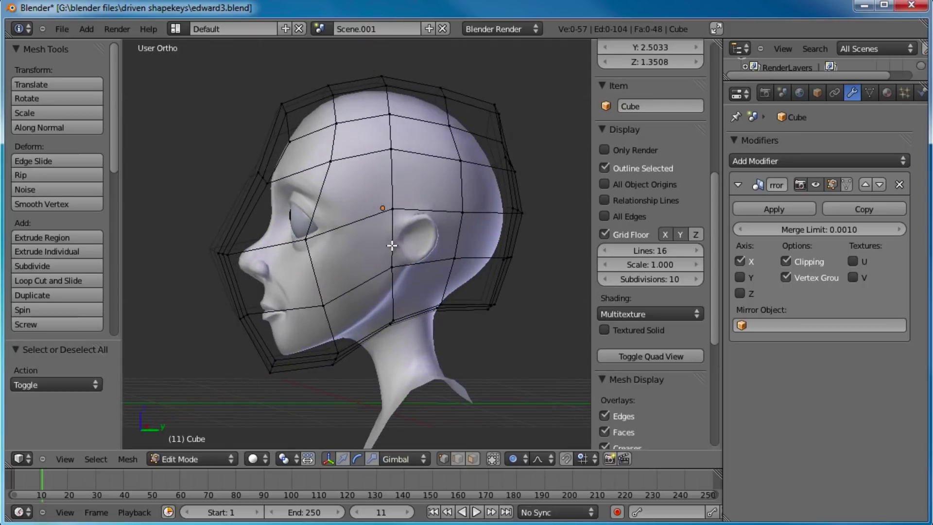
- Move the cage's rear outer corner vertices inward toward the back of the head in top view
{"action": "key", "text": "KP_7"}
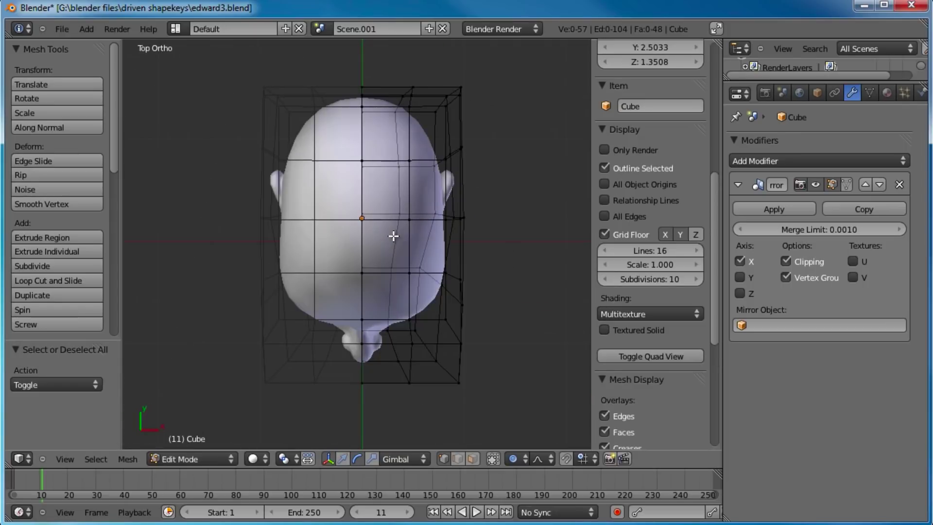
{"action": "middle_click_drag", "start_coordinate": [480, 91], "coordinate": [488, 129], "text": "shift"}
{"action": "scroll", "coordinate": [487, 129], "scroll_direction": "up", "scroll_amount": 2}
{"action": "scroll", "coordinate": [501, 101], "scroll_direction": "down", "scroll_amount": 1}
{"action": "key", "text": "a"}
{"action": "key", "text": "a"}
{"action": "key", "text": "b"}
{"action": "left_click_drag", "start_coordinate": [511, 82], "coordinate": [460, 131]}
{"action": "key", "text": "g"}
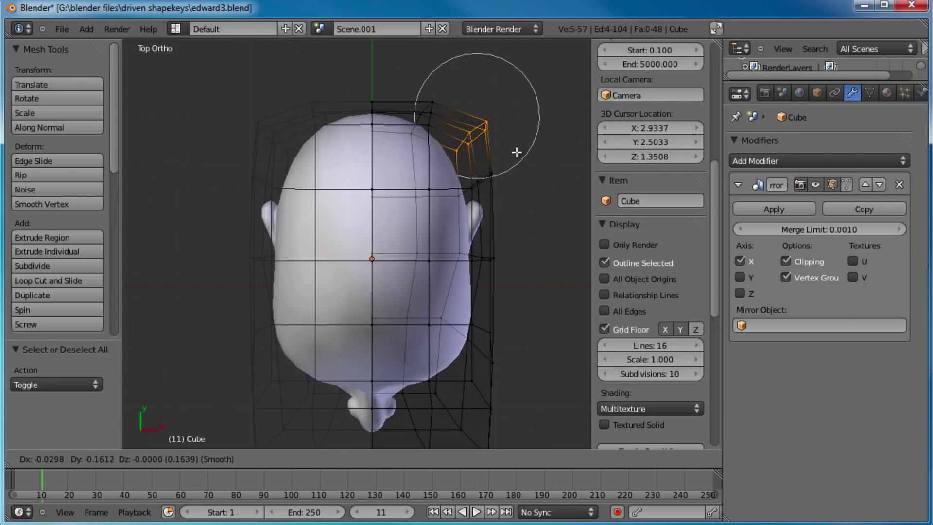
{"action": "left_click", "coordinate": [513, 159]}
- Extend the selection to the surrounding rear outer vertices and move them together to refine the rounded back corner
{"action": "key", "text": "b"}
{"action": "left_click_drag", "start_coordinate": [524, 79], "coordinate": [429, 204]}
{"action": "key", "text": "g"}
{"action": "left_click", "coordinate": [420, 215]}
- Select the outer corner vertices at the front of the cage and move them inward toward the face
{"action": "middle_click_drag", "start_coordinate": [492, 242], "coordinate": [488, 127], "text": "shift"}
{"action": "key", "text": "a"}
{"action": "key", "text": "b"}
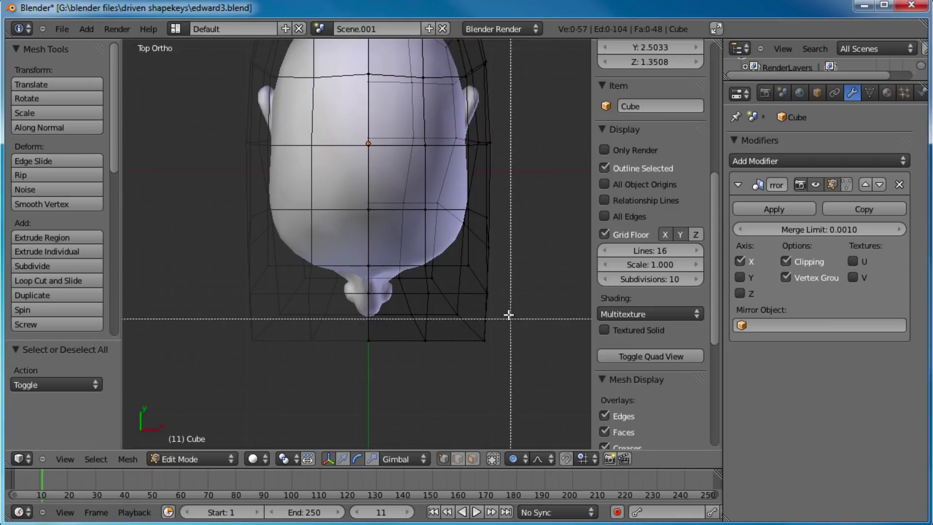
{"action": "left_click_drag", "start_coordinate": [506, 312], "coordinate": [443, 360]}
{"action": "right_click", "coordinate": [440, 292], "text": "shift"}
{"action": "key", "text": "g"}
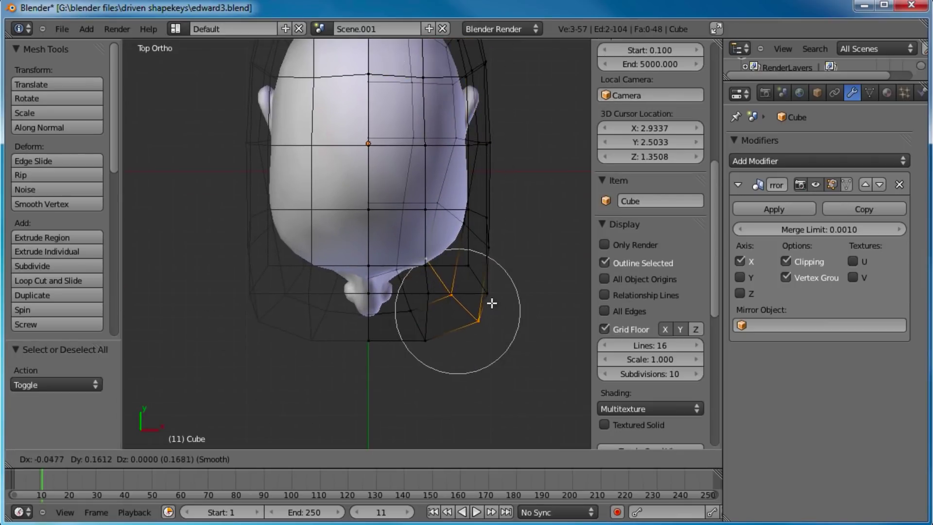
{"action": "left_click", "coordinate": [480, 300]}
- Adjust the cage's front and side outer vertices beside the face one after the other to round its outline in top view
{"action": "right_click", "coordinate": [459, 286]}
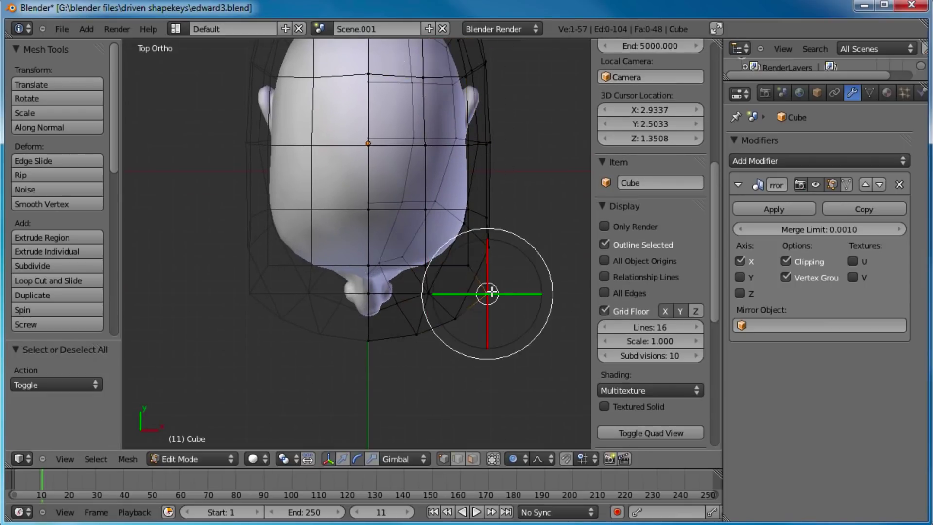
{"action": "key", "text": "g"}
{"action": "left_click", "coordinate": [486, 244]}
{"action": "key", "text": "g"}
{"action": "left_click", "coordinate": [454, 316]}
{"action": "key", "text": "g"}
{"action": "left_click", "coordinate": [452, 304]}
{"action": "right_click", "coordinate": [488, 217]}
{"action": "key", "text": "g"}
{"action": "left_click", "coordinate": [506, 209]}
- Select the cage's front vertices at brow height in side view and move them to follow the forehead
{"action": "middle_click_drag", "start_coordinate": [506, 208], "coordinate": [485, 219]}
{"action": "key", "text": "KP_3"}
{"action": "key", "text": "a"}
{"action": "key", "text": "b"}
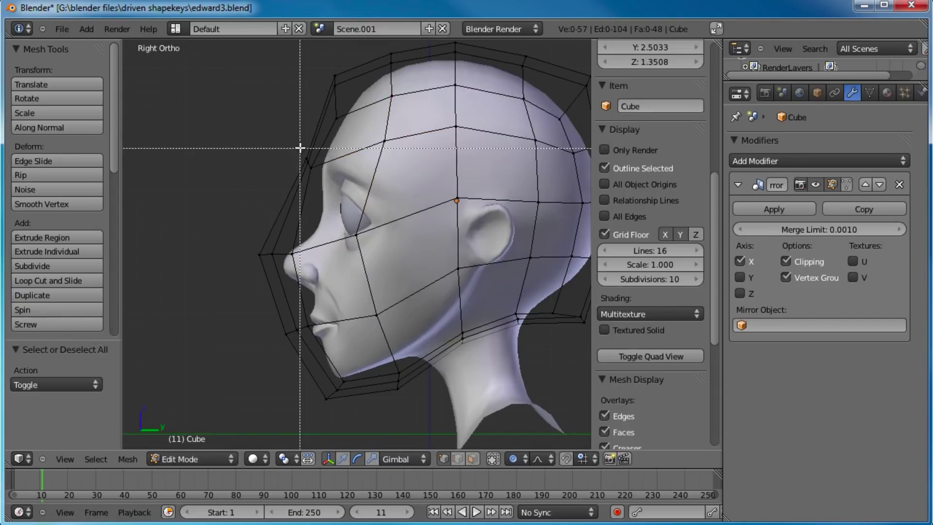
{"action": "left_click_drag", "start_coordinate": [300, 144], "coordinate": [331, 178]}
{"action": "key", "text": "g"}
{"action": "left_click", "coordinate": [333, 171]}
- Move the cage's side forehead vertex back by about 0.08 along Y and up by about 0.07 along Z
{"action": "middle_click_drag", "start_coordinate": [398, 233], "coordinate": [390, 189], "text": "shift"}
{"action": "scroll", "coordinate": [329, 196], "scroll_direction": "down", "scroll_amount": 3}
{"action": "middle_click_drag", "start_coordinate": [330, 196], "coordinate": [387, 271]}
{"action": "scroll", "coordinate": [439, 250], "scroll_direction": "up", "scroll_amount": 3}
{"action": "middle_click_drag", "start_coordinate": [416, 239], "coordinate": [360, 214]}
{"action": "right_click", "coordinate": [340, 140]}
{"action": "key", "text": "g"}
{"action": "left_click", "coordinate": [354, 132]}
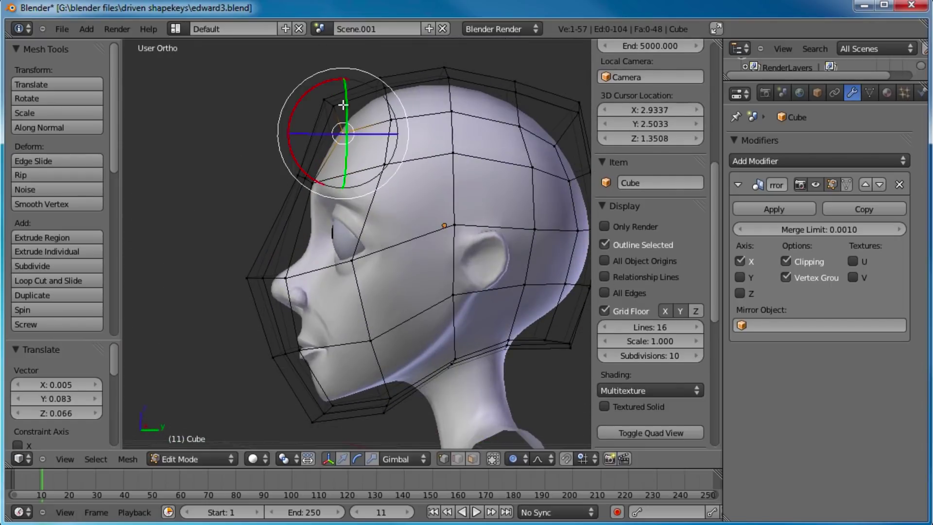
- Select the two upper forehead corner vertices, reposition them together, and leave mesh editing
{"action": "key", "text": "a"}
{"action": "right_click", "coordinate": [333, 105]}
{"action": "right_click", "coordinate": [324, 100], "text": "shift"}
{"action": "key", "text": "g"}
{"action": "left_click", "coordinate": [311, 132]}
{"action": "key", "text": "Tab"}
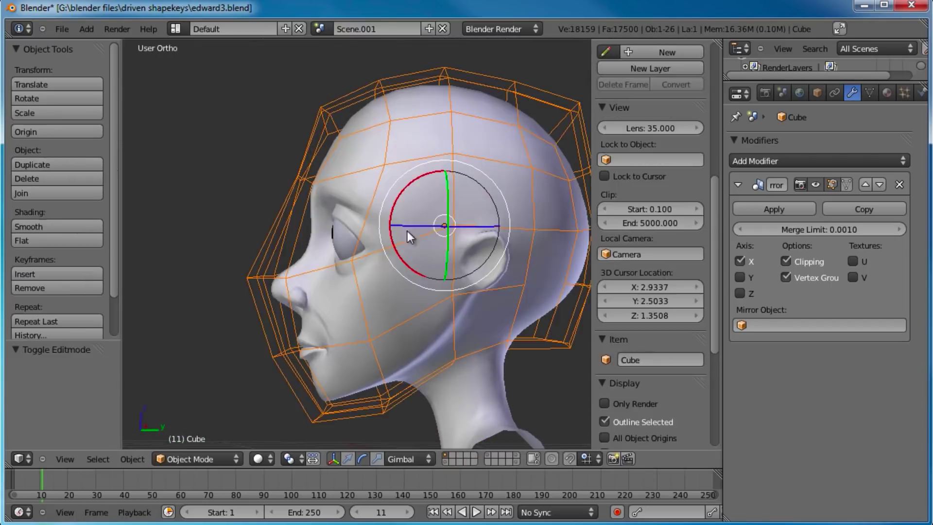
- Rename the cage object edward_deform
{"action": "left_click", "coordinate": [654, 361]}
{"action": "type", "text": "edward_defrom"}
{"action": "key", "text": "Return"}
{"action": "left_click", "coordinate": [664, 361]}
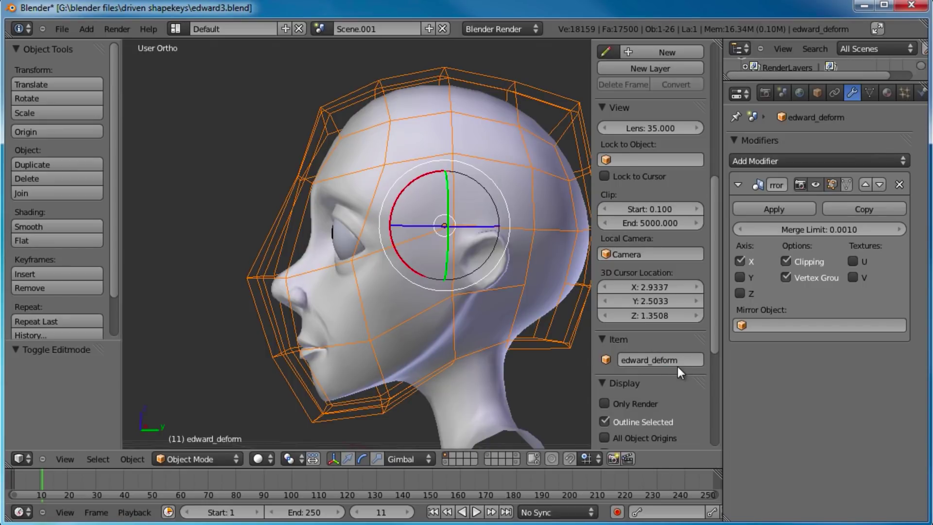
- Examine how the cage encloses the face, jaw and neck from several angles
{"action": "mouse_move", "coordinate": [348, 243]}
{"action": "middle_mouse_down"}
{"action": "mouse_move", "coordinate": [371, 227]}
{"action": "mouse_move", "coordinate": [364, 237]}
{"action": "middle_mouse_up"}
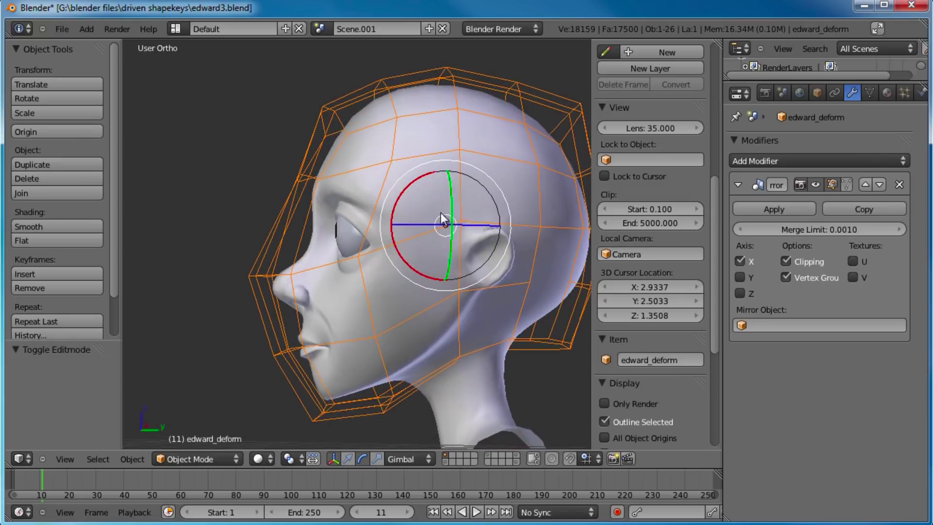
{"action": "middle_click_drag", "start_coordinate": [443, 208], "coordinate": [374, 235]}
{"action": "scroll", "coordinate": [374, 236], "scroll_direction": "up", "scroll_amount": 2}
{"action": "mouse_move", "coordinate": [348, 365]}
{"action": "middle_mouse_down"}
{"action": "mouse_move", "coordinate": [329, 384]}
{"action": "mouse_move", "coordinate": [333, 375]}
{"action": "middle_mouse_up"}
{"action": "middle_click_drag", "start_coordinate": [316, 192], "coordinate": [340, 258], "text": "shift"}
{"action": "scroll", "coordinate": [323, 229], "scroll_direction": "down", "scroll_amount": 2}
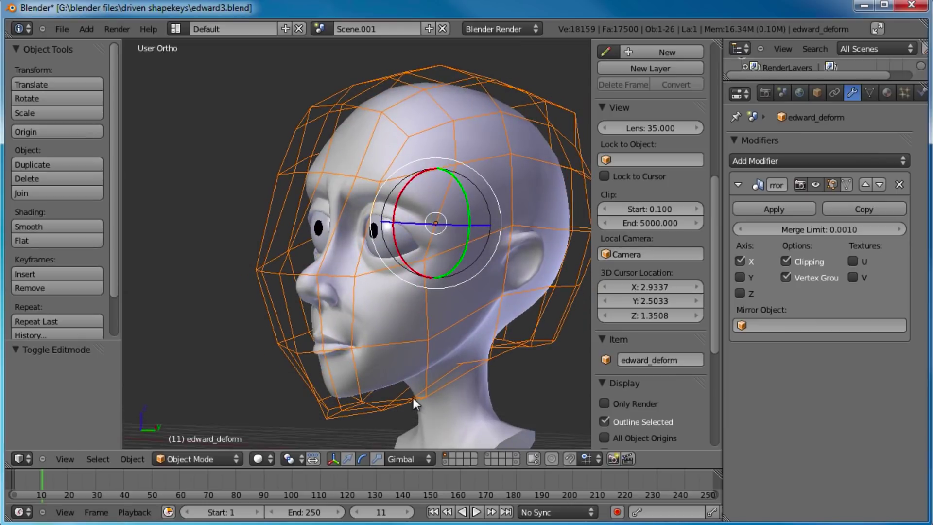
{"action": "middle_click_drag", "start_coordinate": [384, 212], "coordinate": [439, 288]}
{"action": "scroll", "coordinate": [337, 240], "scroll_direction": "down", "scroll_amount": 2}
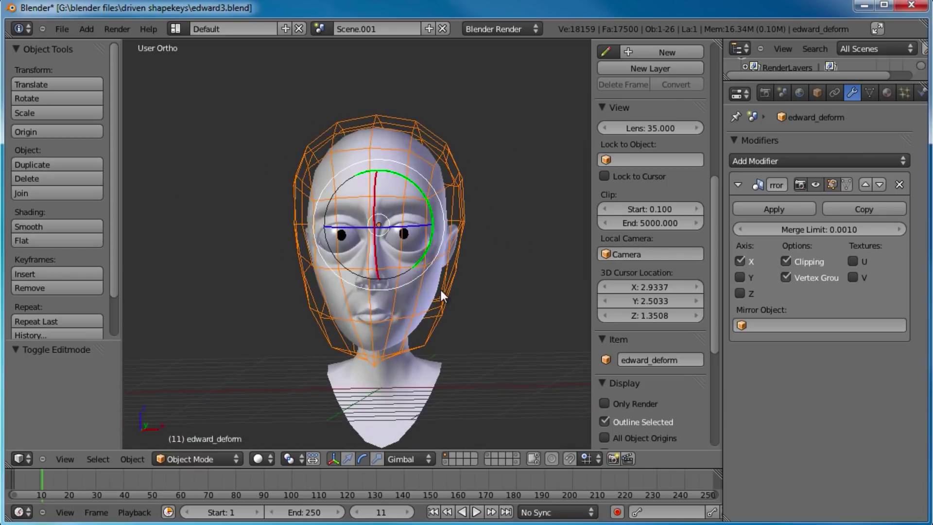
- Resume mesh editing and move the cage's underside vertices below the chin outward to widen the opening around the neck
{"action": "scroll", "coordinate": [440, 288], "scroll_direction": "up", "scroll_amount": 4}
{"action": "scroll", "coordinate": [419, 240], "scroll_direction": "up", "scroll_amount": 2}
{"action": "middle_click_drag", "start_coordinate": [437, 369], "coordinate": [417, 216], "text": "shift"}
{"action": "key", "text": "KP_1"}
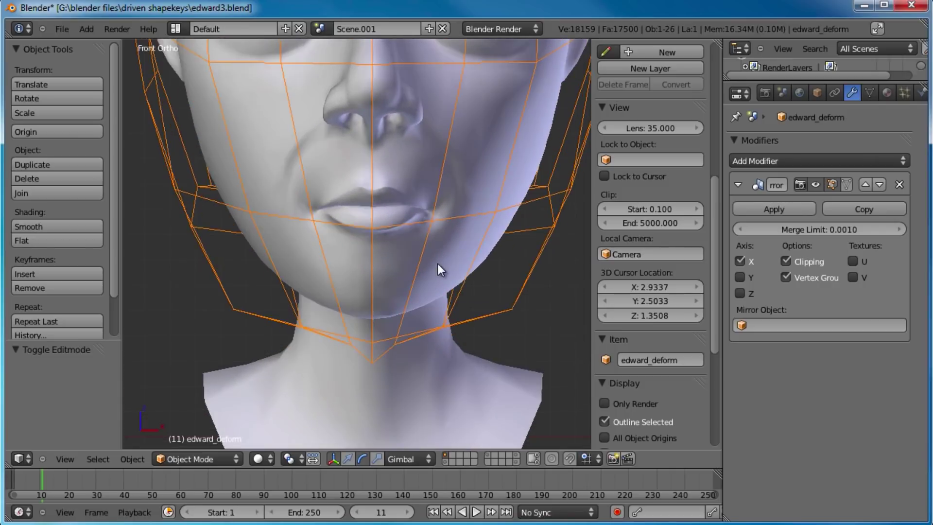
{"action": "scroll", "coordinate": [473, 336], "scroll_direction": "down", "scroll_amount": 1, "text": "shift"}
{"action": "key", "text": "Tab"}
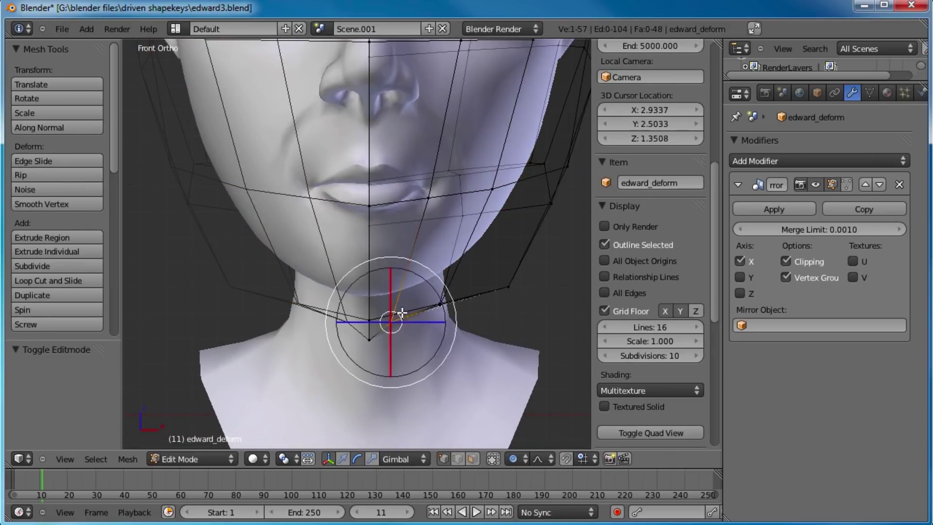
{"action": "key", "text": "g"}
{"action": "left_click", "coordinate": [457, 316]}
{"action": "right_click", "coordinate": [461, 303]}
{"action": "key", "text": "g"}
{"action": "right_click", "coordinate": [469, 302]}
{"action": "key", "text": "g"}
{"action": "left_click", "coordinate": [458, 298]}
- Switch to face selection and select the cage's underside faces beside the neck
{"action": "middle_click_drag", "start_coordinate": [458, 298], "coordinate": [369, 232]}
{"action": "key", "text": "KP_3"}
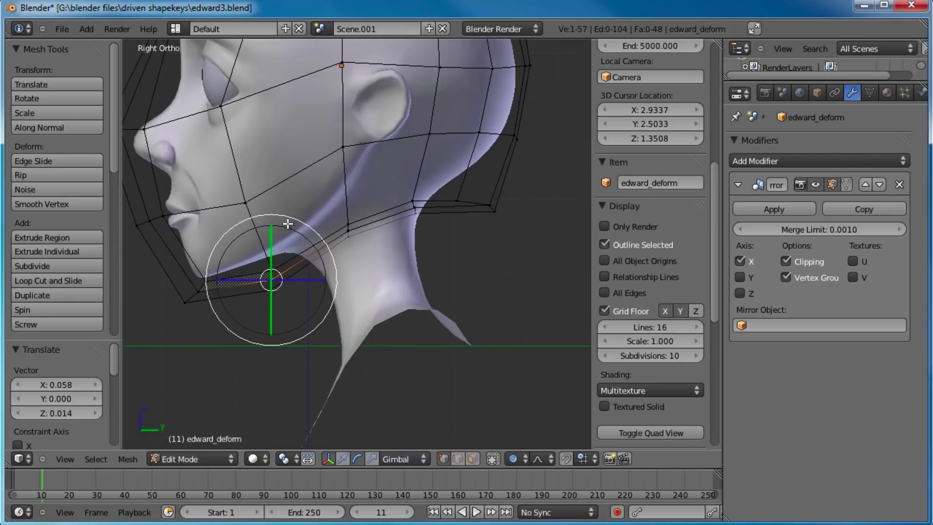
{"action": "key", "text": "a"}
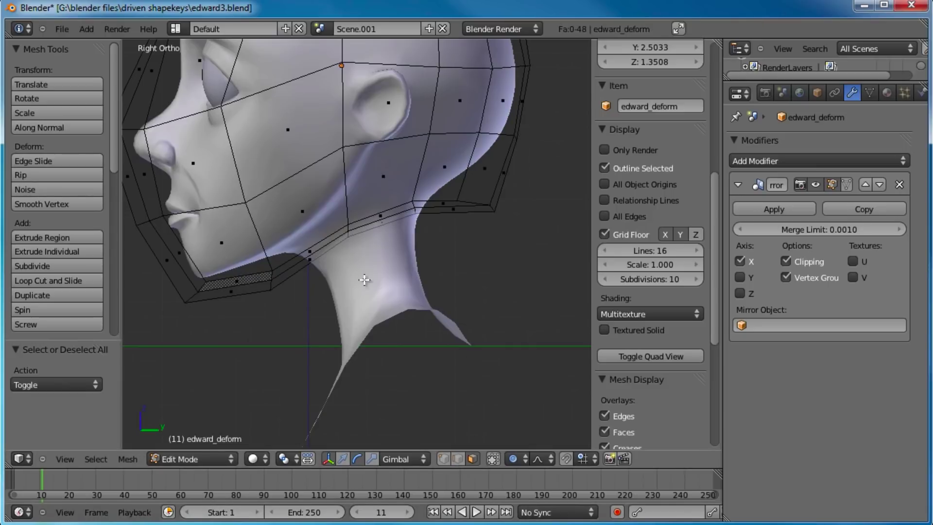
{"action": "key", "text": "a"}
{"action": "key", "text": "a"}
{"action": "key", "text": "b"}
{"action": "left_click_drag", "start_coordinate": [323, 253], "coordinate": [295, 283]}
{"action": "key", "text": "b"}
{"action": "left_click_drag", "start_coordinate": [373, 244], "coordinate": [375, 243]}
{"action": "middle_click_drag", "start_coordinate": [374, 243], "coordinate": [343, 214]}
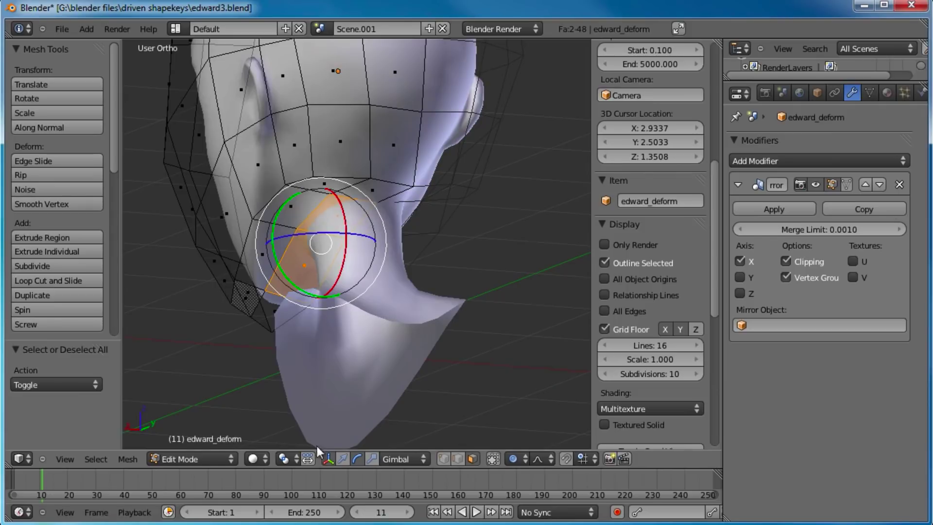
- Move an underside vertex beside the neck by about 0.14 along X and -0.07 along Y
{"action": "left_click", "coordinate": [444, 458]}
{"action": "left_click_drag", "start_coordinate": [301, 228], "coordinate": [277, 223]}
{"action": "middle_click_drag", "start_coordinate": [314, 165], "coordinate": [389, 389]}
- Select the two underside faces around the neck and move them back by about 0.15 along Y
{"action": "left_click", "coordinate": [473, 459]}
{"action": "right_click", "coordinate": [299, 241]}
{"action": "right_click", "coordinate": [374, 214], "text": "shift"}
{"action": "key", "text": "KP_3"}
{"action": "key", "text": "g"}
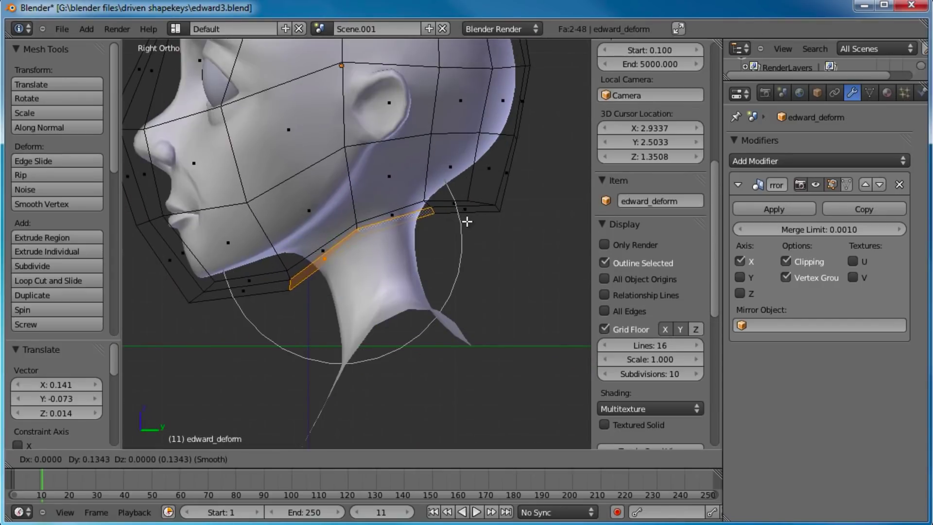
{"action": "left_click", "coordinate": [469, 218]}
- Extrude the two neck faces downward by about 0.15, and scale and reposition the new section
{"action": "key", "text": "e"}
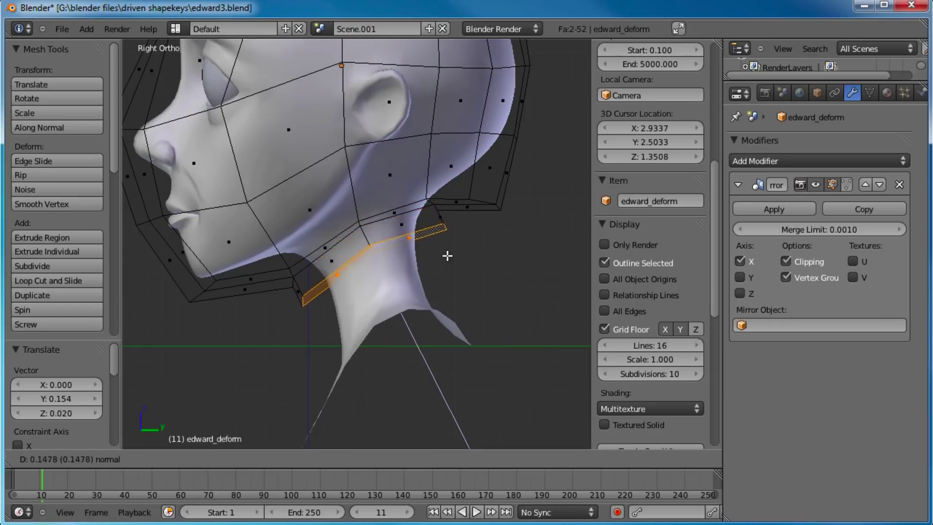
{"action": "left_click", "coordinate": [448, 257]}
{"action": "key", "text": "s"}
{"action": "left_click", "coordinate": [467, 268]}
{"action": "key", "text": "g"}
{"action": "left_click", "coordinate": [467, 269]}
- Rescale the extruded neck section, rotate it by about 5.8° and nudge it down to follow the neck
{"action": "key", "text": "s"}
{"action": "left_click", "coordinate": [503, 230]}
{"action": "key", "text": "s"}
{"action": "left_click", "coordinate": [514, 223]}
{"action": "key", "text": "r"}
{"action": "left_click", "coordinate": [526, 234]}
{"action": "key", "text": "g"}
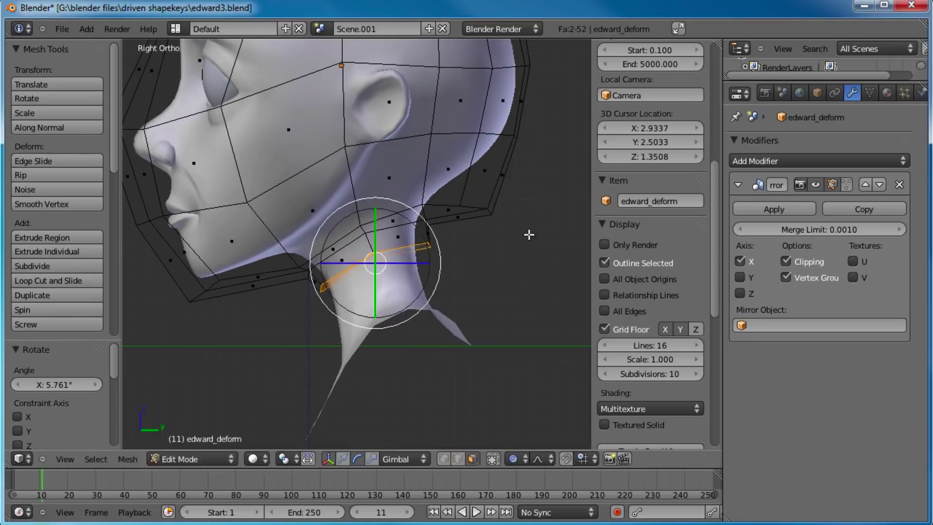
{"action": "left_click", "coordinate": [524, 240]}
- Extrude the neck faces again by about 0.15, scale them by about 1.09 and nudge them down along the neck
{"action": "middle_click_drag", "start_coordinate": [470, 296], "coordinate": [473, 263], "text": "shift"}
{"action": "key", "text": "e"}
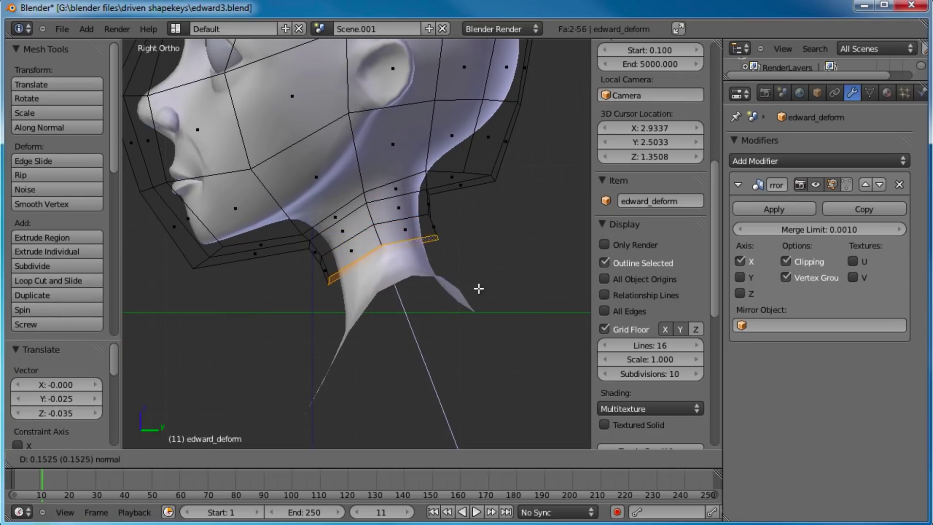
{"action": "left_click", "coordinate": [477, 289]}
{"action": "key", "text": "g"}
{"action": "left_click", "coordinate": [476, 293]}
{"action": "key", "text": "s"}
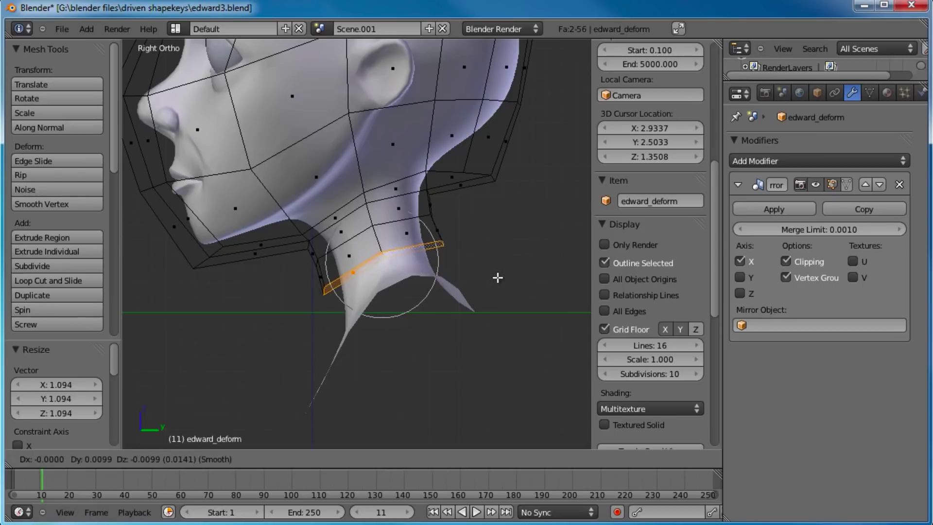
{"action": "left_click", "coordinate": [496, 278]}
{"action": "key", "text": "KP_1"}
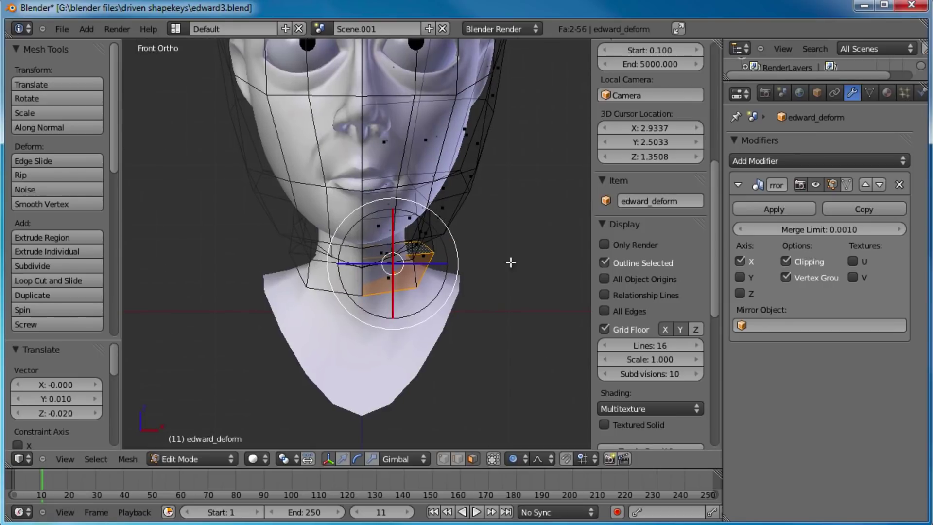
{"action": "key", "text": "g"}
{"action": "left_click", "coordinate": [501, 266]}
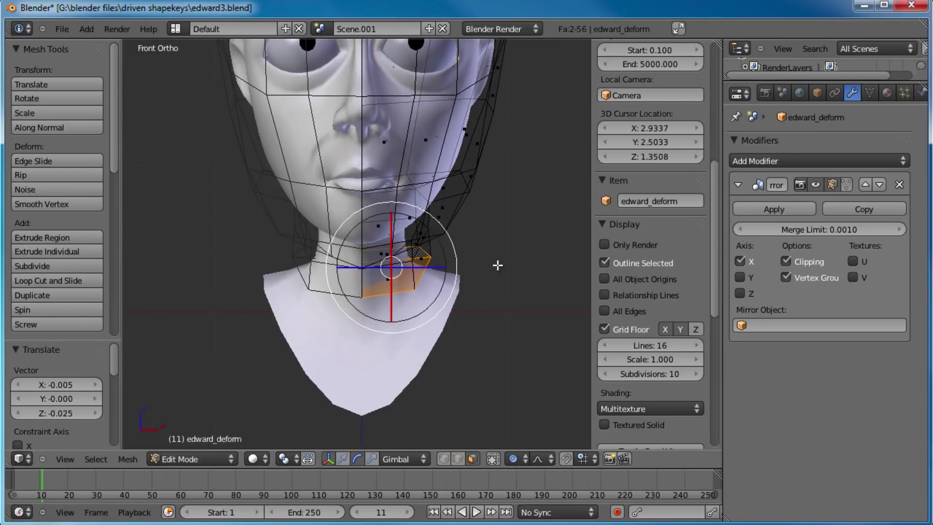
- Extrude a third neck section, scale it by about 1.12 and move it 0.119 along X and -0.070 along Z
{"action": "key", "text": "e"}
{"action": "left_click", "coordinate": [505, 266]}
{"action": "key", "text": "s"}
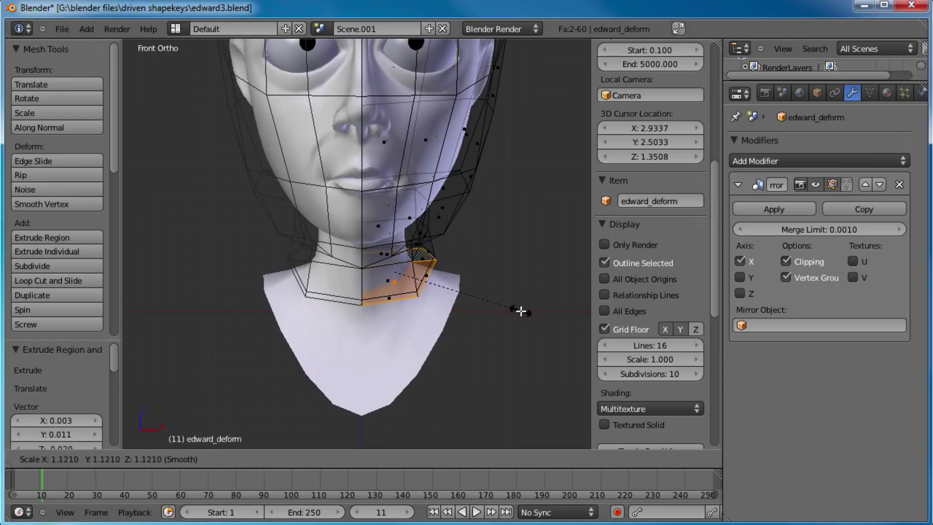
{"action": "left_click", "coordinate": [521, 312]}
{"action": "key", "text": "g"}
{"action": "left_click", "coordinate": [510, 301]}
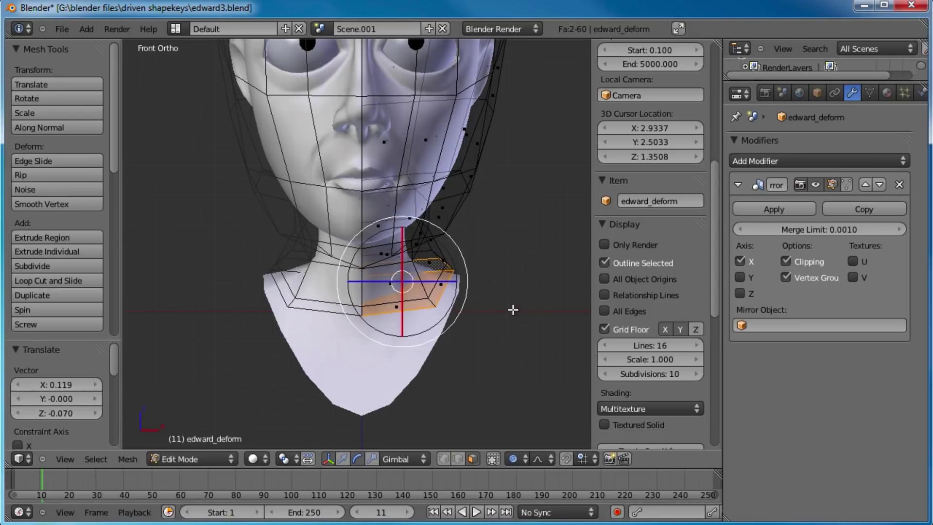
- Switch to vertex selection, select the edge loop above the cage's bottom rim, and scale and move it around the neck
{"action": "left_click", "coordinate": [445, 459]}
{"action": "middle_click_drag", "start_coordinate": [473, 272], "coordinate": [419, 262]}
{"action": "right_click", "coordinate": [413, 276], "text": "alt"}
{"action": "middle_click_drag", "start_coordinate": [411, 213], "coordinate": [466, 208]}
{"action": "key", "text": "s"}
{"action": "left_click", "coordinate": [447, 216]}
{"action": "key", "text": "g"}
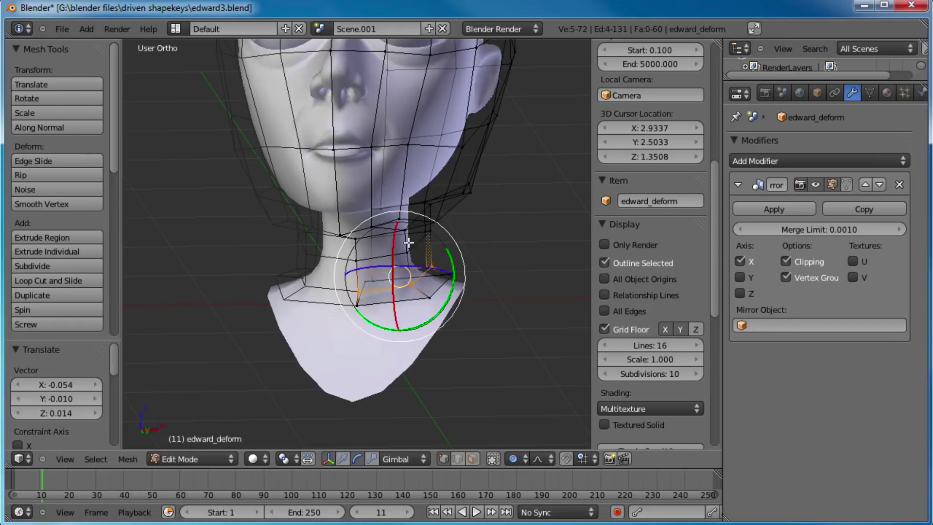
{"action": "key", "text": "s"}
{"action": "left_click", "coordinate": [483, 225]}
- Reposition the cage vertices around the base of the neck to fit them to the shoulder
{"action": "middle_click_drag", "start_coordinate": [483, 225], "coordinate": [424, 245]}
{"action": "key", "text": "g"}
{"action": "left_click", "coordinate": [384, 272]}
{"action": "key", "text": "g"}
{"action": "left_click", "coordinate": [387, 276]}
{"action": "key", "text": "g"}
{"action": "left_click", "coordinate": [389, 278]}
{"action": "middle_click_drag", "start_coordinate": [388, 278], "coordinate": [406, 298]}
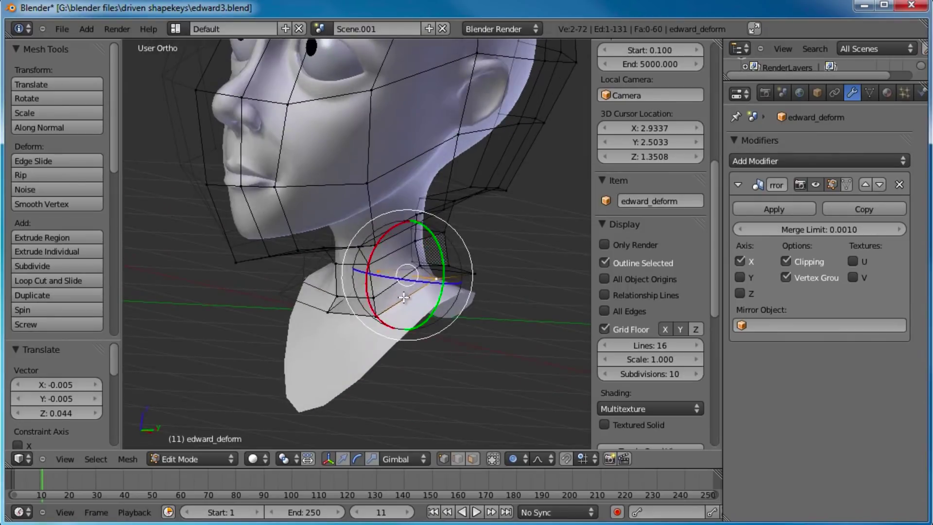
- Select the edge loop of the cage's bottom rim, move it 0.030 along Y and -0.070 along Z, and enlarge it slightly
{"action": "right_click", "coordinate": [406, 297], "text": "alt"}
{"action": "right_click", "coordinate": [374, 316], "text": "shift"}
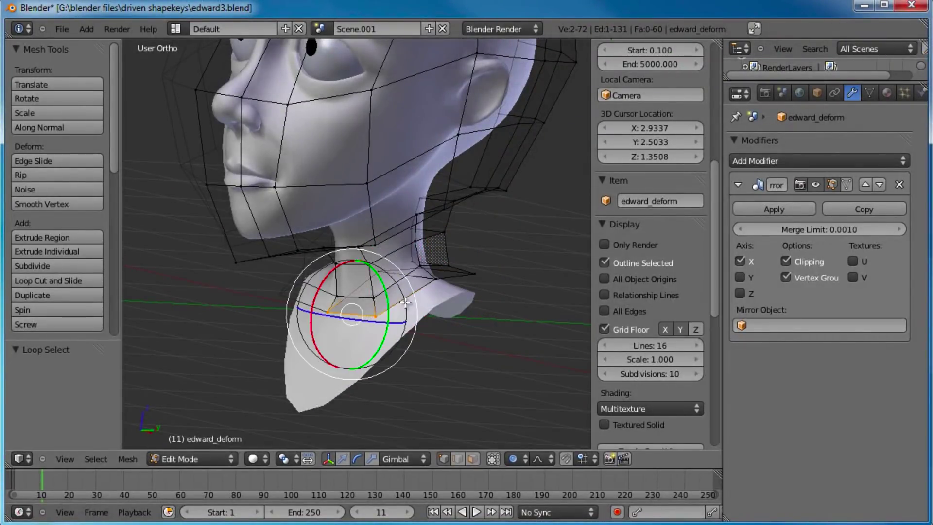
{"action": "middle_click_drag", "start_coordinate": [489, 250], "coordinate": [403, 269]}
{"action": "right_click", "coordinate": [428, 279], "text": "shift"}
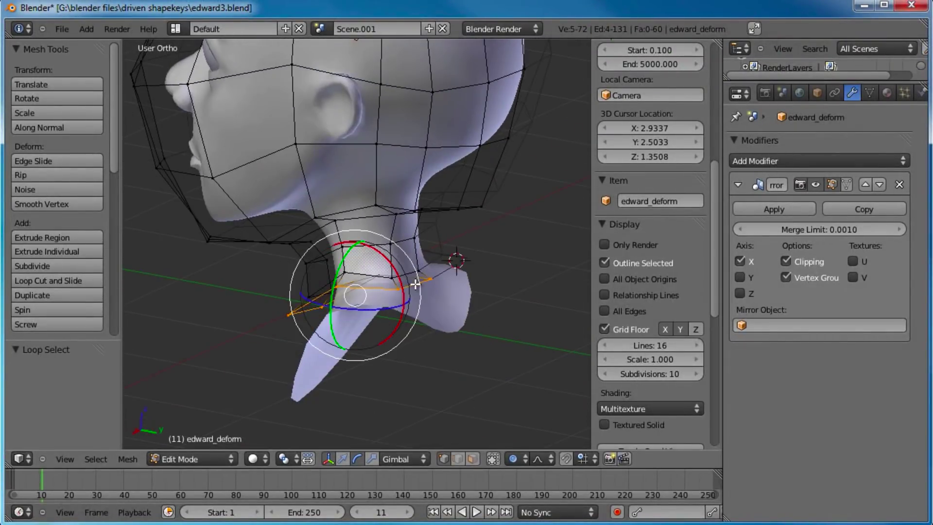
{"action": "key", "text": "KP_3"}
{"action": "key", "text": "g"}
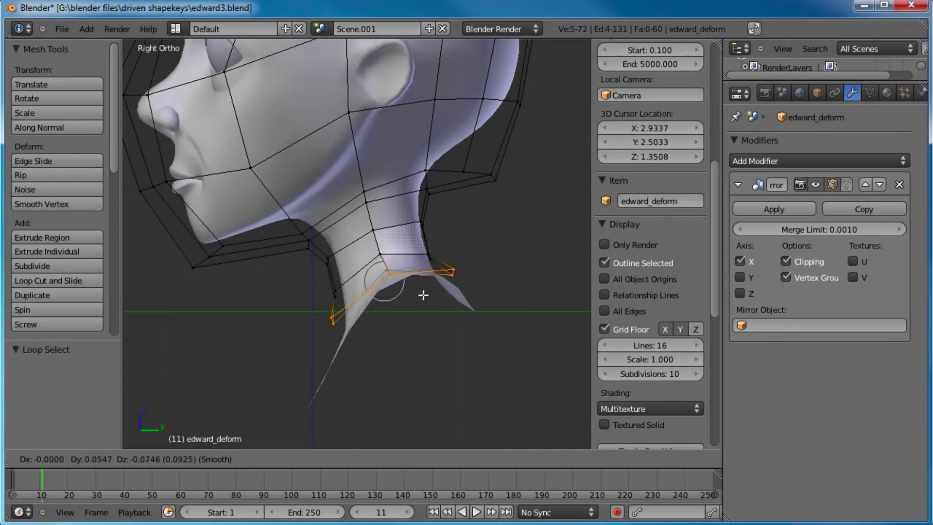
{"action": "right_click", "coordinate": [423, 295]}
{"action": "right_click", "coordinate": [386, 271], "text": "shift"}
{"action": "key", "text": "g"}
{"action": "left_click", "coordinate": [451, 287]}
{"action": "key", "text": "s"}
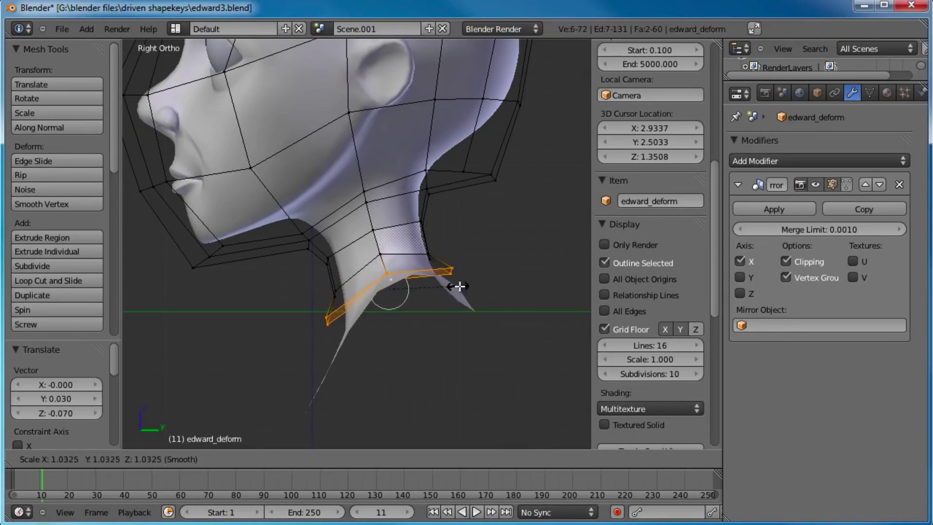
{"action": "left_click", "coordinate": [464, 286]}
- Extrude the bottom rim down over the shoulders, enlarge it, shift it -0.045 along Y and -0.050 along Z, and rotate it about -10°
{"action": "middle_click_drag", "start_coordinate": [464, 321], "coordinate": [462, 244], "text": "shift"}
{"action": "key", "text": "e"}
{"action": "left_click", "coordinate": [481, 273]}
{"action": "key", "text": "s"}
{"action": "left_click", "coordinate": [521, 248]}
{"action": "key", "text": "g"}
{"action": "left_click", "coordinate": [514, 255]}
{"action": "key", "text": "r"}
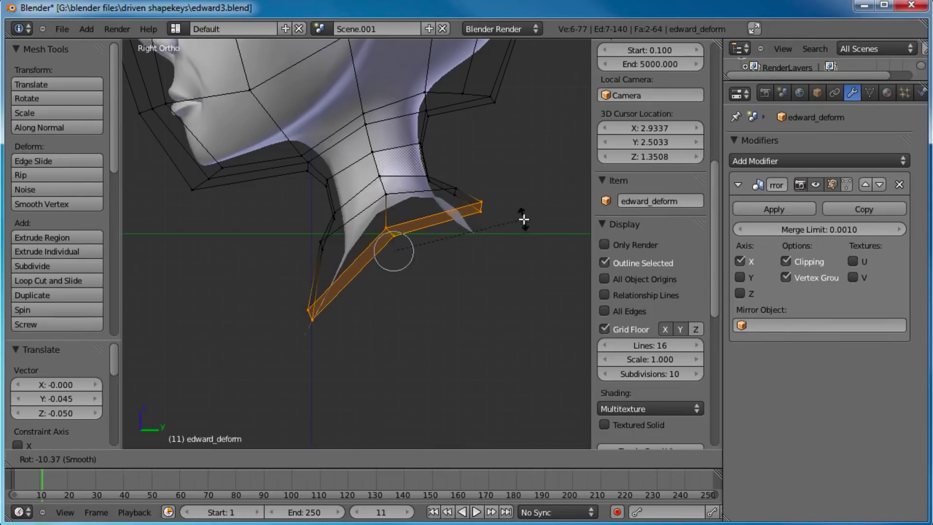
{"action": "left_click", "coordinate": [523, 219]}
- Lower the extruded shoulder section and scale it by 1.171 and 1.052 so it surrounds the bust
{"action": "key", "text": "g"}
{"action": "left_click", "coordinate": [522, 231]}
{"action": "key", "text": "s"}
{"action": "left_click", "coordinate": [555, 219]}
{"action": "key", "text": "g"}
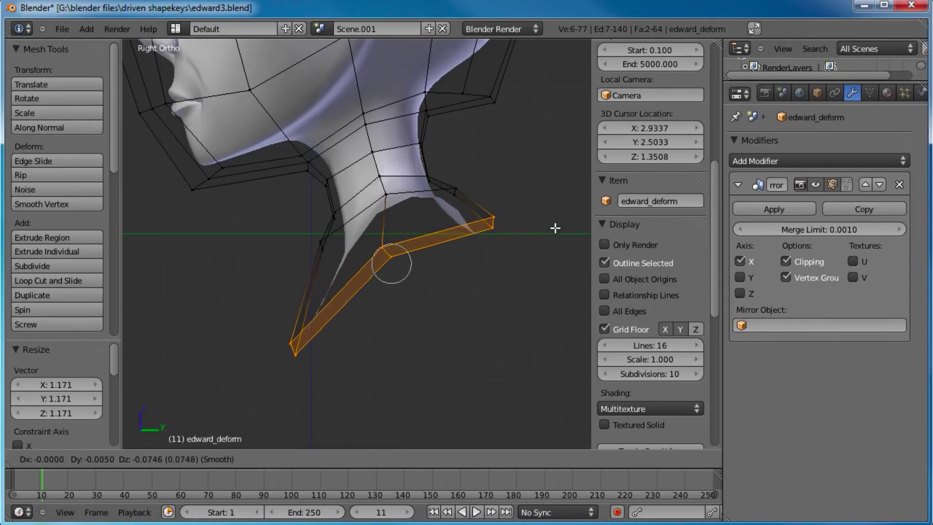
{"action": "left_click", "coordinate": [556, 238]}
{"action": "key", "text": "g"}
{"action": "left_click", "coordinate": [513, 223]}
{"action": "key", "text": "s"}
{"action": "left_click", "coordinate": [522, 223]}
- From the front, reposition the cage vertices along the side of the neck and shoulder to clear the mesh
{"action": "middle_click_drag", "start_coordinate": [523, 223], "coordinate": [421, 224]}
{"action": "key", "text": "KP_1"}
{"action": "right_click", "coordinate": [456, 194]}
{"action": "key", "text": "g"}
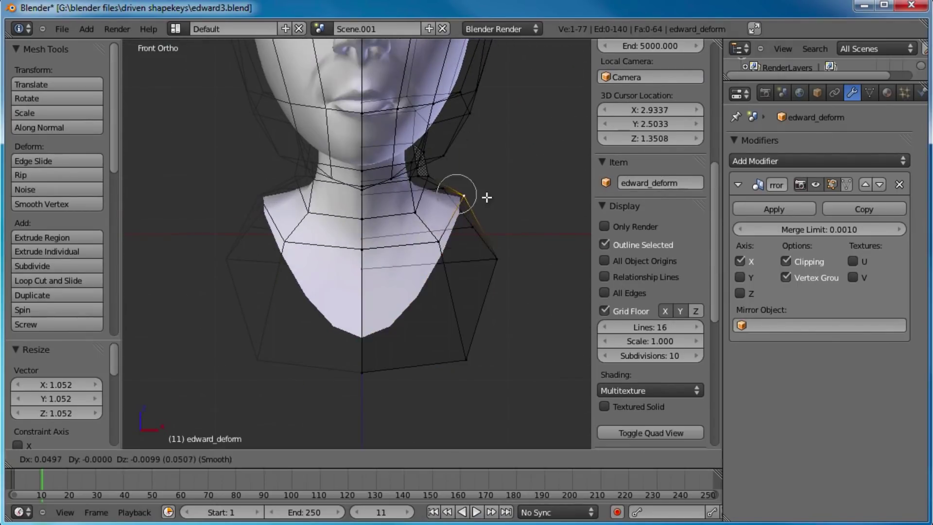
{"action": "left_click", "coordinate": [515, 200]}
{"action": "right_click", "coordinate": [451, 178]}
{"action": "key", "text": "g"}
{"action": "left_click", "coordinate": [442, 177]}
{"action": "right_click", "coordinate": [440, 241]}
{"action": "key", "text": "g"}
{"action": "left_click", "coordinate": [452, 245]}
{"action": "right_click", "coordinate": [419, 213]}
{"action": "key", "text": "g"}
{"action": "left_click", "coordinate": [434, 210]}
- From the side, raise the two rear vertices at the base of the skull by about 0.16 along Z
{"action": "middle_click_drag", "start_coordinate": [495, 200], "coordinate": [326, 261]}
{"action": "right_click", "coordinate": [391, 183]}
{"action": "right_click", "coordinate": [380, 152], "text": "shift"}
{"action": "right_click", "coordinate": [419, 197], "text": "shift"}
{"action": "middle_click_drag", "start_coordinate": [421, 197], "coordinate": [480, 147]}
{"action": "right_click", "coordinate": [350, 179], "text": "shift"}
{"action": "key", "text": "KP_3"}
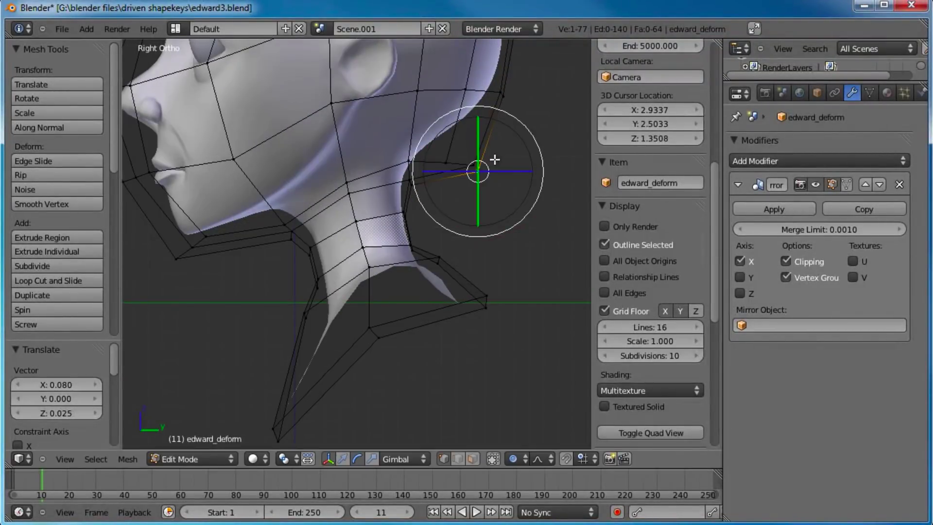
{"action": "key", "text": "a"}
{"action": "key", "text": "b"}
{"action": "left_click_drag", "start_coordinate": [493, 152], "coordinate": [462, 173]}
{"action": "key", "text": "g"}
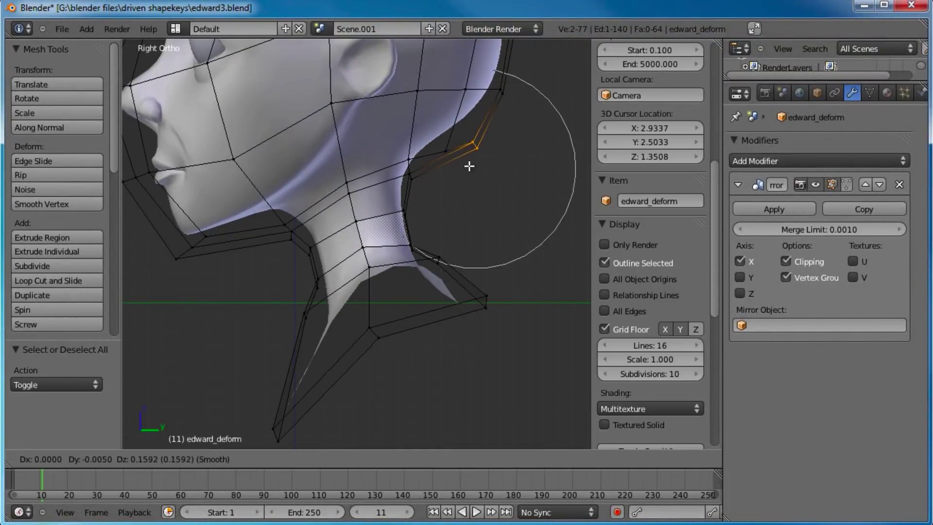
{"action": "left_click", "coordinate": [467, 165]}
- Move the vertices behind the neck and the rear corner of the shoulder rim outward from the mesh
{"action": "right_click", "coordinate": [424, 213]}
{"action": "key", "text": "g"}
{"action": "left_click", "coordinate": [433, 209]}
{"action": "right_click", "coordinate": [430, 231]}
{"action": "key", "text": "g"}
{"action": "left_click", "coordinate": [453, 240]}
{"action": "right_click", "coordinate": [484, 305]}
{"action": "key", "text": "g"}
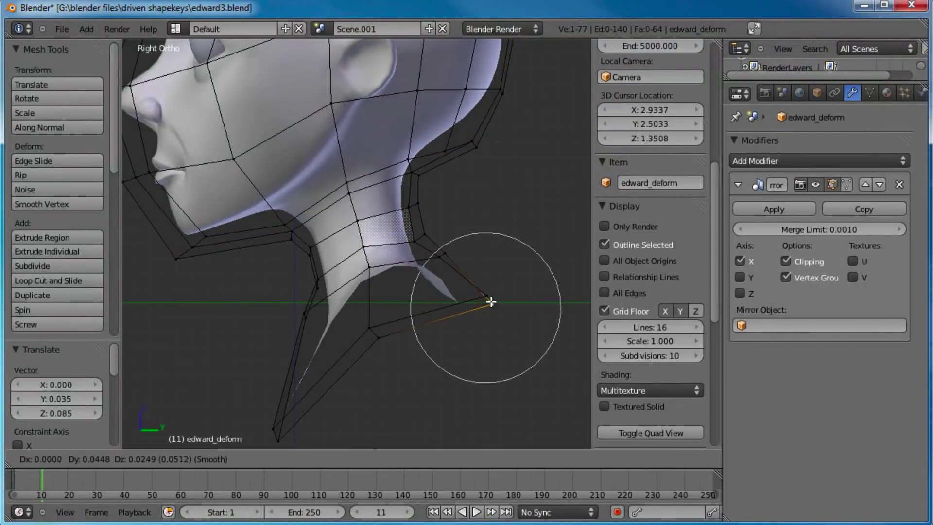
{"action": "left_click", "coordinate": [481, 298]}
- Select groups of vertices around the neck and move them to fit the cage to the neck's shape
{"action": "middle_click_drag", "start_coordinate": [479, 298], "coordinate": [378, 286]}
{"action": "right_click", "coordinate": [288, 251]}
{"action": "right_click", "coordinate": [287, 216], "text": "shift"}
{"action": "right_click", "coordinate": [283, 181], "text": "shift"}
{"action": "key", "text": "g"}
{"action": "left_click", "coordinate": [368, 281]}
{"action": "middle_click_drag", "start_coordinate": [325, 262], "coordinate": [387, 285]}
{"action": "right_click", "coordinate": [403, 287]}
{"action": "right_click", "coordinate": [399, 252], "text": "shift"}
{"action": "middle_click_drag", "start_coordinate": [400, 250], "coordinate": [438, 199]}
{"action": "key", "text": "g"}
{"action": "left_click", "coordinate": [423, 203]}
- From below, adjust individual vertices between neck and jaw, shifting the one under the jaw 0.035 along X
{"action": "right_click", "coordinate": [450, 238]}
{"action": "key", "text": "g"}
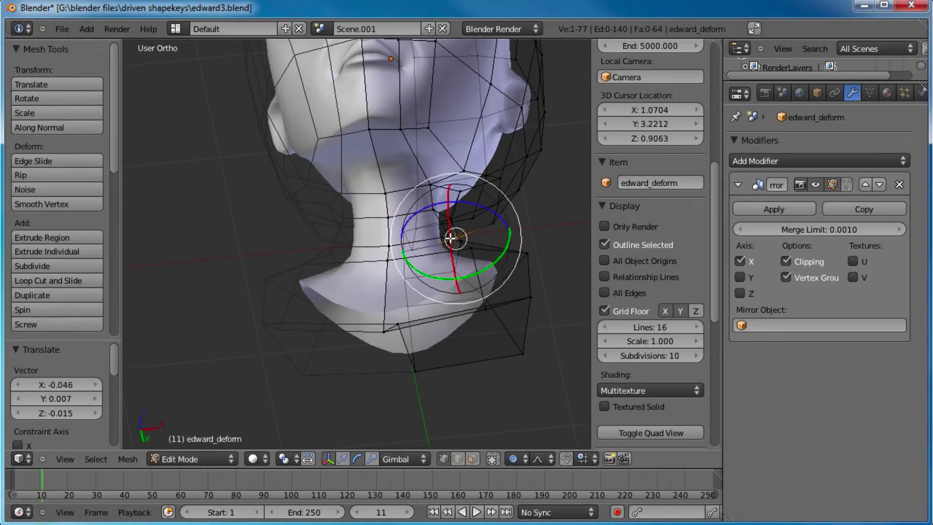
{"action": "left_click", "coordinate": [439, 239]}
{"action": "right_click", "coordinate": [428, 212]}
{"action": "key", "text": "g"}
{"action": "right_click", "coordinate": [427, 204]}
{"action": "right_click", "coordinate": [430, 185]}
{"action": "key", "text": "g"}
{"action": "left_click", "coordinate": [440, 183]}
- From the side, select the cage vertices at the back of the head at ear level and move them outward
{"action": "middle_click_drag", "start_coordinate": [458, 131], "coordinate": [461, 129]}
{"action": "key", "text": "KP_3"}
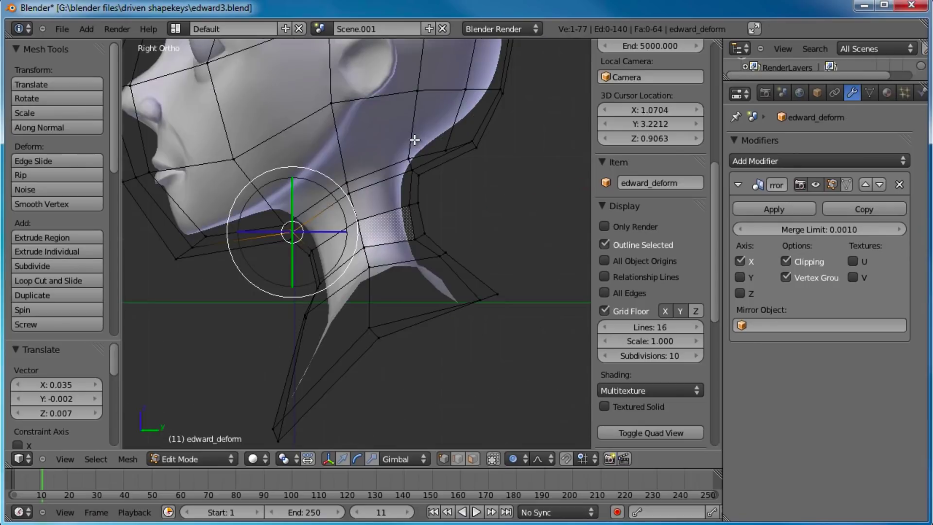
{"action": "scroll", "coordinate": [427, 202], "scroll_direction": "down", "scroll_amount": 4}
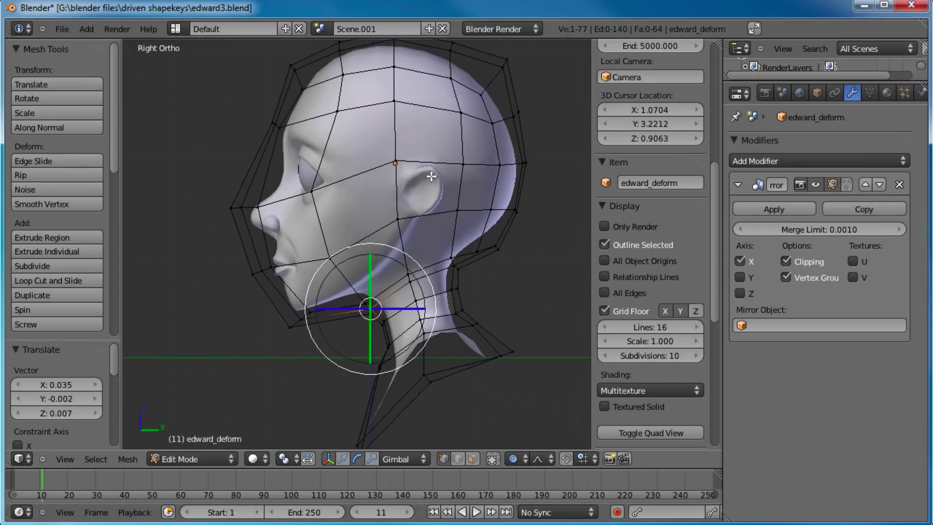
{"action": "middle_click_drag", "start_coordinate": [433, 183], "coordinate": [419, 200], "text": "shift"}
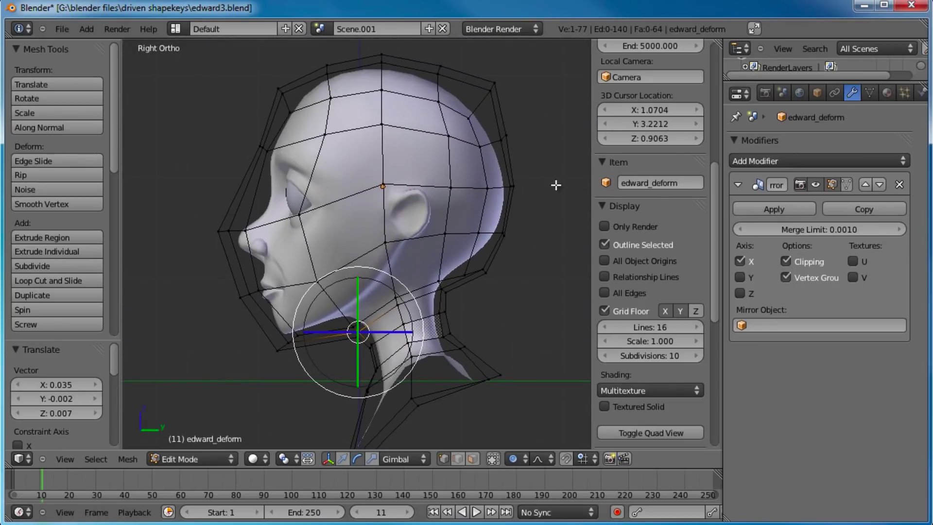
{"action": "key", "text": "a"}
{"action": "key", "text": "b"}
{"action": "left_click_drag", "start_coordinate": [527, 171], "coordinate": [468, 204]}
{"action": "key", "text": "g"}
{"action": "scroll", "coordinate": [475, 206], "scroll_direction": "down", "scroll_amount": 7}
{"action": "left_click", "coordinate": [477, 203]}
- Move the vertices at the upper rear corner of the head cage -0.086 along Y and -0.057 along Z
{"action": "key", "text": "a"}
{"action": "key", "text": "b"}
{"action": "left_click_drag", "start_coordinate": [527, 71], "coordinate": [482, 113]}
{"action": "key", "text": "g"}
{"action": "scroll", "coordinate": [511, 89], "scroll_direction": "up", "scroll_amount": 2}
{"action": "left_click", "coordinate": [510, 89]}
- Move the inner upper rear vertex about 0.03 along Y and 0.04 along Z, and reposition the rear vertices below it
{"action": "right_click", "coordinate": [470, 119]}
{"action": "key", "text": "g"}
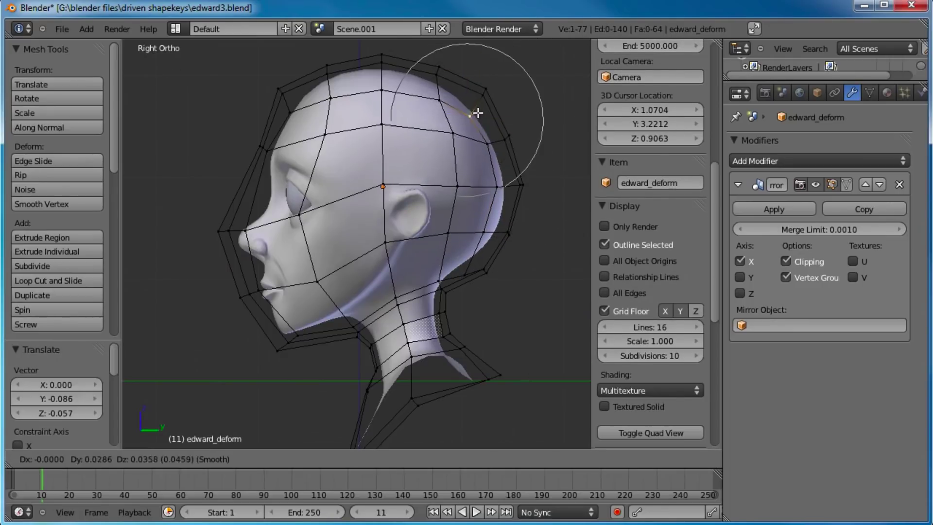
{"action": "left_click", "coordinate": [477, 112]}
{"action": "key", "text": "a"}
{"action": "left_click", "coordinate": [534, 118]}
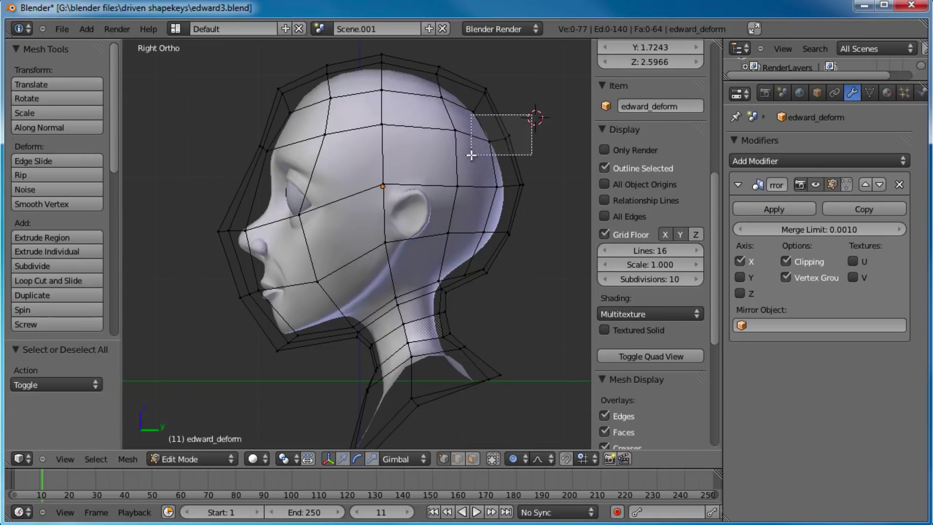
{"action": "key", "text": "b"}
{"action": "left_click_drag", "start_coordinate": [521, 125], "coordinate": [472, 154]}
{"action": "key", "text": "g"}
{"action": "left_click", "coordinate": [477, 147]}
- Select all vertices around the crown, scale them by 0.832 and raise them about 0.08 along Z
{"action": "key", "text": "a"}
{"action": "left_click_drag", "start_coordinate": [504, 47], "coordinate": [270, 134]}
{"action": "key", "text": "s"}
{"action": "left_click", "coordinate": [439, 117]}
{"action": "key", "text": "g"}
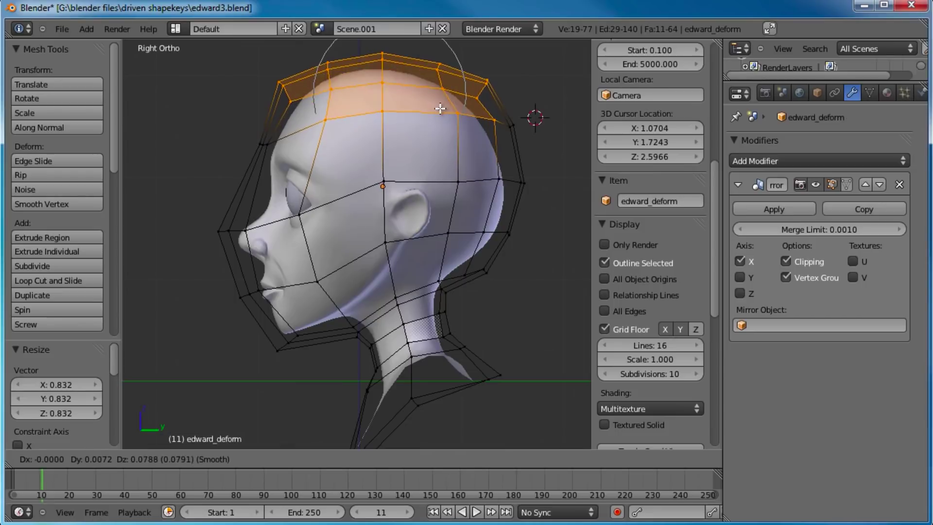
{"action": "left_click", "coordinate": [439, 108]}
- Reposition the rear crown vertices and two side crown vertices to even out the cage over the skull
{"action": "key", "text": "a"}
{"action": "key", "text": "b"}
{"action": "left_click_drag", "start_coordinate": [508, 59], "coordinate": [466, 135]}
{"action": "key", "text": "g"}
{"action": "left_click", "coordinate": [466, 139]}
{"action": "right_click", "coordinate": [459, 120]}
{"action": "key", "text": "g"}
{"action": "left_click", "coordinate": [458, 127]}
{"action": "right_click", "coordinate": [444, 96]}
{"action": "key", "text": "g"}
{"action": "left_click", "coordinate": [446, 88]}
- Scale the front crown vertices along Z and reposition the vertices above the forehead
{"action": "key", "text": "a"}
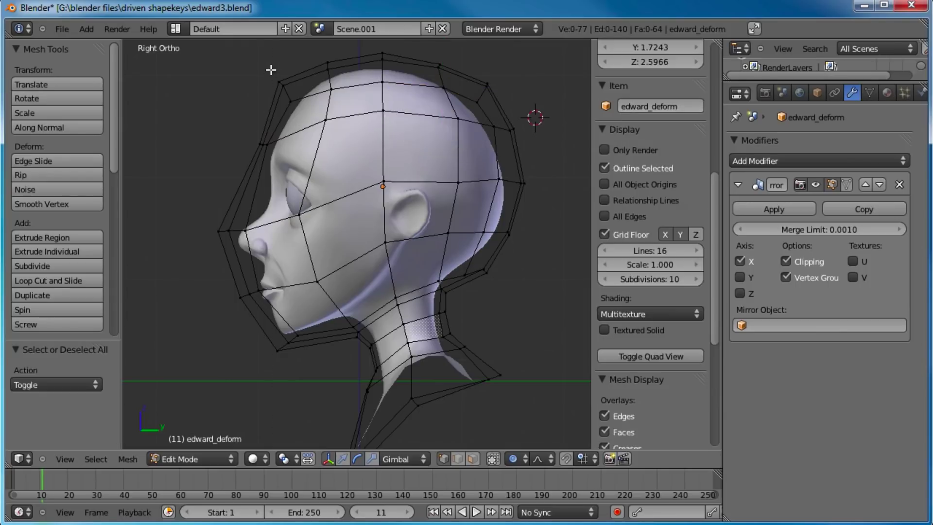
{"action": "key", "text": "s"}
{"action": "key", "text": "z"}
{"action": "left_click_drag", "start_coordinate": [298, 110], "coordinate": [308, 109]}
{"action": "left_click", "coordinate": [318, 81]}
{"action": "key", "text": "a"}
{"action": "key", "text": "g"}
{"action": "left_click", "coordinate": [313, 116]}
- Inspect the cage outside edit mode and from above, and resume editing it in the top view
{"action": "key", "text": "Tab"}
{"action": "scroll", "coordinate": [295, 199], "scroll_direction": "down", "scroll_amount": 1}
{"action": "middle_click_drag", "start_coordinate": [296, 200], "coordinate": [383, 256]}
{"action": "key", "text": "KP_7"}
{"action": "scroll", "coordinate": [383, 255], "scroll_direction": "up", "scroll_amount": 2}
{"action": "key", "text": "Tab"}
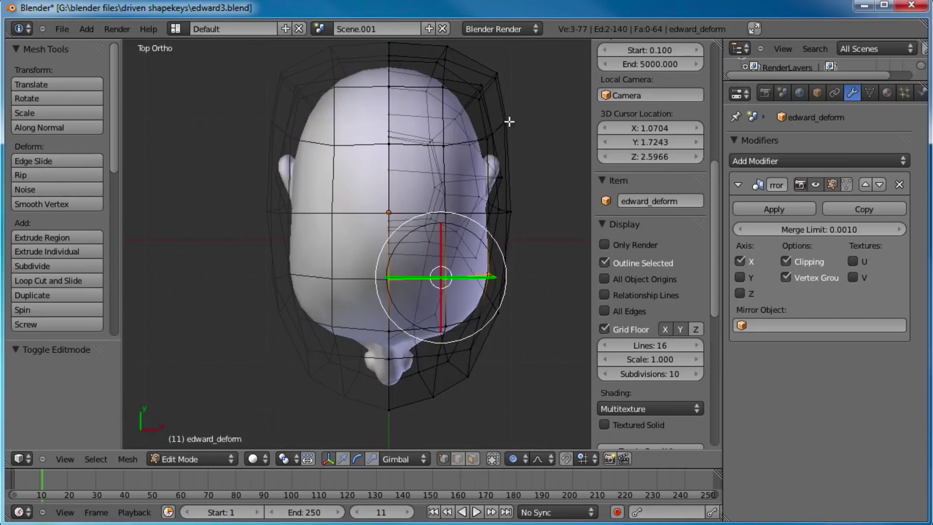
- Reposition the cage vertices along the rear side of the skull to even out its outline from above
{"action": "middle_click_drag", "start_coordinate": [512, 104], "coordinate": [457, 164], "text": "shift"}
{"action": "key", "text": "a"}
{"action": "key", "text": "b"}
{"action": "left_click_drag", "start_coordinate": [479, 97], "coordinate": [365, 214]}
{"action": "key", "text": "g"}
{"action": "left_click", "coordinate": [481, 142]}
{"action": "key", "text": "a"}
{"action": "key", "text": "b"}
{"action": "left_click_drag", "start_coordinate": [464, 120], "coordinate": [410, 182]}
{"action": "key", "text": "g"}
{"action": "left_click", "coordinate": [404, 191]}
- Move the outer side vertices behind and beside the ear so the cage curves evenly around the head
{"action": "middle_click_drag", "start_coordinate": [444, 272], "coordinate": [468, 183], "text": "shift"}
{"action": "key", "text": "a"}
{"action": "key", "text": "b"}
{"action": "left_click_drag", "start_coordinate": [501, 85], "coordinate": [457, 117]}
{"action": "key", "text": "g"}
{"action": "left_click", "coordinate": [466, 119]}
{"action": "key", "text": "a"}
{"action": "key", "text": "b"}
{"action": "left_click_drag", "start_coordinate": [498, 157], "coordinate": [473, 189]}
{"action": "key", "text": "g"}
{"action": "left_click", "coordinate": [468, 185]}
{"action": "key", "text": "a"}
{"action": "key", "text": "g"}
{"action": "left_click", "coordinate": [486, 177]}
- Shift the outer vertices beside the front of the face and next to the nose to round the cage's front
{"action": "key", "text": "a"}
{"action": "key", "text": "b"}
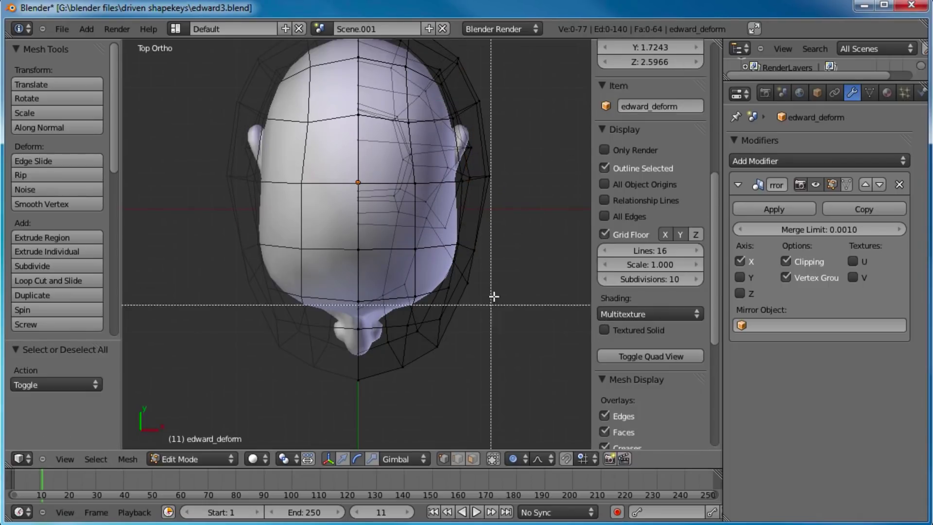
{"action": "left_click_drag", "start_coordinate": [466, 297], "coordinate": [461, 308]}
{"action": "key", "text": "g"}
{"action": "left_click", "coordinate": [470, 308]}
{"action": "key", "text": "a"}
{"action": "key", "text": "b"}
{"action": "left_click_drag", "start_coordinate": [448, 340], "coordinate": [398, 375]}
{"action": "key", "text": "g"}
{"action": "left_click", "coordinate": [399, 370]}
{"action": "key", "text": "a"}
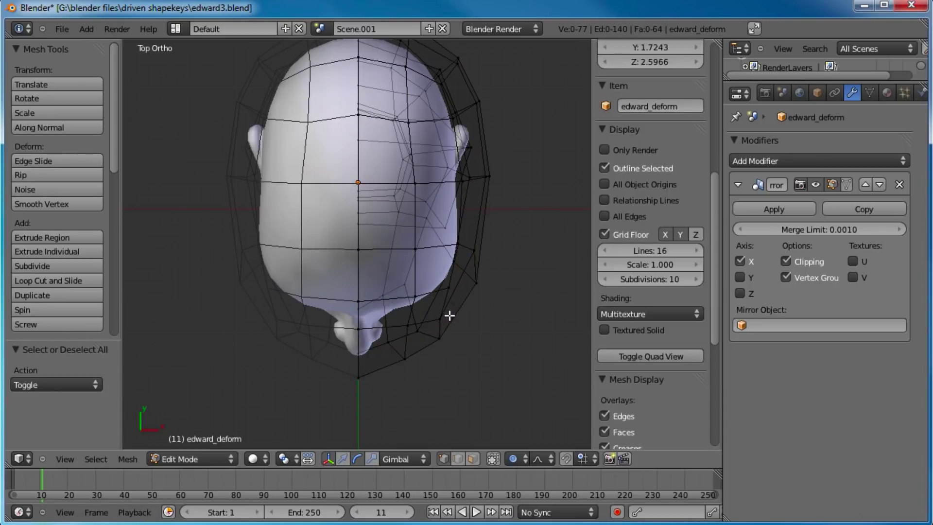
- Move the vertices around the cheek by about 0.060 in X and 0.095 in Y, and adjust neighbouring front-side vertices individually
{"action": "key", "text": "b"}
{"action": "left_click_drag", "start_coordinate": [448, 312], "coordinate": [416, 334]}
{"action": "key", "text": "g"}
{"action": "left_click", "coordinate": [426, 321]}
{"action": "right_click", "coordinate": [443, 337]}
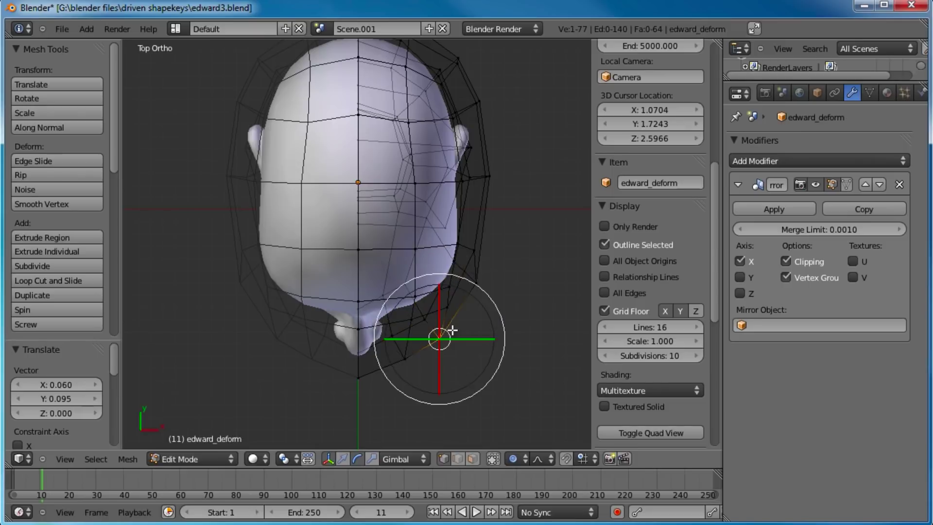
{"action": "key", "text": "g"}
{"action": "left_click", "coordinate": [448, 324]}
{"action": "right_click", "coordinate": [490, 287]}
{"action": "right_click", "coordinate": [477, 256]}
{"action": "key", "text": "g"}
{"action": "left_click", "coordinate": [452, 258]}
- In the front view, reposition the vertices beside the temple and upper side of the head
{"action": "middle_click_drag", "start_coordinate": [448, 269], "coordinate": [382, 242]}
{"action": "key", "text": "KP_1"}
{"action": "key", "text": "a"}
{"action": "left_click_drag", "start_coordinate": [479, 124], "coordinate": [434, 211]}
{"action": "key", "text": "g"}
{"action": "left_click", "coordinate": [397, 236]}
{"action": "key", "text": "a"}
{"action": "key", "text": "g"}
{"action": "left_click", "coordinate": [431, 221]}
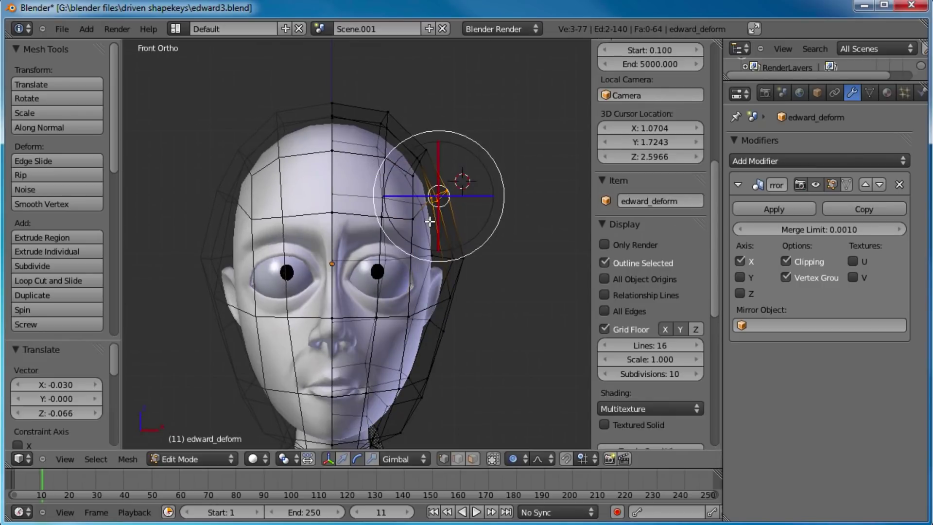
- Select the two outer vertices beside the lower ear in the front view and reposition them
{"action": "middle_click_drag", "start_coordinate": [462, 297], "coordinate": [475, 227], "text": "shift"}
{"action": "key", "text": "a"}
{"action": "left_click_drag", "start_coordinate": [474, 245], "coordinate": [439, 277]}
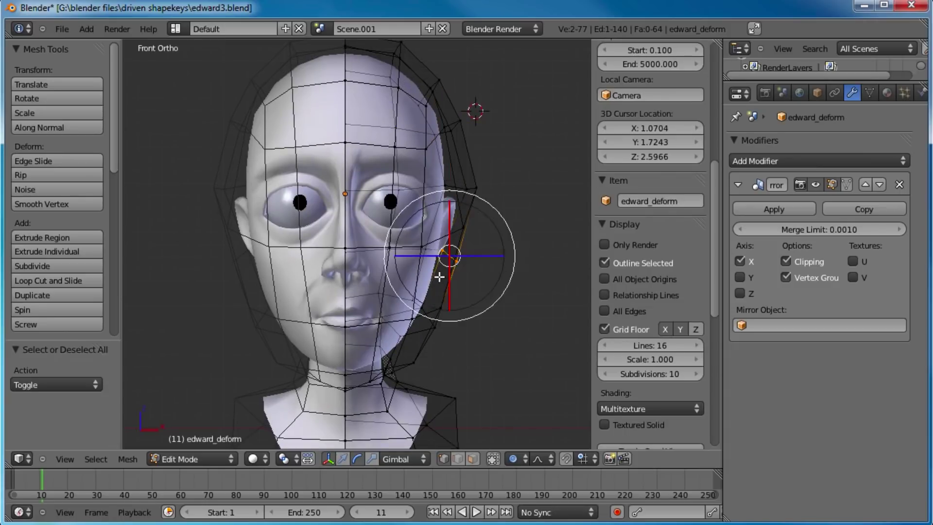
{"action": "key", "text": "g"}
{"action": "left_click", "coordinate": [445, 284]}
{"action": "key", "text": "a"}
{"action": "middle_click_drag", "start_coordinate": [447, 313], "coordinate": [447, 299], "text": "shift"}
- Leave edit mode and inspect the cage from the side and from below the chin
{"action": "key", "text": "Tab"}
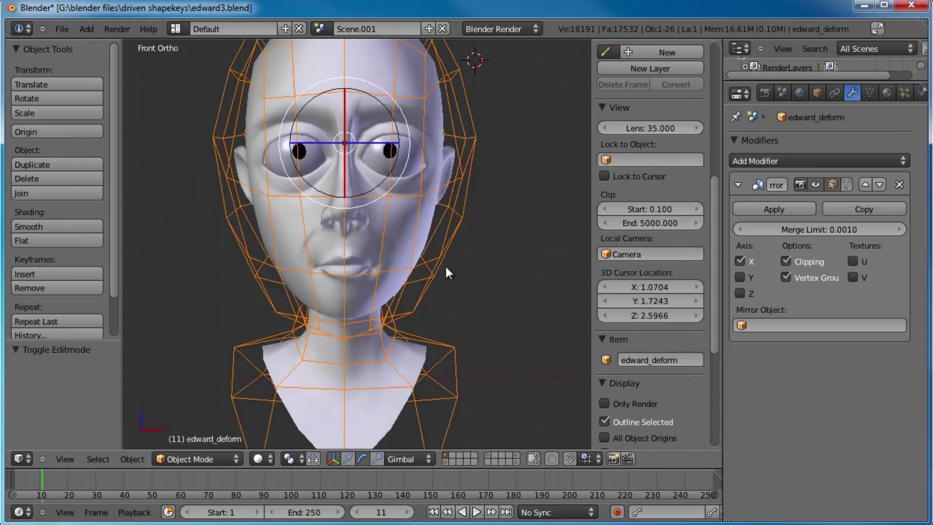
{"action": "middle_click_drag", "start_coordinate": [446, 267], "coordinate": [397, 225]}
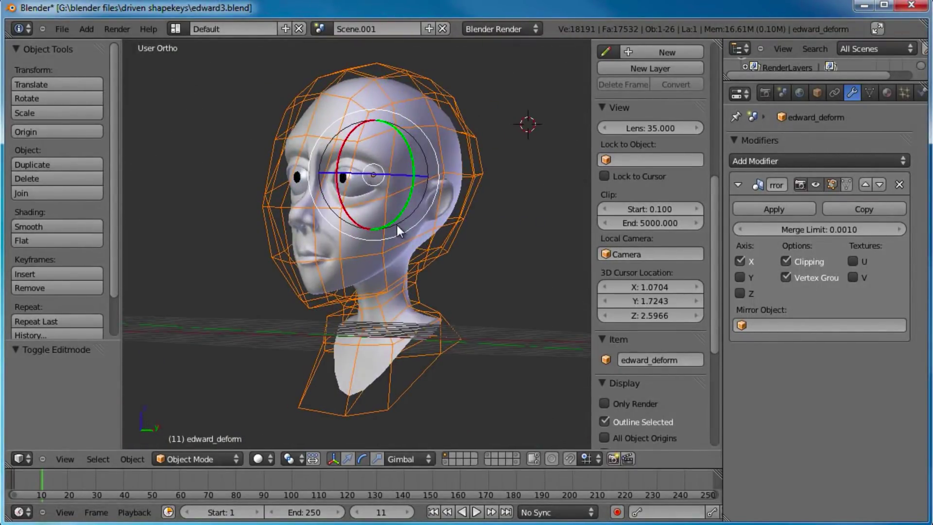
{"action": "key", "text": "KP_3"}
{"action": "scroll", "coordinate": [388, 221], "scroll_direction": "up", "scroll_amount": 3}
{"action": "middle_click_drag", "start_coordinate": [353, 164], "coordinate": [365, 298], "text": "shift"}
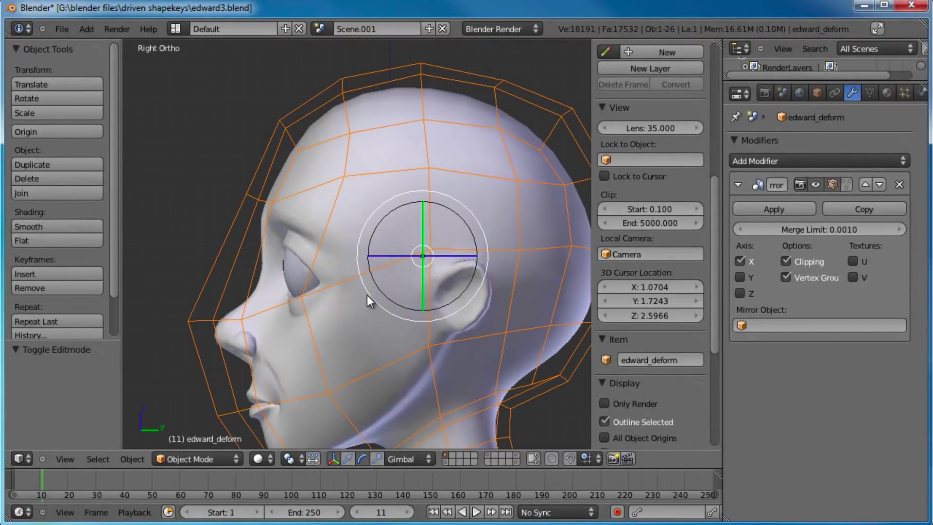
{"action": "scroll", "coordinate": [351, 246], "scroll_direction": "down", "scroll_amount": 1}
{"action": "middle_click_drag", "start_coordinate": [296, 252], "coordinate": [395, 203]}
{"action": "scroll", "coordinate": [364, 296], "scroll_direction": "up", "scroll_amount": 4}
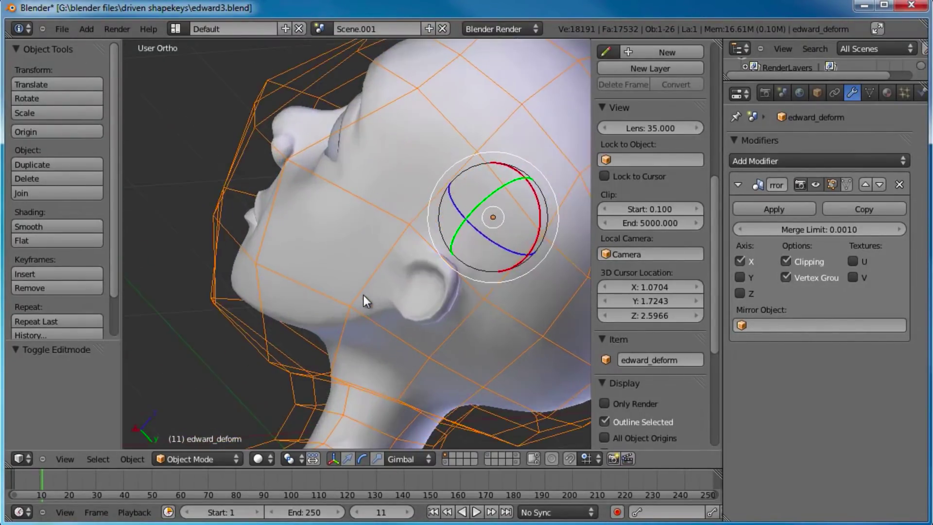
{"action": "middle_click_drag", "start_coordinate": [363, 295], "coordinate": [251, 374]}
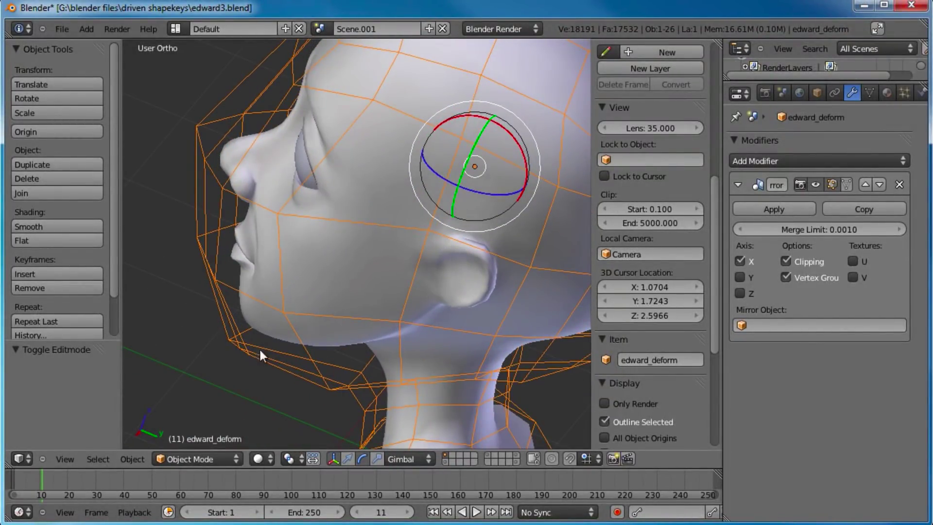
{"action": "middle_click_drag", "start_coordinate": [329, 301], "coordinate": [387, 232]}
- Examine how the cage's edge rows pass over the eye and nose in the side profile
{"action": "key", "text": "KP_3"}
{"action": "scroll", "coordinate": [378, 238], "scroll_direction": "up", "scroll_amount": 3}
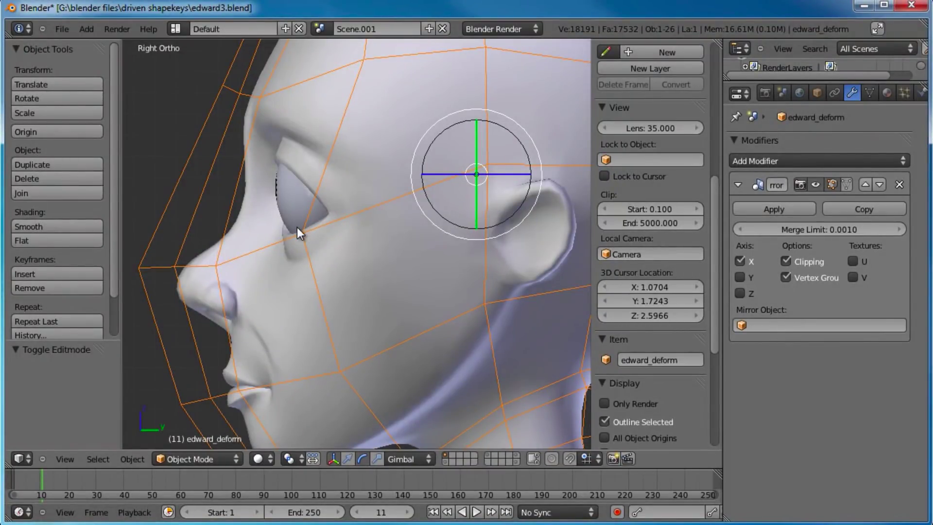
{"action": "scroll", "coordinate": [297, 227], "scroll_direction": "down", "scroll_amount": 3}
{"action": "middle_click_drag", "start_coordinate": [296, 223], "coordinate": [325, 224]}
{"action": "scroll", "coordinate": [314, 217], "scroll_direction": "down", "scroll_amount": 2}
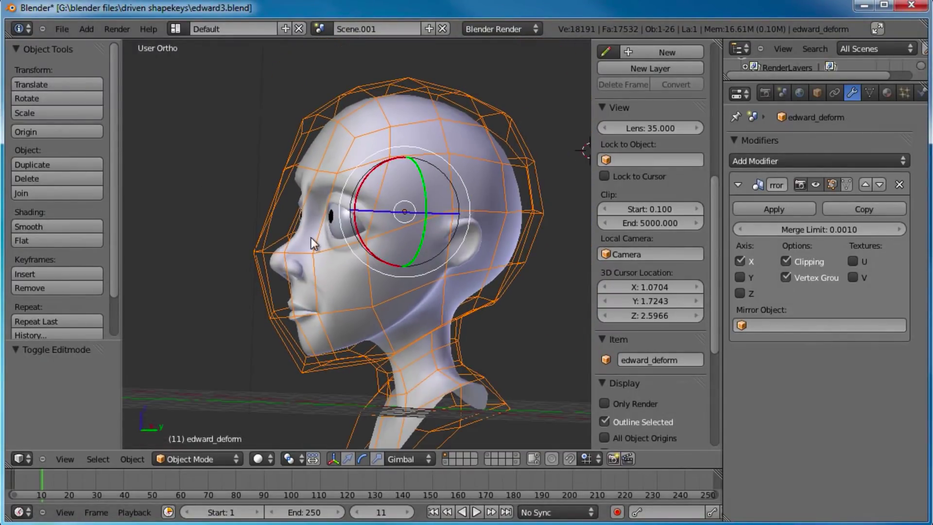
{"action": "middle_click_drag", "start_coordinate": [322, 224], "coordinate": [387, 271]}
{"action": "key", "text": "KP_3"}
{"action": "scroll", "coordinate": [374, 237], "scroll_direction": "up", "scroll_amount": 3}
{"action": "scroll", "coordinate": [374, 237], "scroll_direction": "up", "scroll_amount": 1}
{"action": "scroll", "coordinate": [379, 258], "scroll_direction": "down", "scroll_amount": 1}
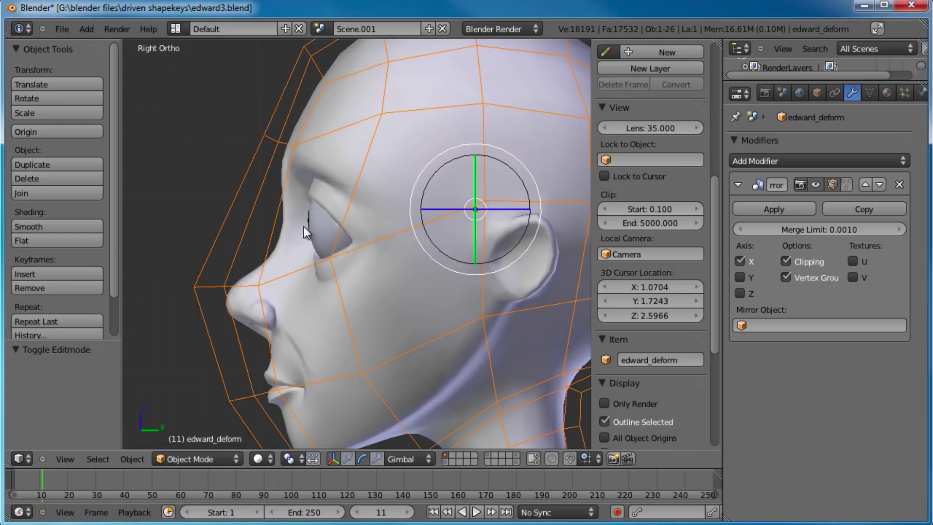
{"action": "scroll", "coordinate": [318, 185], "scroll_direction": "down", "scroll_amount": 3}
- Examine the cage's fit around the face from several three-quarter and front angles, ending in the side view
{"action": "middle_click_drag", "start_coordinate": [321, 227], "coordinate": [415, 249]}
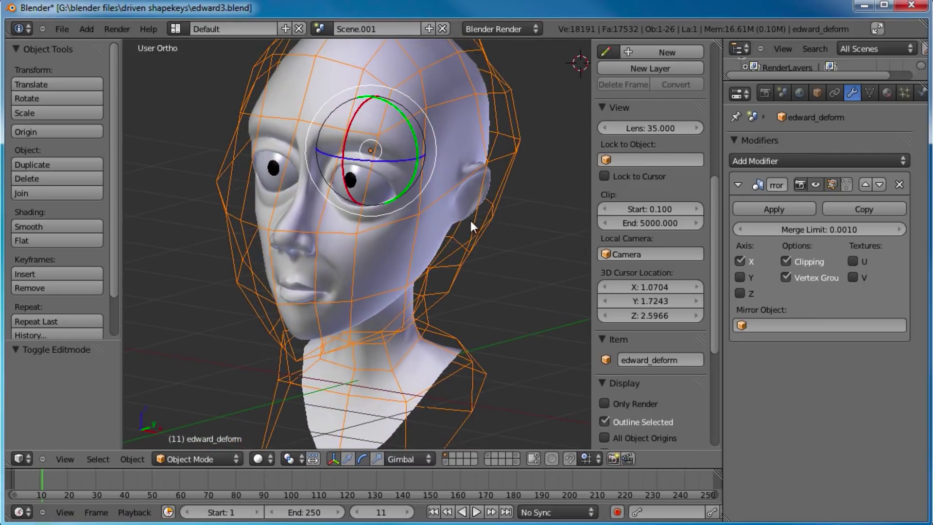
{"action": "middle_click_drag", "start_coordinate": [429, 290], "coordinate": [368, 205]}
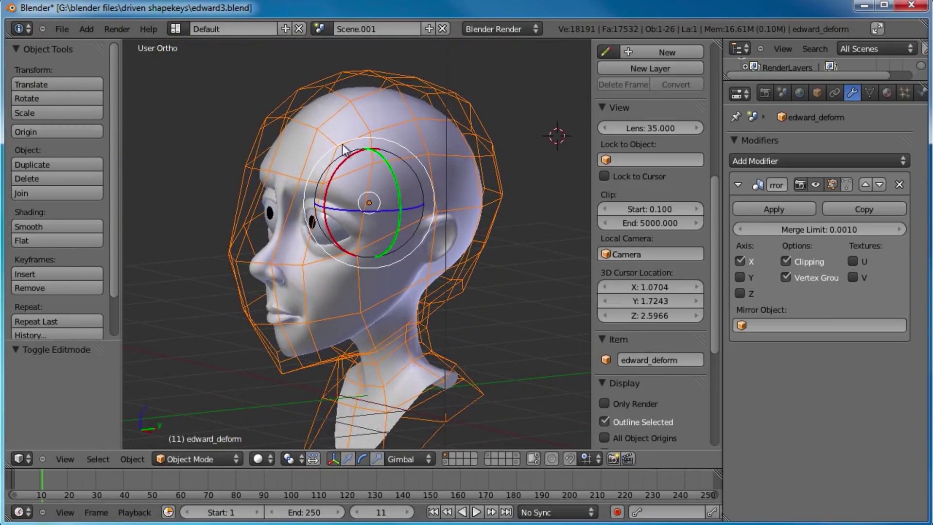
{"action": "middle_click_drag", "start_coordinate": [412, 261], "coordinate": [376, 263]}
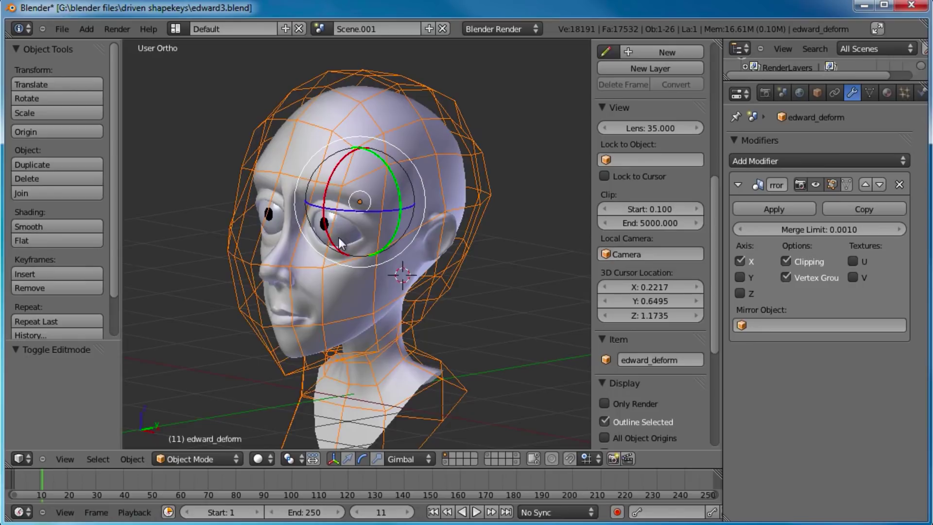
{"action": "middle_click_drag", "start_coordinate": [349, 213], "coordinate": [310, 247]}
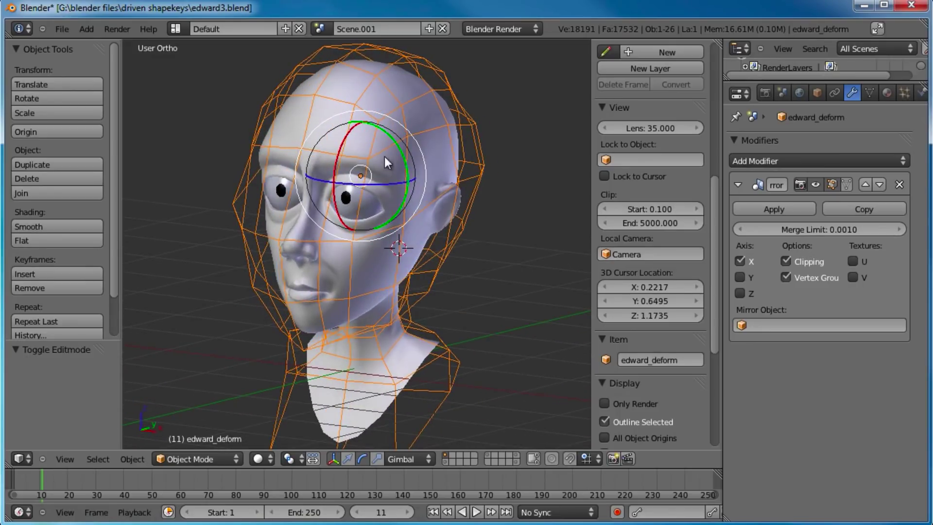
{"action": "middle_click_drag", "start_coordinate": [389, 159], "coordinate": [387, 208]}
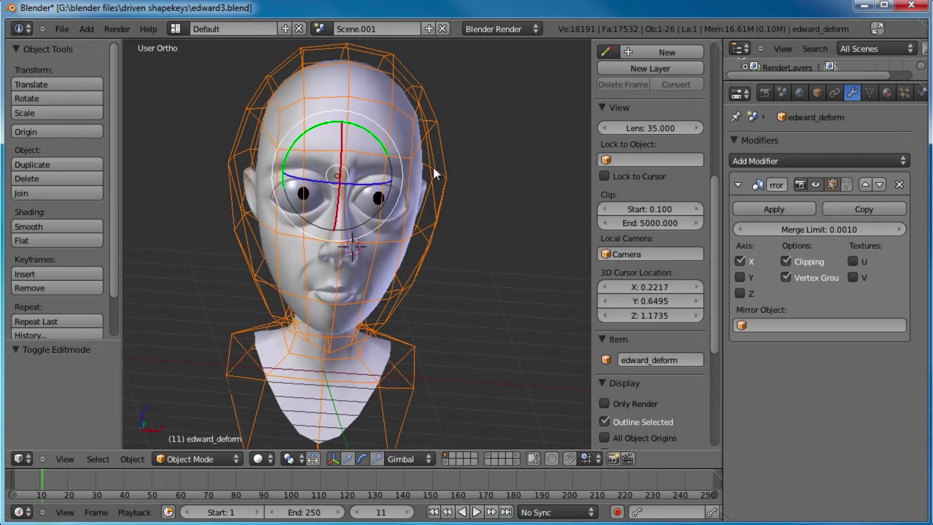
{"action": "middle_click_drag", "start_coordinate": [195, 175], "coordinate": [302, 233]}
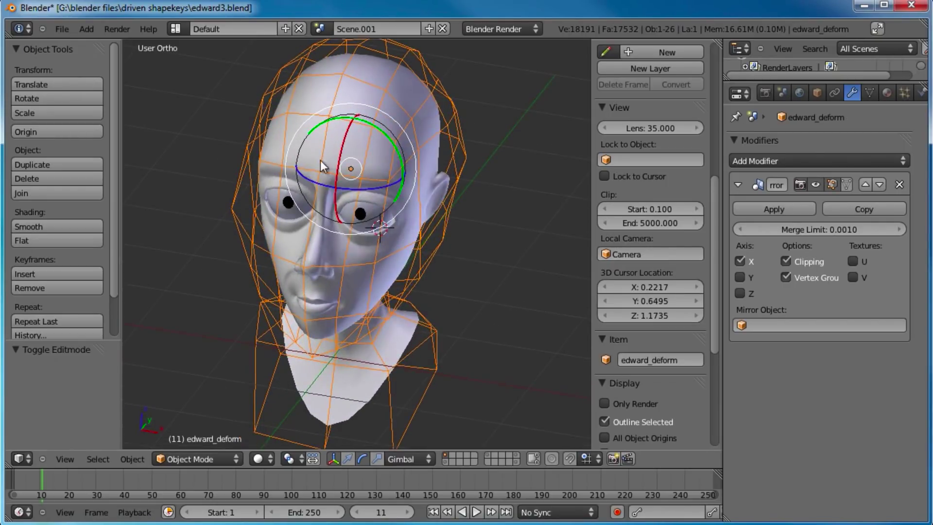
{"action": "middle_click_drag", "start_coordinate": [323, 156], "coordinate": [380, 227]}
{"action": "key", "text": "KP_3"}
{"action": "scroll", "coordinate": [362, 217], "scroll_direction": "up", "scroll_amount": 6}
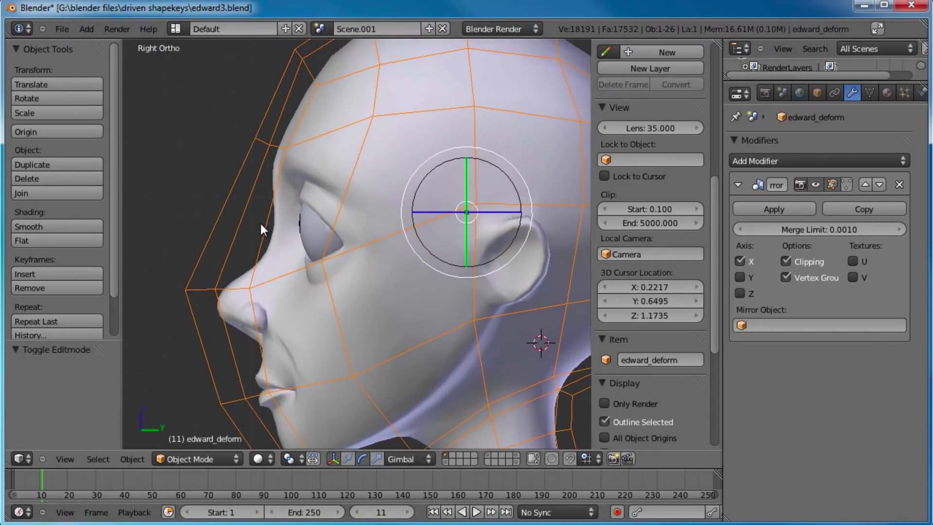
- Add a horizontal loop cut at eye level and pull its front vertices back toward the bridge of the nose
{"action": "key", "text": "Tab"}
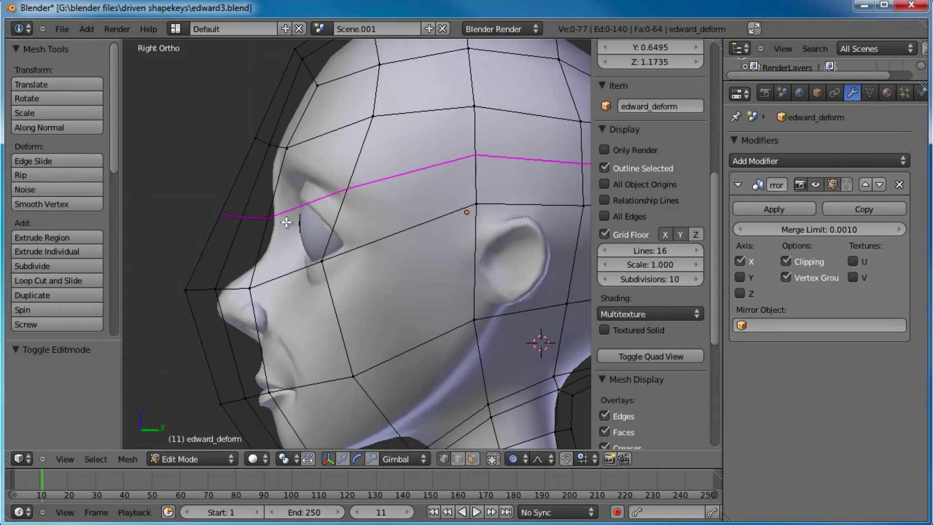
{"action": "left_click", "coordinate": [287, 222]}
{"action": "left_click", "coordinate": [291, 227]}
{"action": "right_click", "coordinate": [265, 223]}
{"action": "key", "text": "g"}
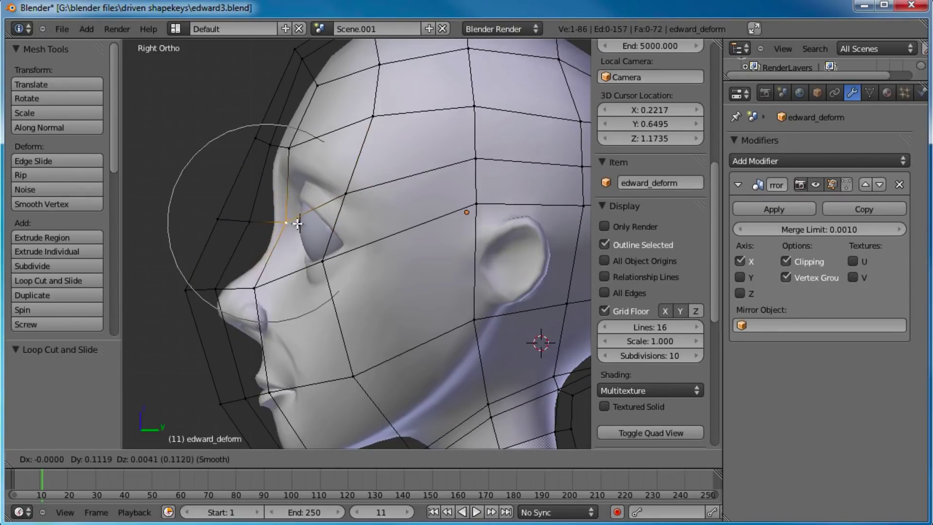
{"action": "left_click", "coordinate": [309, 227]}
{"action": "right_click", "coordinate": [261, 218]}
{"action": "key", "text": "g"}
{"action": "left_click", "coordinate": [267, 219]}
{"action": "right_click", "coordinate": [228, 214]}
{"action": "key", "text": "g"}
{"action": "left_click", "coordinate": [255, 214]}
- Reposition individual vertices around the eye and along the side of the face to follow the head's surface
{"action": "middle_click_drag", "start_coordinate": [255, 223], "coordinate": [382, 202]}
{"action": "key", "text": "g"}
{"action": "left_click", "coordinate": [349, 294]}
{"action": "right_click", "coordinate": [375, 294]}
{"action": "key", "text": "g"}
{"action": "left_click", "coordinate": [371, 293]}
{"action": "right_click", "coordinate": [382, 201]}
{"action": "key", "text": "g"}
{"action": "left_click", "coordinate": [386, 213]}
{"action": "right_click", "coordinate": [323, 199]}
{"action": "key", "text": "g"}
{"action": "left_click", "coordinate": [329, 209]}
{"action": "right_click", "coordinate": [422, 219]}
{"action": "key", "text": "g"}
{"action": "left_click", "coordinate": [425, 220]}
- Adjust the outer side vertices of the cage in the front view
{"action": "key", "text": "KP_1"}
{"action": "key", "text": "a"}
{"action": "right_click", "coordinate": [506, 203]}
{"action": "key", "text": "g"}
{"action": "left_click", "coordinate": [501, 208]}
{"action": "key", "text": "g"}
{"action": "left_click", "coordinate": [479, 322]}
- Add a horizontal loop cut at the brow and move its two inner brow vertices about -0.042 in Y and 0.036 in Z
{"action": "middle_click_drag", "start_coordinate": [480, 322], "coordinate": [364, 220]}
{"action": "left_click", "coordinate": [324, 195]}
{"action": "left_click", "coordinate": [325, 195]}
{"action": "key", "text": "KP_3"}
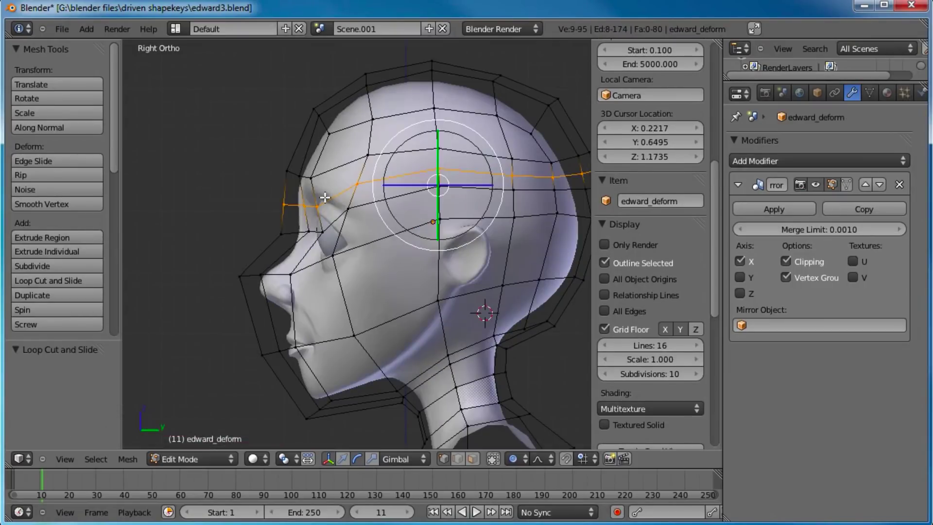
{"action": "key", "text": "a"}
{"action": "key", "text": "b"}
{"action": "left_click_drag", "start_coordinate": [334, 197], "coordinate": [288, 212]}
{"action": "key", "text": "g"}
{"action": "left_click", "coordinate": [283, 208]}
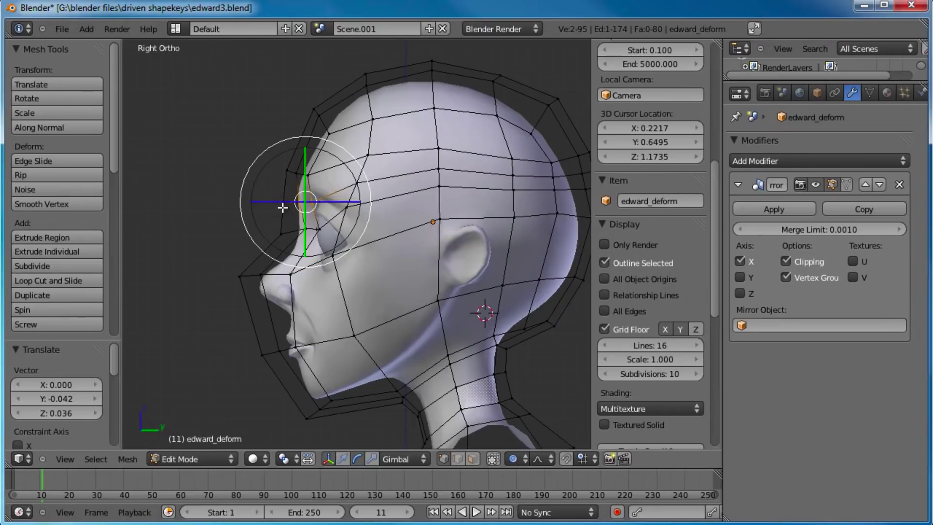
- Add three horizontal loop cuts around the cage: across the nose bridge, between nose and mouth, and between mouth and chin
{"action": "key", "text": "ctrl+r"}
{"action": "left_click", "coordinate": [298, 257]}
{"action": "left_click", "coordinate": [299, 257]}
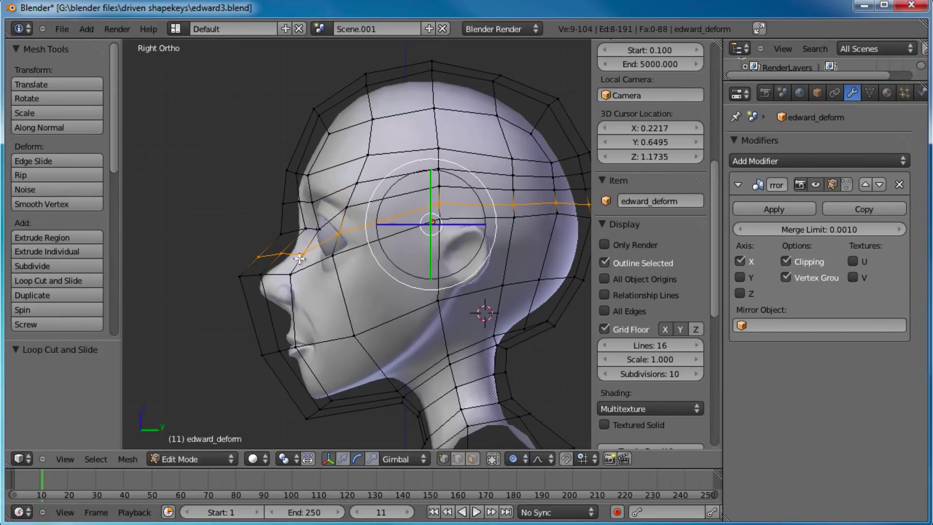
{"action": "left_click", "coordinate": [268, 319]}
{"action": "left_click", "coordinate": [269, 318]}
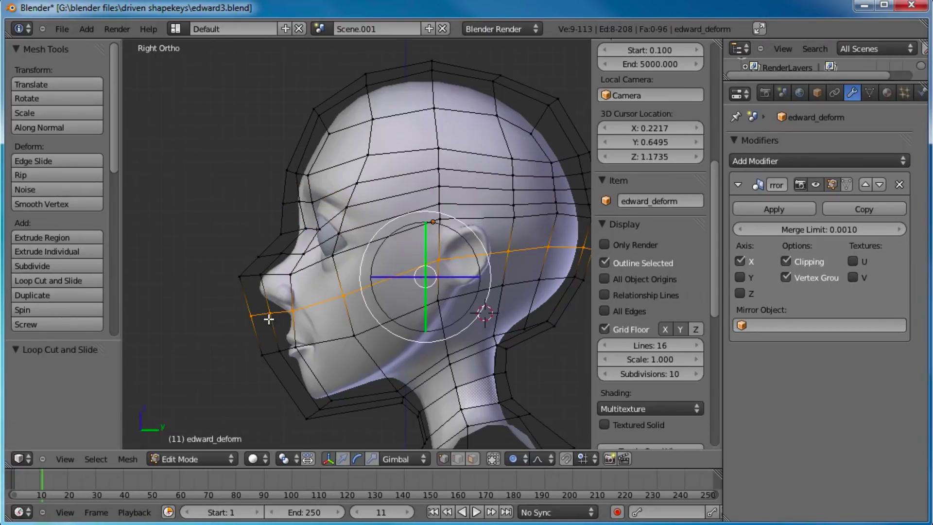
{"action": "key", "text": "ctrl+r"}
{"action": "left_click", "coordinate": [303, 379]}
{"action": "left_click", "coordinate": [298, 384]}
- Reposition the cage vertices on the cheek and beside the mouth so they follow the face
{"action": "middle_click_drag", "start_coordinate": [298, 384], "coordinate": [375, 272]}
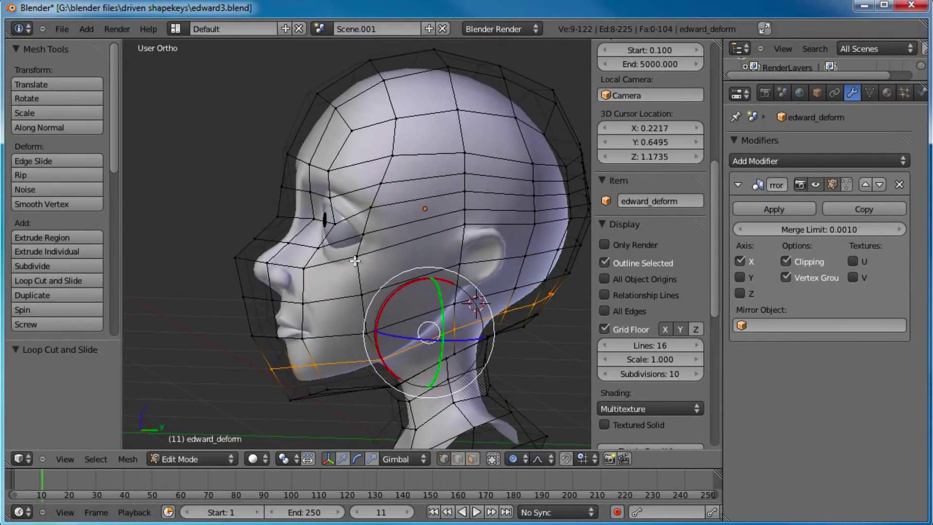
{"action": "right_click", "coordinate": [357, 261]}
{"action": "key", "text": "g"}
{"action": "left_click", "coordinate": [401, 250]}
{"action": "right_click", "coordinate": [305, 336]}
{"action": "key", "text": "g"}
{"action": "left_click", "coordinate": [315, 333]}
{"action": "middle_click_drag", "start_coordinate": [355, 298], "coordinate": [434, 289]}
{"action": "key", "text": "g"}
{"action": "left_click", "coordinate": [444, 319]}
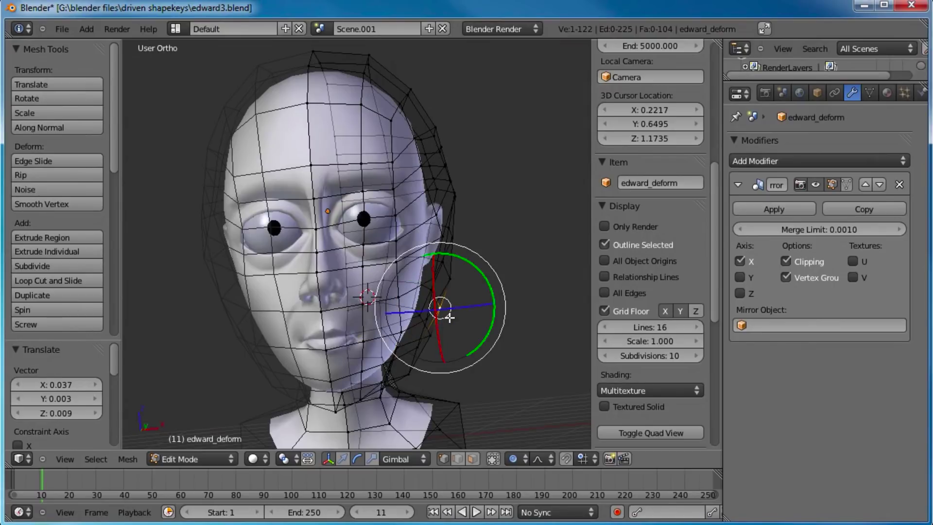
- Adjust the cage vertices along the side of the jaw in the front view
{"action": "key", "text": "KP_1"}
{"action": "key", "text": "a"}
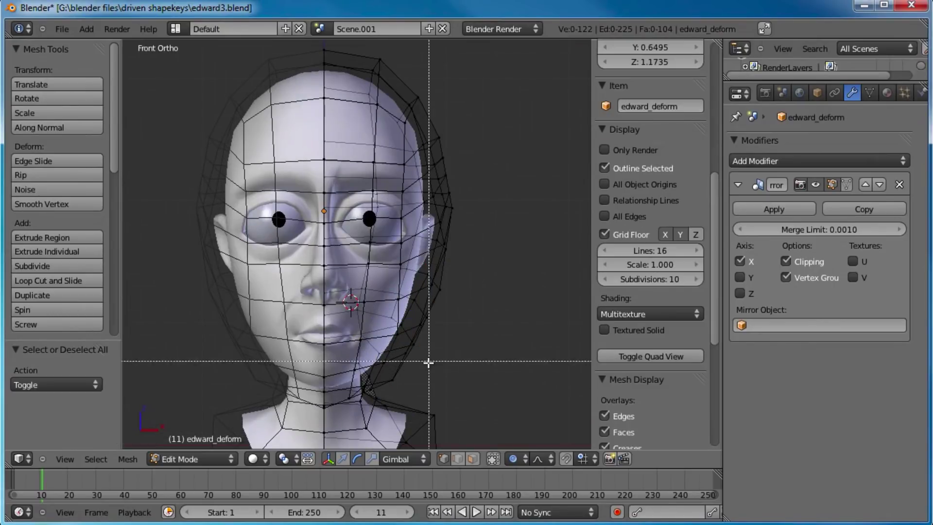
{"action": "left_click_drag", "start_coordinate": [427, 365], "coordinate": [383, 390]}
{"action": "key", "text": "g"}
{"action": "left_click", "coordinate": [395, 381]}
{"action": "right_click", "coordinate": [420, 352]}
{"action": "key", "text": "g"}
{"action": "left_click", "coordinate": [414, 355]}
- Check the cage outside mesh editing and reposition a vertex on the side of the head
{"action": "key", "text": "Tab"}
{"action": "middle_click_drag", "start_coordinate": [443, 267], "coordinate": [404, 234]}
{"action": "key", "text": "Tab"}
{"action": "right_click", "coordinate": [442, 228]}
{"action": "key", "text": "g"}
{"action": "left_click", "coordinate": [458, 267]}
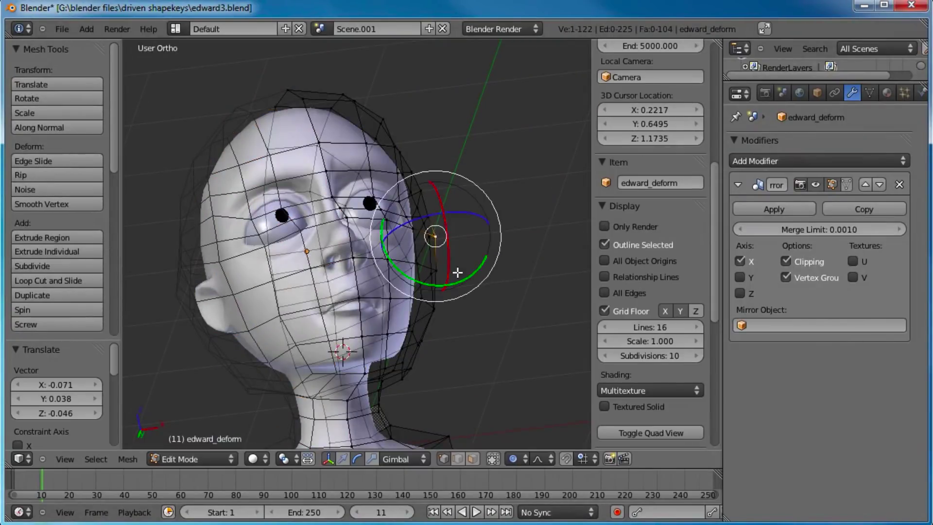
{"action": "key", "text": "g"}
{"action": "left_click", "coordinate": [450, 323]}
- Move the cage vertex under the jaw beside the neck so it stays clear of the head surface
{"action": "middle_click_drag", "start_coordinate": [449, 323], "coordinate": [462, 332]}
{"action": "key", "text": "g"}
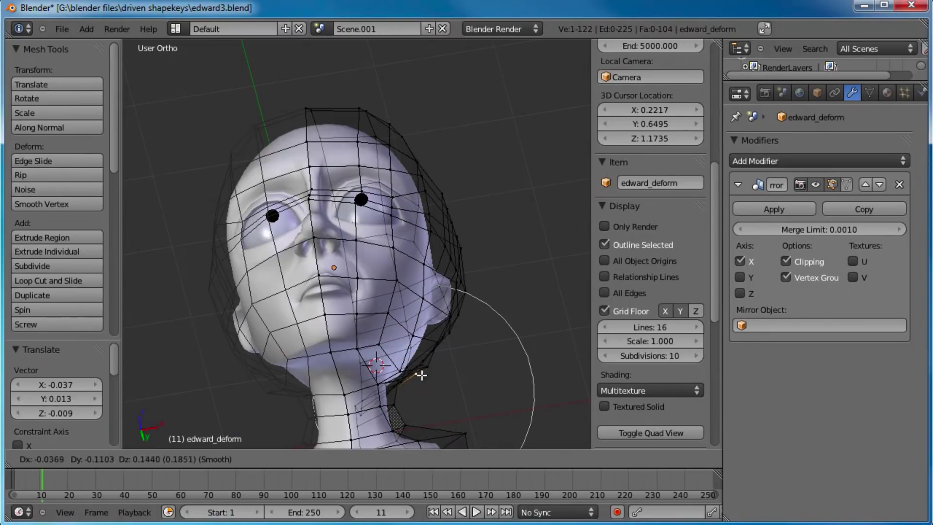
{"action": "left_click", "coordinate": [418, 372]}
{"action": "key", "text": "g"}
{"action": "left_click", "coordinate": [397, 383]}
{"action": "key", "text": "g"}
{"action": "left_click", "coordinate": [404, 385]}
{"action": "scroll", "coordinate": [404, 386], "scroll_direction": "up", "scroll_amount": 6}
{"action": "key", "text": "g"}
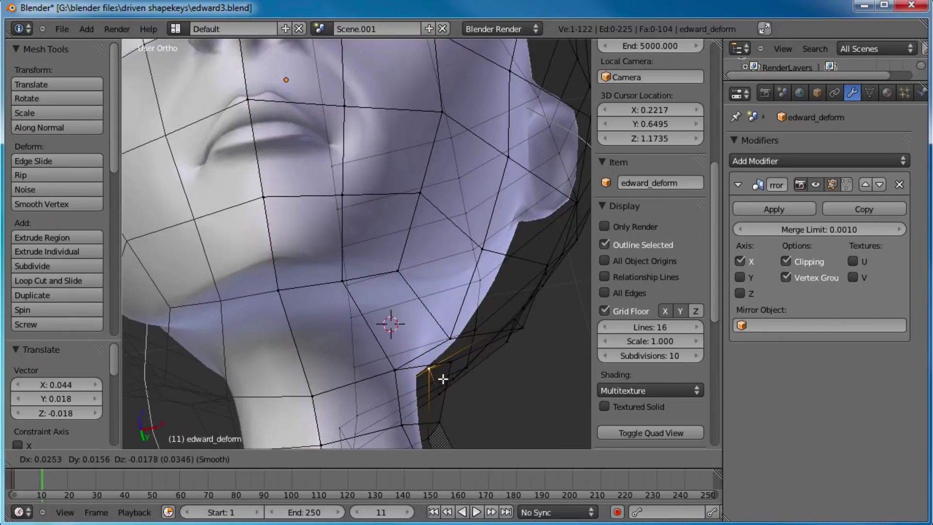
{"action": "left_click", "coordinate": [452, 369]}
- Leave mesh editing and examine how the whole cage encloses the head, neck and shoulders from several angles
{"action": "scroll", "coordinate": [452, 369], "scroll_direction": "down", "scroll_amount": 3}
{"action": "key", "text": "Tab"}
{"action": "middle_click_drag", "start_coordinate": [408, 188], "coordinate": [420, 262]}
{"action": "scroll", "coordinate": [413, 290], "scroll_direction": "down", "scroll_amount": 1}
{"action": "scroll", "coordinate": [420, 261], "scroll_direction": "down", "scroll_amount": 4}
{"action": "middle_click_drag", "start_coordinate": [329, 252], "coordinate": [364, 285]}
{"action": "middle_click_drag", "start_coordinate": [369, 181], "coordinate": [369, 165], "text": "shift"}
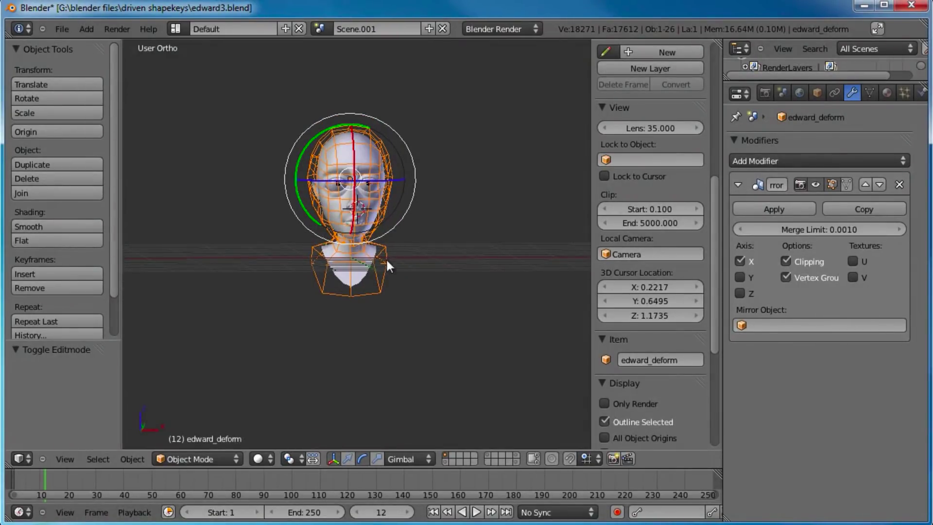
{"action": "middle_click_drag", "start_coordinate": [481, 322], "coordinate": [391, 245]}
{"action": "scroll", "coordinate": [395, 272], "scroll_direction": "up", "scroll_amount": 5}
{"action": "middle_click_drag", "start_coordinate": [394, 296], "coordinate": [419, 265]}
{"action": "middle_click_drag", "start_coordinate": [529, 249], "coordinate": [399, 255]}
{"action": "key", "text": "KP_1"}
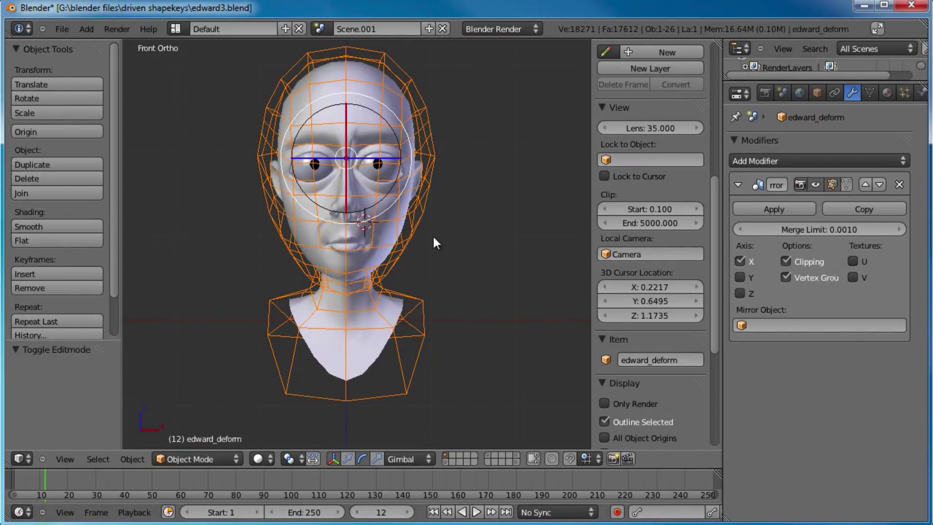
- Apply the Mirror modifier on the edward_deform cage
{"action": "scroll", "coordinate": [434, 238], "scroll_direction": "up", "scroll_amount": 2}
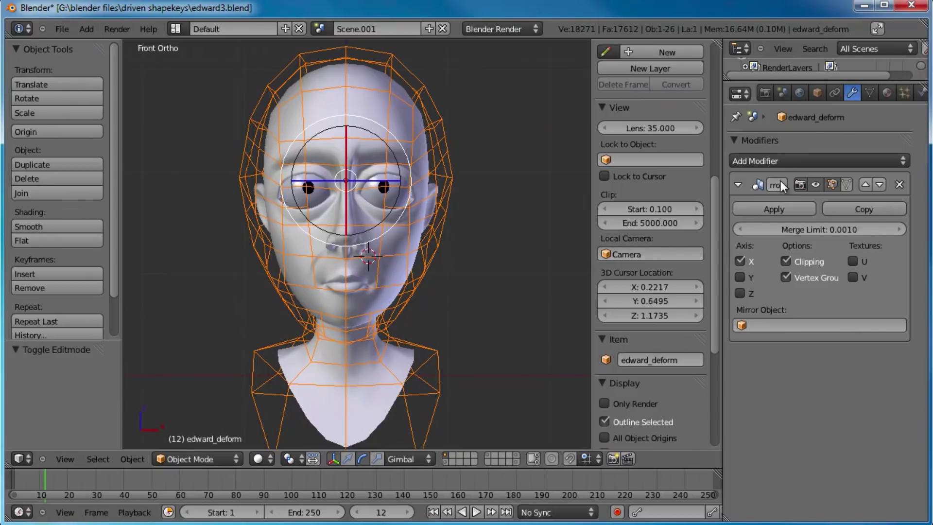
{"action": "left_click", "coordinate": [775, 209]}
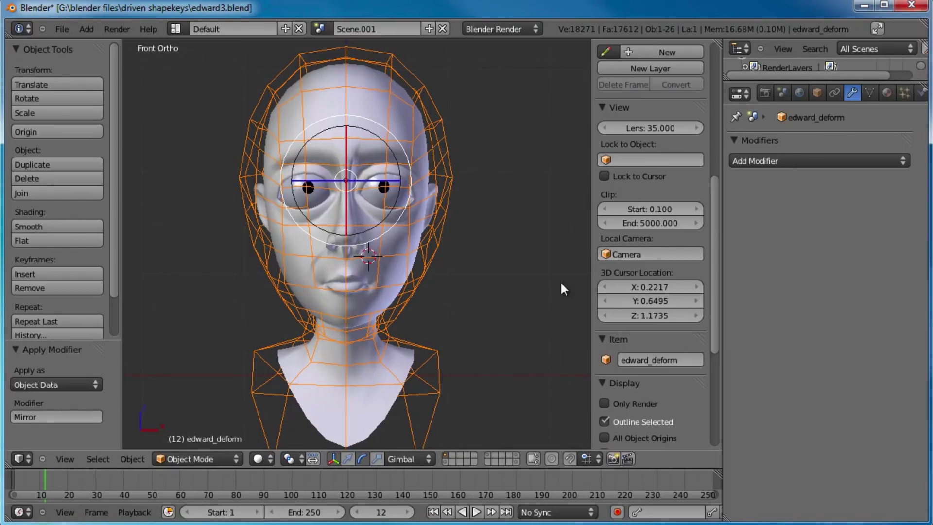
{"action": "scroll", "coordinate": [485, 251], "scroll_direction": "down", "scroll_amount": 2}
{"action": "middle_click_drag", "start_coordinate": [444, 224], "coordinate": [441, 216], "text": "shift"}
{"action": "scroll", "coordinate": [440, 217], "scroll_direction": "up", "scroll_amount": 2}
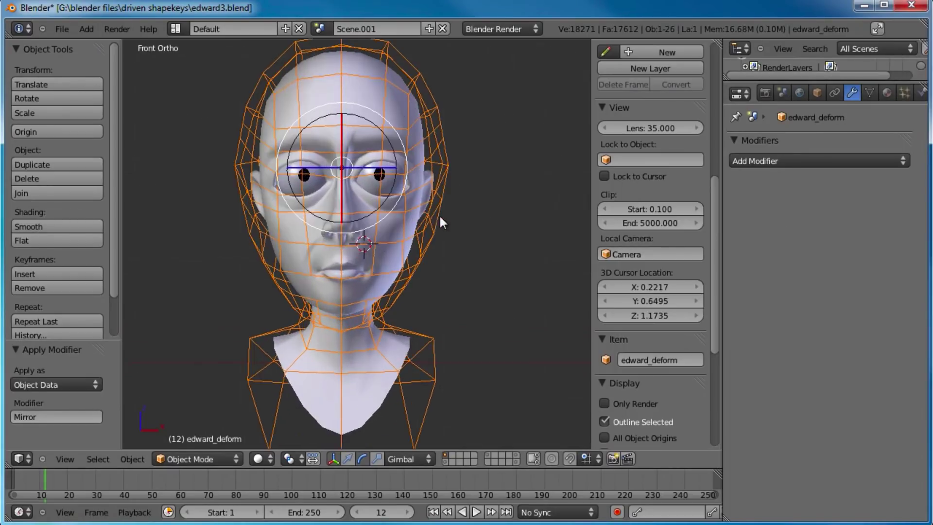
- Show the layer with the facial rig controls and move edward_deform to layer 6
{"action": "left_click", "coordinate": [446, 462], "text": "shift"}
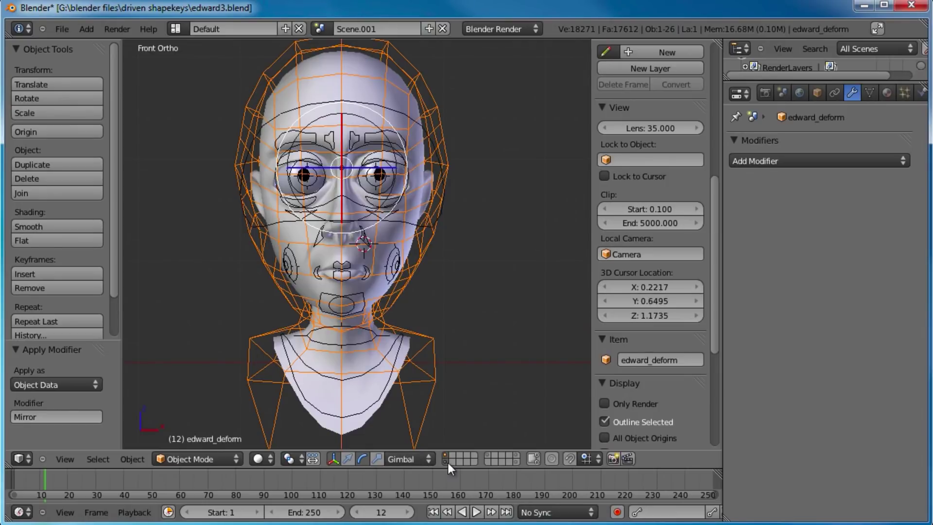
{"action": "middle_click_drag", "start_coordinate": [457, 213], "coordinate": [467, 97]}
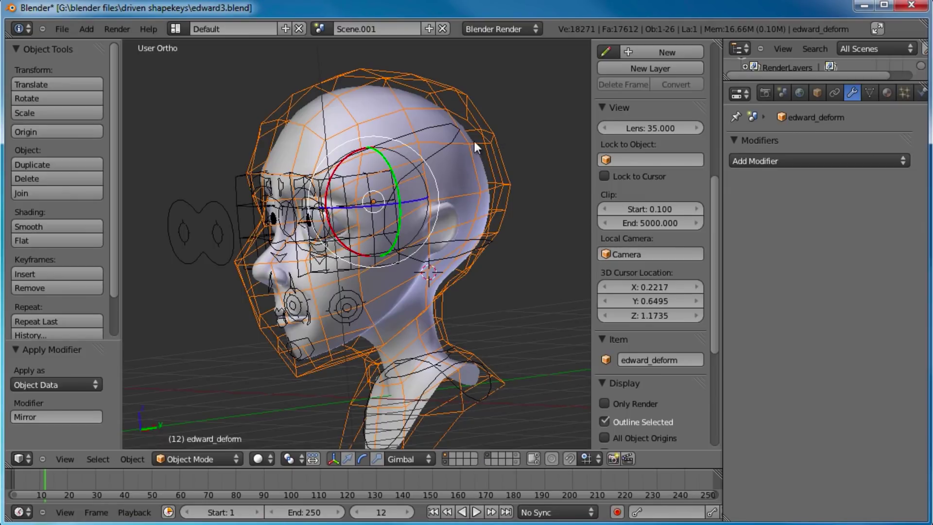
{"action": "key", "text": "m"}
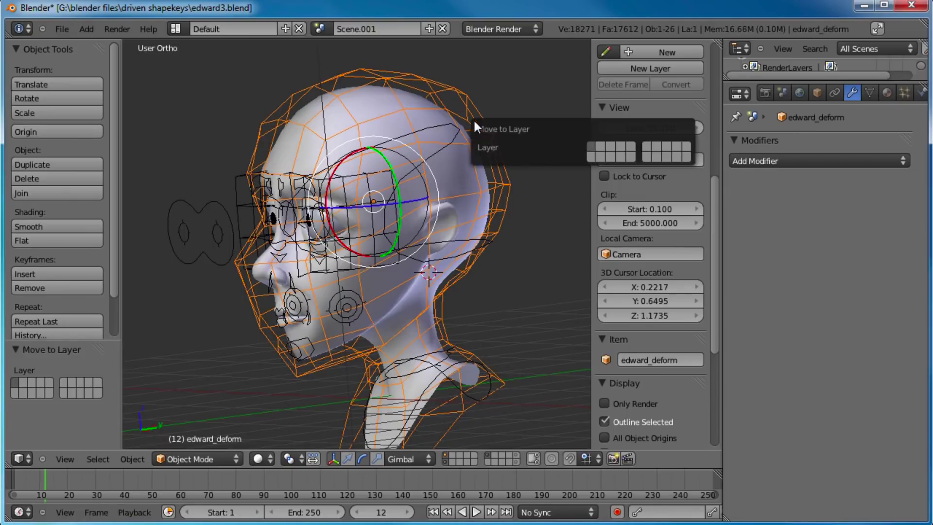
{"action": "left_click", "coordinate": [648, 146]}
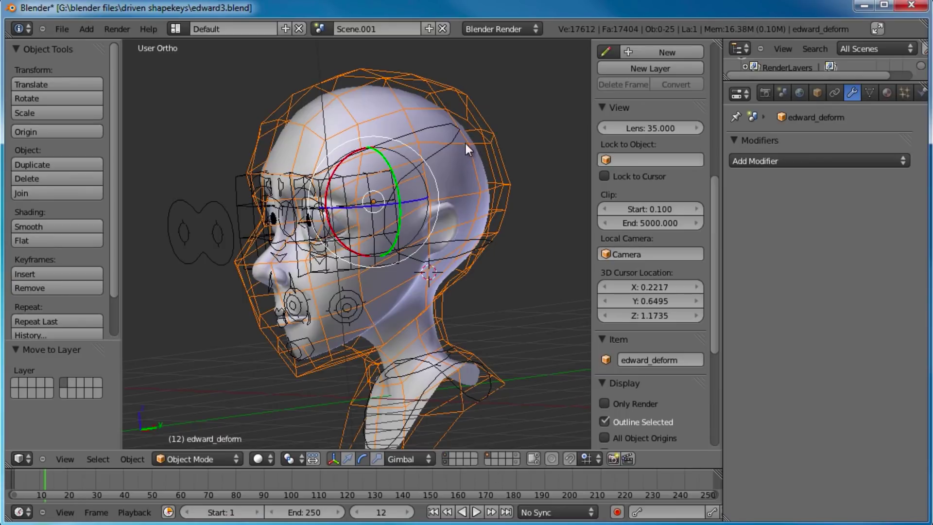
- Parent the cage to Edward Armature with automatic weights
{"action": "right_click", "coordinate": [490, 246]}
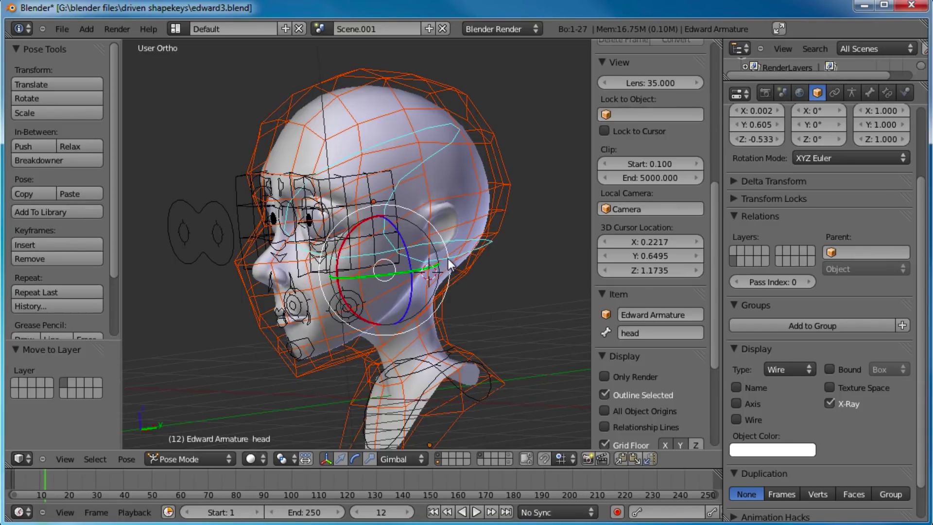
{"action": "key", "text": "ctrl+p"}
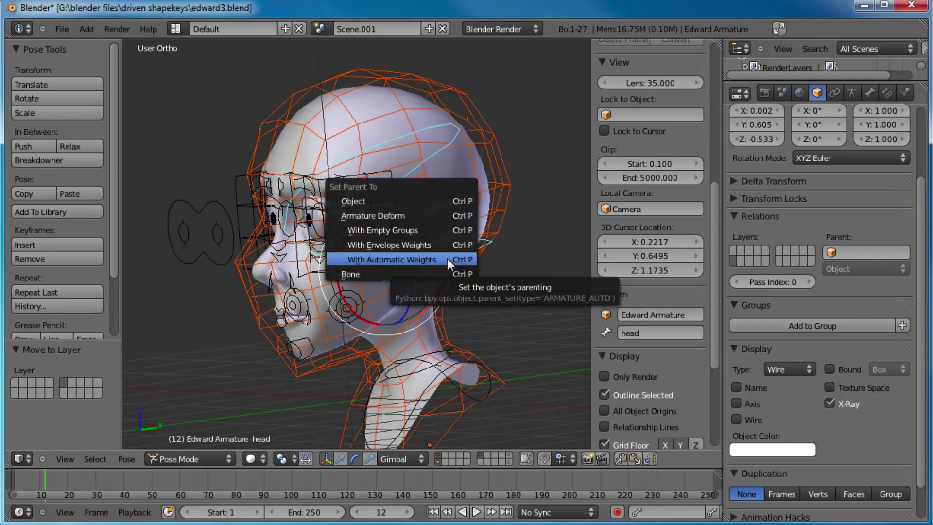
{"action": "left_click", "coordinate": [430, 257]}
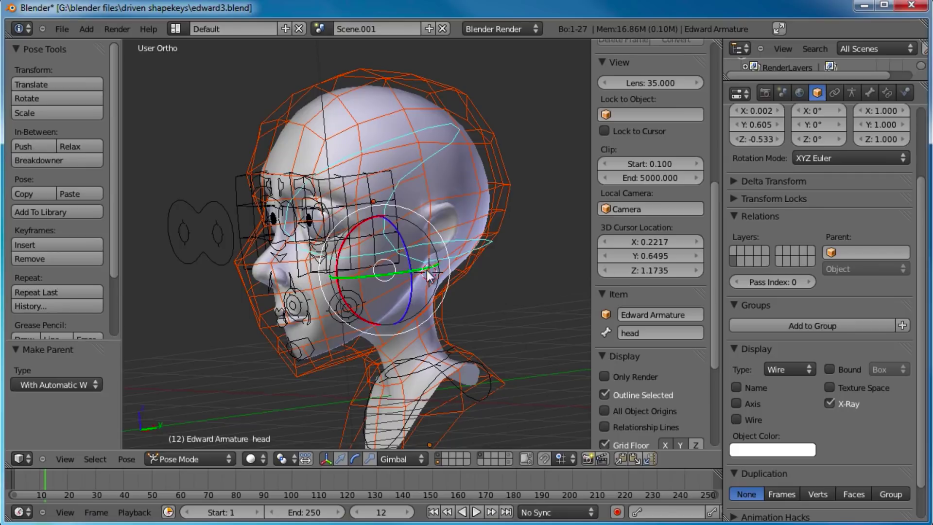
- Test-rotate the head bone freely to check how the cage follows the armature
{"action": "middle_click_drag", "start_coordinate": [421, 275], "coordinate": [384, 254]}
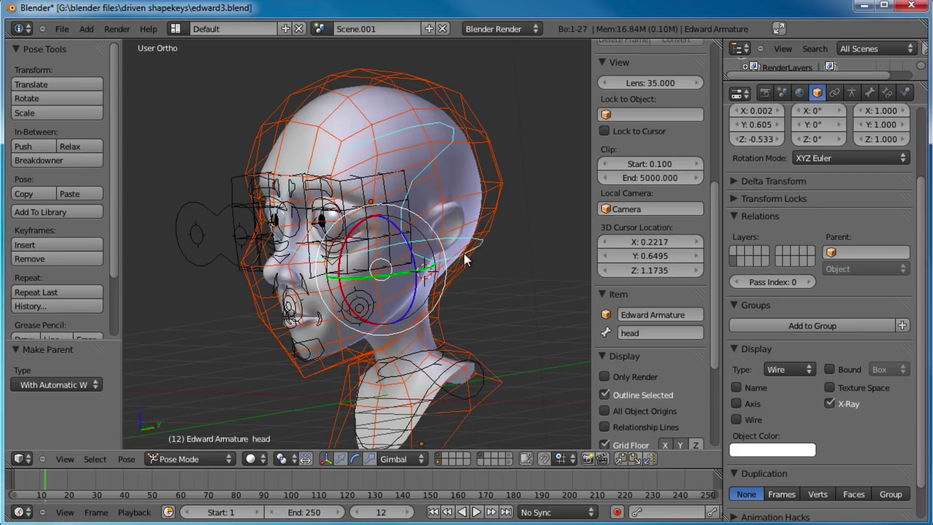
{"action": "key", "text": "r"}
{"action": "key", "text": "r"}
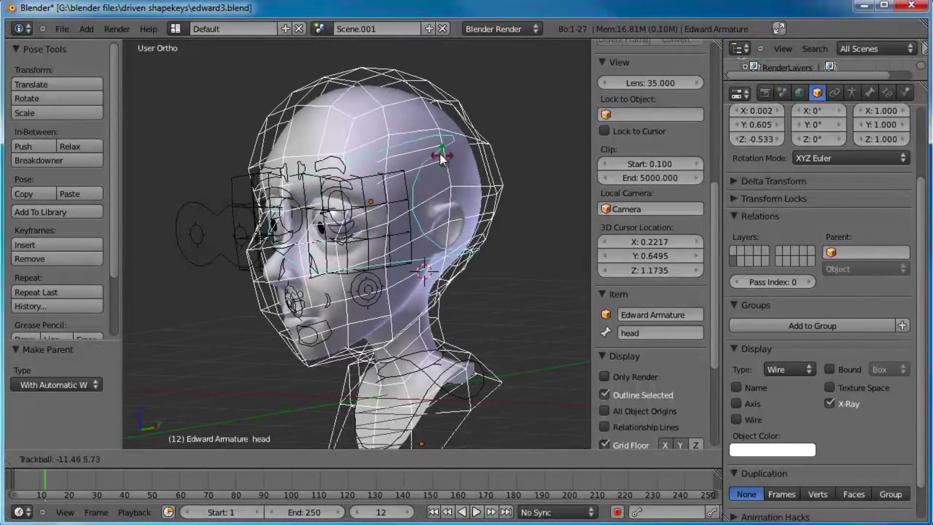
{"action": "left_click", "coordinate": [432, 150]}
{"action": "middle_click_drag", "start_coordinate": [469, 282], "coordinate": [428, 284]}
{"action": "key", "text": "KP_3"}
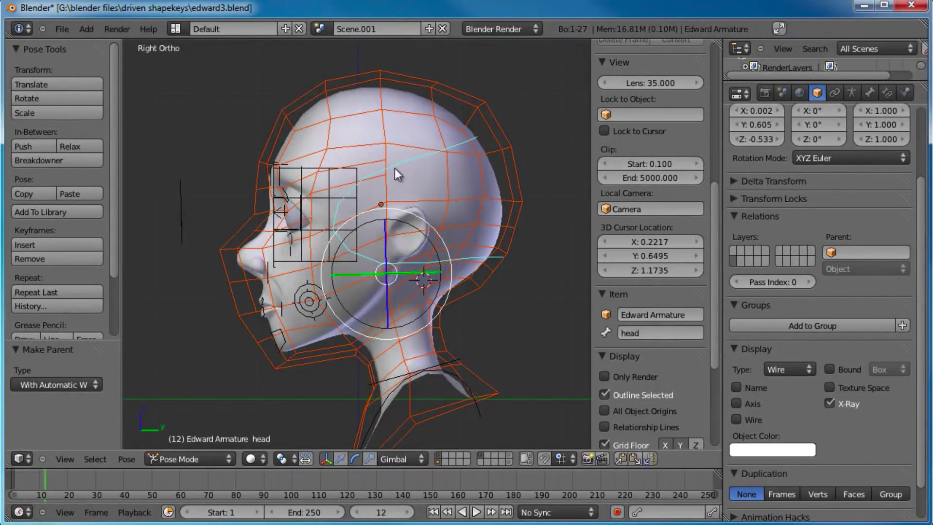
{"action": "middle_click_drag", "start_coordinate": [383, 170], "coordinate": [402, 179]}
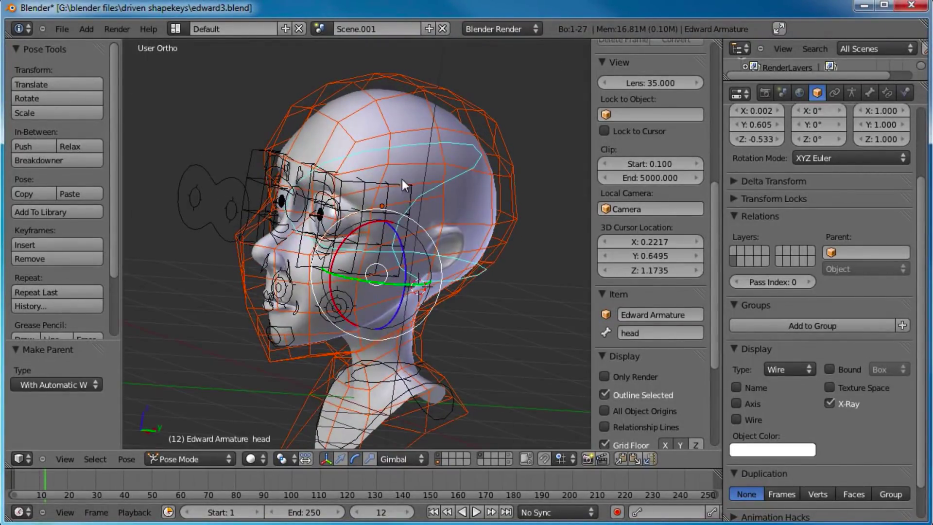
{"action": "left_click_drag", "start_coordinate": [356, 224], "coordinate": [376, 269]}
{"action": "right_click", "coordinate": [363, 229]}
{"action": "middle_click_drag", "start_coordinate": [387, 209], "coordinate": [251, 210]}
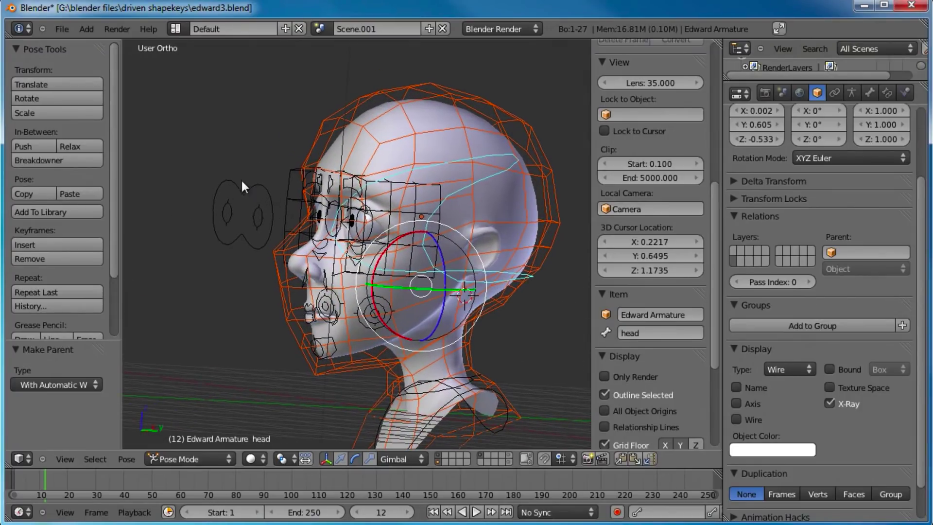
{"action": "mouse_move", "coordinate": [447, 252]}
{"action": "left_mouse_down"}
{"action": "mouse_move", "coordinate": [464, 229]}
{"action": "mouse_move", "coordinate": [509, 232]}
{"action": "mouse_move", "coordinate": [508, 249]}
{"action": "mouse_move", "coordinate": [442, 241]}
{"action": "mouse_move", "coordinate": [435, 186]}
{"action": "mouse_move", "coordinate": [476, 184]}
{"action": "mouse_move", "coordinate": [490, 233]}
{"action": "mouse_move", "coordinate": [446, 260]}
{"action": "left_mouse_up"}
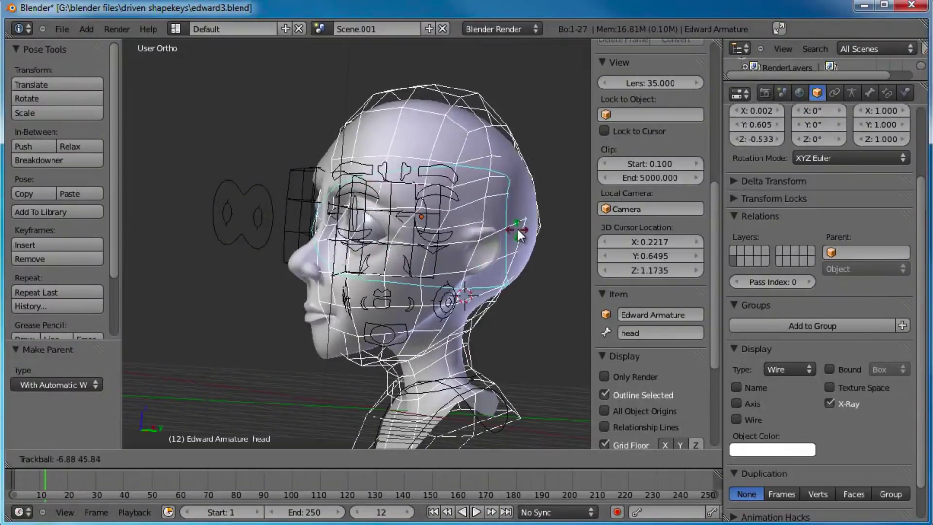
{"action": "right_click", "coordinate": [516, 230]}
- Save the blend file with the cage parented to the armature
{"action": "scroll", "coordinate": [458, 235], "scroll_direction": "down", "scroll_amount": 2}
{"action": "key", "text": "KP_1"}
{"action": "middle_click_drag", "start_coordinate": [466, 247], "coordinate": [399, 224]}
{"action": "scroll", "coordinate": [459, 237], "scroll_direction": "up", "scroll_amount": 2}
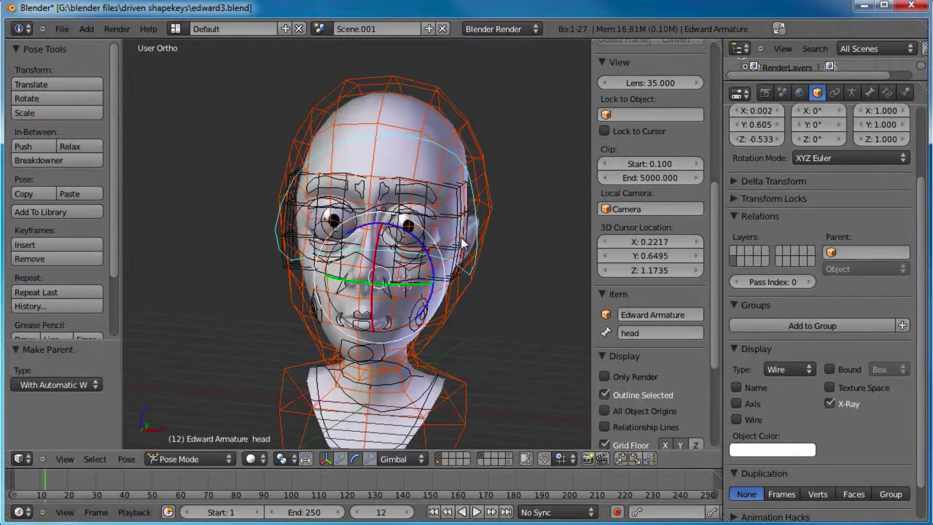
{"action": "mouse_move", "coordinate": [460, 237]}
{"action": "middle_mouse_down"}
{"action": "mouse_move", "coordinate": [472, 272]}
{"action": "mouse_move", "coordinate": [465, 252]}
{"action": "middle_mouse_up"}
{"action": "left_click", "coordinate": [61, 29]}
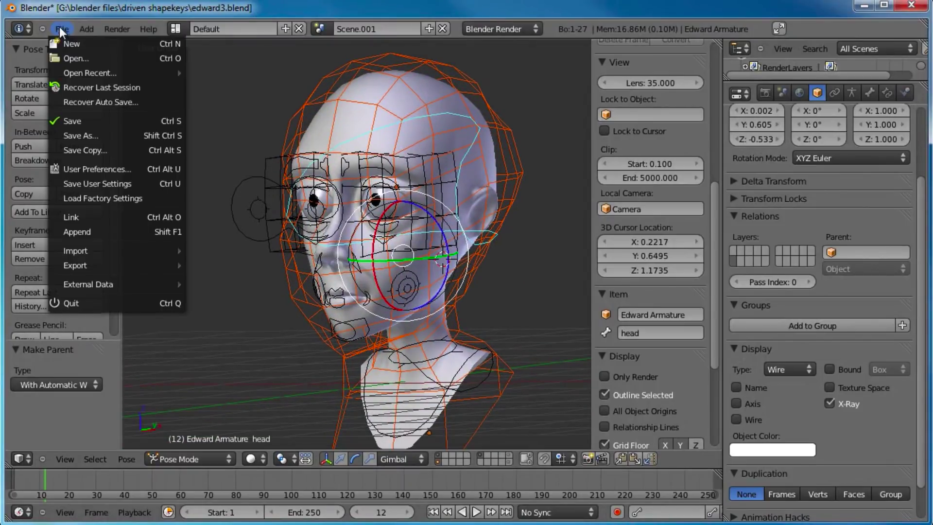
{"action": "left_click", "coordinate": [90, 125]}
{"action": "middle_click_drag", "start_coordinate": [384, 227], "coordinate": [486, 240]}
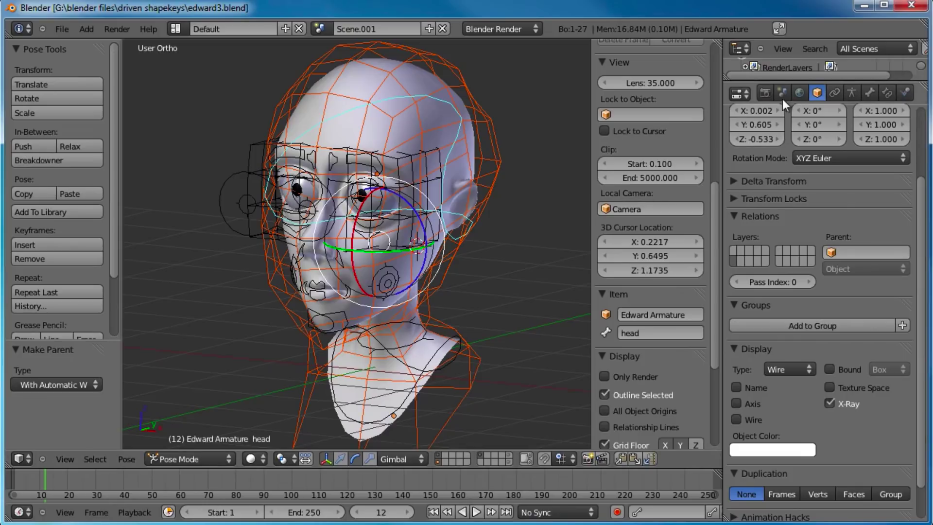
- Add a Mesh Deform modifier to the edward head mesh and place it above the Subdivision Surface modifier
{"action": "key", "text": "ctrl+Tab"}
{"action": "right_click", "coordinate": [415, 75]}
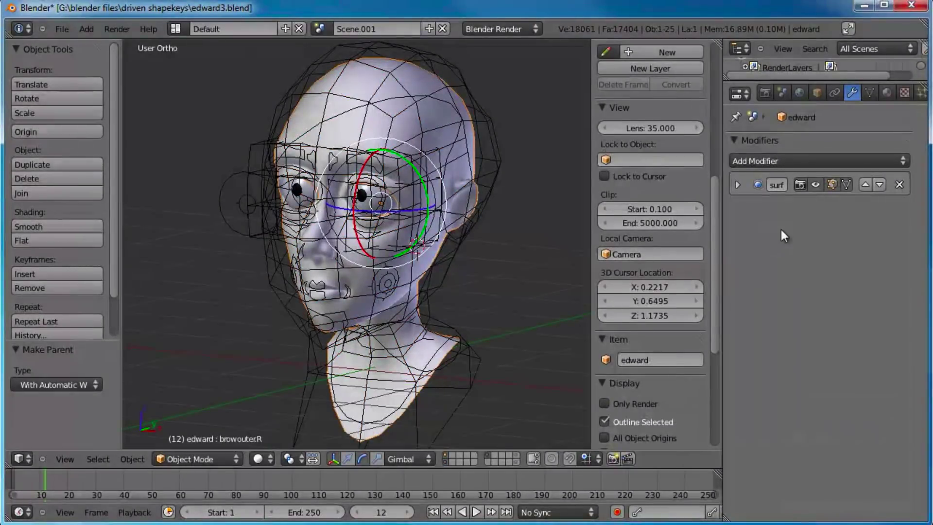
{"action": "left_click", "coordinate": [804, 165]}
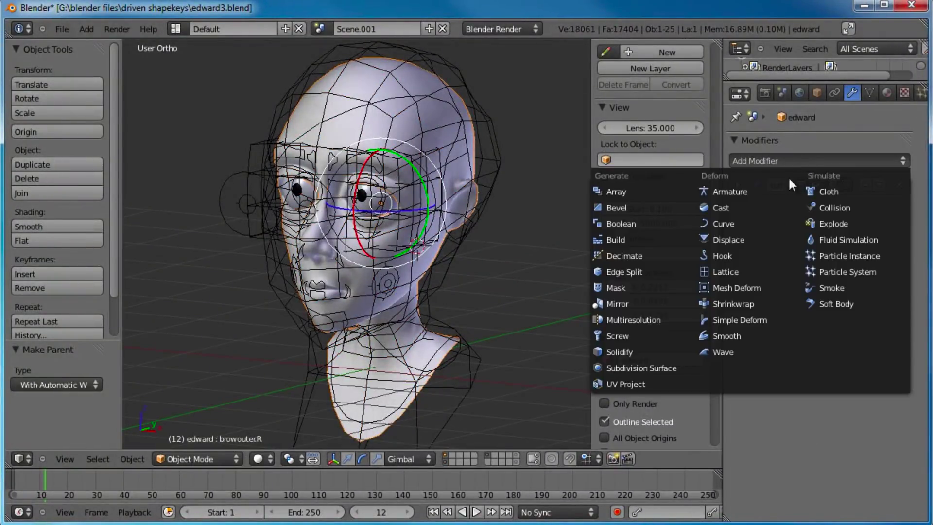
{"action": "left_click", "coordinate": [757, 287]}
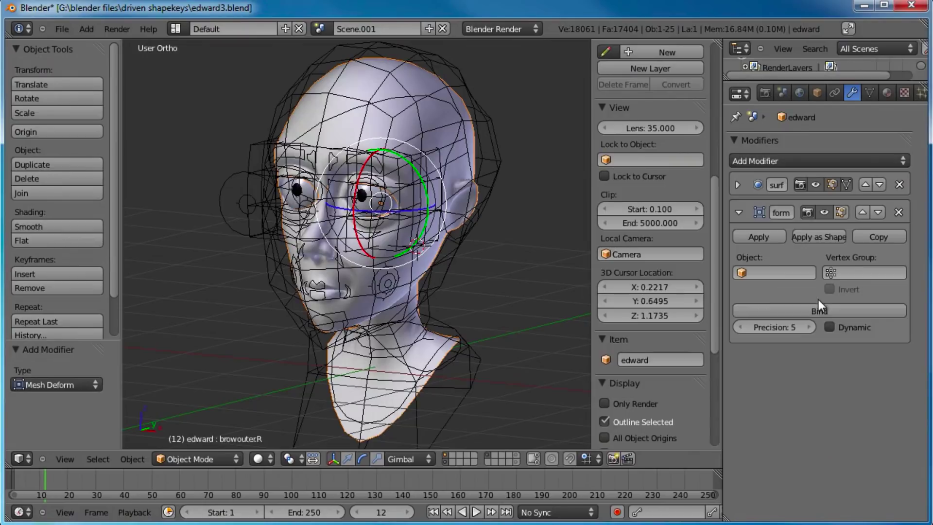
{"action": "left_click", "coordinate": [863, 212]}
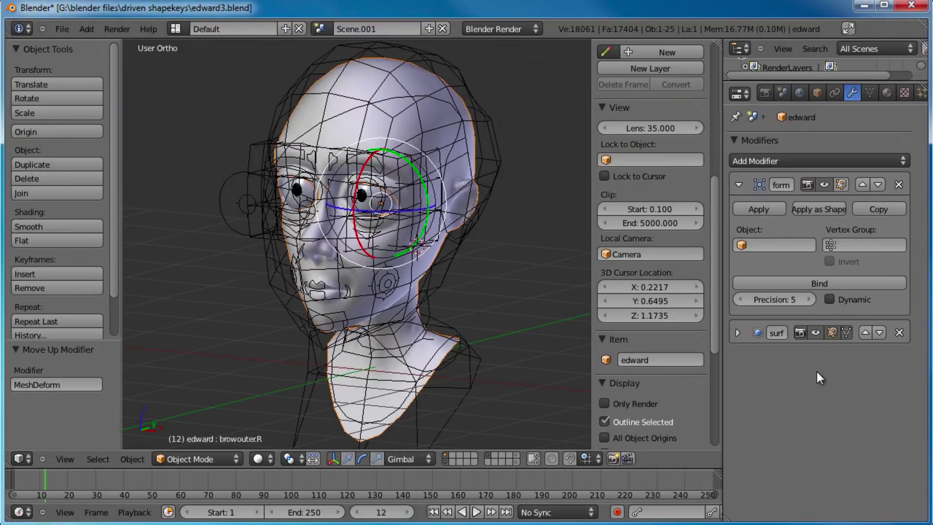
- Enable Dynamic and set Precision to 6 on the Mesh Deform modifier, and save the file
{"action": "left_click", "coordinate": [829, 297]}
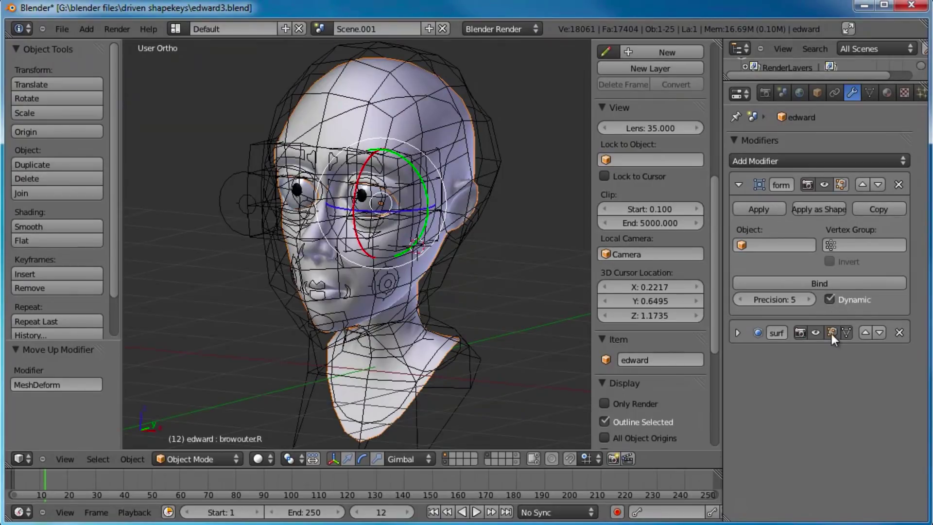
{"action": "left_click", "coordinate": [809, 299]}
{"action": "middle_click_drag", "start_coordinate": [469, 271], "coordinate": [511, 233]}
{"action": "key", "text": "ctrl+s"}
{"action": "left_click", "coordinate": [511, 235]}
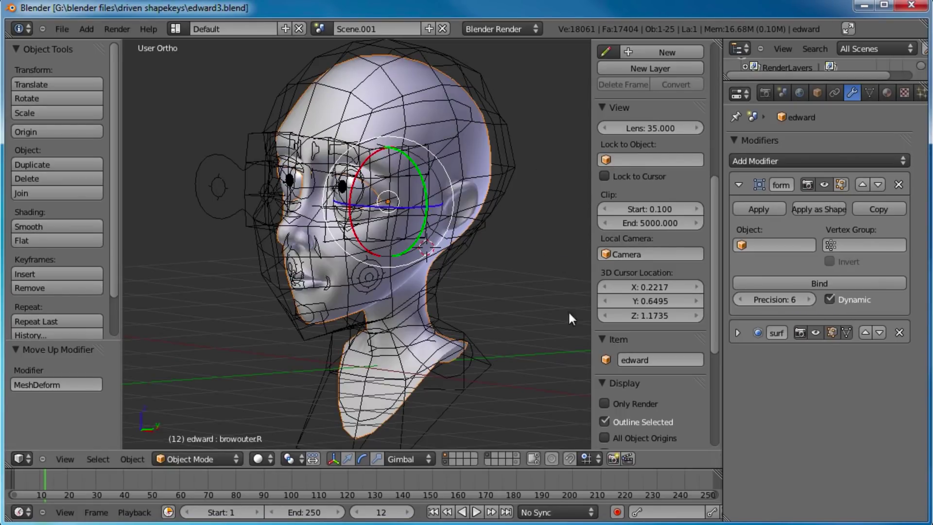
- Assign edward_deform as the cage object of the edward mesh's Mesh Deform modifier and bind it
{"action": "left_click", "coordinate": [816, 283]}
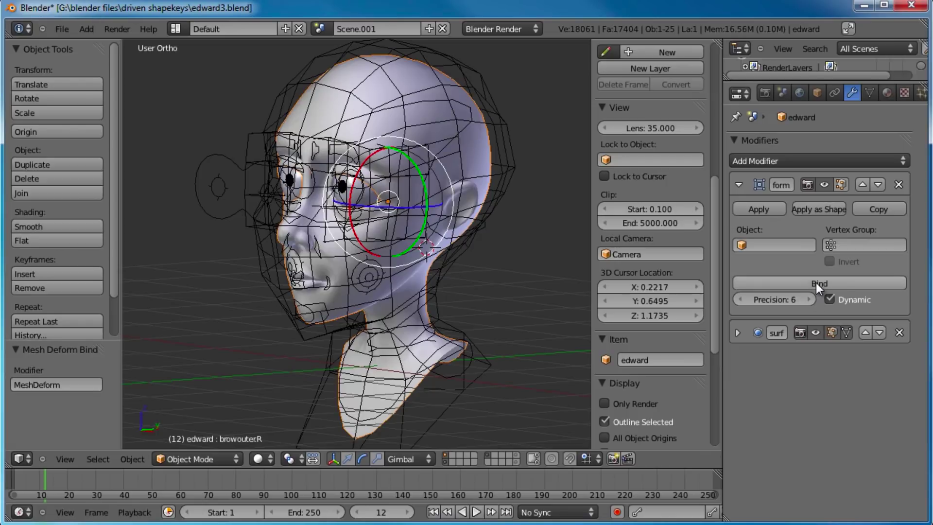
{"action": "left_click", "coordinate": [764, 244]}
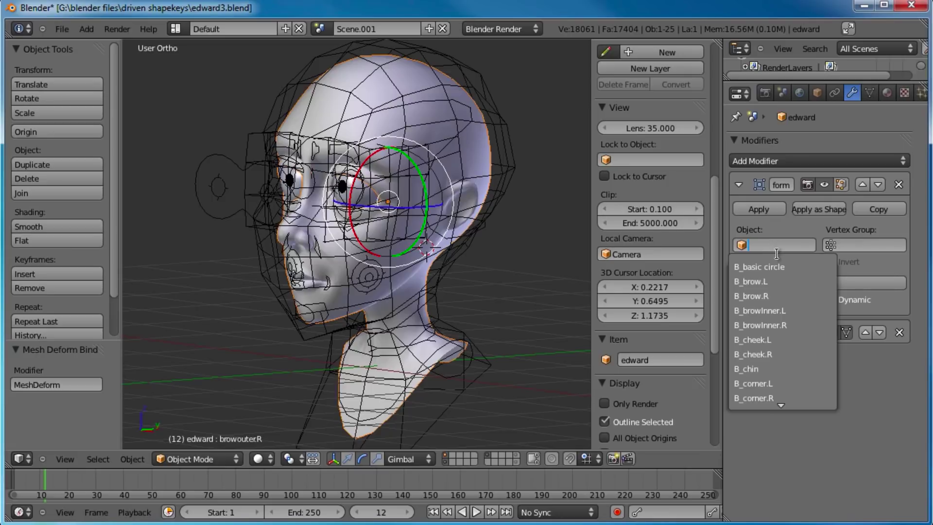
{"action": "scroll", "coordinate": [795, 438], "scroll_direction": "down", "scroll_amount": 20}
{"action": "scroll", "coordinate": [795, 438], "scroll_direction": "up", "scroll_amount": 4}
{"action": "key", "text": "Return"}
{"action": "left_click", "coordinate": [820, 283]}
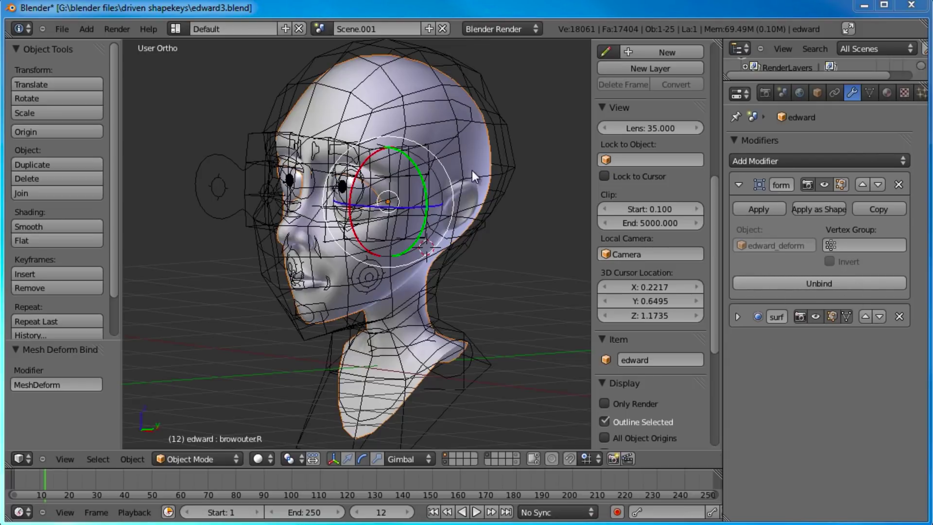
- Test-rotate the head bone of Edward Armature to check how the bound head mesh follows, and cancel the rotation
{"action": "left_click", "coordinate": [438, 260]}
{"action": "middle_click_drag", "start_coordinate": [442, 294], "coordinate": [463, 185]}
{"action": "right_click", "coordinate": [418, 109]}
{"action": "middle_click_drag", "start_coordinate": [444, 123], "coordinate": [455, 155], "text": "shift"}
{"action": "middle_click_drag", "start_coordinate": [451, 305], "coordinate": [494, 153]}
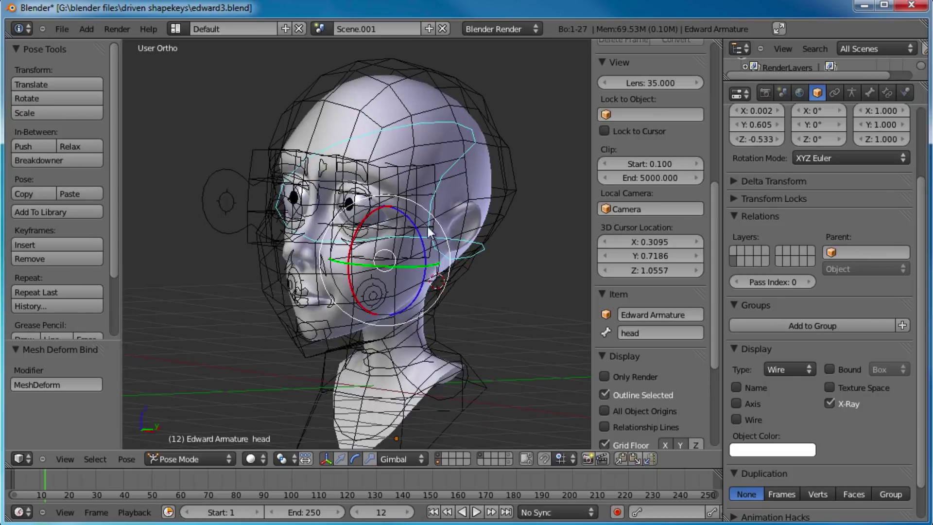
{"action": "key", "text": "r"}
{"action": "key", "text": "r"}
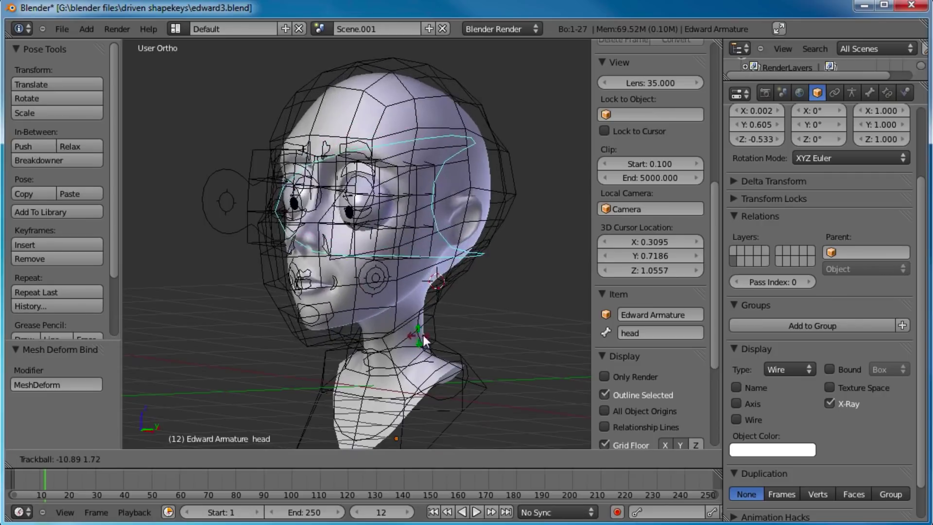
{"action": "right_click", "coordinate": [398, 313]}
- Rotate the head bone freely from the front and the other side to examine the deformation of the face and neck
{"action": "middle_click_drag", "start_coordinate": [357, 284], "coordinate": [411, 272]}
{"action": "key", "text": "r"}
{"action": "key", "text": "r"}
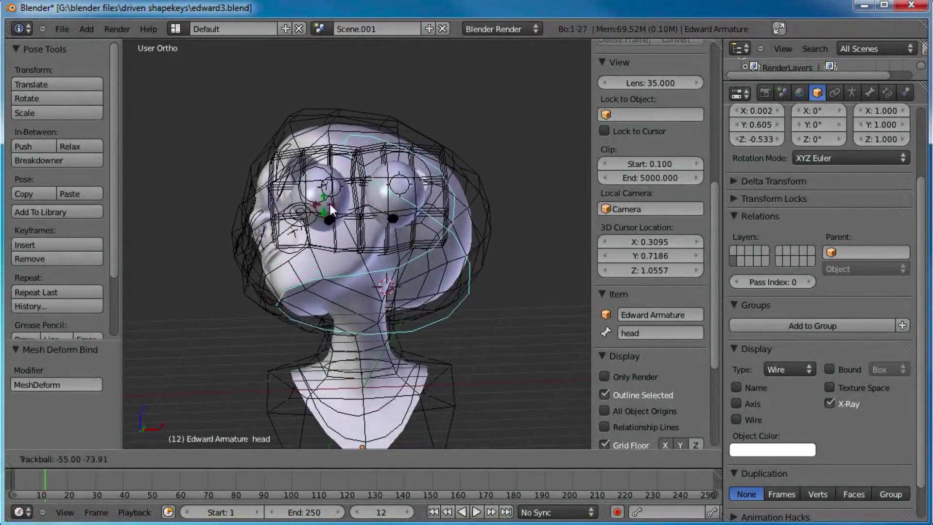
{"action": "left_click", "coordinate": [326, 213]}
{"action": "middle_click_drag", "start_coordinate": [335, 268], "coordinate": [394, 263]}
{"action": "key", "text": "r"}
{"action": "key", "text": "r"}
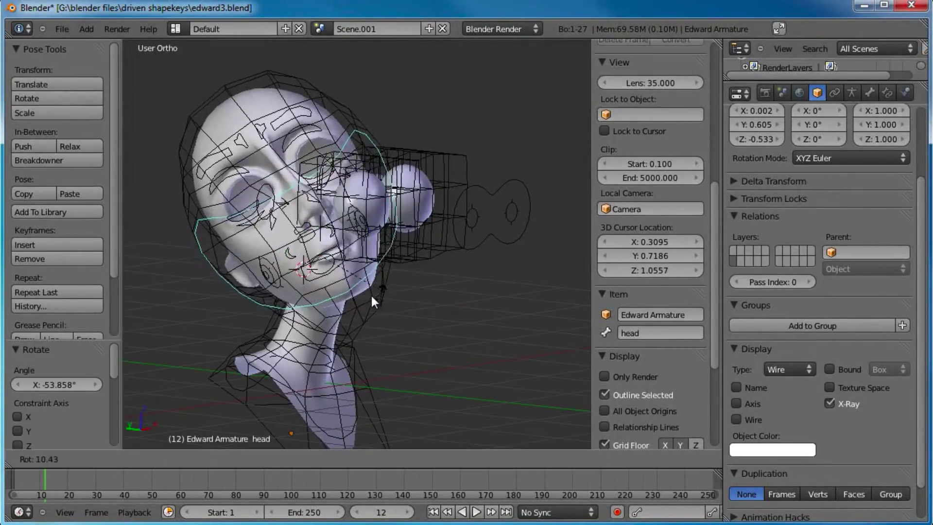
{"action": "left_click", "coordinate": [458, 283]}
- Try further head bone rotations from the front, and clear the bone's pose rotation
{"action": "middle_click_drag", "start_coordinate": [515, 189], "coordinate": [454, 159]}
{"action": "key", "text": "r"}
{"action": "left_click", "coordinate": [434, 276]}
{"action": "key", "text": "r"}
{"action": "key", "text": "r"}
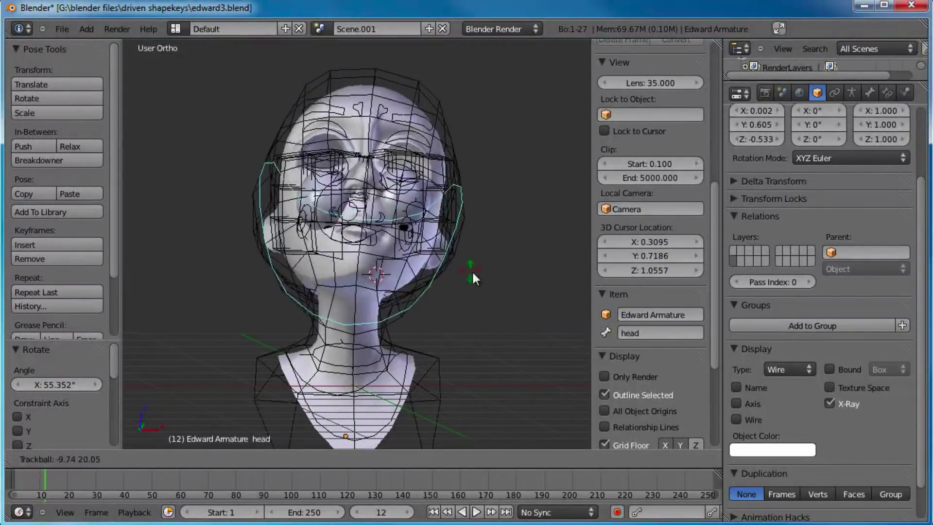
{"action": "left_click", "coordinate": [454, 284]}
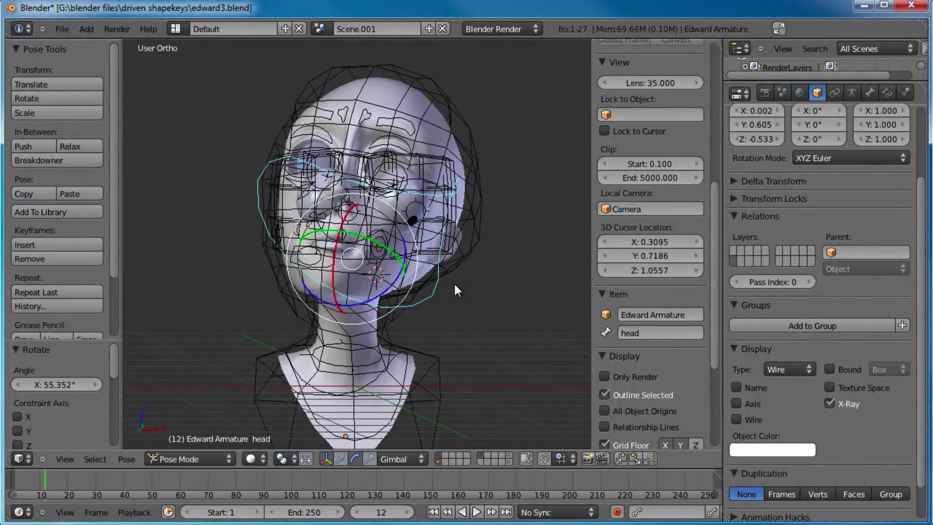
{"action": "key", "text": "KP_3"}
{"action": "key", "text": "alt+r"}
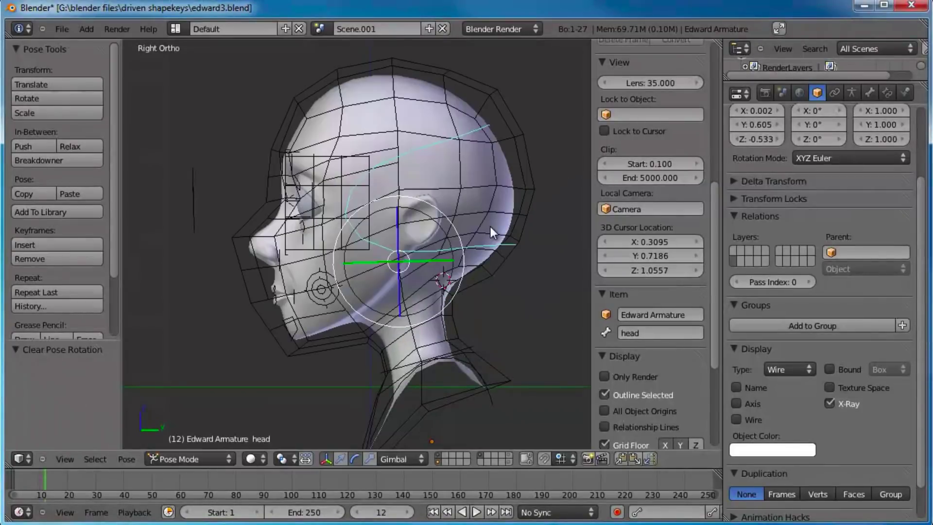
- Put the edward_deform cage in Weight Paint mode, choose the Add brush and show the brush options to check X Mirror
{"action": "right_click", "coordinate": [519, 169]}
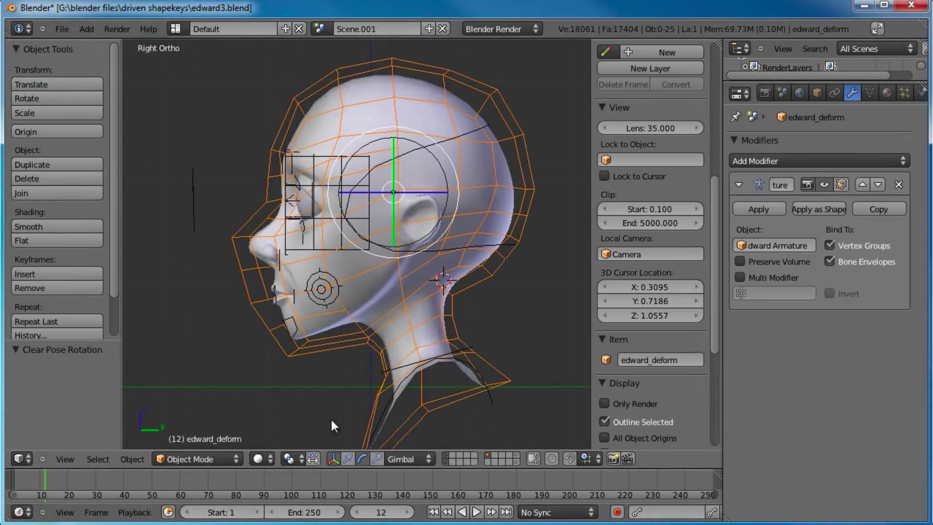
{"action": "left_click", "coordinate": [224, 459]}
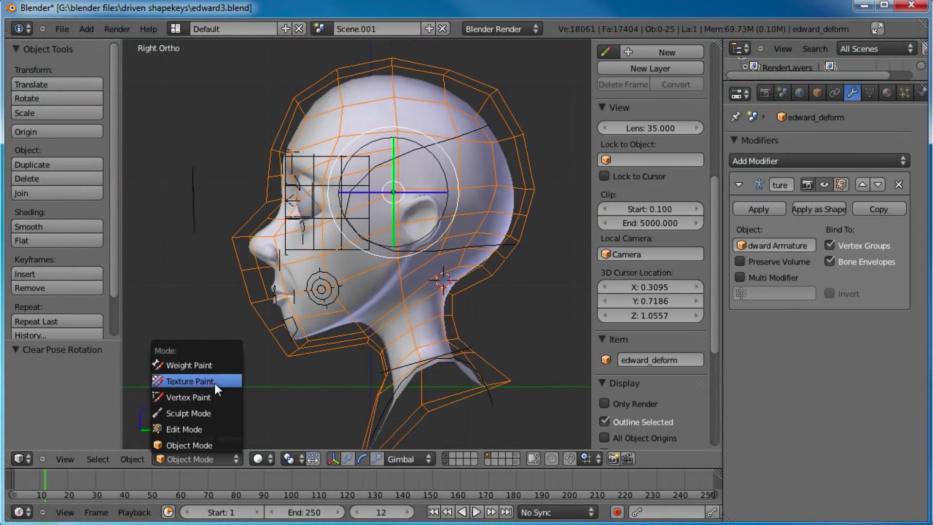
{"action": "left_click", "coordinate": [209, 365]}
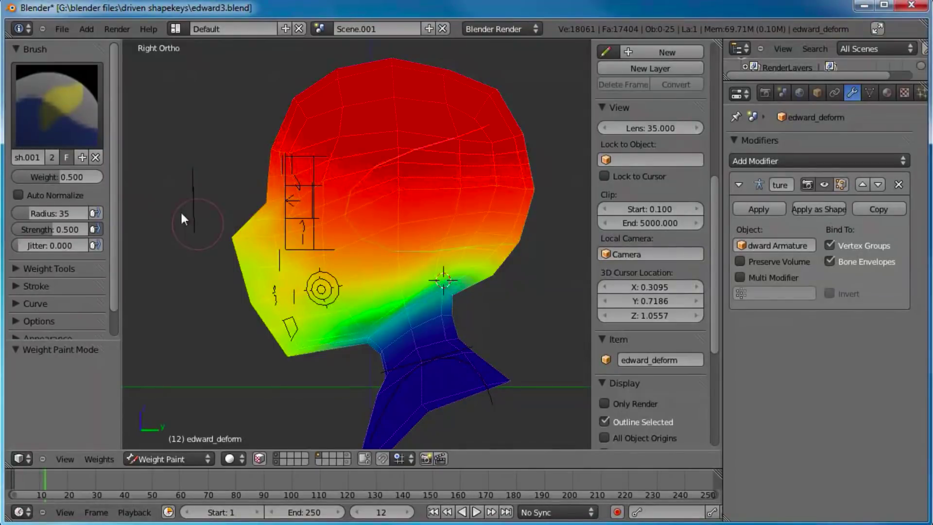
{"action": "left_click", "coordinate": [46, 115]}
{"action": "left_click", "coordinate": [44, 182]}
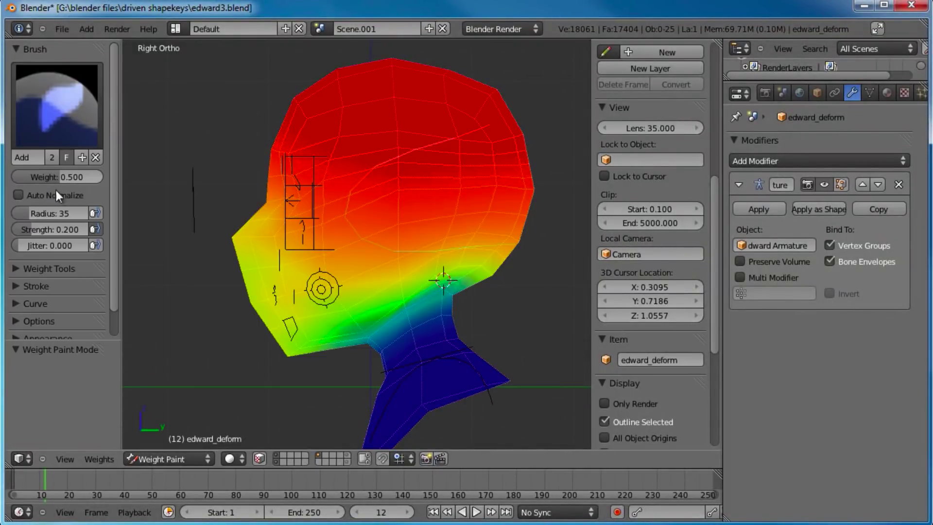
{"action": "scroll", "coordinate": [63, 263], "scroll_direction": "down", "scroll_amount": 2}
{"action": "left_click", "coordinate": [17, 293]}
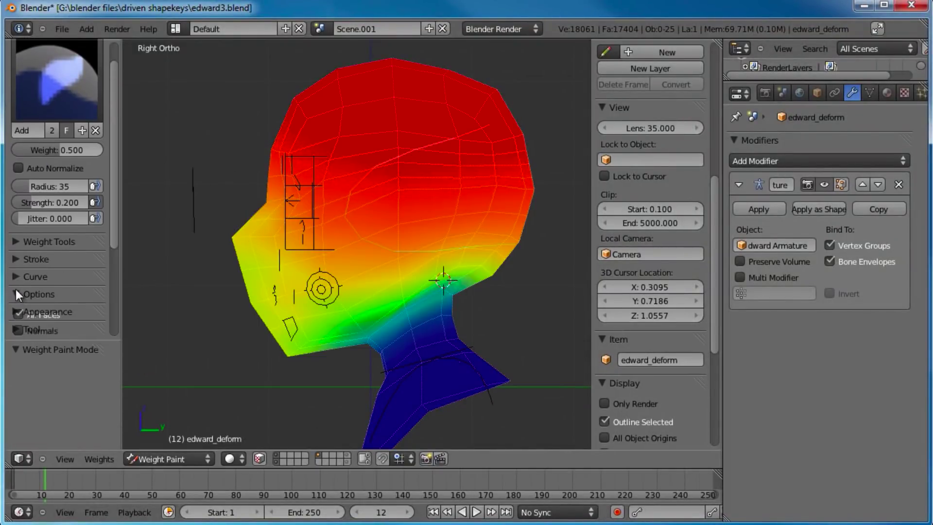
{"action": "middle_click_drag", "start_coordinate": [60, 297], "coordinate": [73, 236]}
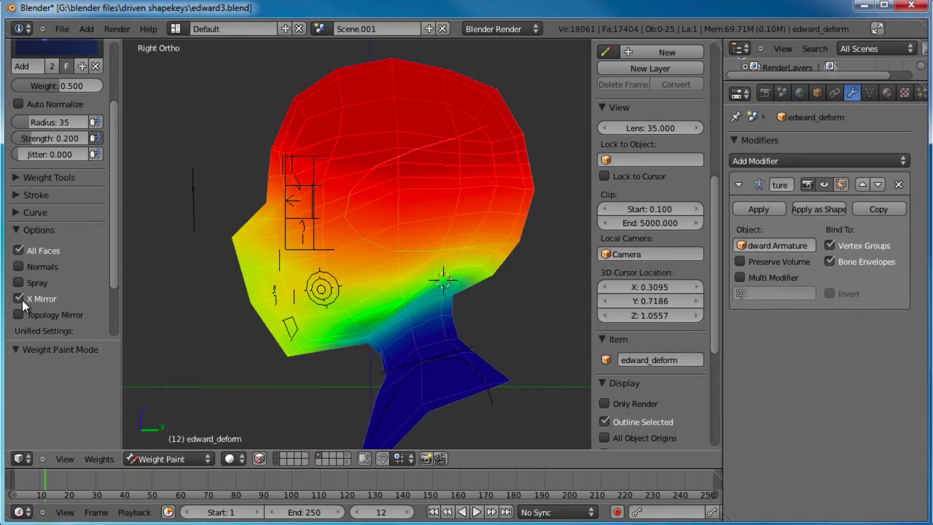
- Paint full head-bone weight over the face, jaw and back of the skull on the cage
{"action": "mouse_move", "coordinate": [243, 247]}
{"action": "left_mouse_down"}
{"action": "mouse_move", "coordinate": [238, 240]}
{"action": "mouse_move", "coordinate": [246, 285]}
{"action": "mouse_move", "coordinate": [344, 246]}
{"action": "mouse_move", "coordinate": [358, 267]}
{"action": "mouse_move", "coordinate": [454, 246]}
{"action": "mouse_move", "coordinate": [339, 299]}
{"action": "mouse_move", "coordinate": [354, 268]}
{"action": "mouse_move", "coordinate": [467, 226]}
{"action": "mouse_move", "coordinate": [368, 180]}
{"action": "mouse_move", "coordinate": [253, 240]}
{"action": "mouse_move", "coordinate": [246, 282]}
{"action": "mouse_move", "coordinate": [282, 351]}
{"action": "mouse_move", "coordinate": [416, 268]}
{"action": "mouse_move", "coordinate": [539, 255]}
{"action": "left_mouse_up"}
{"action": "mouse_move", "coordinate": [378, 239]}
{"action": "middle_mouse_down"}
{"action": "mouse_move", "coordinate": [418, 285]}
{"action": "mouse_move", "coordinate": [387, 228]}
{"action": "mouse_move", "coordinate": [343, 201]}
{"action": "mouse_move", "coordinate": [334, 299]}
{"action": "middle_mouse_up"}
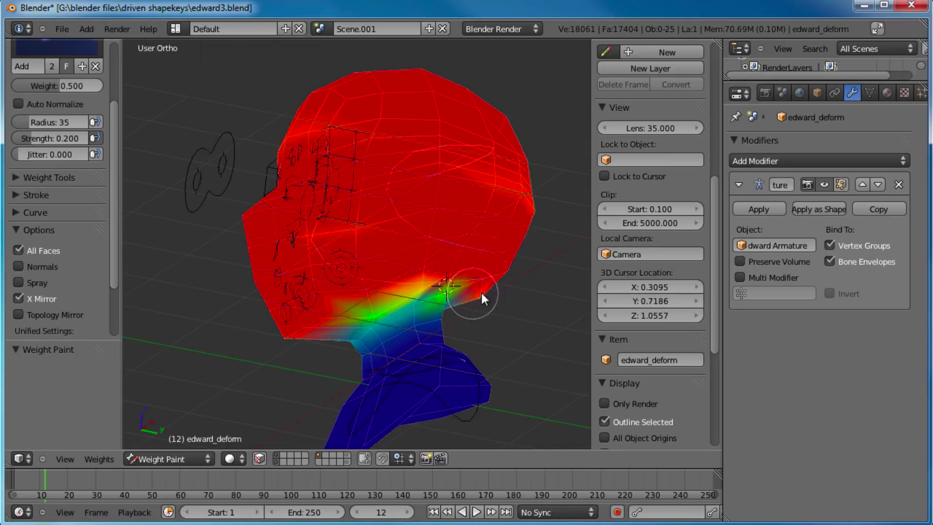
{"action": "mouse_move", "coordinate": [486, 290]}
{"action": "middle_mouse_down"}
{"action": "mouse_move", "coordinate": [419, 233]}
{"action": "mouse_move", "coordinate": [363, 256]}
{"action": "mouse_move", "coordinate": [485, 313]}
{"action": "mouse_move", "coordinate": [476, 319]}
{"action": "middle_mouse_up"}
- Select the neck bone and remove its weight from the cage's face and skull with the Subtract brush
{"action": "right_click", "coordinate": [416, 367]}
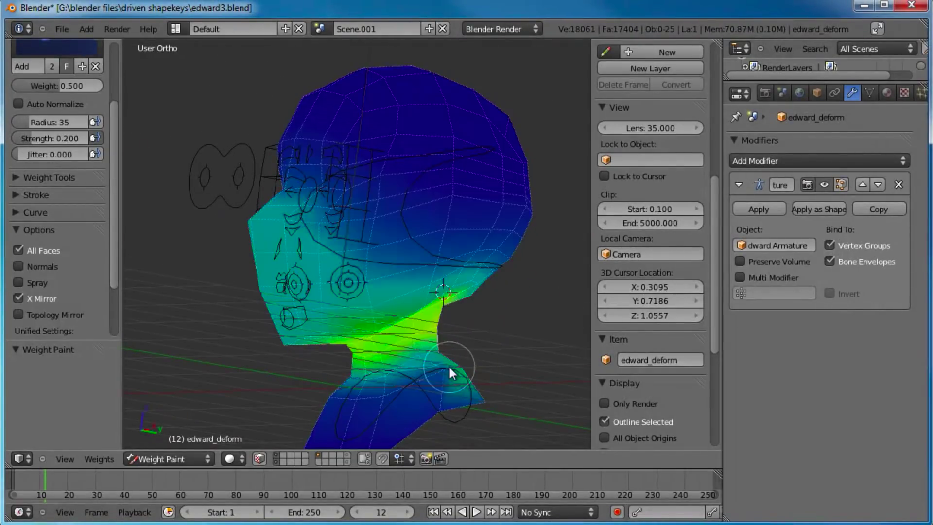
{"action": "middle_click_drag", "start_coordinate": [450, 366], "coordinate": [474, 319]}
{"action": "scroll", "coordinate": [86, 290], "scroll_direction": "up", "scroll_amount": 5}
{"action": "left_click", "coordinate": [57, 104]}
{"action": "left_click", "coordinate": [115, 259]}
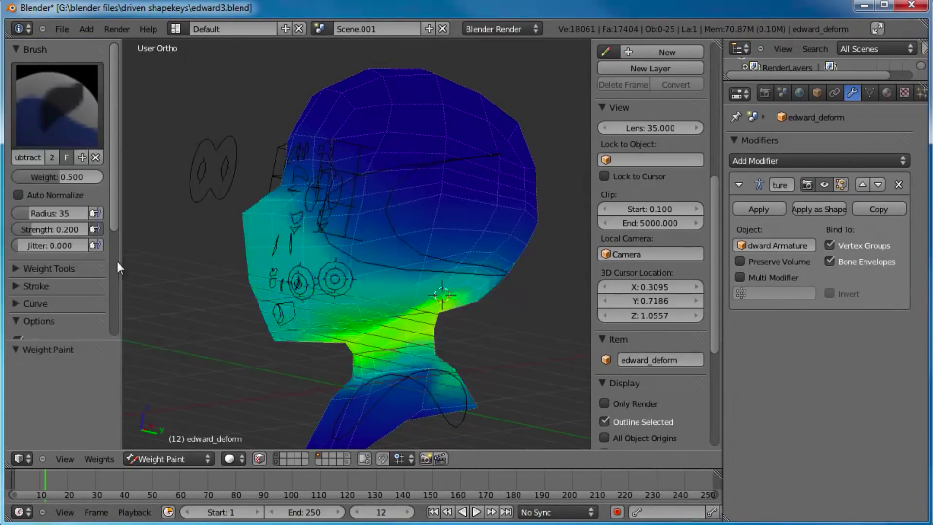
{"action": "mouse_move", "coordinate": [247, 226]}
{"action": "left_mouse_down"}
{"action": "mouse_move", "coordinate": [252, 255]}
{"action": "mouse_move", "coordinate": [284, 279]}
{"action": "mouse_move", "coordinate": [257, 312]}
{"action": "mouse_move", "coordinate": [272, 336]}
{"action": "mouse_move", "coordinate": [445, 272]}
{"action": "mouse_move", "coordinate": [386, 252]}
{"action": "mouse_move", "coordinate": [533, 258]}
{"action": "mouse_move", "coordinate": [285, 232]}
{"action": "mouse_move", "coordinate": [282, 197]}
{"action": "mouse_move", "coordinate": [250, 264]}
{"action": "mouse_move", "coordinate": [320, 283]}
{"action": "mouse_move", "coordinate": [291, 321]}
{"action": "mouse_move", "coordinate": [433, 285]}
{"action": "mouse_move", "coordinate": [511, 291]}
{"action": "left_mouse_up"}
{"action": "middle_click_drag", "start_coordinate": [512, 291], "coordinate": [391, 200]}
{"action": "left_click_drag", "start_coordinate": [358, 199], "coordinate": [248, 231]}
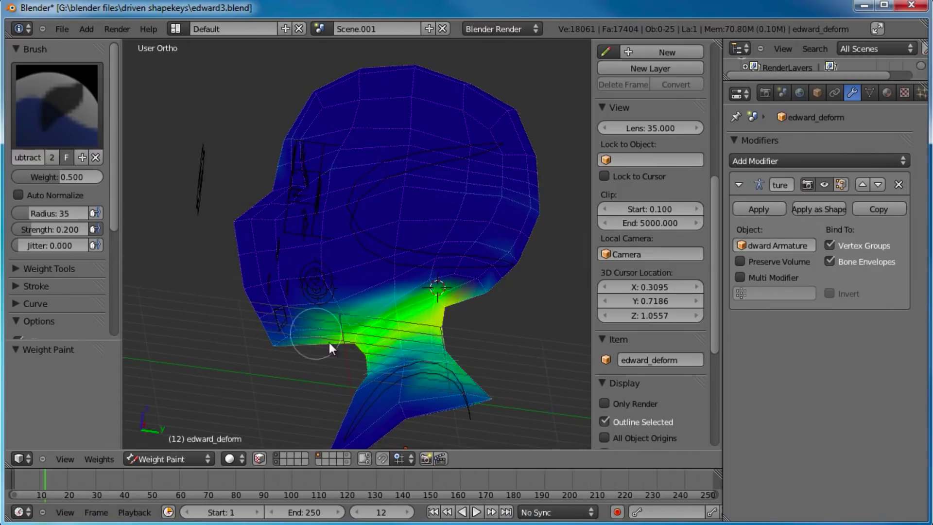
- Finish clearing the neck bone's weight along the jaw and inspect the cage's weights from several sides
{"action": "middle_click_drag", "start_coordinate": [378, 374], "coordinate": [367, 356]}
{"action": "right_click", "coordinate": [427, 373]}
{"action": "middle_click_drag", "start_coordinate": [430, 372], "coordinate": [360, 228]}
{"action": "right_click", "coordinate": [427, 288]}
{"action": "mouse_move", "coordinate": [426, 288]}
{"action": "middle_mouse_down"}
{"action": "mouse_move", "coordinate": [362, 225]}
{"action": "mouse_move", "coordinate": [357, 255]}
{"action": "mouse_move", "coordinate": [267, 121]}
{"action": "middle_mouse_up"}
{"action": "mouse_move", "coordinate": [330, 134]}
{"action": "middle_mouse_down"}
{"action": "mouse_move", "coordinate": [448, 215]}
{"action": "mouse_move", "coordinate": [438, 249]}
{"action": "middle_mouse_up"}
{"action": "middle_click_drag", "start_coordinate": [413, 279], "coordinate": [427, 267]}
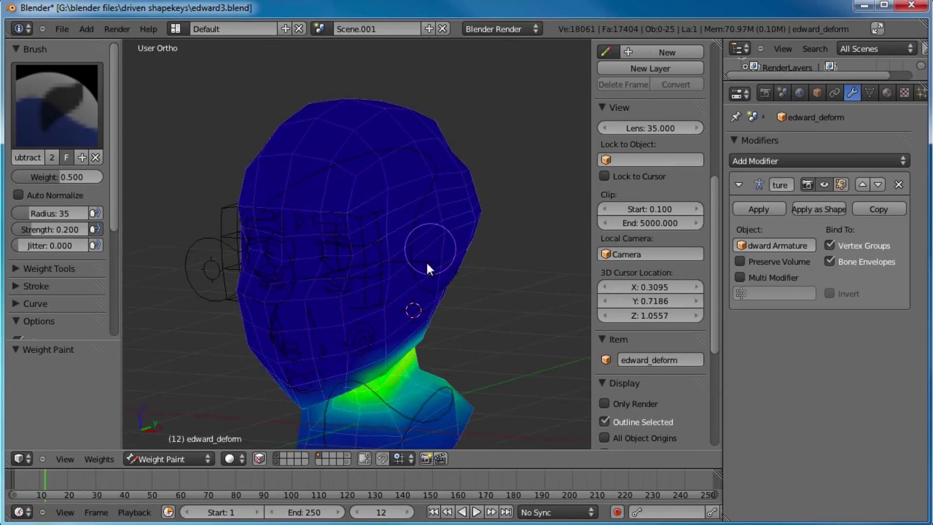
- Return the cage to Object Mode and test-rotate the head bone with the repainted weights
{"action": "left_click", "coordinate": [172, 459]}
{"action": "left_click", "coordinate": [171, 443]}
{"action": "right_click", "coordinate": [447, 206]}
{"action": "key", "text": "ctrl+Tab"}
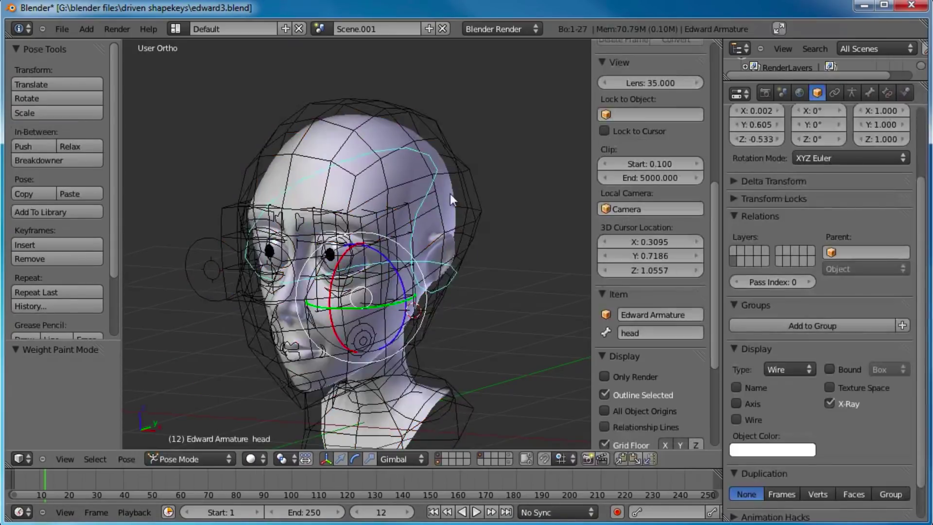
{"action": "key", "text": "r"}
{"action": "key", "text": "r"}
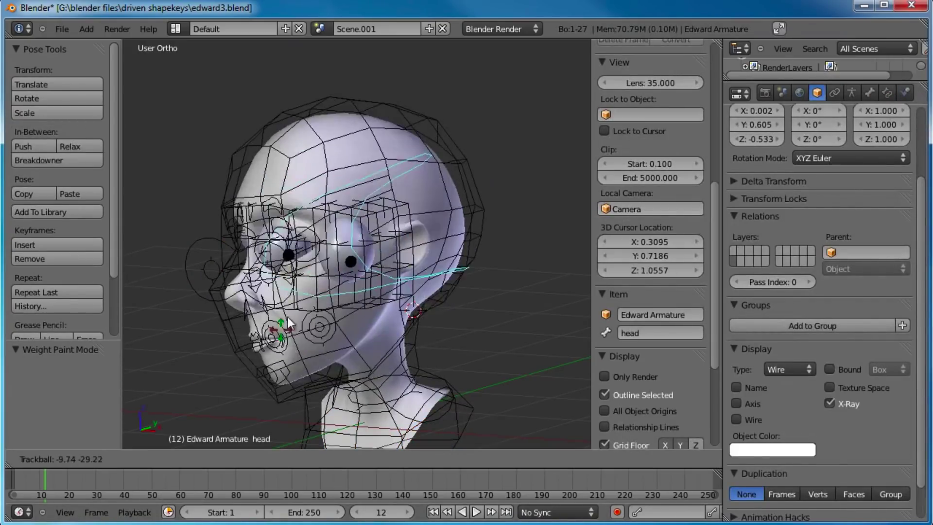
{"action": "left_click", "coordinate": [348, 324]}
- Rotate the head bone freely in front view to check how the head and eyeballs follow, and cancel the rotation
{"action": "key", "text": "KP_1"}
{"action": "key", "text": "r"}
{"action": "key", "text": "r"}
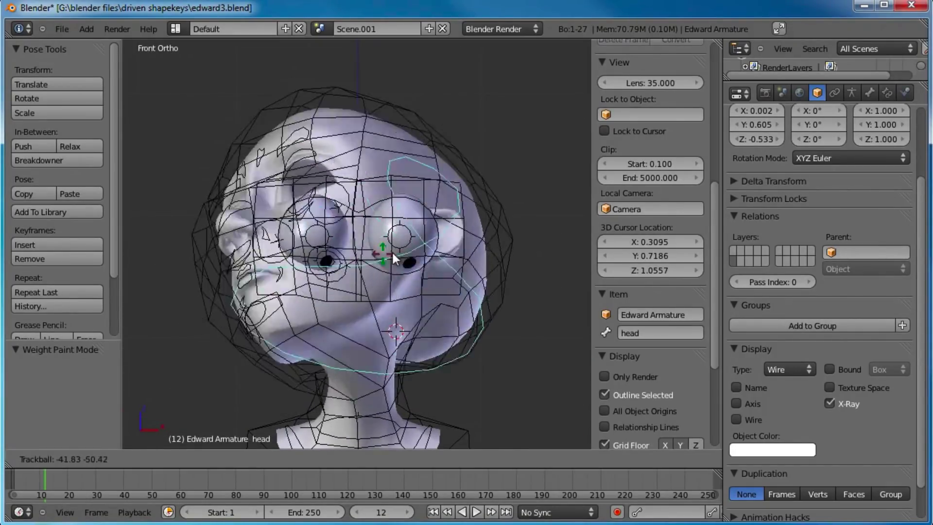
{"action": "left_click", "coordinate": [448, 238]}
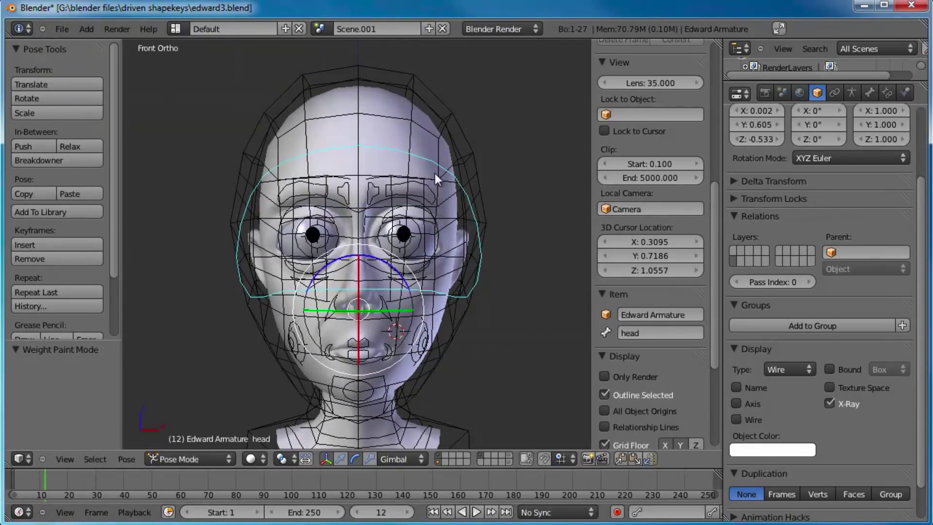
{"action": "key", "text": "r"}
{"action": "key", "text": "r"}
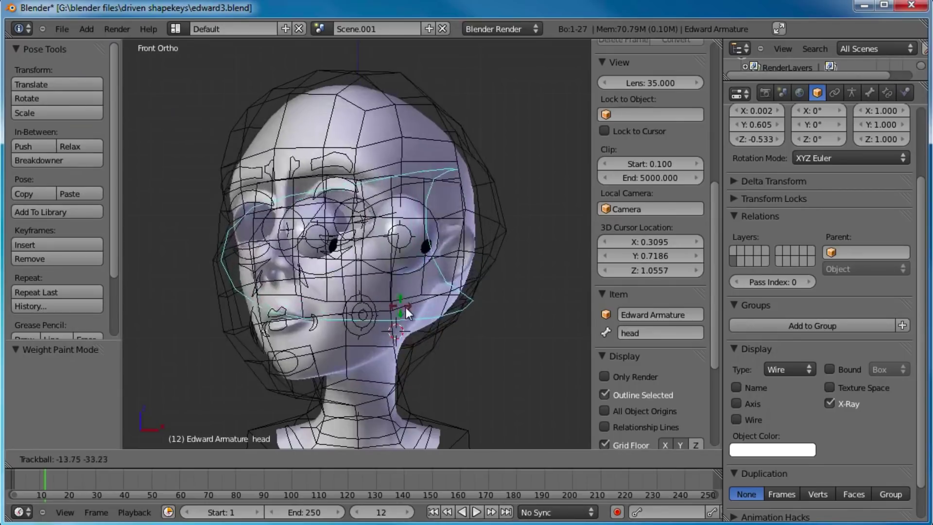
{"action": "right_click", "coordinate": [427, 300]}
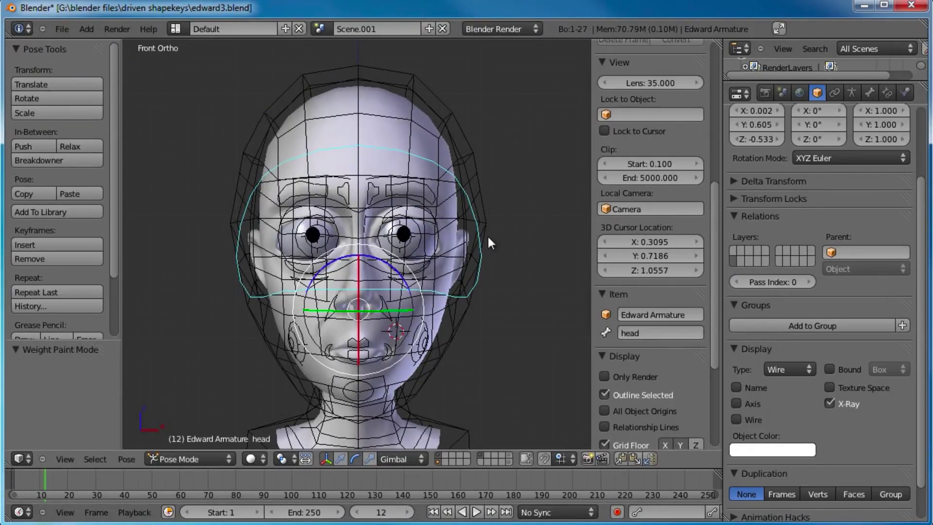
- Examine the eye area up close and select the eyeball Sphere with LATT_eye.L in wireframe display
{"action": "middle_click_drag", "start_coordinate": [502, 246], "coordinate": [452, 252]}
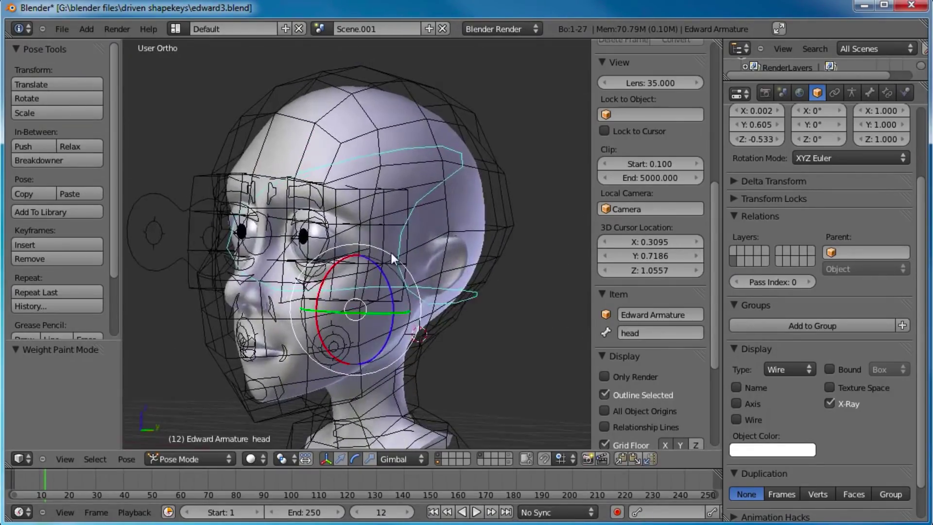
{"action": "left_click_drag", "start_coordinate": [390, 252], "coordinate": [333, 295]}
{"action": "right_click", "coordinate": [331, 296]}
{"action": "scroll", "coordinate": [337, 263], "scroll_direction": "up", "scroll_amount": 3}
{"action": "middle_click_drag", "start_coordinate": [336, 263], "coordinate": [393, 267], "text": "shift"}
{"action": "scroll", "coordinate": [378, 270], "scroll_direction": "up", "scroll_amount": 2}
{"action": "middle_click_drag", "start_coordinate": [397, 230], "coordinate": [395, 252], "text": "shift"}
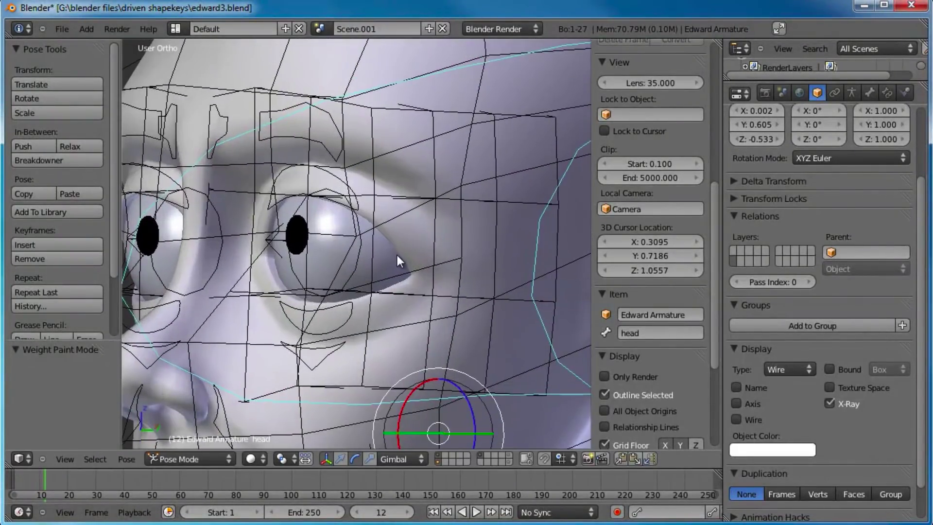
{"action": "right_click", "coordinate": [395, 253]}
{"action": "key", "text": "z"}
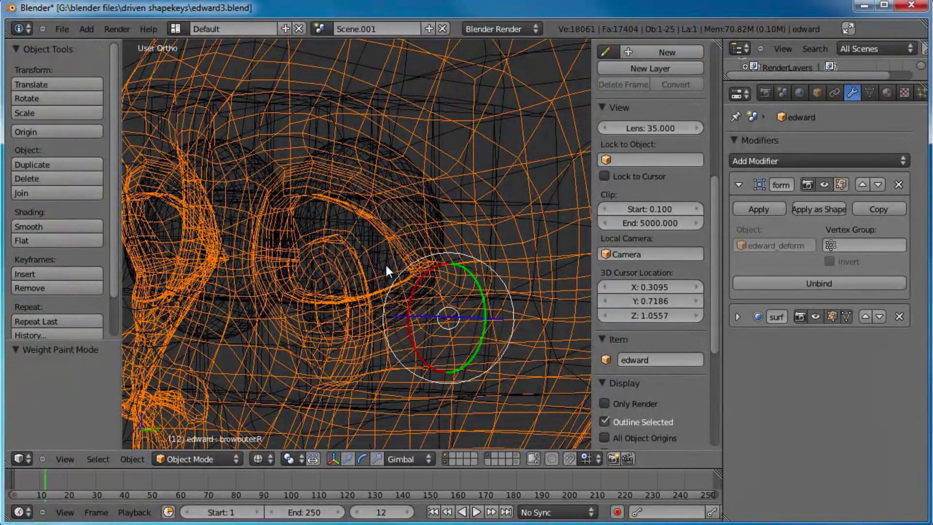
{"action": "right_click", "coordinate": [386, 250]}
{"action": "key", "text": "KP_Decimal"}
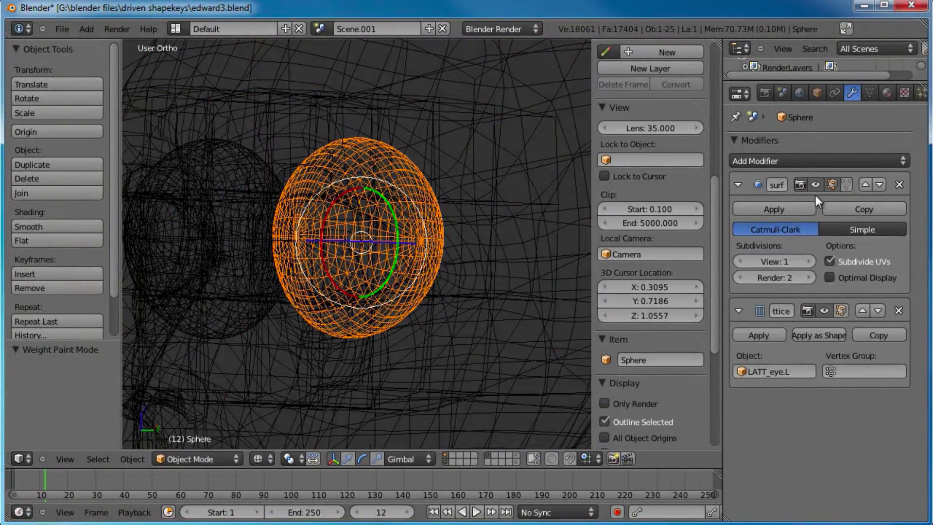
- Add a Mesh Deform modifier to the eyeball, placing it first in the stack and the Subdivision Surface below the Lattice
{"action": "left_click", "coordinate": [809, 161]}
{"action": "left_click", "coordinate": [738, 288]}
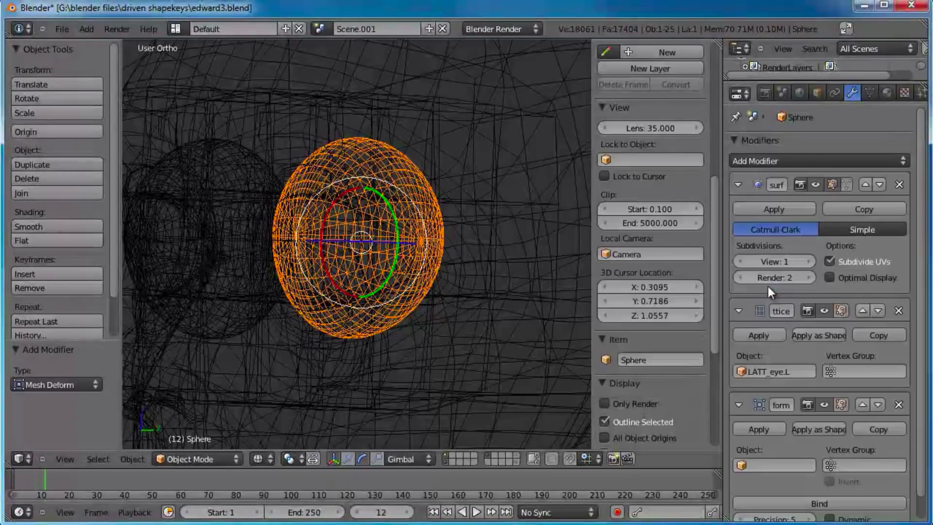
{"action": "left_click", "coordinate": [863, 405]}
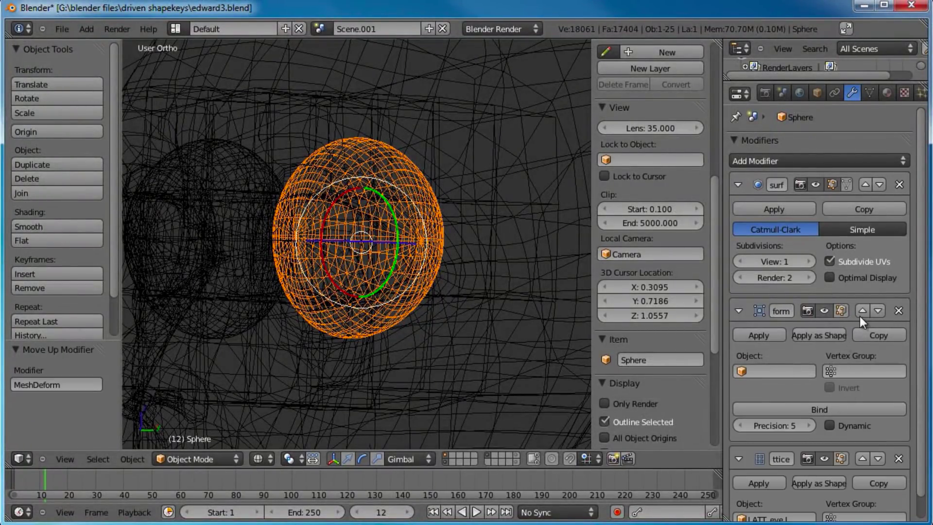
{"action": "left_click", "coordinate": [880, 184]}
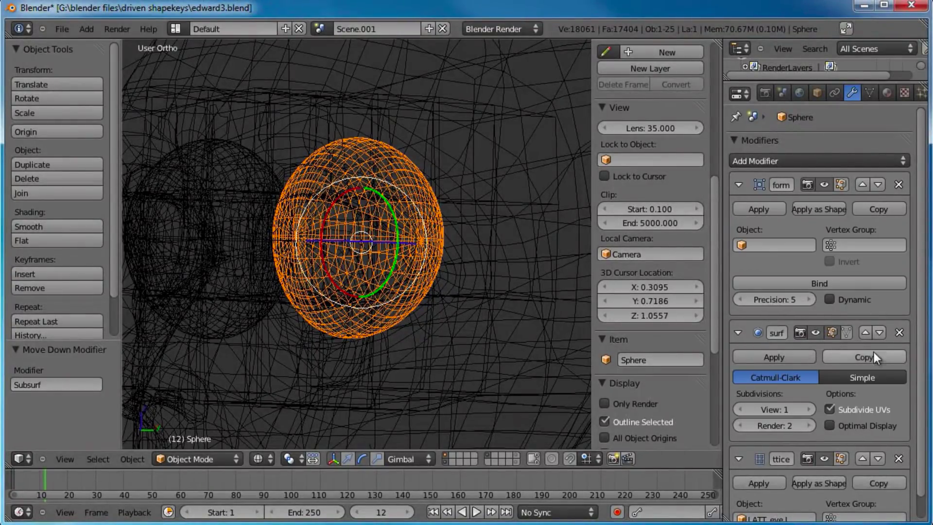
{"action": "left_click", "coordinate": [878, 332]}
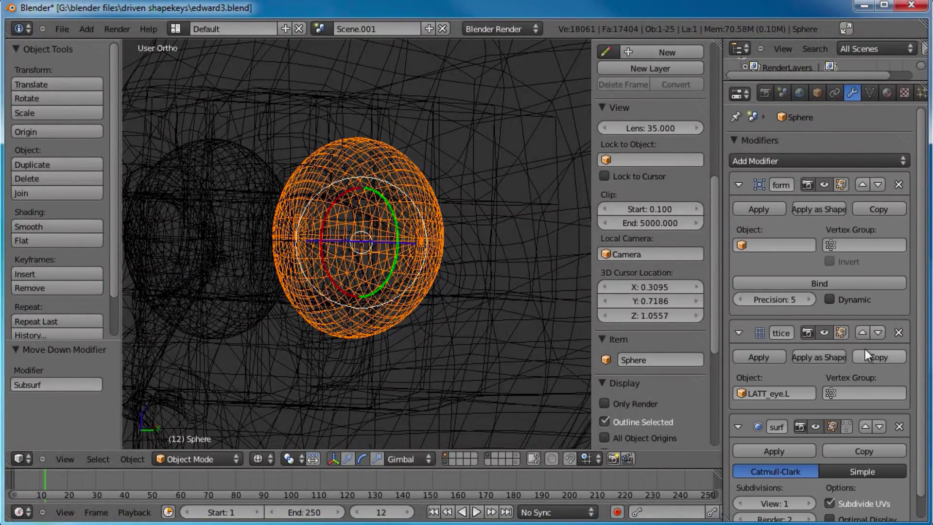
- Move the Lattice above the Mesh Deform modifier and bind the eyeball Sphere to edward_deform with precision 4
{"action": "left_click", "coordinate": [862, 333]}
{"action": "left_click", "coordinate": [776, 339]}
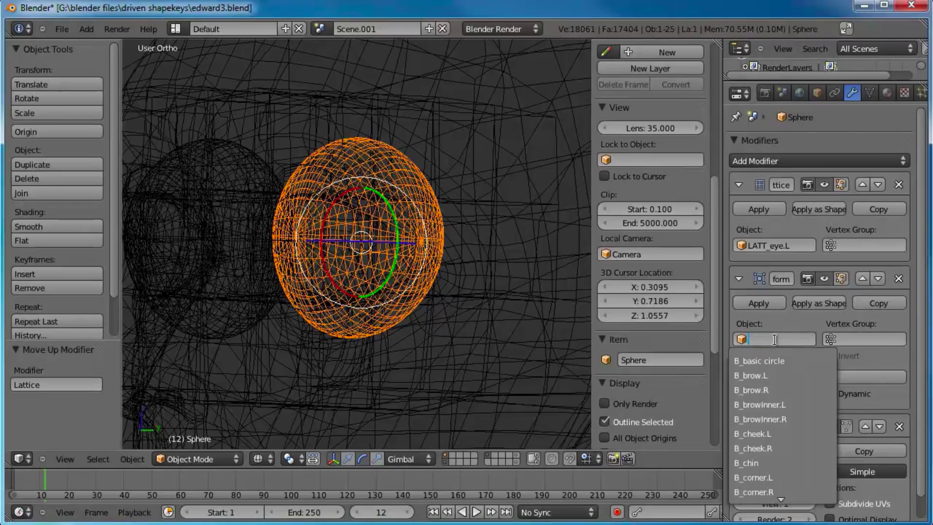
{"action": "scroll", "coordinate": [782, 426], "scroll_direction": "down", "scroll_amount": 16}
{"action": "left_click", "coordinate": [787, 477]}
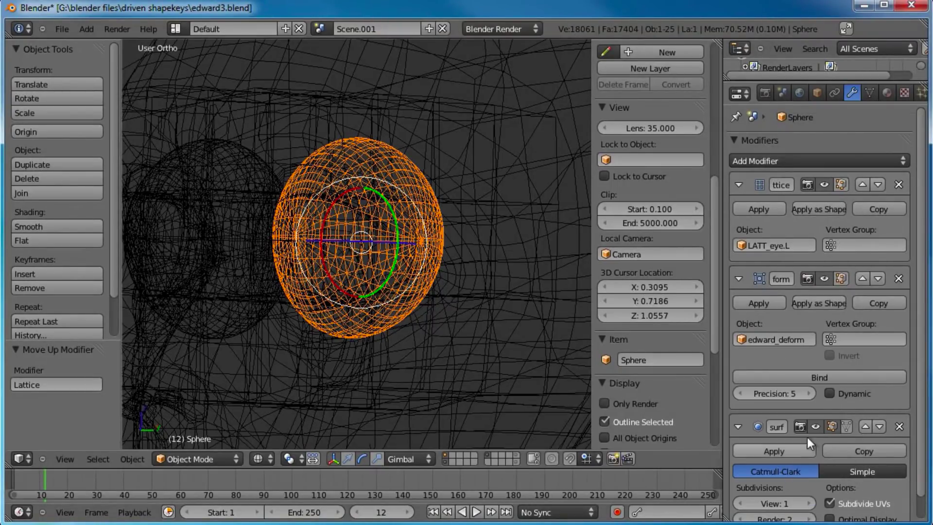
{"action": "left_click", "coordinate": [742, 394]}
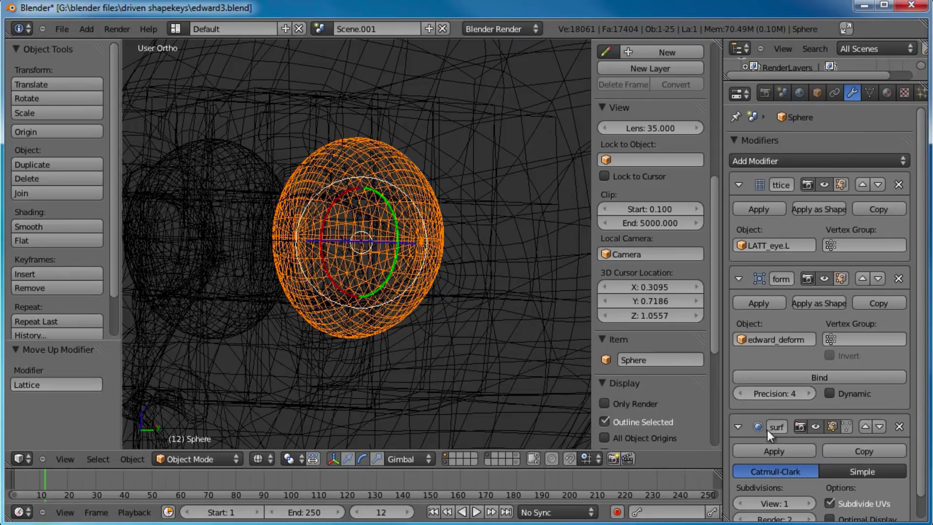
{"action": "left_click", "coordinate": [823, 378]}
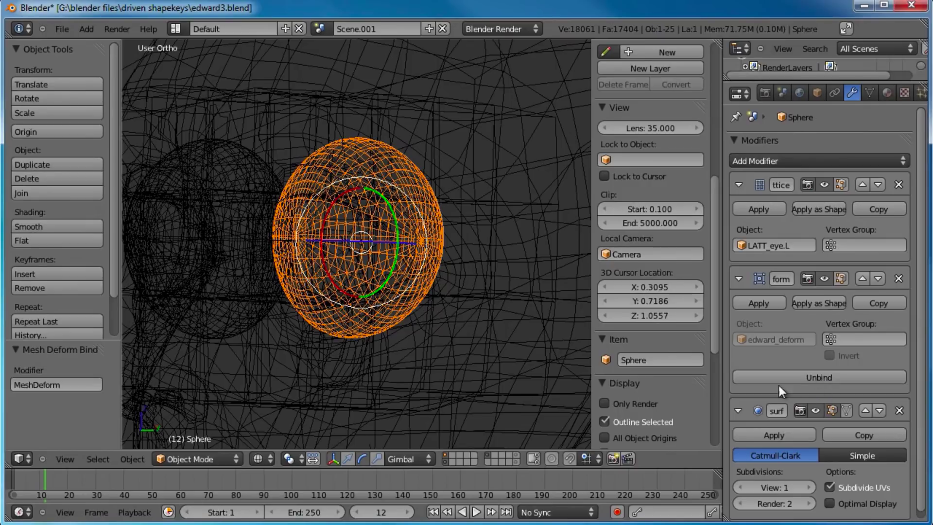
- Add a Mesh Deform modifier to the other eyeball, Sphere.001, ordering its stack as Lattice, Mesh Deform, Subdivision Surface
{"action": "mouse_move", "coordinate": [461, 262]}
{"action": "middle_mouse_down"}
{"action": "mouse_move", "coordinate": [393, 238]}
{"action": "mouse_move", "coordinate": [493, 242]}
{"action": "mouse_move", "coordinate": [424, 240]}
{"action": "mouse_move", "coordinate": [460, 249]}
{"action": "middle_mouse_up"}
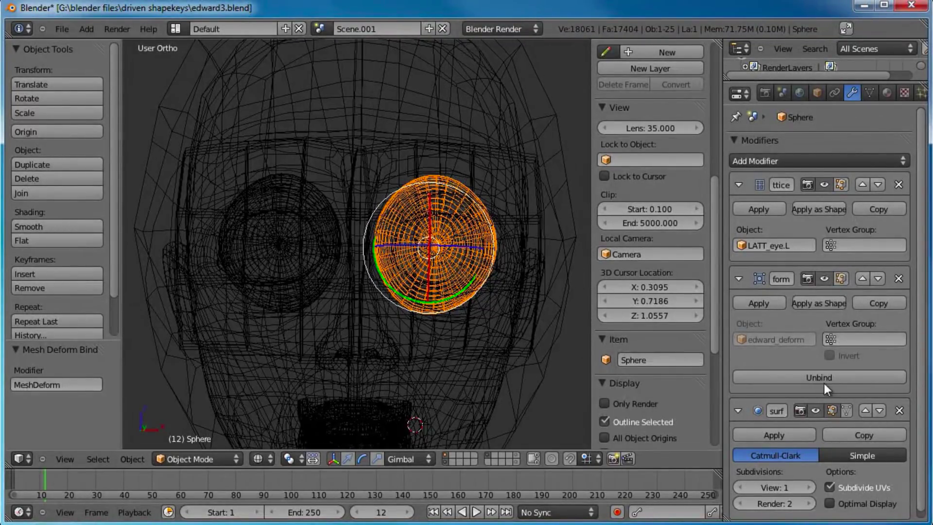
{"action": "scroll", "coordinate": [345, 238], "scroll_direction": "up", "scroll_amount": 3}
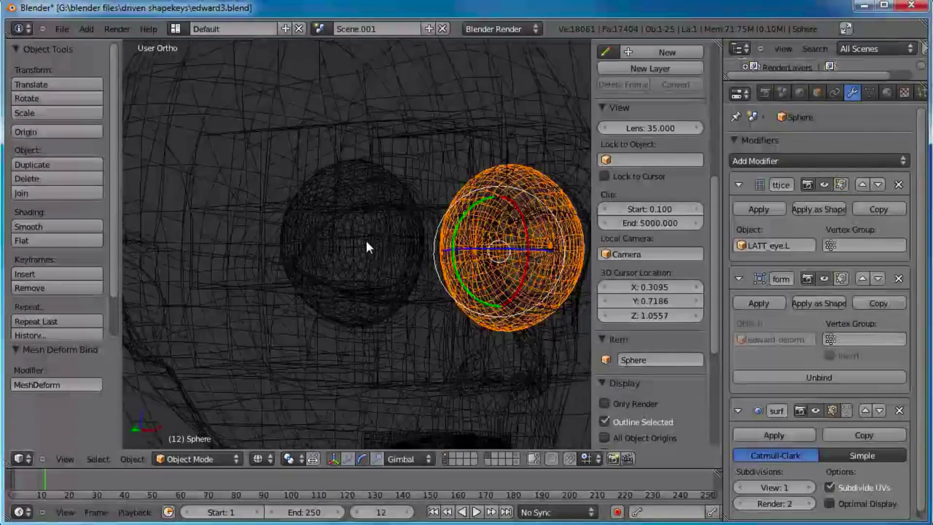
{"action": "right_click", "coordinate": [351, 261]}
{"action": "right_click", "coordinate": [352, 258]}
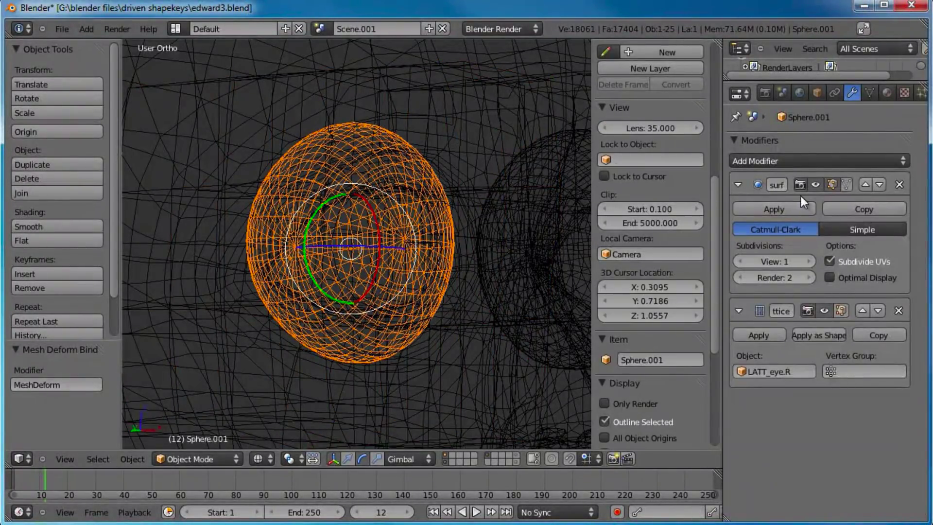
{"action": "left_click", "coordinate": [792, 161]}
{"action": "left_click", "coordinate": [737, 288]}
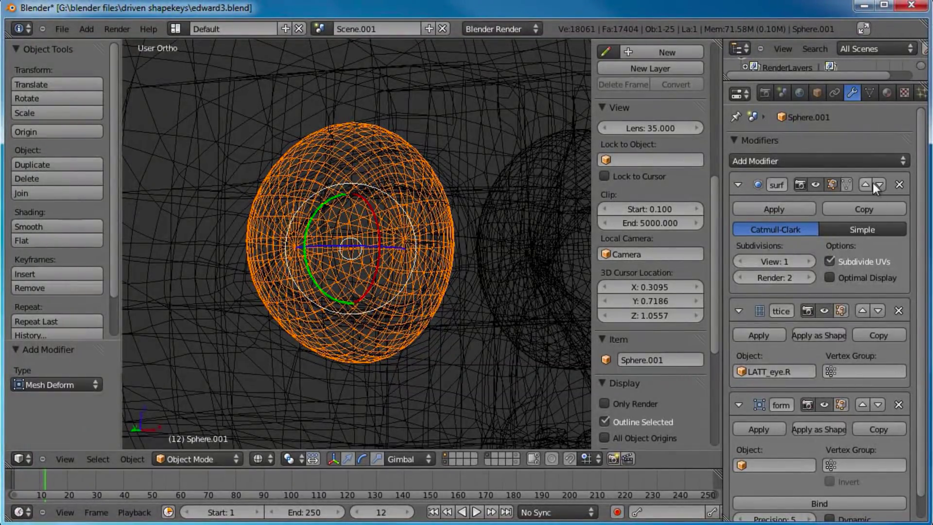
{"action": "left_click", "coordinate": [880, 185]}
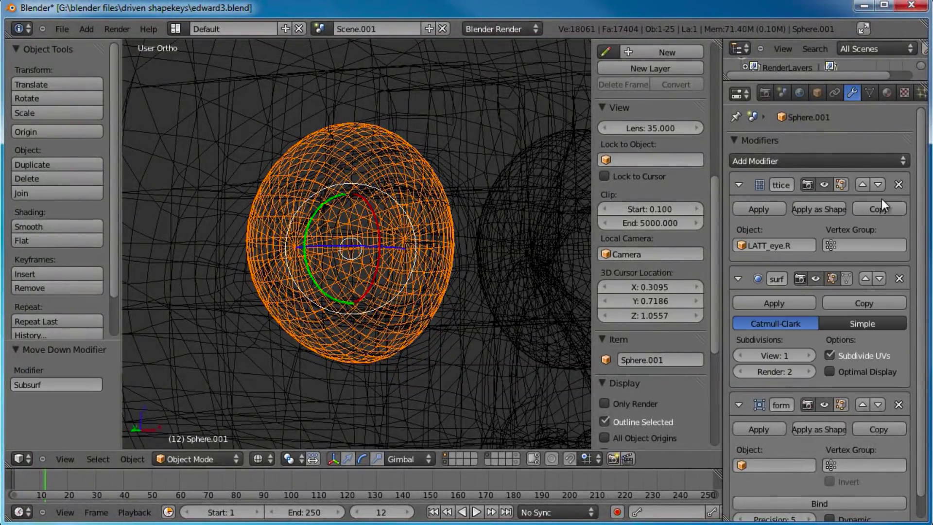
{"action": "left_click", "coordinate": [880, 279]}
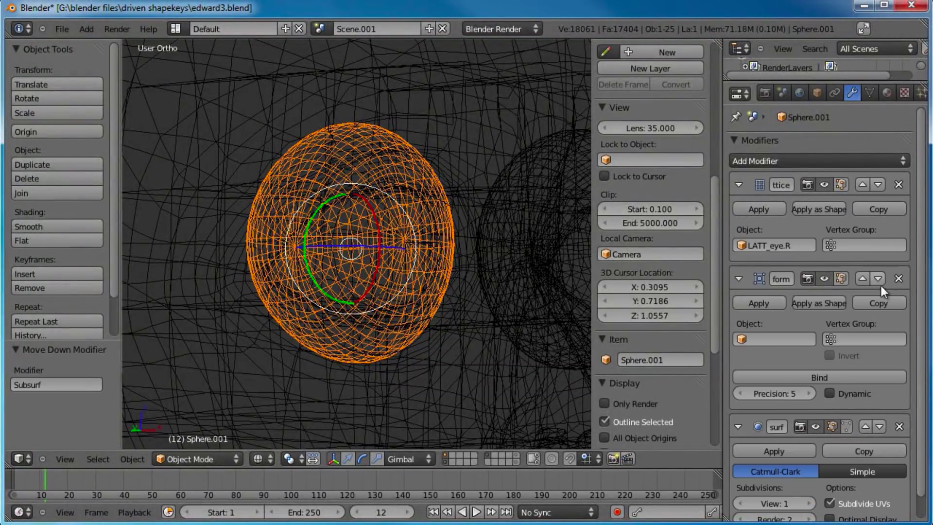
- Bind Sphere.001's Mesh Deform modifier to edward_deform with precision 4 and Dynamic enabled
{"action": "left_click", "coordinate": [778, 339]}
{"action": "scroll", "coordinate": [864, 503], "scroll_direction": "down", "scroll_amount": 9}
{"action": "left_click", "coordinate": [803, 454]}
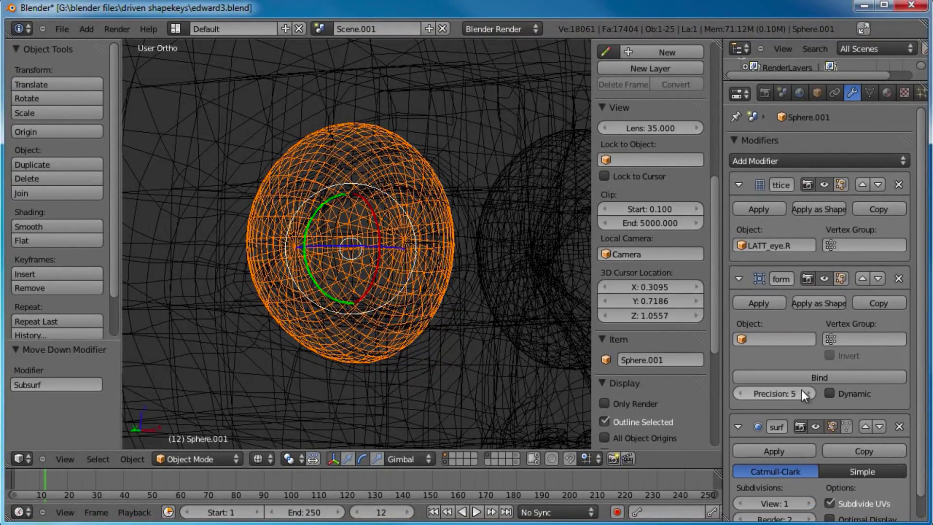
{"action": "left_click", "coordinate": [777, 339]}
{"action": "scroll", "coordinate": [827, 452], "scroll_direction": "down", "scroll_amount": 5}
{"action": "scroll", "coordinate": [827, 452], "scroll_direction": "down", "scroll_amount": 18}
{"action": "left_click", "coordinate": [787, 478]}
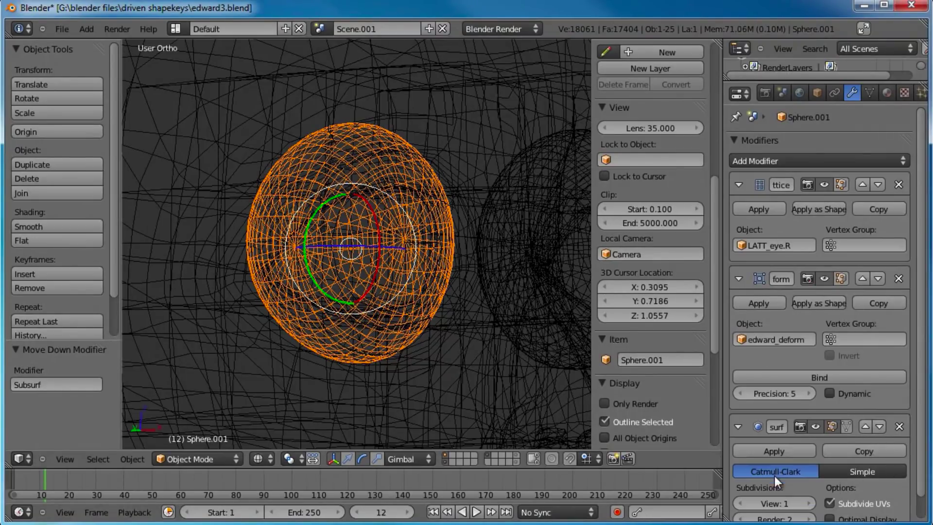
{"action": "left_click", "coordinate": [739, 394]}
{"action": "left_click", "coordinate": [795, 379]}
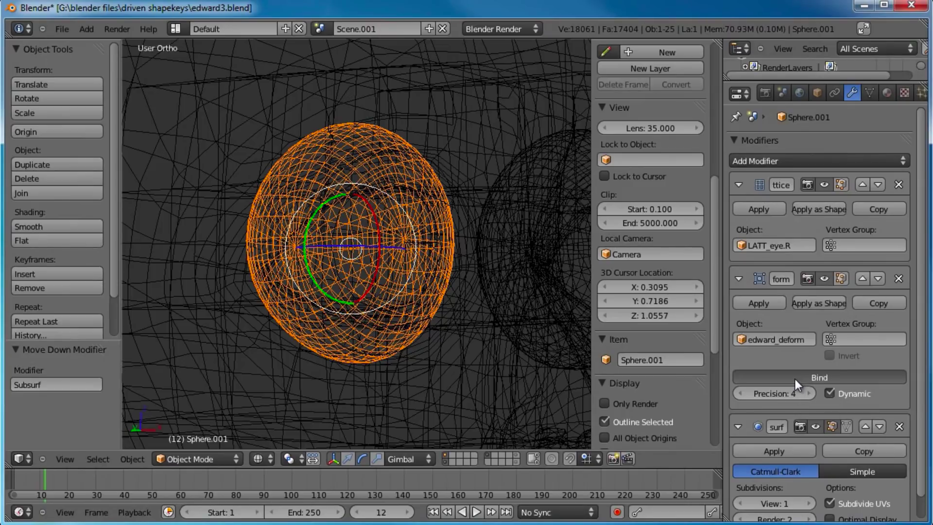
- Return to solid shading and test-rotate the head bone freely to check both eyeballs, then cancel the rotation
{"action": "scroll", "coordinate": [439, 250], "scroll_direction": "down", "scroll_amount": 2}
{"action": "key", "text": "z"}
{"action": "scroll", "coordinate": [439, 250], "scroll_direction": "down", "scroll_amount": 4}
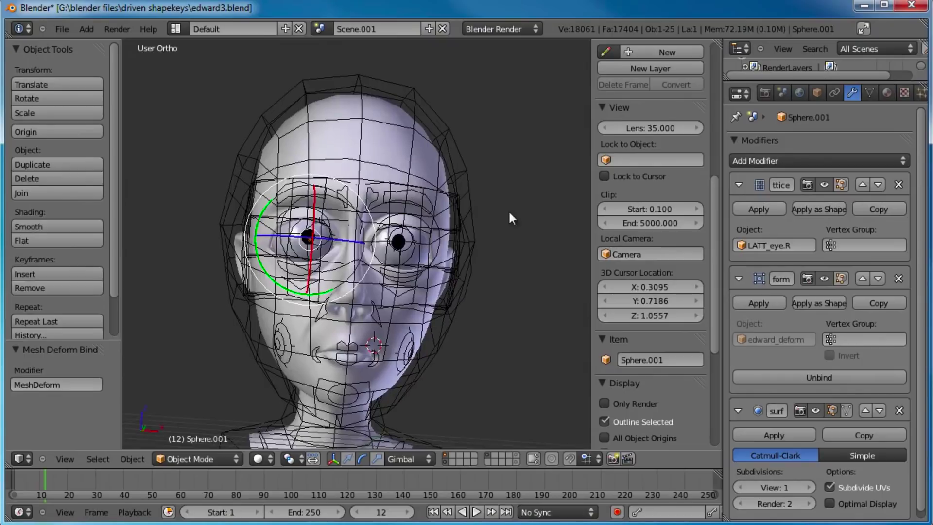
{"action": "right_click", "coordinate": [444, 214]}
{"action": "key", "text": "r"}
{"action": "key", "text": "r"}
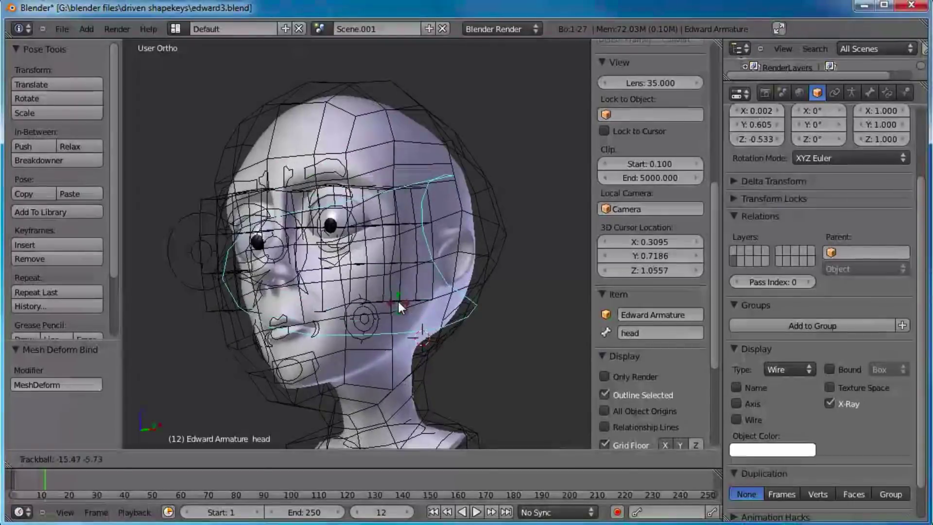
{"action": "right_click", "coordinate": [389, 144]}
- Inspect the head and cage from the side, repeat the free head bone rotation test, cancel it and return to front view
{"action": "middle_click_drag", "start_coordinate": [390, 144], "coordinate": [427, 106]}
{"action": "middle_click_drag", "start_coordinate": [486, 275], "coordinate": [462, 112]}
{"action": "right_click", "coordinate": [470, 100]}
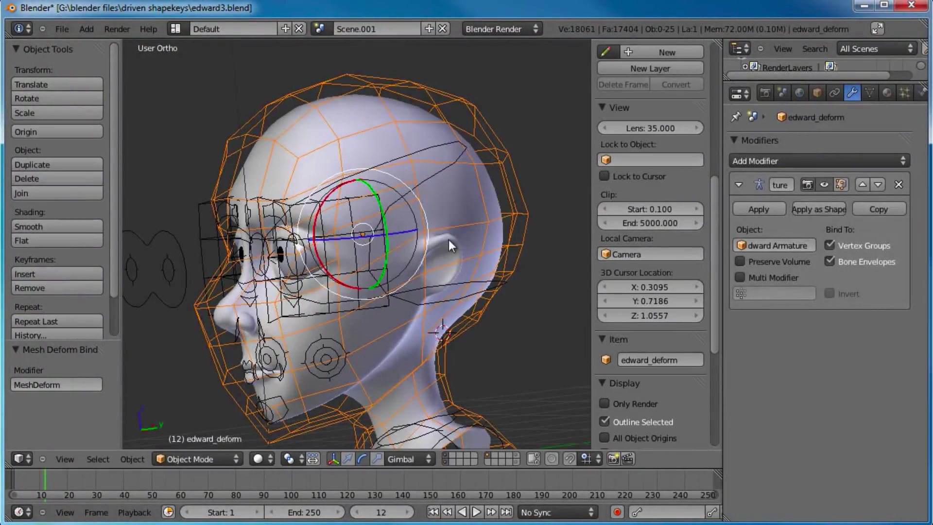
{"action": "middle_click_drag", "start_coordinate": [396, 240], "coordinate": [418, 236]}
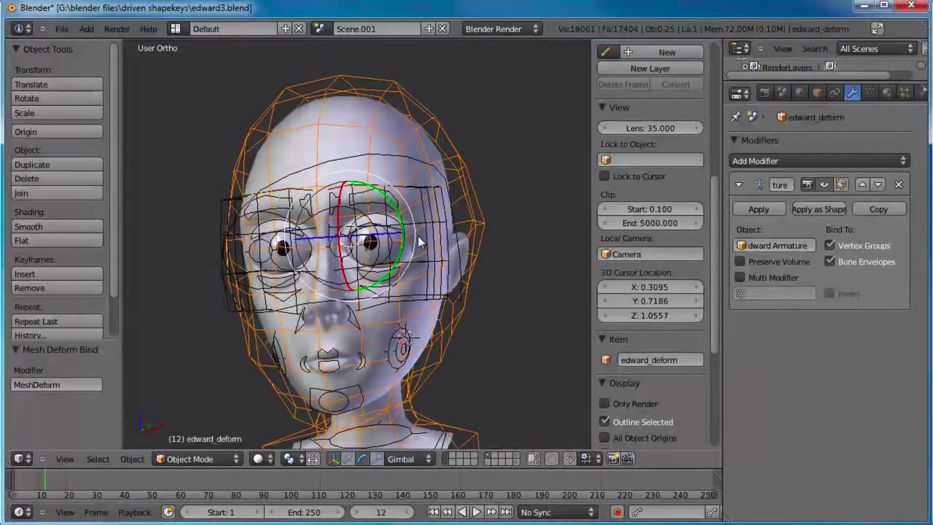
{"action": "right_click", "coordinate": [445, 176]}
{"action": "key", "text": "r"}
{"action": "key", "text": "r"}
{"action": "right_click", "coordinate": [440, 306]}
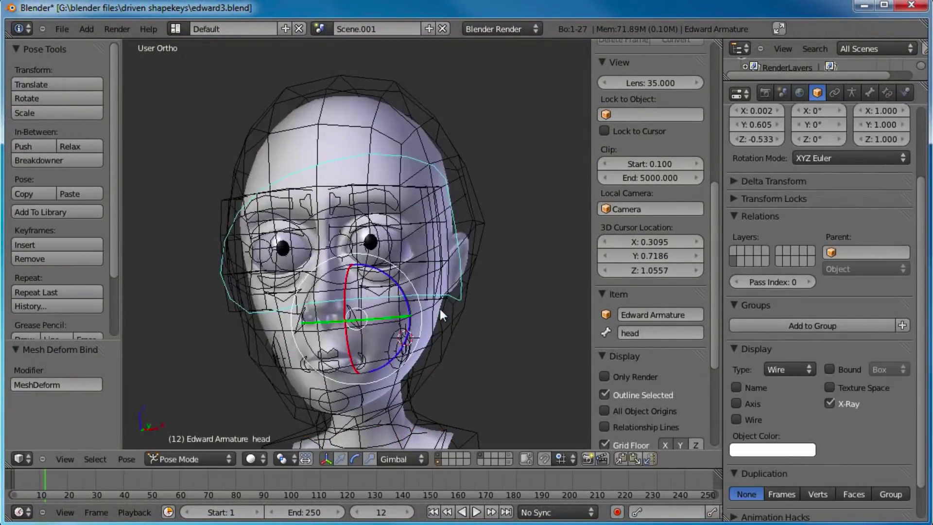
{"action": "key", "text": "KP_1"}
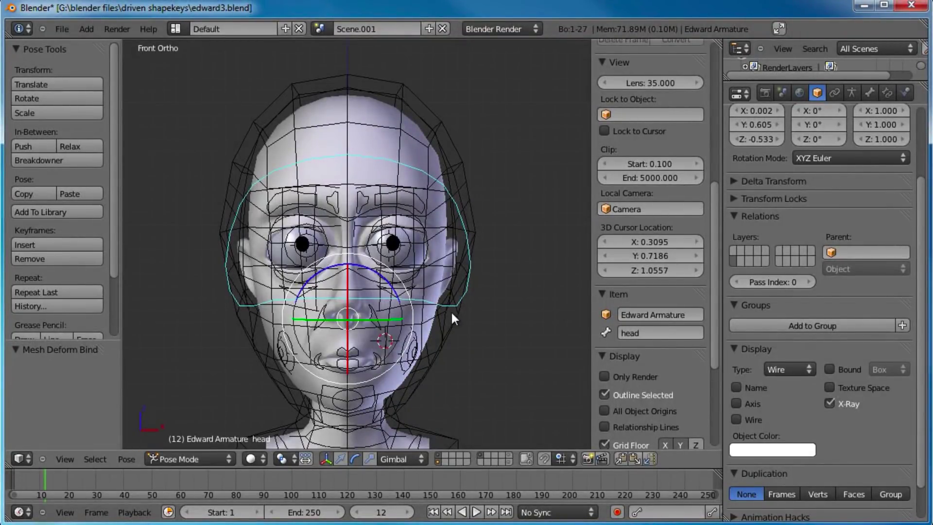
- Put the edward_deform cage in Edit Mode, test-move the vertices at one side of the head with proportional editing, and cancel
{"action": "right_click", "coordinate": [466, 165]}
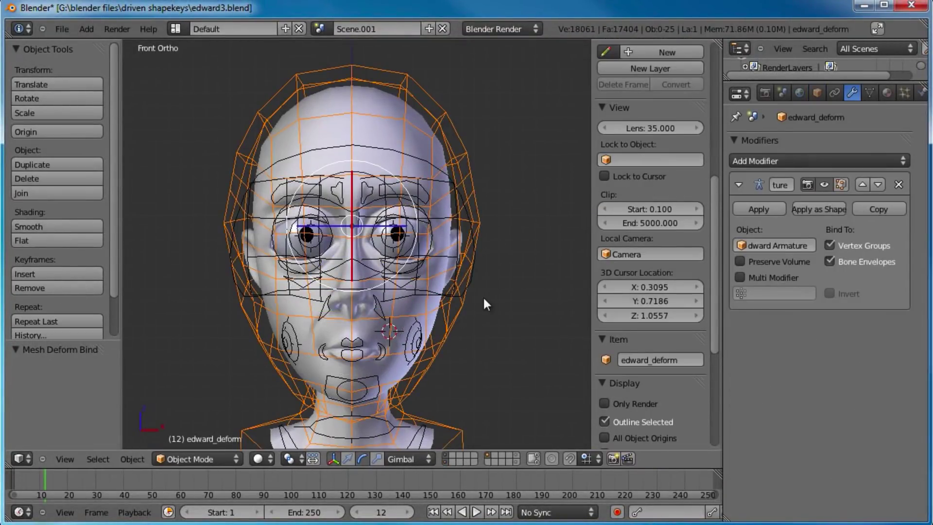
{"action": "key", "text": "Tab"}
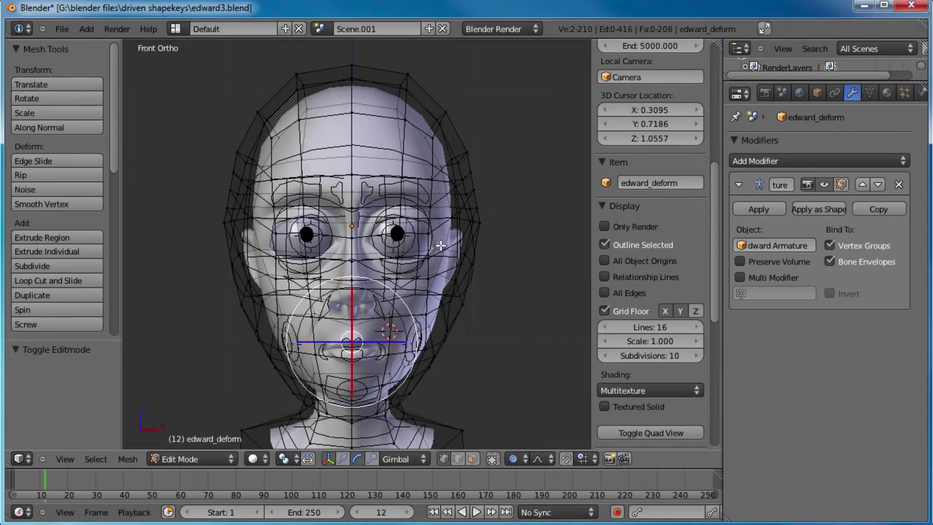
{"action": "key", "text": "a"}
{"action": "key", "text": "b"}
{"action": "left_click_drag", "start_coordinate": [492, 184], "coordinate": [447, 243]}
{"action": "key", "text": "g"}
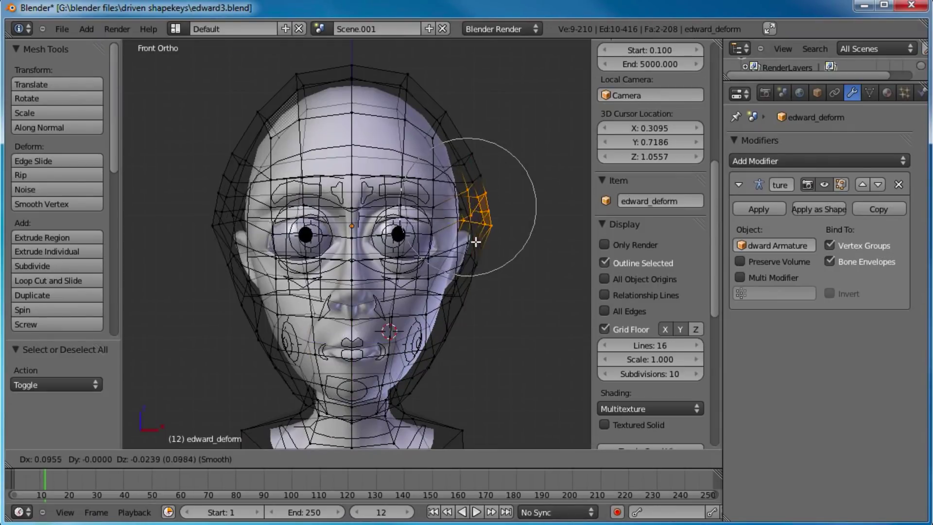
{"action": "right_click", "coordinate": [506, 258]}
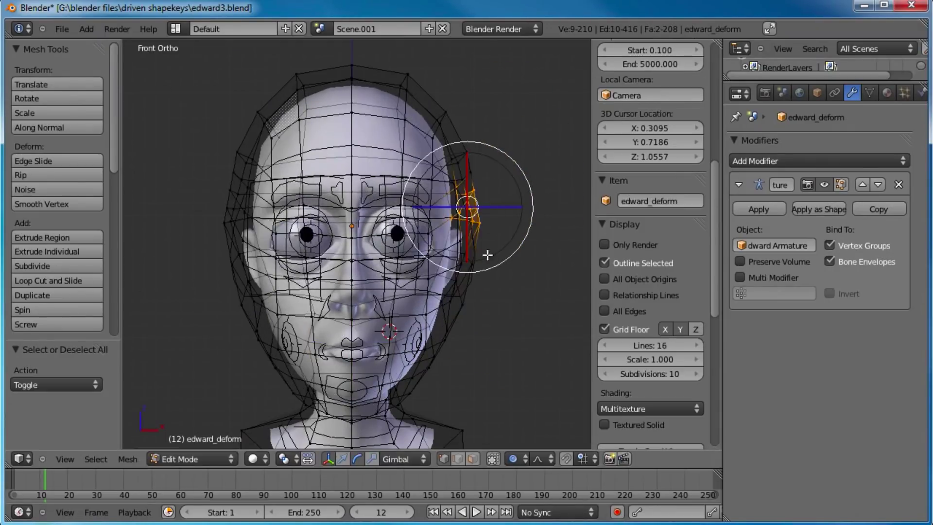
- Box-select the cage vertices around the forehead and temple, test-move them from two angles, and cancel each move
{"action": "middle_click_drag", "start_coordinate": [506, 258], "coordinate": [422, 266]}
{"action": "key", "text": "a"}
{"action": "key", "text": "b"}
{"action": "left_click_drag", "start_coordinate": [379, 113], "coordinate": [251, 243]}
{"action": "key", "text": "g"}
{"action": "right_click", "coordinate": [214, 94]}
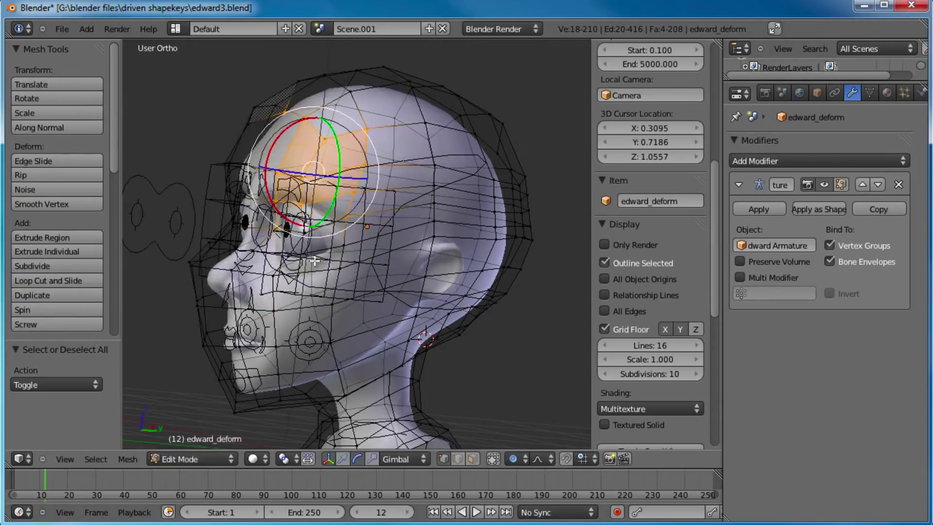
{"action": "middle_click_drag", "start_coordinate": [214, 94], "coordinate": [277, 242]}
{"action": "key", "text": "g"}
{"action": "right_click", "coordinate": [379, 258]}
- Look over the mesh options, test-move the selected forehead and temple vertices once more, and cancel
{"action": "mouse_move", "coordinate": [399, 292]}
{"action": "middle_mouse_down"}
{"action": "mouse_move", "coordinate": [398, 277]}
{"action": "mouse_move", "coordinate": [399, 311]}
{"action": "mouse_move", "coordinate": [399, 303]}
{"action": "middle_mouse_up"}
{"action": "left_click_drag", "start_coordinate": [116, 139], "coordinate": [95, 331]}
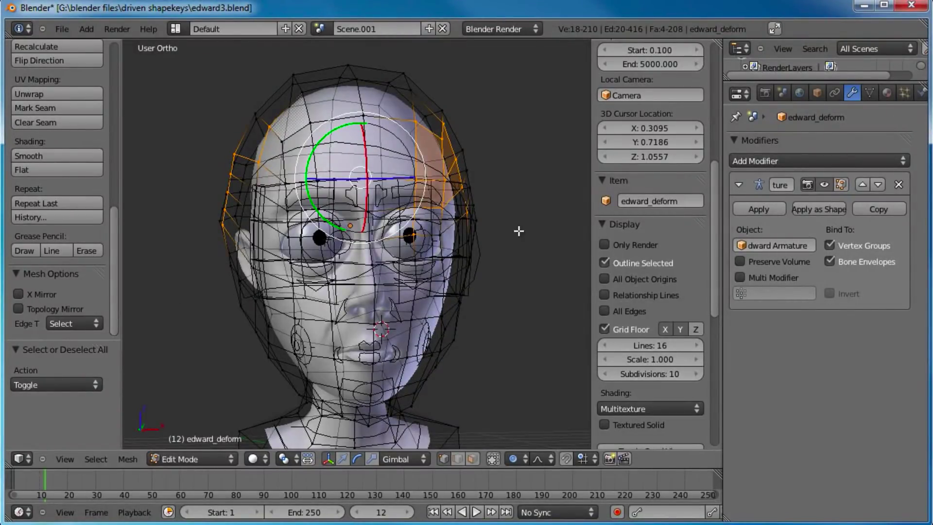
{"action": "key", "text": "g"}
{"action": "right_click", "coordinate": [436, 261]}
- Return the cage to Object Mode in front view and show its mesh data properties
{"action": "key", "text": "KP_1"}
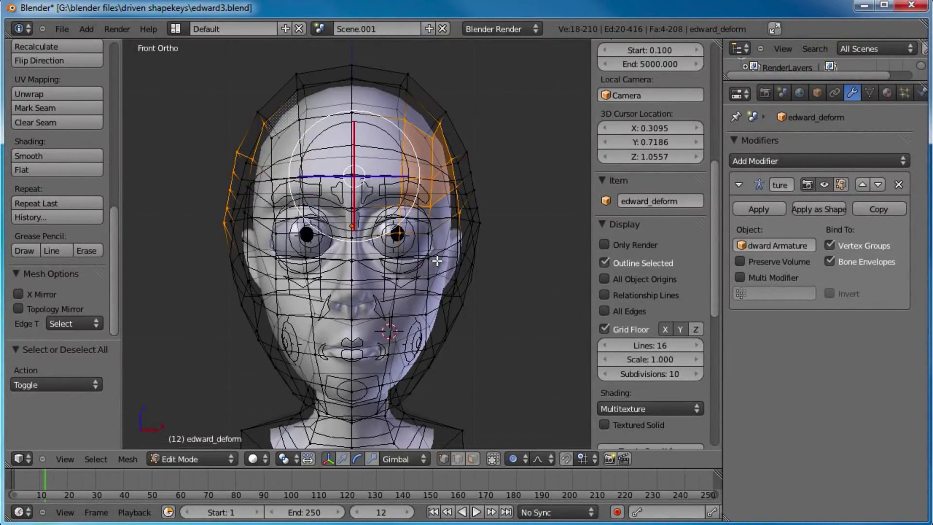
{"action": "key", "text": "Tab"}
{"action": "middle_click_drag", "start_coordinate": [497, 262], "coordinate": [466, 283], "text": "shift"}
{"action": "middle_click_drag", "start_coordinate": [450, 314], "coordinate": [467, 265], "text": "shift"}
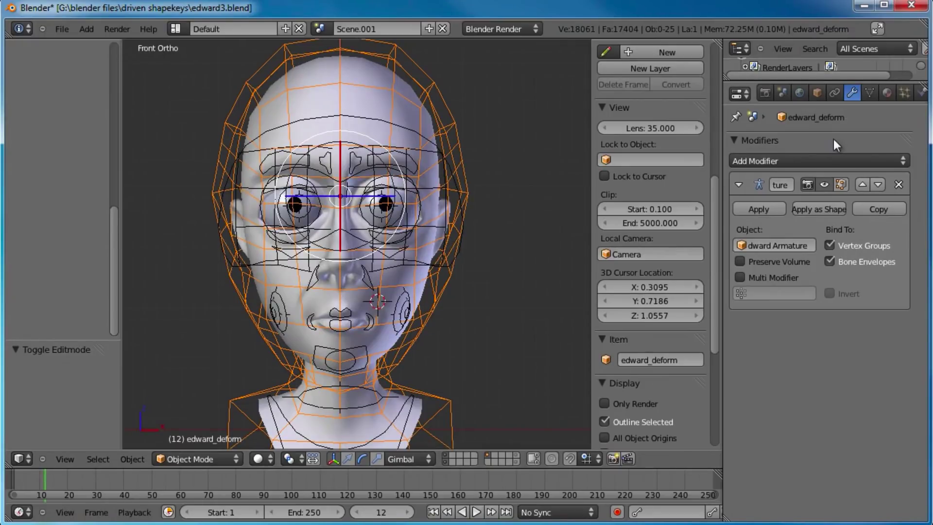
{"action": "left_click", "coordinate": [871, 94]}
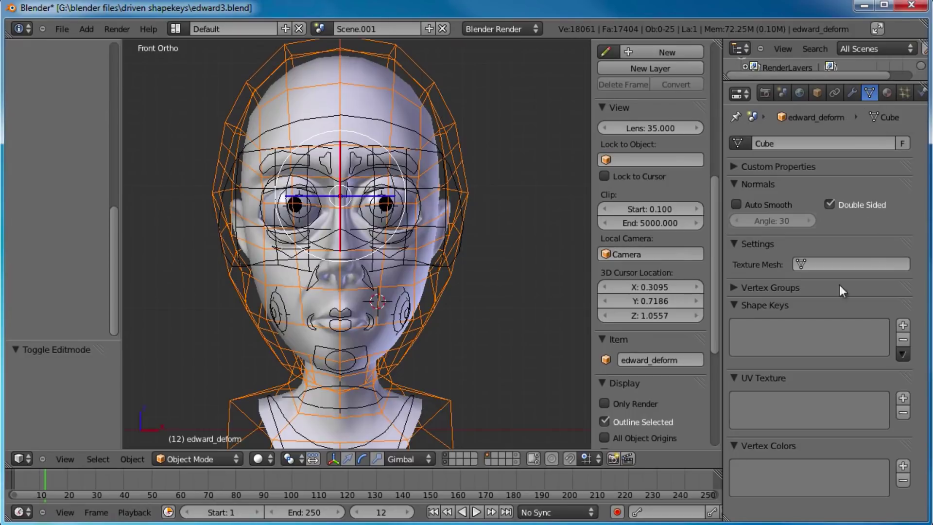
- Add a basis shape key and a second shape key named flattened to the edward_deform cage
{"action": "left_click", "coordinate": [902, 325]}
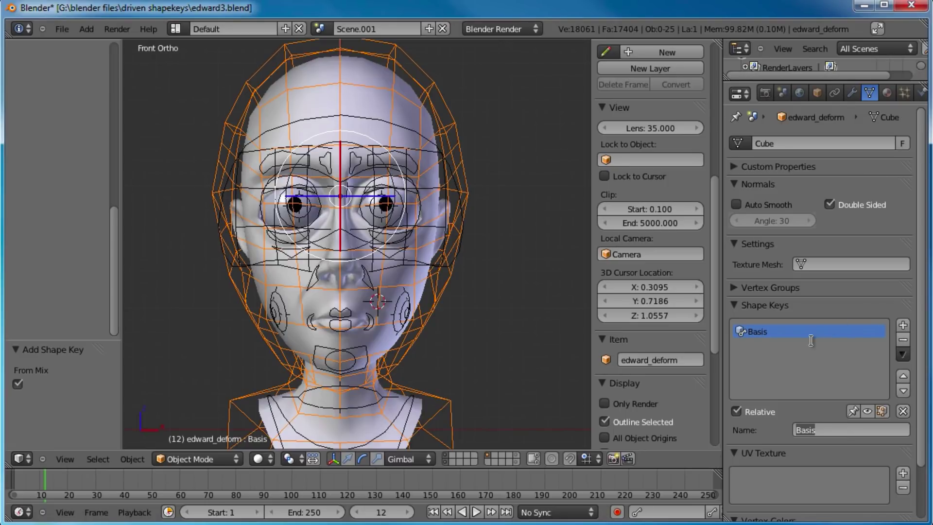
{"action": "left_click", "coordinate": [794, 349]}
{"action": "left_click", "coordinate": [904, 326]}
{"action": "left_click", "coordinate": [841, 428]}
{"action": "type", "text": "s"}
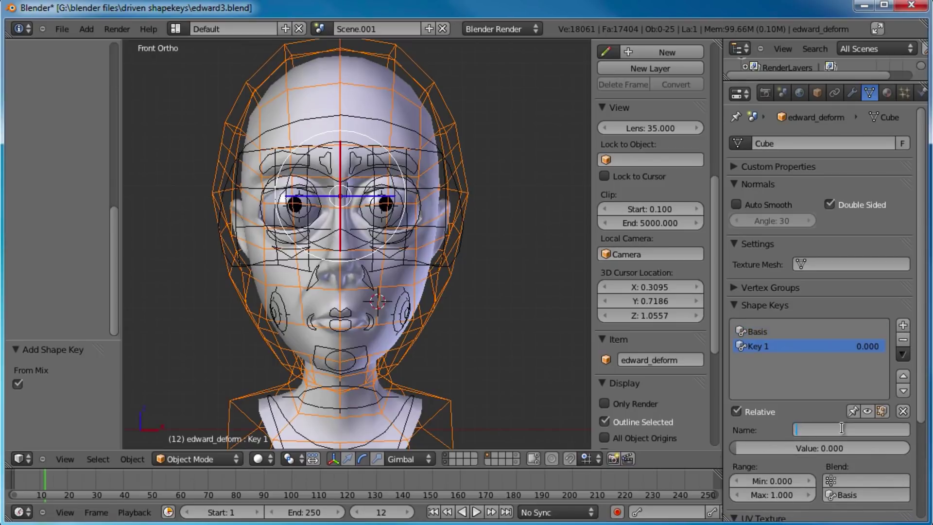
{"action": "type", "text": "lattened"}
{"action": "key", "text": "Return"}
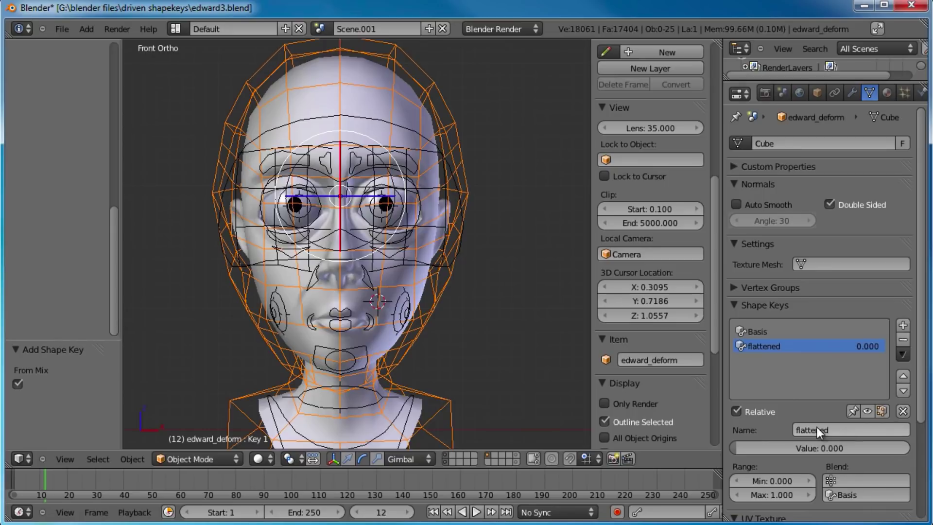
- Scale all the cage's vertices along the Y axis to about 0.255 in the flattened shape key
{"action": "middle_click_drag", "start_coordinate": [559, 281], "coordinate": [412, 267]}
{"action": "key", "text": "Tab"}
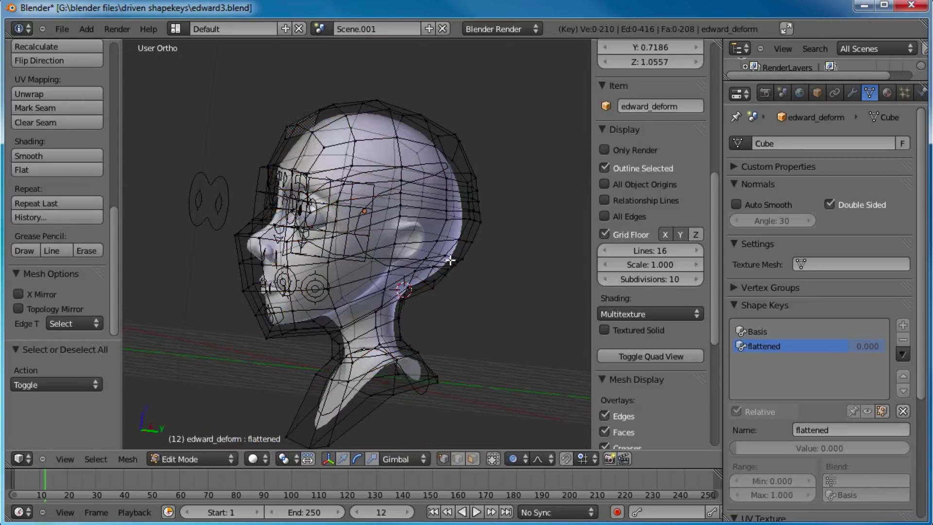
{"action": "key", "text": "a"}
{"action": "key", "text": "s"}
{"action": "key", "text": "y"}
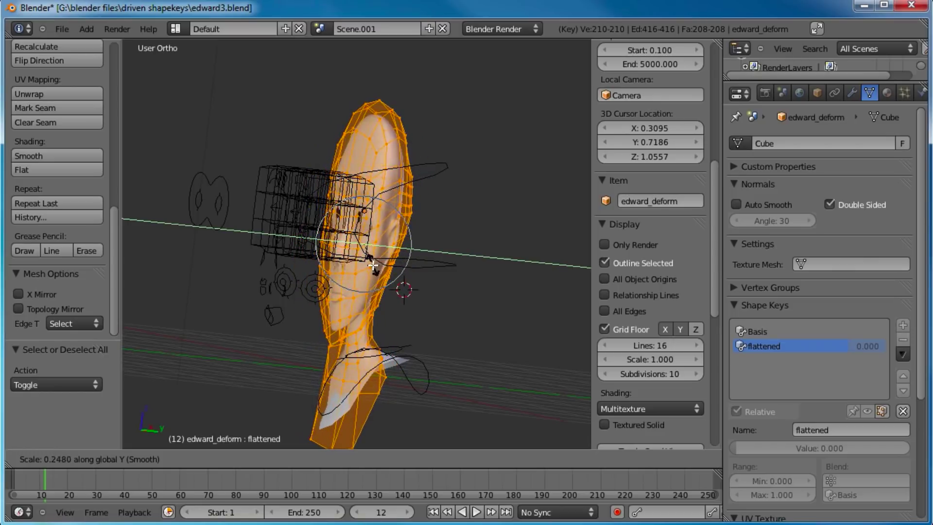
{"action": "left_click", "coordinate": [376, 264]}
- Squash the whole cage further along the Y axis, to about 0.3 of its depth, and leave mesh editing
{"action": "key", "text": "KP_3"}
{"action": "scroll", "coordinate": [461, 205], "scroll_direction": "up", "scroll_amount": 2}
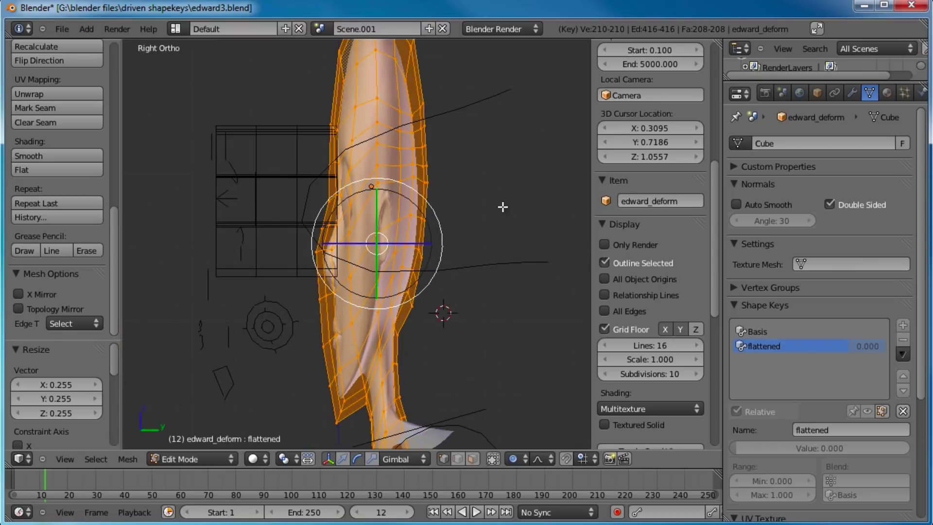
{"action": "key", "text": "s"}
{"action": "key", "text": "y"}
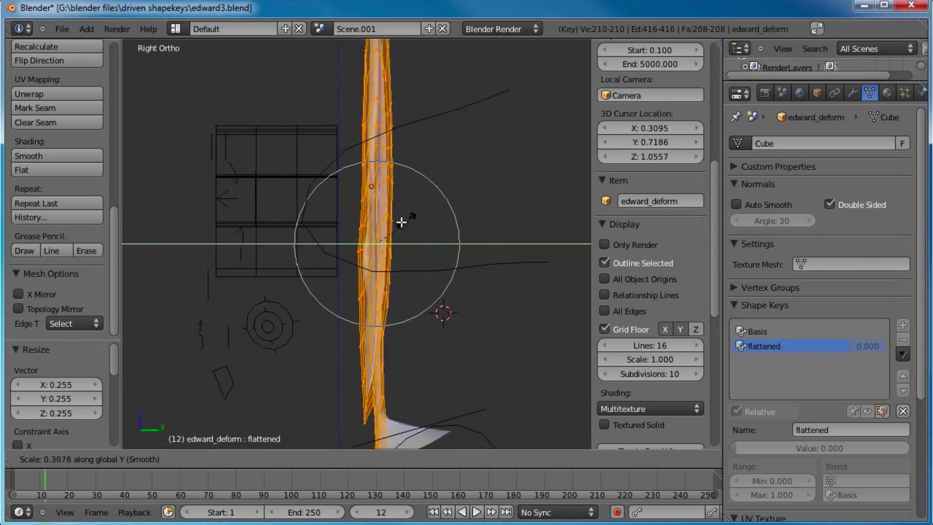
{"action": "left_click", "coordinate": [399, 222]}
{"action": "key", "text": "Tab"}
- Raise the flattened shape key's value and test the thin head by trial-rotating the head bone
{"action": "middle_click_drag", "start_coordinate": [402, 219], "coordinate": [356, 217]}
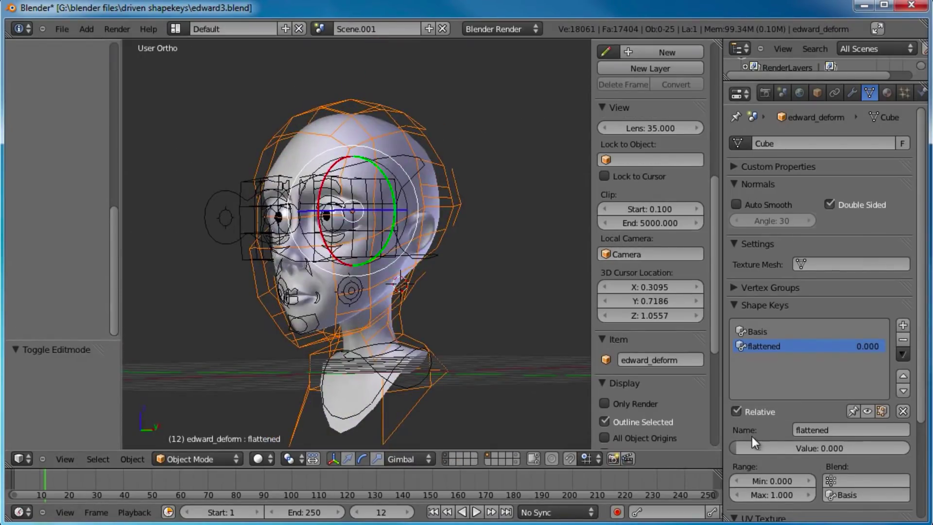
{"action": "left_click_drag", "start_coordinate": [753, 445], "coordinate": [841, 448]}
{"action": "middle_click_drag", "start_coordinate": [579, 340], "coordinate": [363, 307]}
{"action": "right_click", "coordinate": [423, 173]}
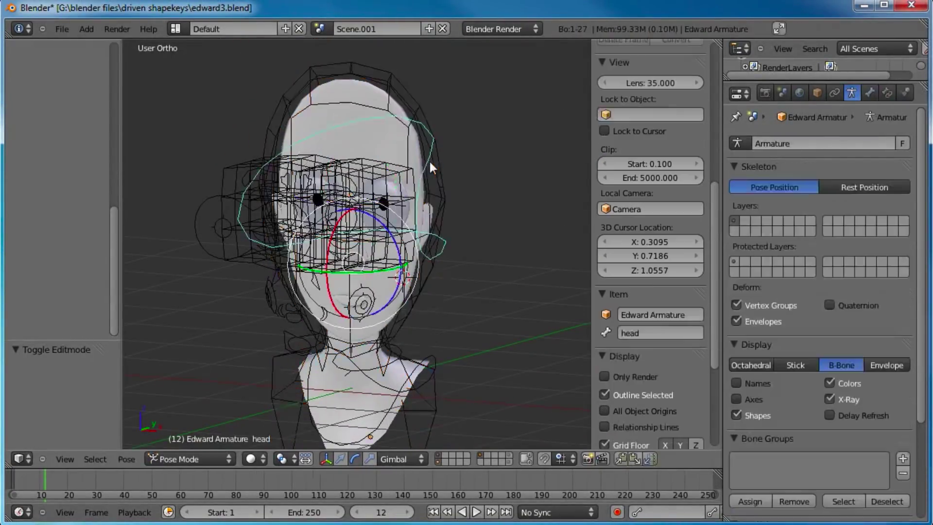
{"action": "key", "text": "r"}
{"action": "key", "text": "r"}
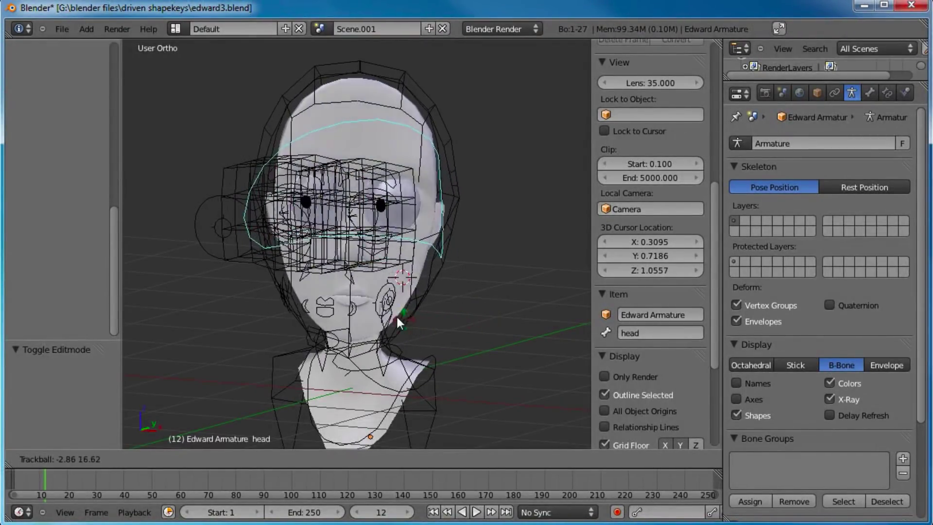
{"action": "right_click", "coordinate": [390, 306]}
- Reselect the deform cage and set the flattened shape key's value to 0.865
{"action": "middle_click_drag", "start_coordinate": [515, 284], "coordinate": [457, 277]}
{"action": "right_click", "coordinate": [412, 386]}
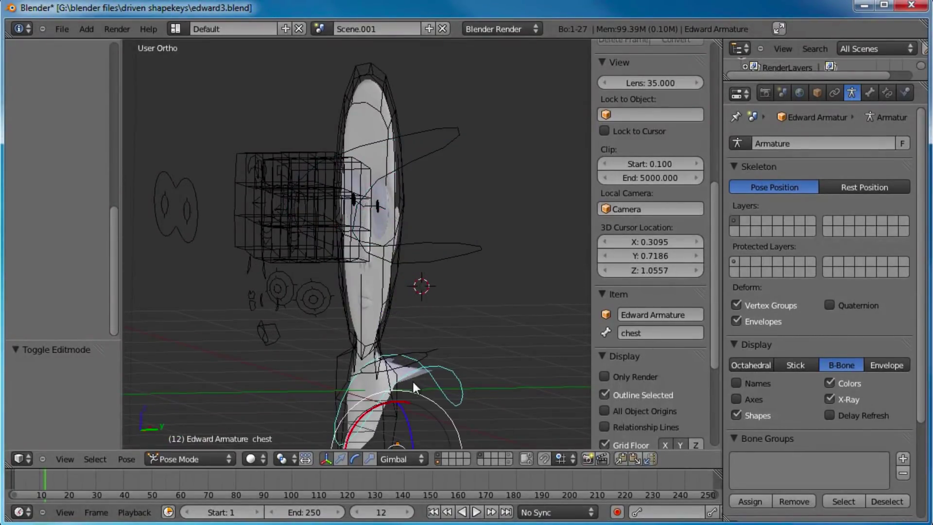
{"action": "right_click", "coordinate": [376, 115]}
{"action": "left_click_drag", "start_coordinate": [858, 447], "coordinate": [830, 447]}
- Rotate the head bone freely in trackball mode to test the partly flattened head
{"action": "middle_click_drag", "start_coordinate": [514, 261], "coordinate": [465, 252]}
{"action": "right_click", "coordinate": [412, 269]}
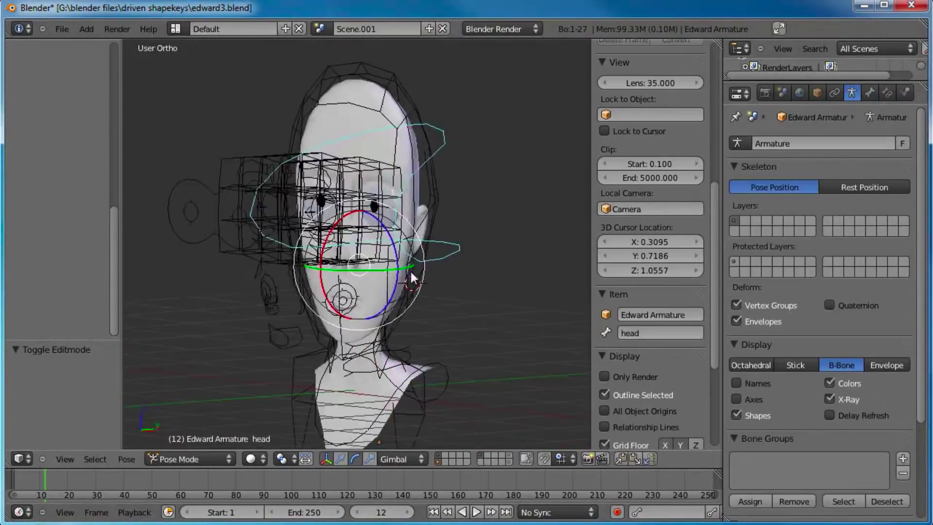
{"action": "middle_click_drag", "start_coordinate": [412, 269], "coordinate": [377, 269]}
{"action": "key", "text": "r"}
{"action": "key", "text": "r"}
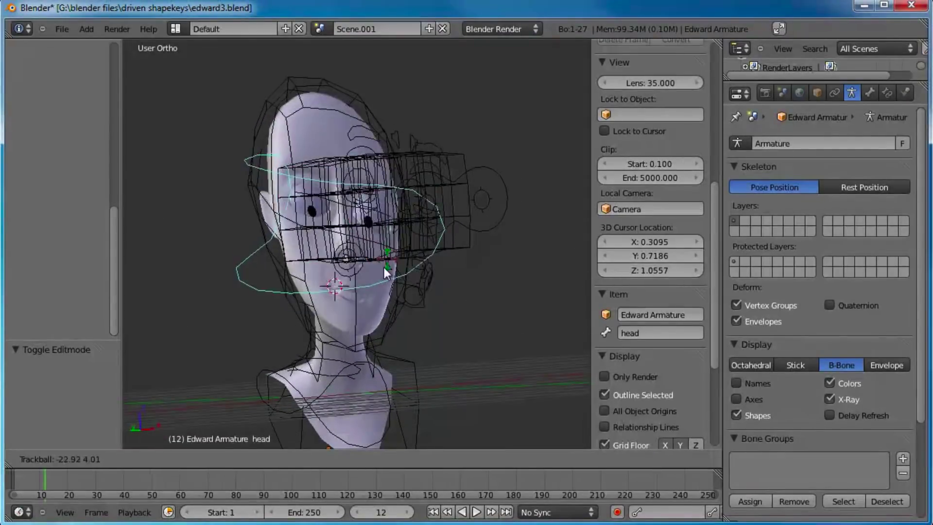
{"action": "left_click", "coordinate": [470, 275]}
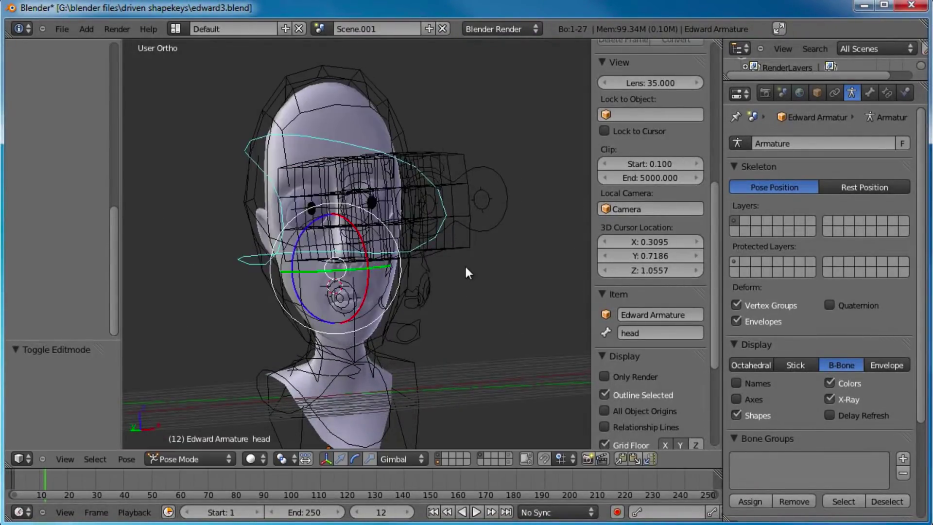
- Reselect the deform cage and reset the flattened shape key's value to 0
{"action": "middle_click_drag", "start_coordinate": [470, 269], "coordinate": [394, 236]}
{"action": "right_click", "coordinate": [392, 142]}
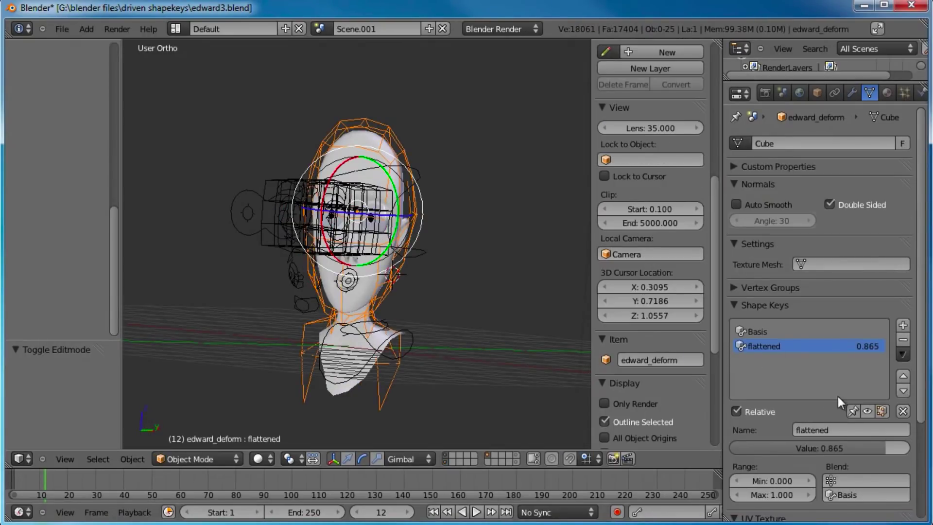
{"action": "left_click_drag", "start_coordinate": [829, 445], "coordinate": [669, 436]}
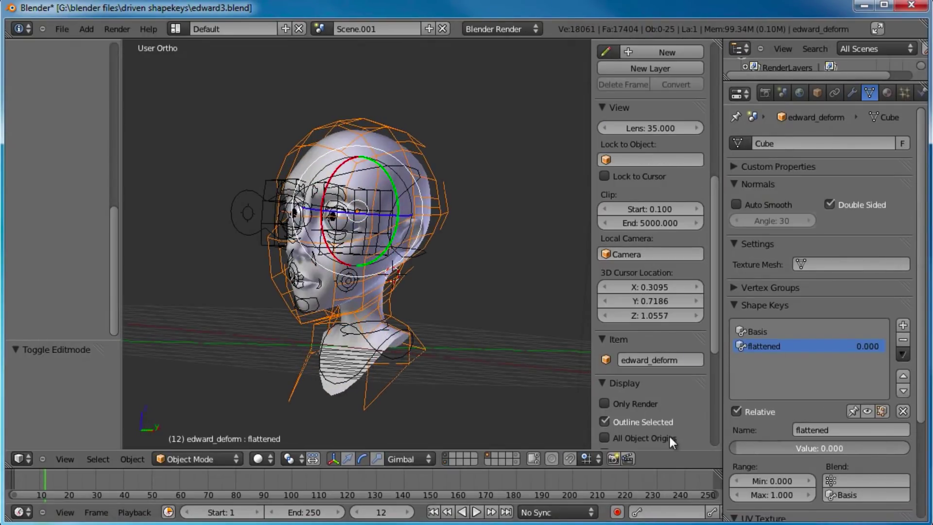
- Add another shape key to the deform cage and name it flattened head
{"action": "left_click", "coordinate": [903, 325]}
{"action": "left_click", "coordinate": [834, 430]}
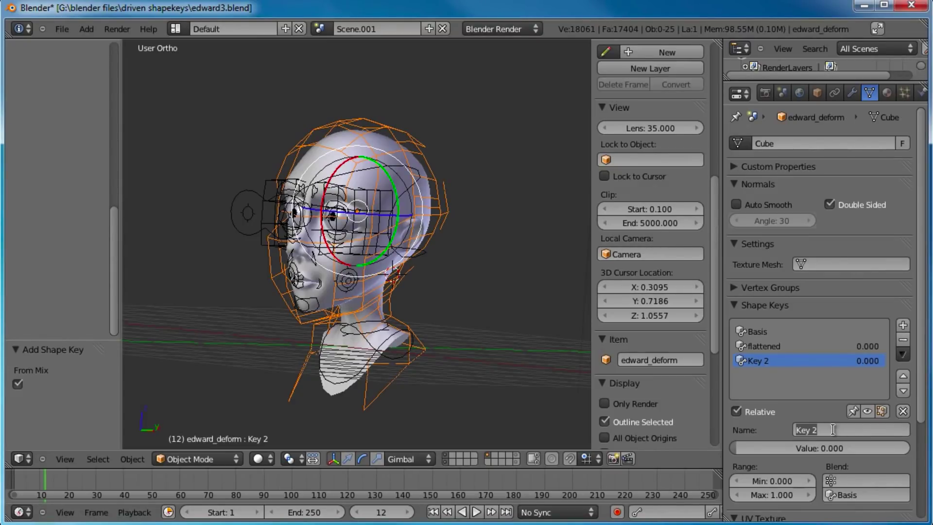
{"action": "type", "text": "flattened head"}
{"action": "key", "text": "Return"}
- Select the cage vertices above the eyebrows and scale them along Z to about 0.031
{"action": "key", "text": "Tab"}
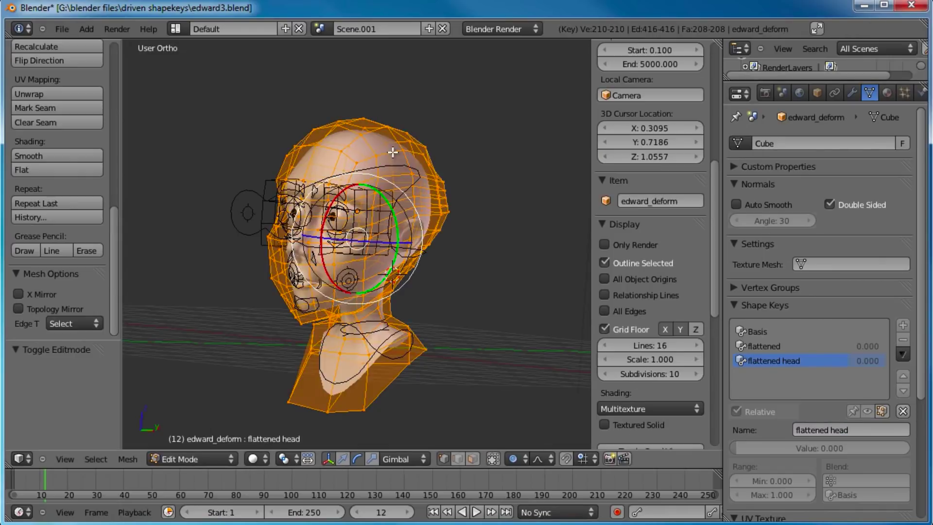
{"action": "key", "text": "KP_1"}
{"action": "key", "text": "a"}
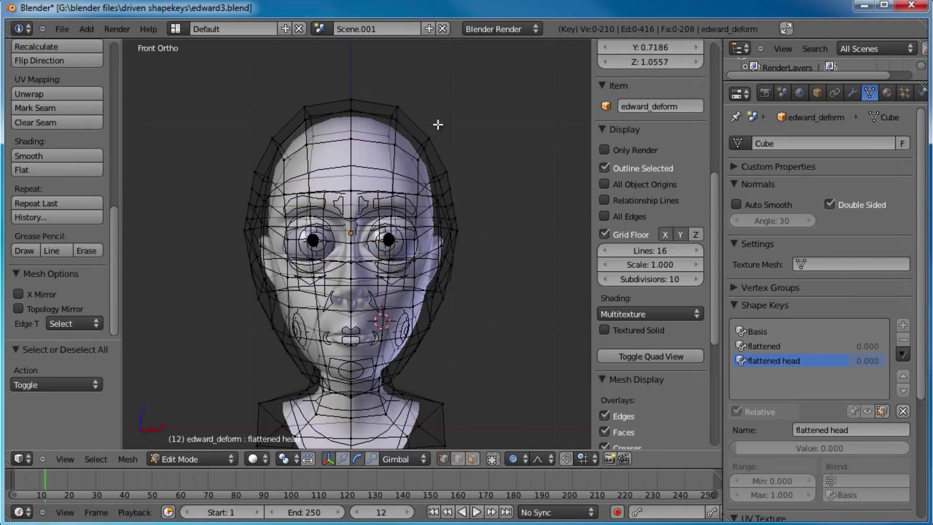
{"action": "key", "text": "b"}
{"action": "left_click_drag", "start_coordinate": [482, 88], "coordinate": [210, 199]}
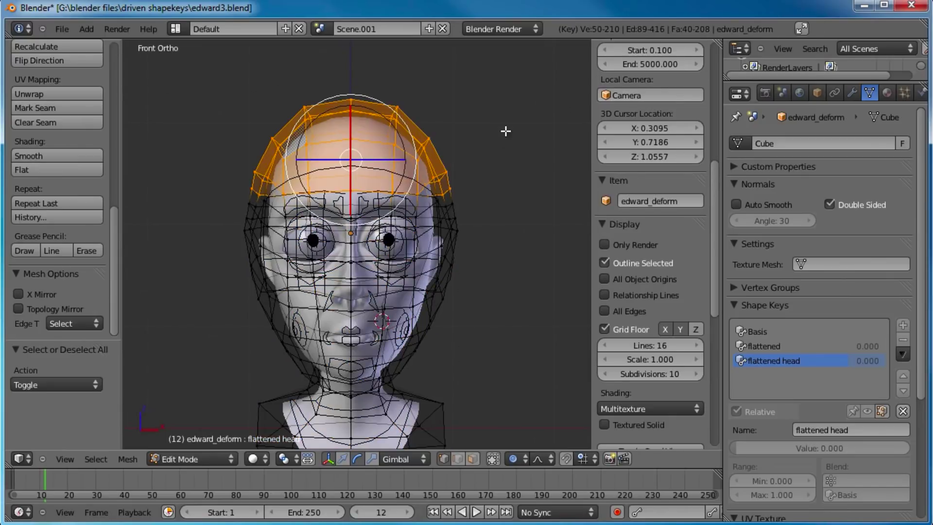
{"action": "key", "text": "s"}
{"action": "key", "text": "z"}
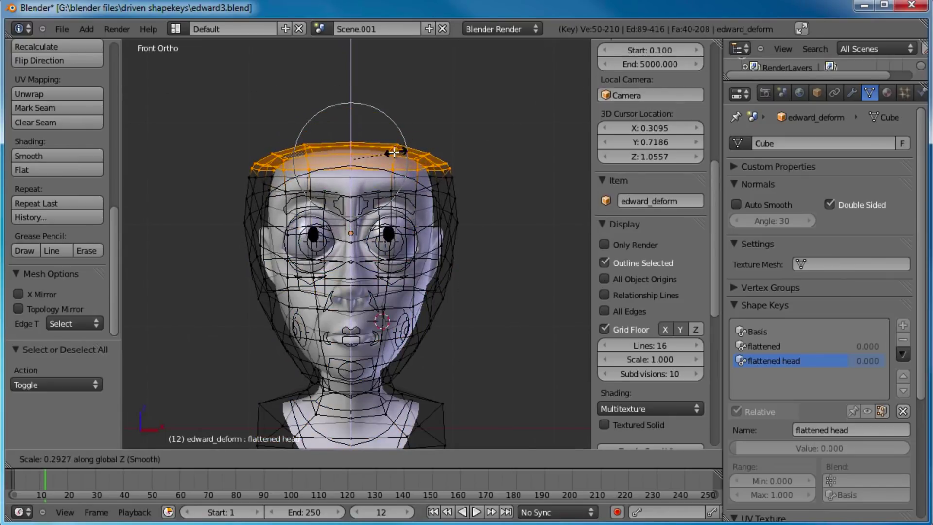
{"action": "left_click", "coordinate": [355, 156]}
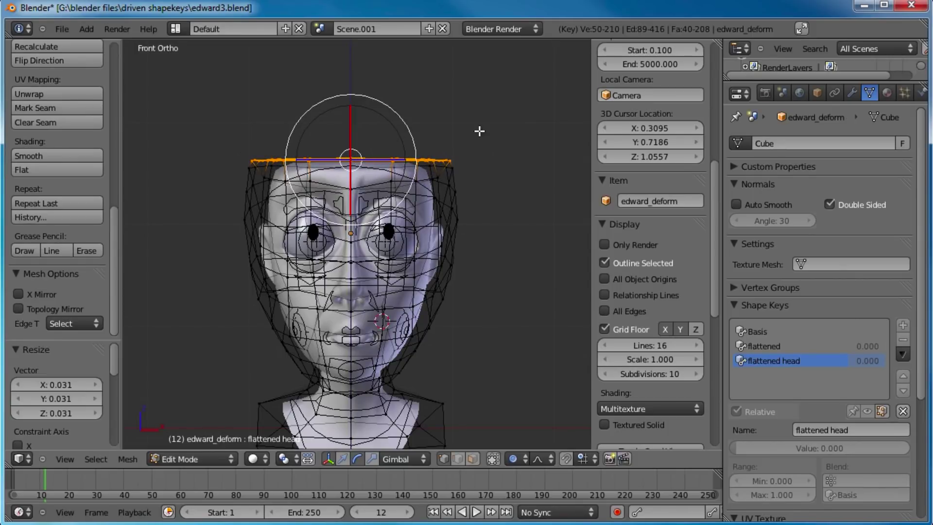
- Lower the flattened top vertices by about 0.308 along Z and leave mesh editing
{"action": "key", "text": "g"}
{"action": "key", "text": "z"}
{"action": "left_click", "coordinate": [478, 162]}
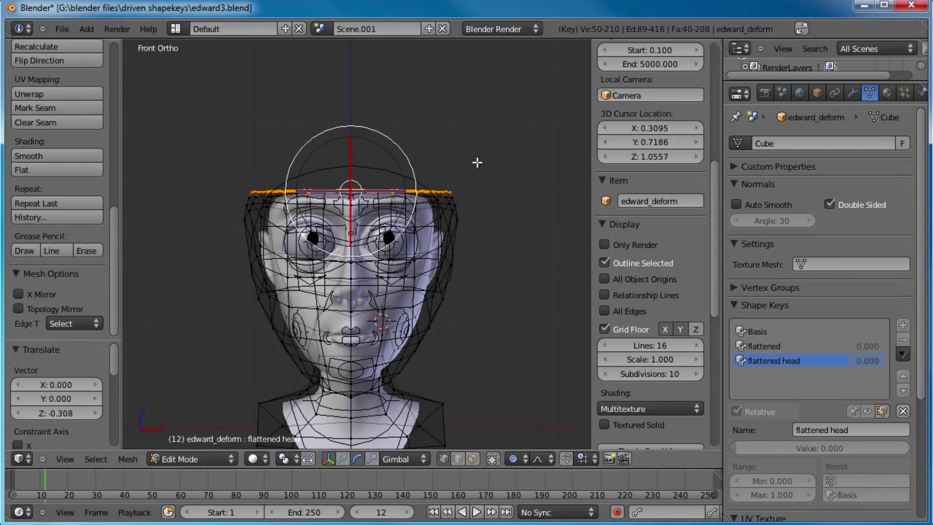
{"action": "key", "text": "Tab"}
- Set the flattened head shape key's value to 1 and view the deformed head from several angles
{"action": "middle_click_drag", "start_coordinate": [467, 180], "coordinate": [476, 205]}
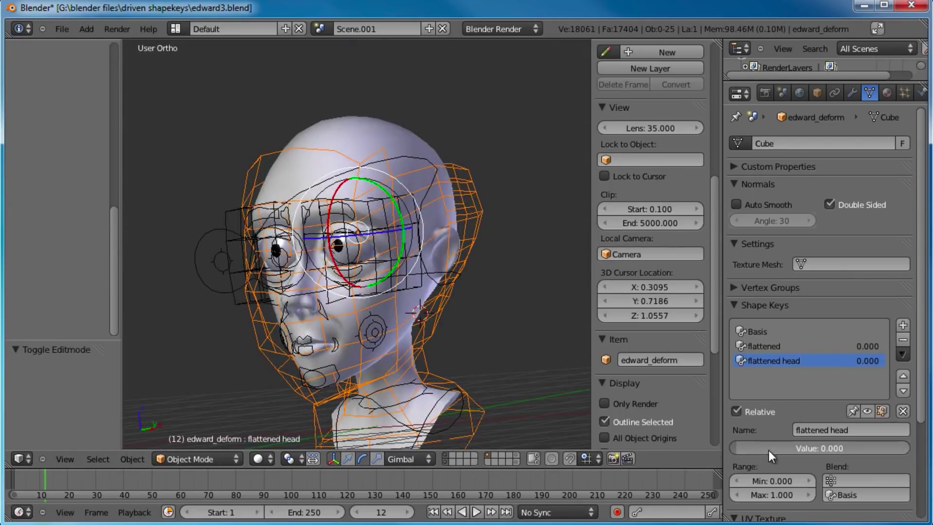
{"action": "left_click_drag", "start_coordinate": [788, 450], "coordinate": [912, 448]}
{"action": "middle_click_drag", "start_coordinate": [340, 214], "coordinate": [380, 247]}
- Enlarge the cage's flat top vertices uniformly to about 1.34 to widen the top of the head
{"action": "key", "text": "KP_1"}
{"action": "key", "text": "Tab"}
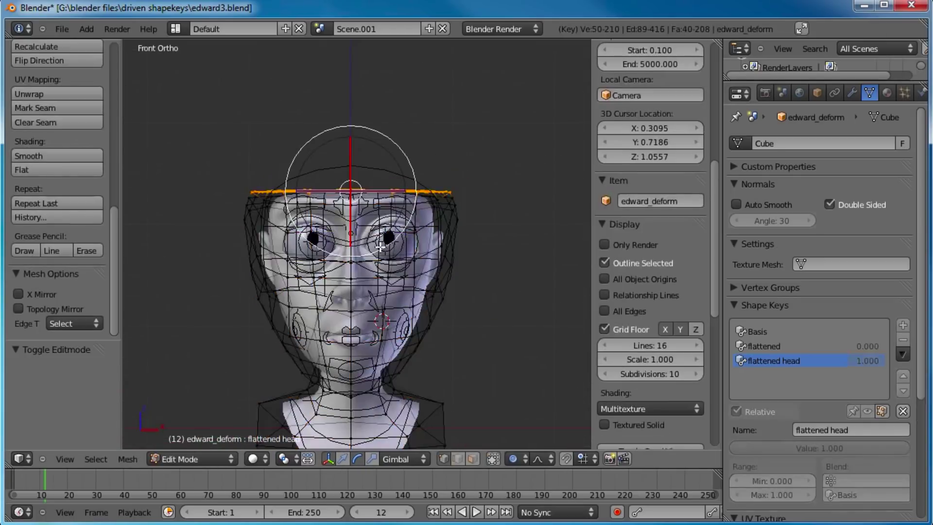
{"action": "scroll", "coordinate": [380, 247], "scroll_direction": "up", "scroll_amount": 3}
{"action": "key", "text": "s"}
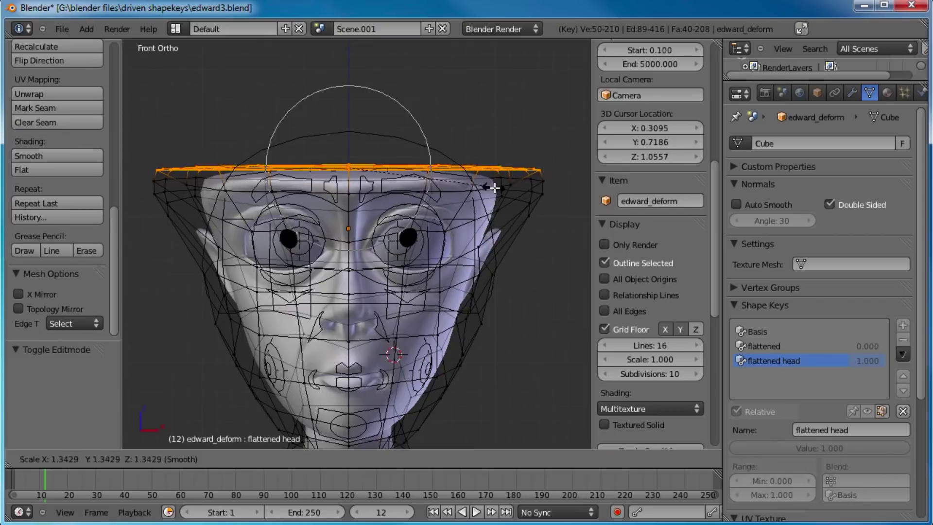
{"action": "left_click", "coordinate": [498, 188]}
{"action": "scroll", "coordinate": [412, 231], "scroll_direction": "down", "scroll_amount": 4}
{"action": "key", "text": "Tab"}
- Reset the flattened head shape key's value to 0
{"action": "middle_click_drag", "start_coordinate": [316, 243], "coordinate": [388, 275]}
{"action": "left_click_drag", "start_coordinate": [826, 448], "coordinate": [463, 416]}
{"action": "middle_click_drag", "start_coordinate": [462, 417], "coordinate": [474, 262]}
{"action": "left_click", "coordinate": [743, 307]}
- Duplicate the cheek.L bone in armature editing and place the copy at eye height, about -0.288 in Y and 0.88 in Z
{"action": "middle_click_drag", "start_coordinate": [429, 232], "coordinate": [371, 243]}
{"action": "right_click", "coordinate": [348, 273]}
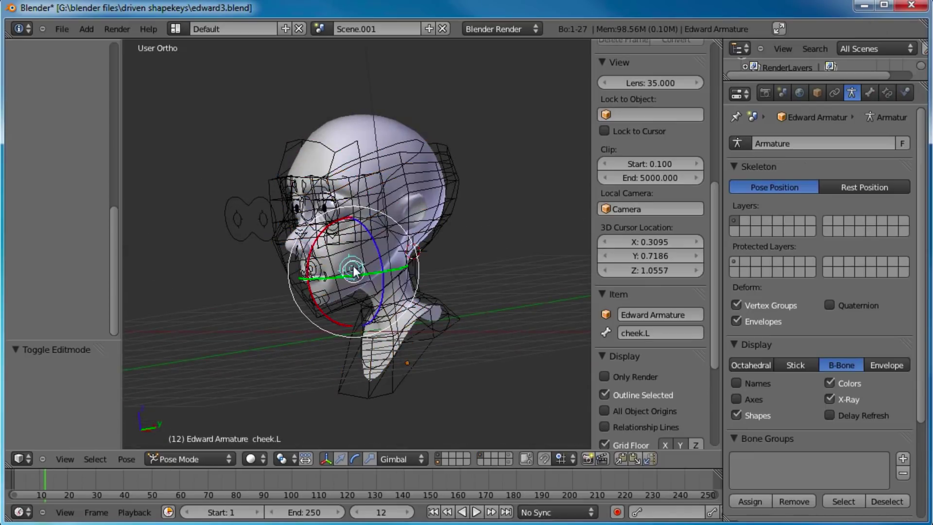
{"action": "key", "text": "KP_3"}
{"action": "scroll", "coordinate": [353, 266], "scroll_direction": "up", "scroll_amount": 4}
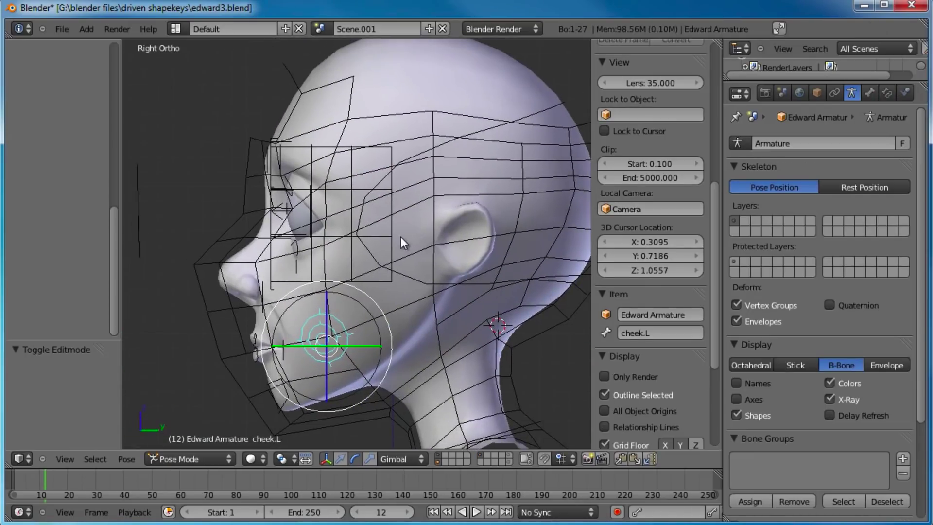
{"action": "middle_click_drag", "start_coordinate": [326, 323], "coordinate": [351, 310], "text": "shift"}
{"action": "key", "text": "Tab"}
{"action": "middle_click_drag", "start_coordinate": [391, 232], "coordinate": [403, 250], "text": "shift"}
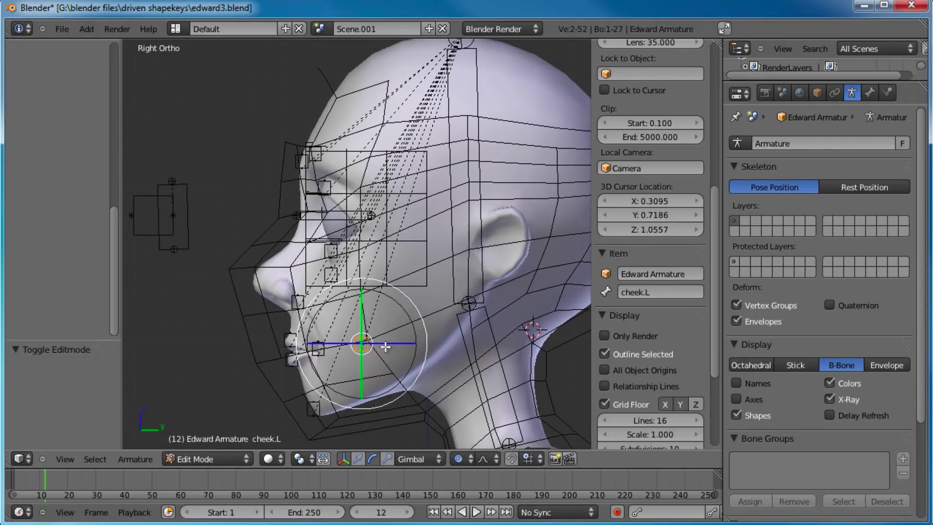
{"action": "key", "text": "shift+d"}
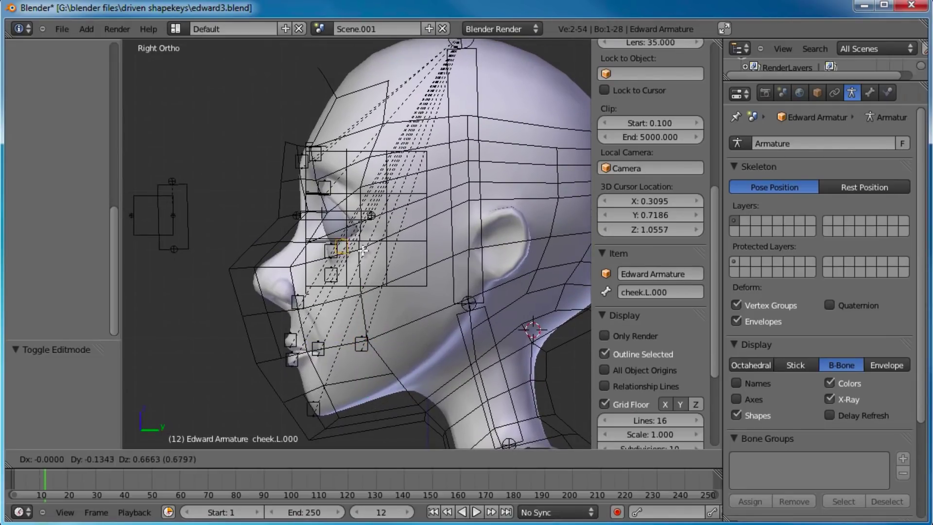
{"action": "left_click", "coordinate": [342, 224]}
- Shift the duplicated bone by about -0.132 in X and 0.012 in Z onto the left pupil
{"action": "key", "text": "KP_1"}
{"action": "scroll", "coordinate": [425, 212], "scroll_direction": "up", "scroll_amount": 4}
{"action": "key", "text": "g"}
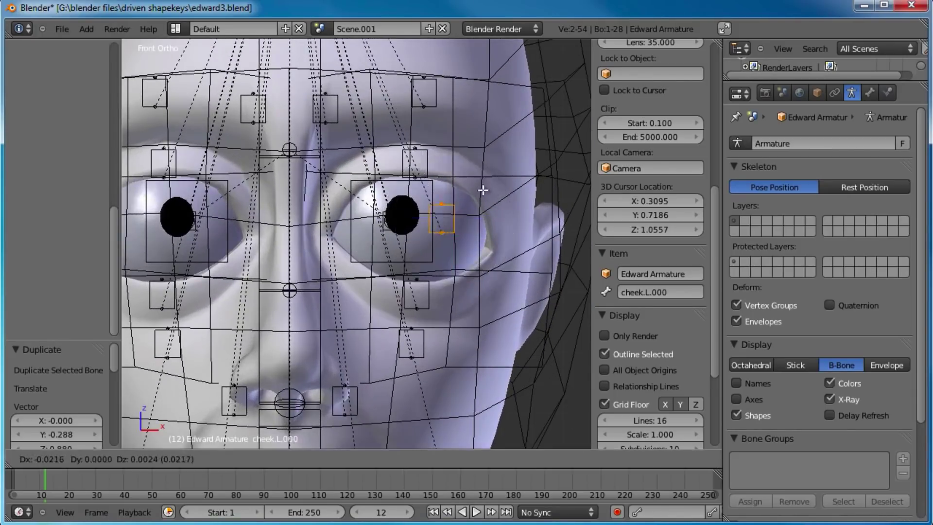
{"action": "left_click", "coordinate": [453, 187]}
{"action": "scroll", "coordinate": [445, 188], "scroll_direction": "down", "scroll_amount": 2}
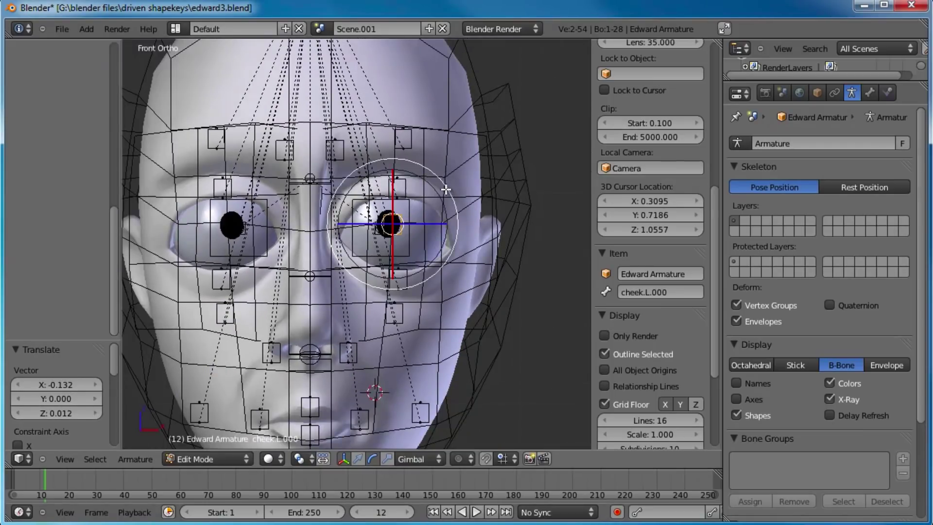
- Rename the duplicated bone to DEF_eye.L
{"action": "left_click", "coordinate": [677, 293]}
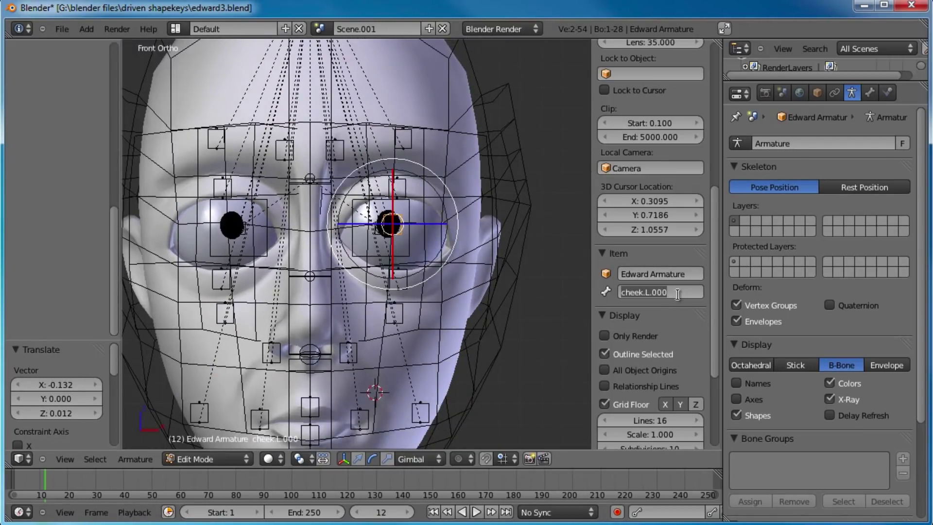
{"action": "type", "text": "DEF_eye.L"}
{"action": "key", "text": "Return"}
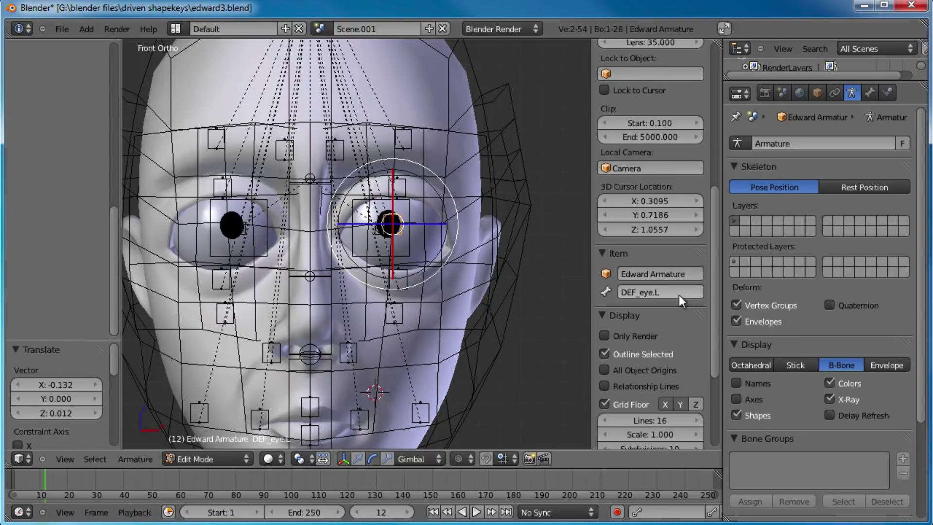
- Move the DEF_eye.L bone by about -0.050 in X, -0.015 in Y and -0.013 in Z near the left pupil
{"action": "middle_click_drag", "start_coordinate": [335, 177], "coordinate": [447, 265]}
{"action": "key", "text": "g"}
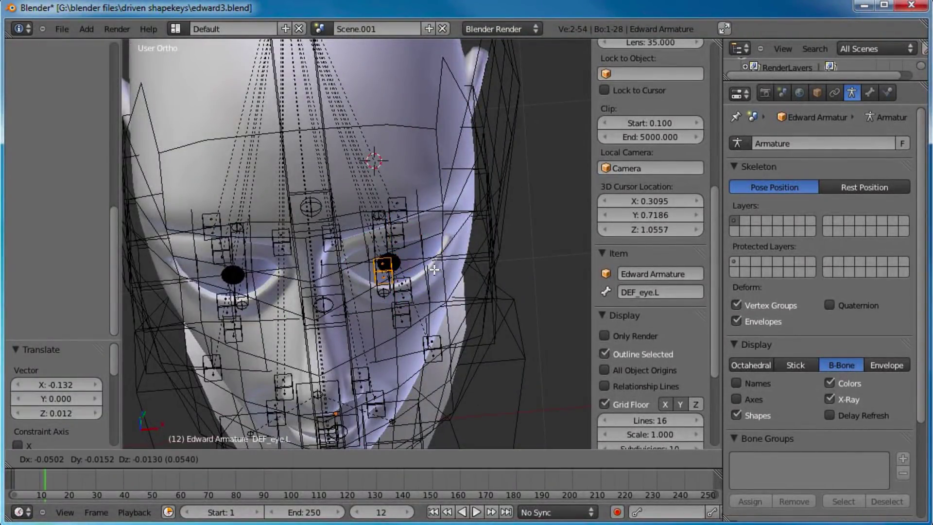
{"action": "left_click", "coordinate": [434, 270]}
- In the side view, shift the DEF_eye.L bone forward by about -0.049 in Y and -0.001 in Z
{"action": "middle_click_drag", "start_coordinate": [389, 253], "coordinate": [372, 179]}
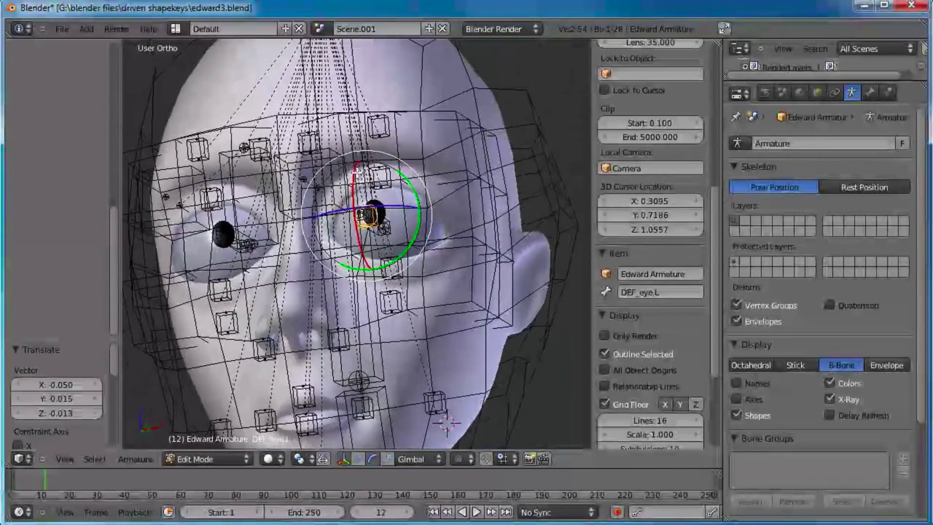
{"action": "key", "text": "KP_3"}
{"action": "scroll", "coordinate": [306, 225], "scroll_direction": "up", "scroll_amount": 2}
{"action": "scroll", "coordinate": [306, 225], "scroll_direction": "up", "scroll_amount": 5}
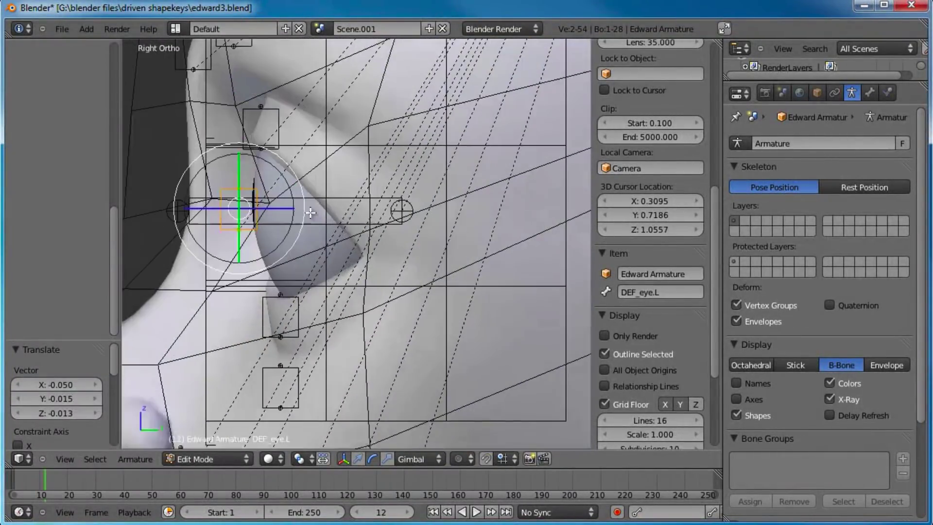
{"action": "key", "text": "g"}
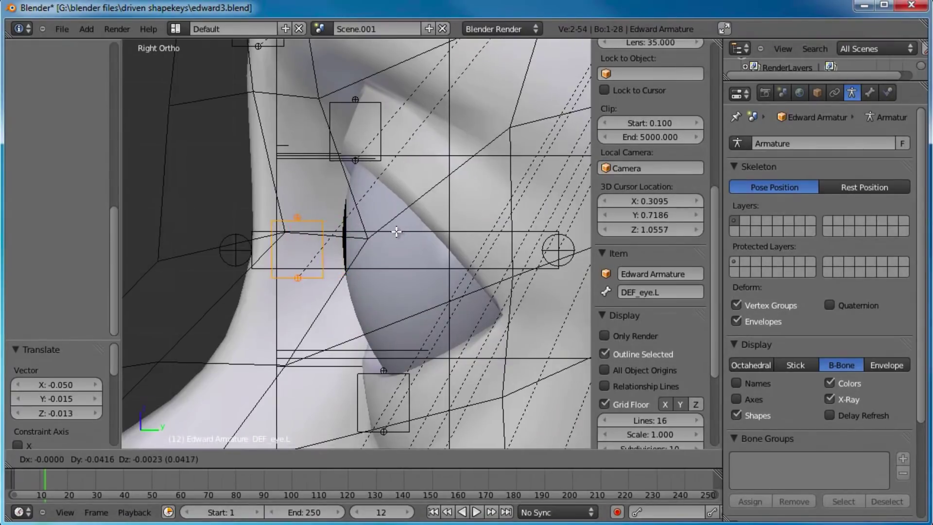
{"action": "left_click", "coordinate": [392, 231]}
- Parent the DEF_eye.L bone to the eye.L bone with Keep Offset
{"action": "middle_click_drag", "start_coordinate": [393, 232], "coordinate": [432, 248]}
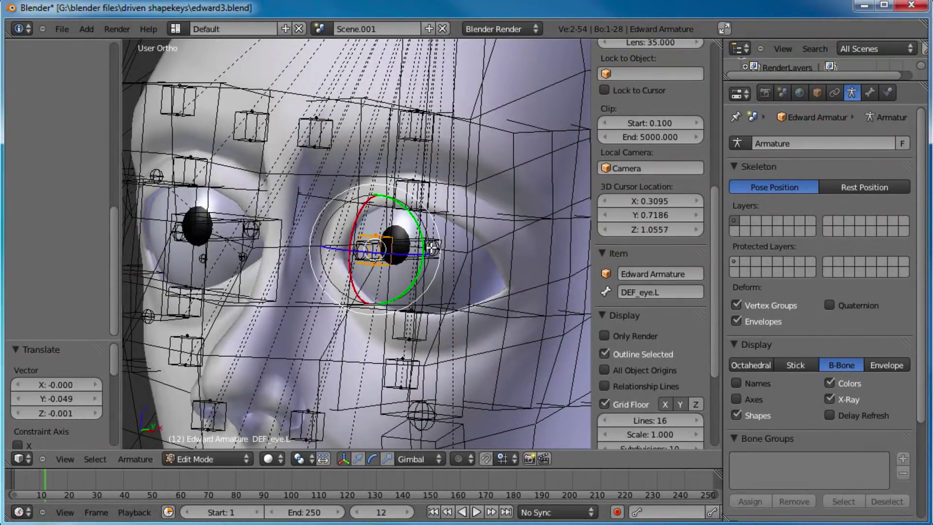
{"action": "middle_click_drag", "start_coordinate": [431, 248], "coordinate": [437, 251]}
{"action": "right_click", "coordinate": [406, 245], "text": "shift"}
{"action": "key", "text": "ctrl+p"}
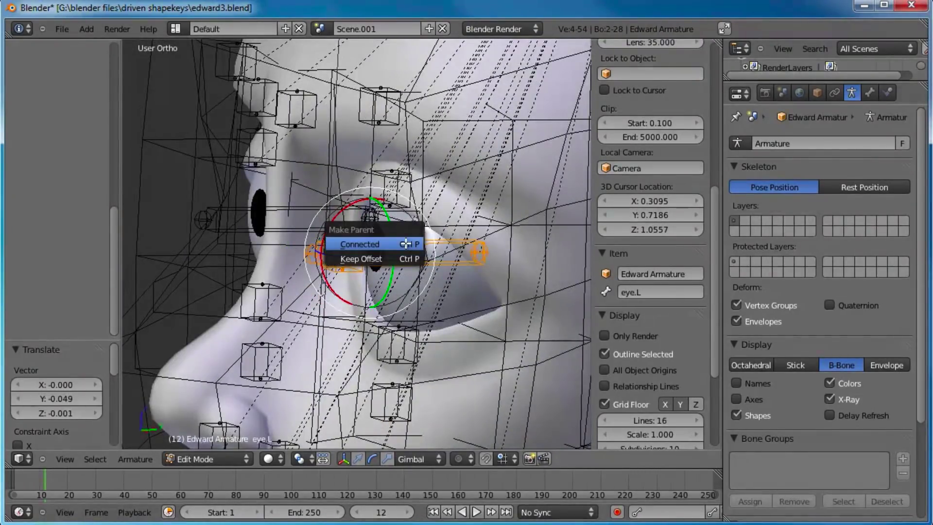
{"action": "left_click", "coordinate": [369, 258]}
- Place the 3D cursor on the face's centre line between the eyes and duplicate only DEF_eye.L in place
{"action": "mouse_move", "coordinate": [370, 258]}
{"action": "middle_mouse_down"}
{"action": "mouse_move", "coordinate": [383, 283]}
{"action": "mouse_move", "coordinate": [383, 257]}
{"action": "middle_mouse_up"}
{"action": "right_click", "coordinate": [383, 239]}
{"action": "right_click", "coordinate": [379, 234]}
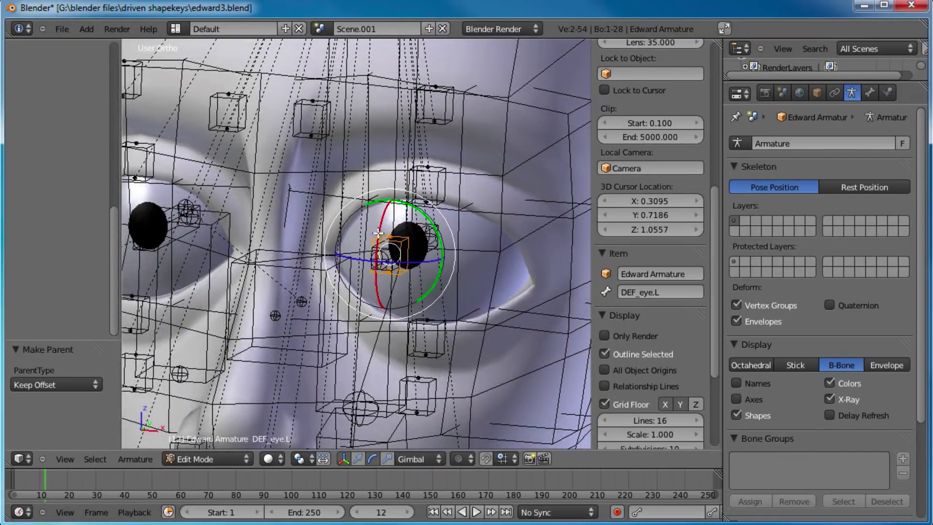
{"action": "key", "text": "KP_1"}
{"action": "scroll", "coordinate": [379, 234], "scroll_direction": "down", "scroll_amount": 2}
{"action": "middle_click_drag", "start_coordinate": [421, 262], "coordinate": [463, 253], "text": "shift"}
{"action": "scroll", "coordinate": [462, 253], "scroll_direction": "up", "scroll_amount": 2}
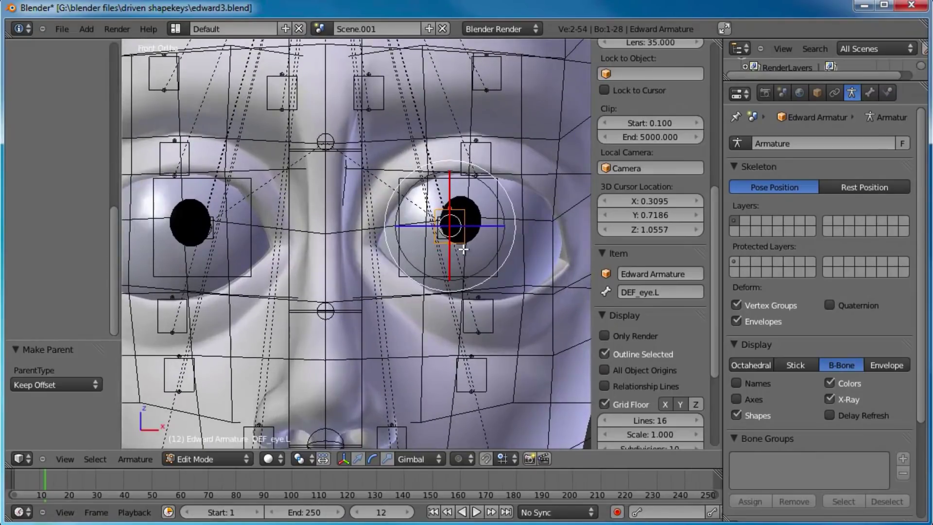
{"action": "middle_click_drag", "start_coordinate": [490, 223], "coordinate": [505, 236], "text": "shift"}
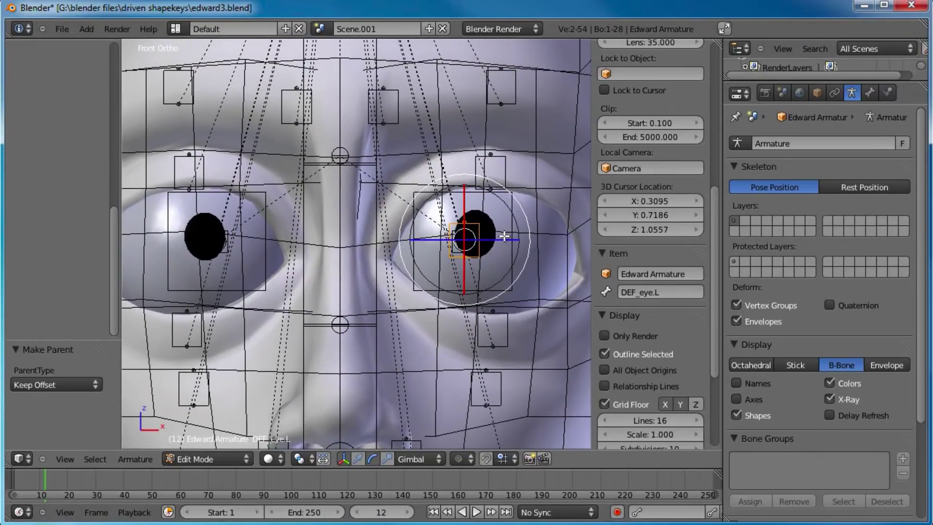
{"action": "left_click", "coordinate": [340, 241]}
{"action": "key", "text": "shift+d"}
{"action": "key", "text": "Escape"}
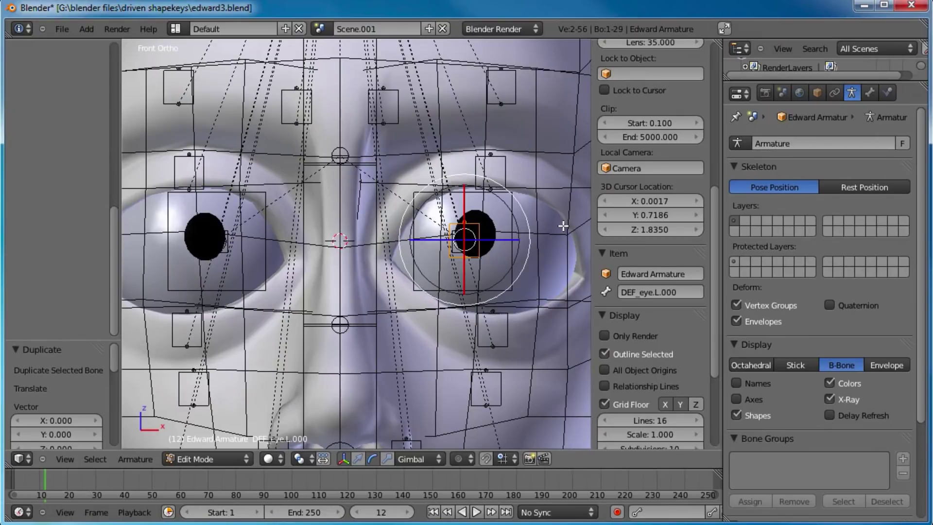
- Mirror the duplicated bone to the right eye by scaling it -1 along X with the 3D cursor as pivot
{"action": "type", "text": "sx-1"}
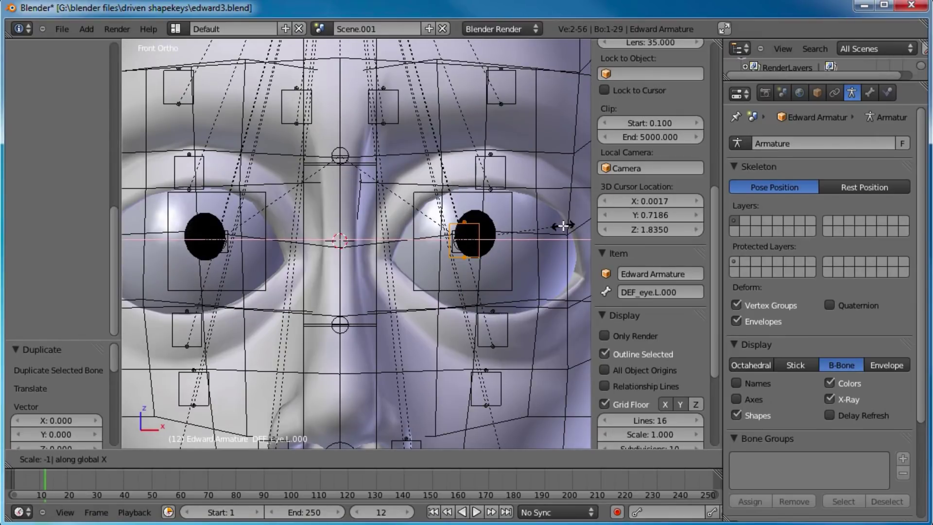
{"action": "key", "text": "Return"}
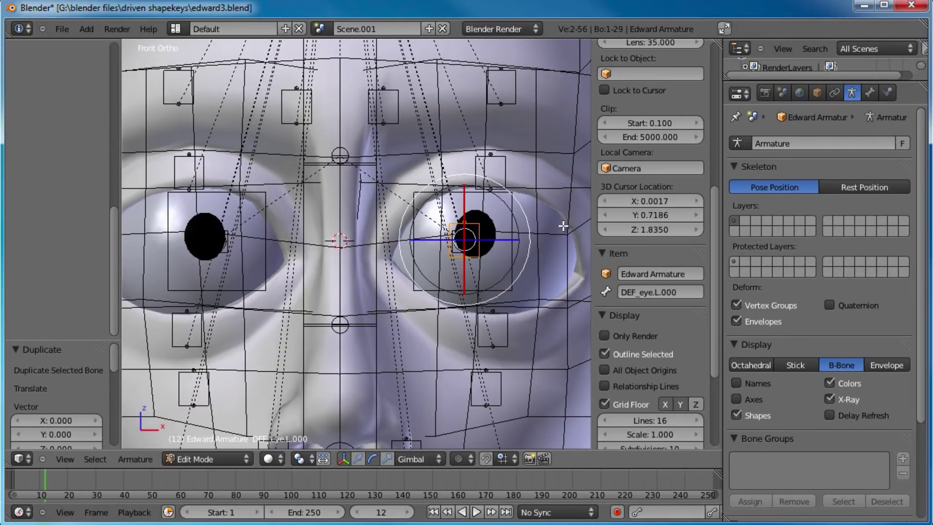
{"action": "key", "text": "period"}
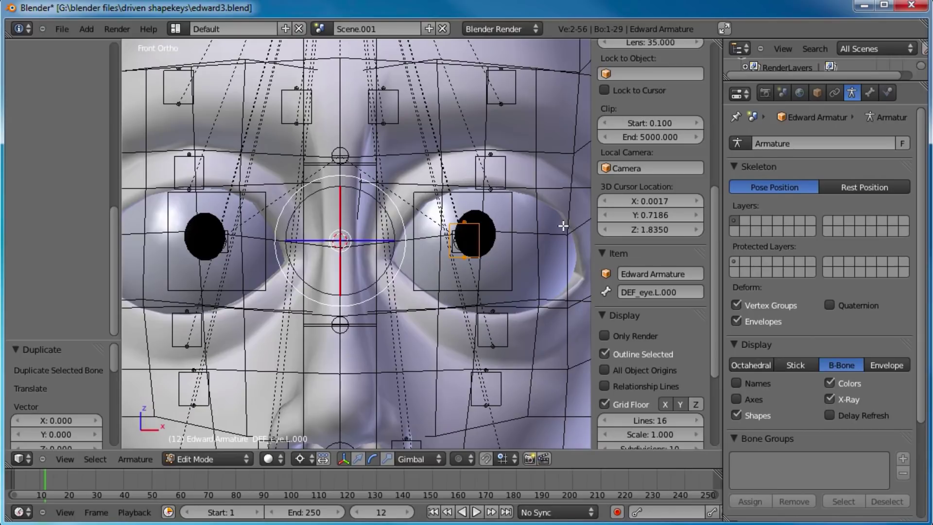
{"action": "type", "text": "sx"}
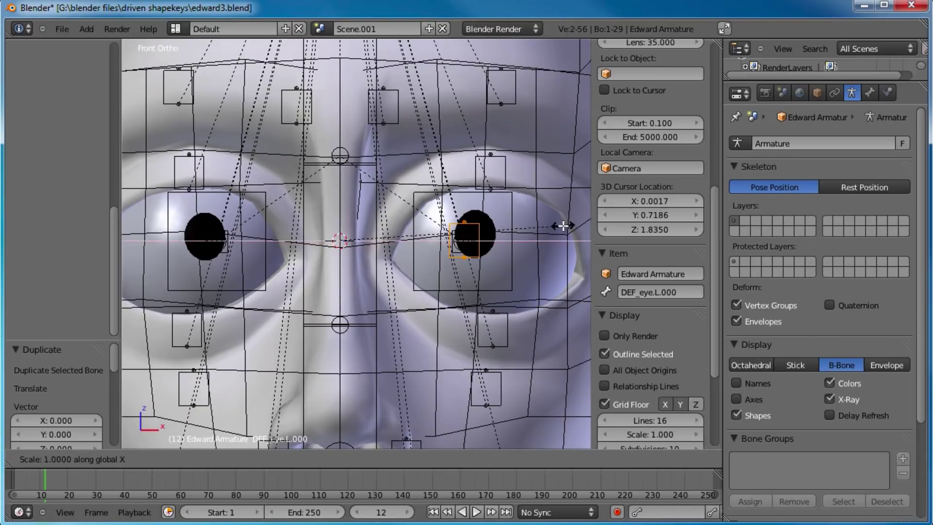
{"action": "type", "text": "-1"}
{"action": "key", "text": "Return"}
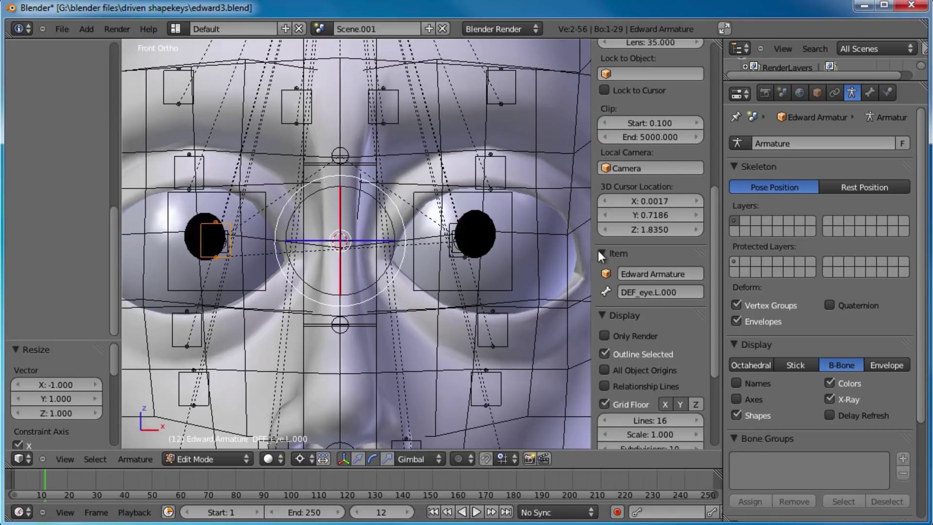
- Rename the mirrored bone to DEF_eye.R
{"action": "left_click", "coordinate": [661, 291]}
{"action": "left_click_drag", "start_coordinate": [656, 292], "coordinate": [756, 314]}
{"action": "key", "text": "BackSpace"}
{"action": "type", "text": "R"}
{"action": "key", "text": "Return"}
- Parent the DEF_eye.R bone to the eye.R bone with Keep Offset
{"action": "middle_click_drag", "start_coordinate": [469, 261], "coordinate": [436, 276]}
{"action": "middle_click_drag", "start_coordinate": [269, 210], "coordinate": [278, 236]}
{"action": "right_click", "coordinate": [261, 224], "text": "shift"}
{"action": "key", "text": "ctrl+p"}
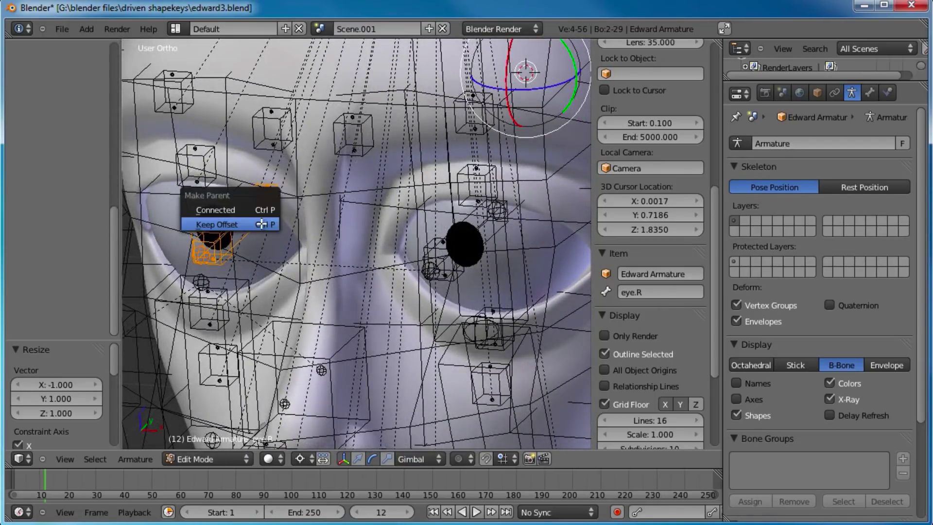
{"action": "left_click", "coordinate": [261, 221]}
- Return the armature to Pose Mode, clear the selection and select the DEF_eye.L bone
{"action": "key", "text": "Tab"}
{"action": "key", "text": "a"}
{"action": "middle_click_drag", "start_coordinate": [327, 249], "coordinate": [426, 372]}
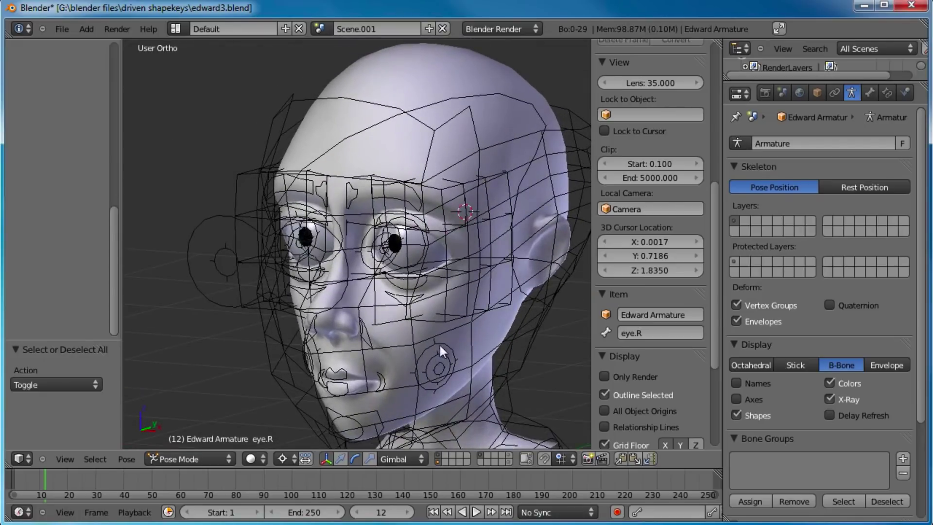
{"action": "scroll", "coordinate": [430, 320], "scroll_direction": "up", "scroll_amount": 5}
{"action": "right_click", "coordinate": [374, 225]}
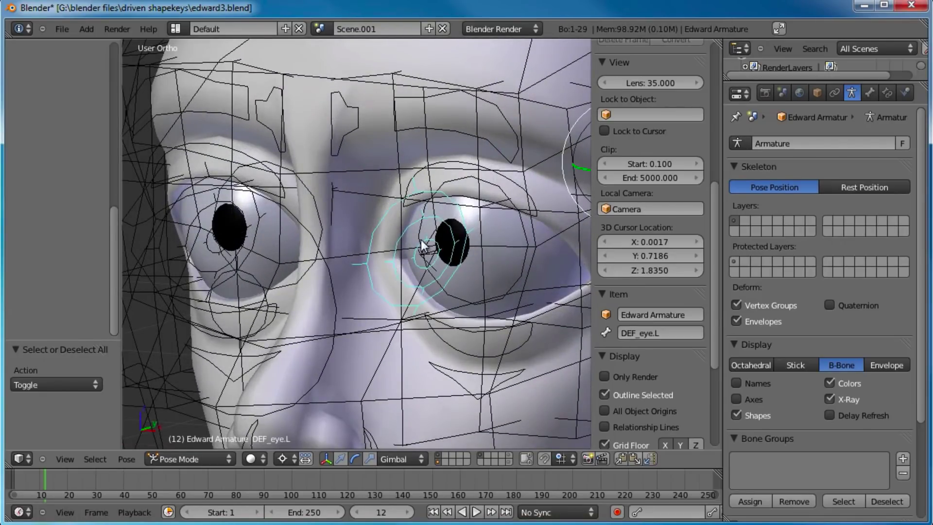
- Try moving the cheek.L bone in the front view
{"action": "scroll", "coordinate": [420, 246], "scroll_direction": "down", "scroll_amount": 6}
{"action": "middle_click_drag", "start_coordinate": [336, 256], "coordinate": [413, 236]}
{"action": "key", "text": "KP_1"}
{"action": "scroll", "coordinate": [438, 212], "scroll_direction": "down", "scroll_amount": 4}
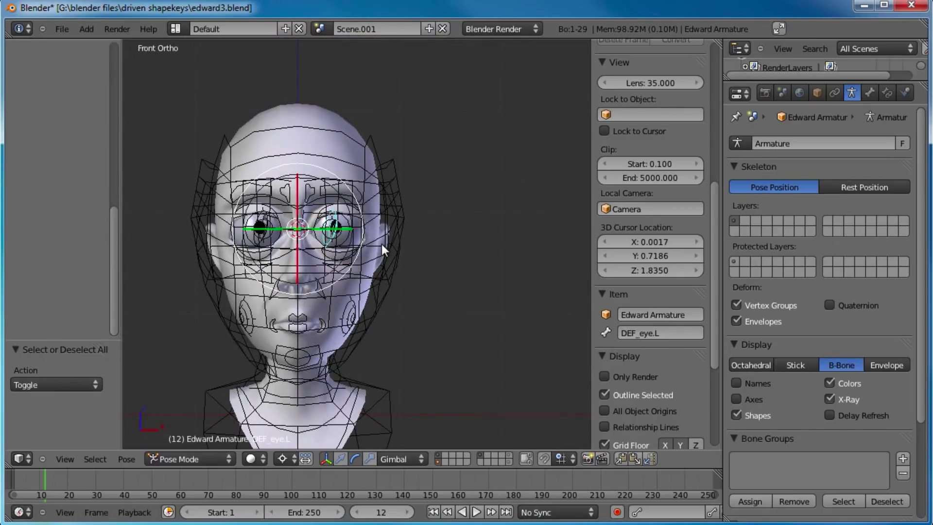
{"action": "right_click", "coordinate": [346, 307]}
{"action": "scroll", "coordinate": [355, 311], "scroll_direction": "up", "scroll_amount": 2}
{"action": "key", "text": "g"}
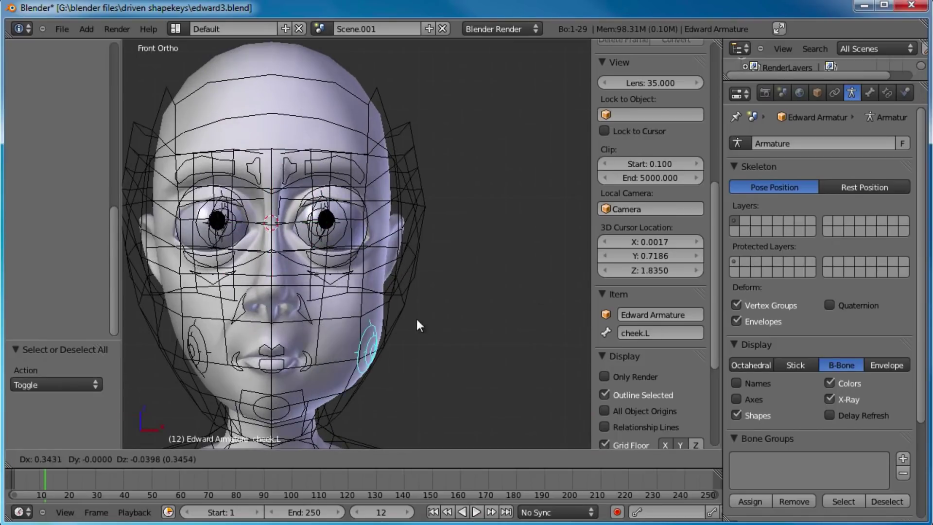
{"action": "right_click", "coordinate": [385, 319]}
{"action": "middle_click_drag", "start_coordinate": [416, 256], "coordinate": [436, 239], "text": "shift"}
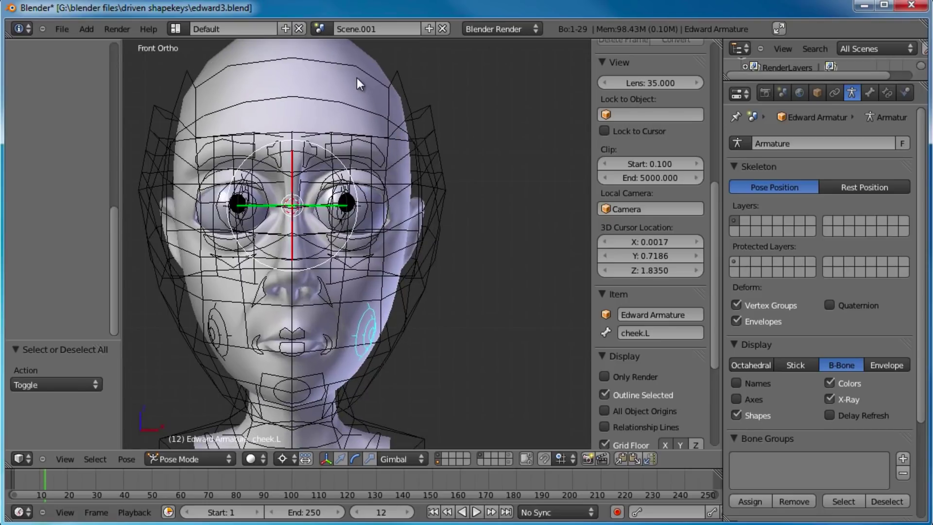
{"action": "right_click", "coordinate": [342, 83]}
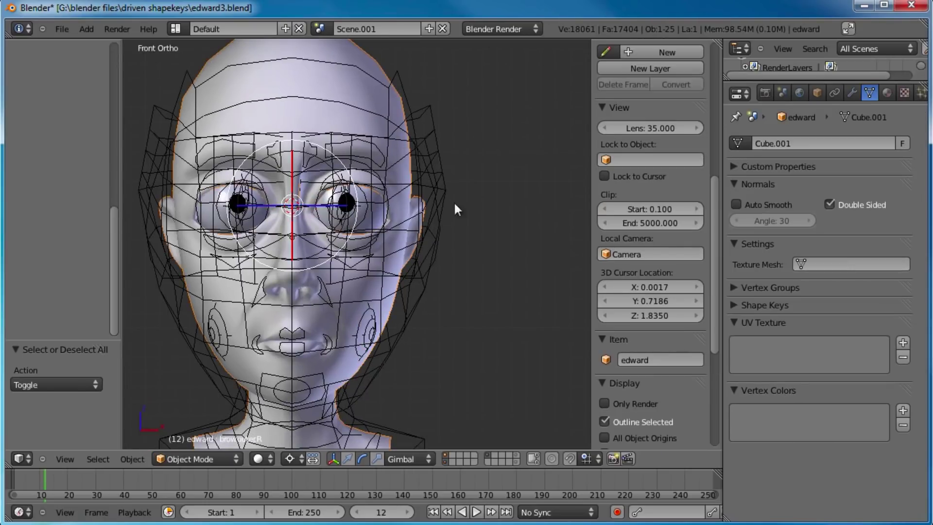
{"action": "middle_click_drag", "start_coordinate": [457, 205], "coordinate": [379, 213]}
{"action": "right_click", "coordinate": [317, 208]}
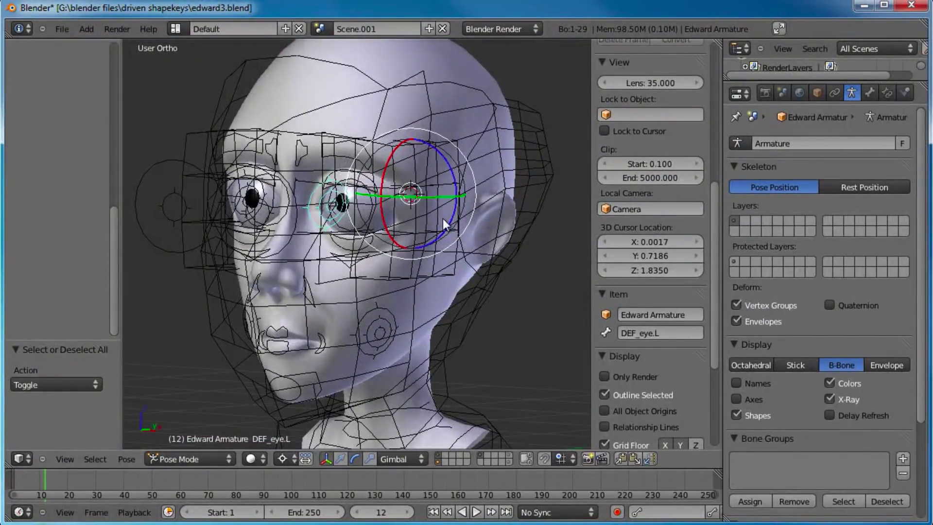
{"action": "key", "text": "KP_1"}
{"action": "middle_click_drag", "start_coordinate": [462, 218], "coordinate": [316, 199], "text": "shift"}
{"action": "key", "text": "shift+a"}
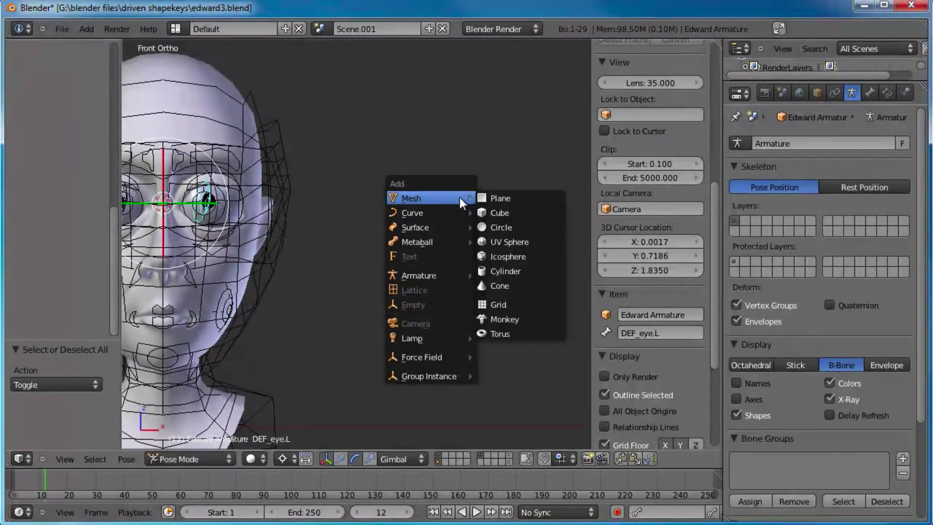
{"action": "mouse_move", "coordinate": [434, 339]}
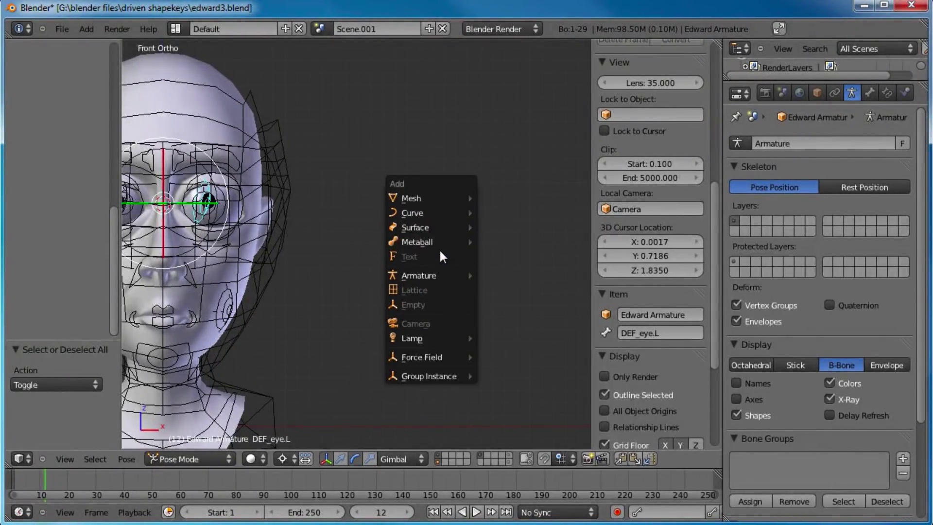
{"action": "key", "text": "a"}
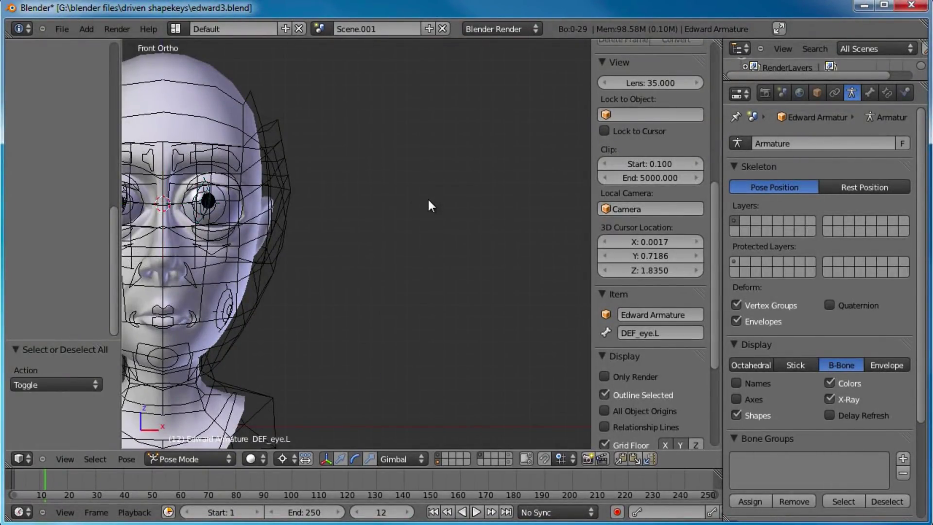
- Add an Empty in Object Mode and move it beside the head, about 1.945 in X and -0.155 in Z
{"action": "right_click", "coordinate": [267, 198]}
{"action": "key", "text": "a"}
{"action": "key", "text": "shift+a"}
{"action": "mouse_move", "coordinate": [413, 213]}
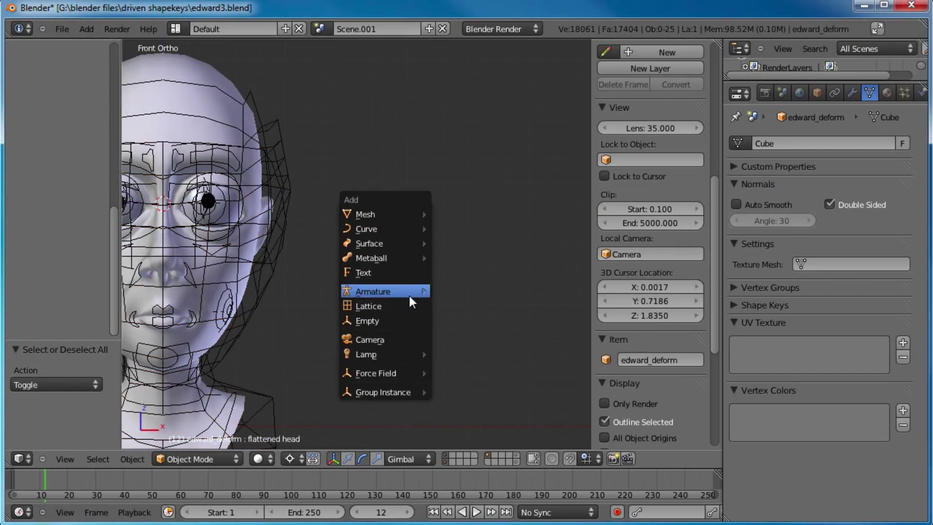
{"action": "left_click", "coordinate": [408, 321]}
{"action": "key", "text": "g"}
{"action": "left_click", "coordinate": [558, 226]}
- Set the Empty's display type to Sphere and keep its size at 1.00
{"action": "left_click", "coordinate": [850, 161]}
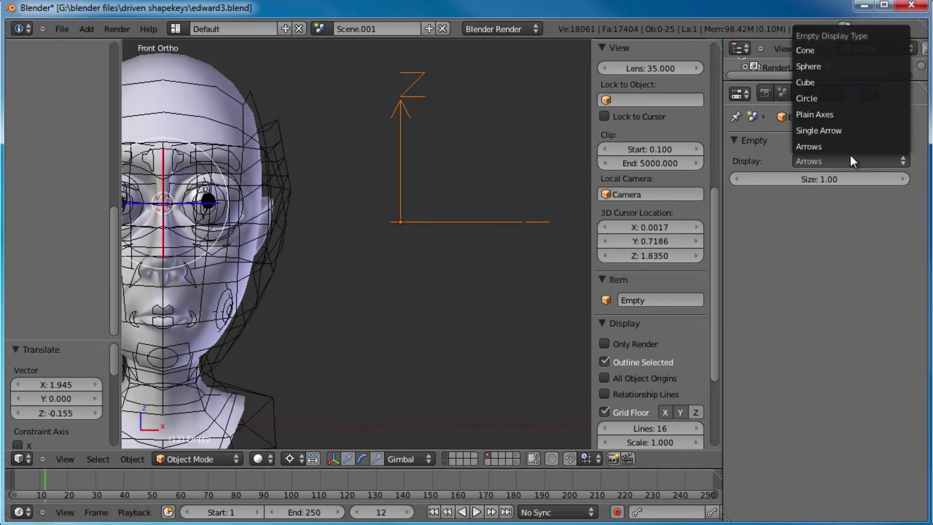
{"action": "left_click", "coordinate": [823, 65]}
{"action": "key", "text": "Home"}
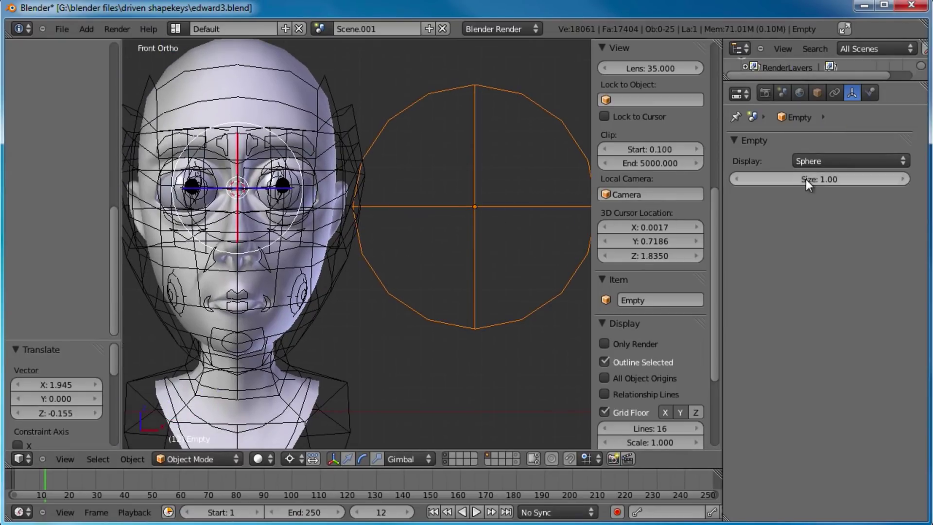
{"action": "left_click", "coordinate": [809, 179]}
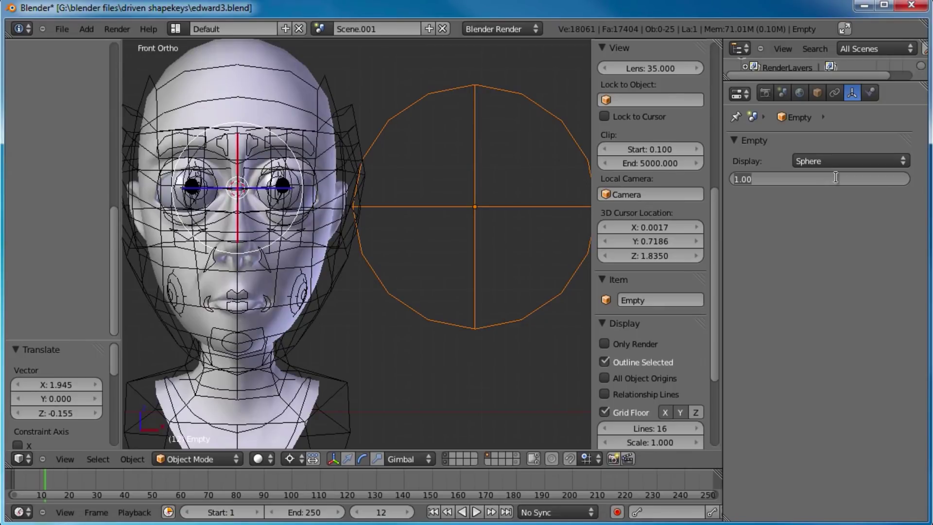
{"action": "key", "text": "Return"}
- Assign the Empty as the custom shape of the DEF_eye.L bone
{"action": "middle_click_drag", "start_coordinate": [409, 215], "coordinate": [436, 223]}
{"action": "scroll", "coordinate": [436, 223], "scroll_direction": "up", "scroll_amount": 2}
{"action": "right_click", "coordinate": [208, 153]}
{"action": "middle_click_drag", "start_coordinate": [364, 131], "coordinate": [421, 190], "text": "shift"}
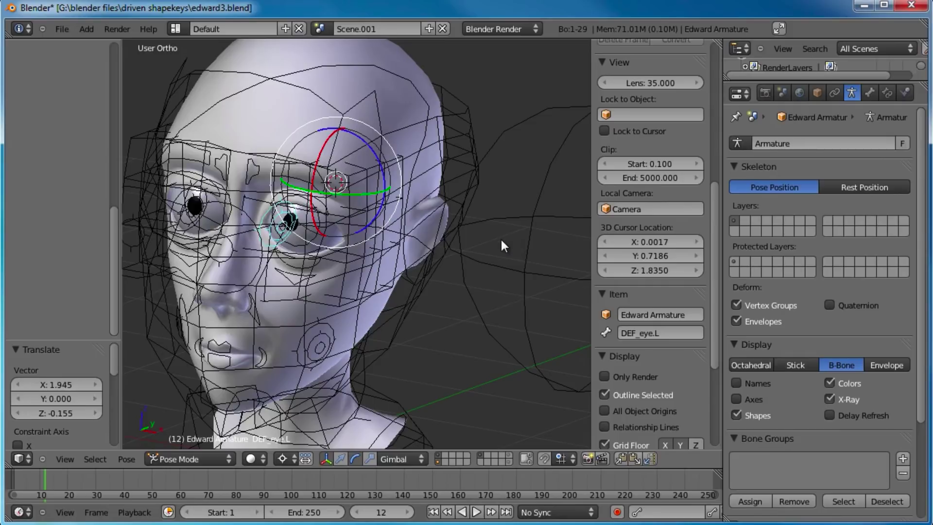
{"action": "scroll", "coordinate": [882, 413], "scroll_direction": "down", "scroll_amount": 5}
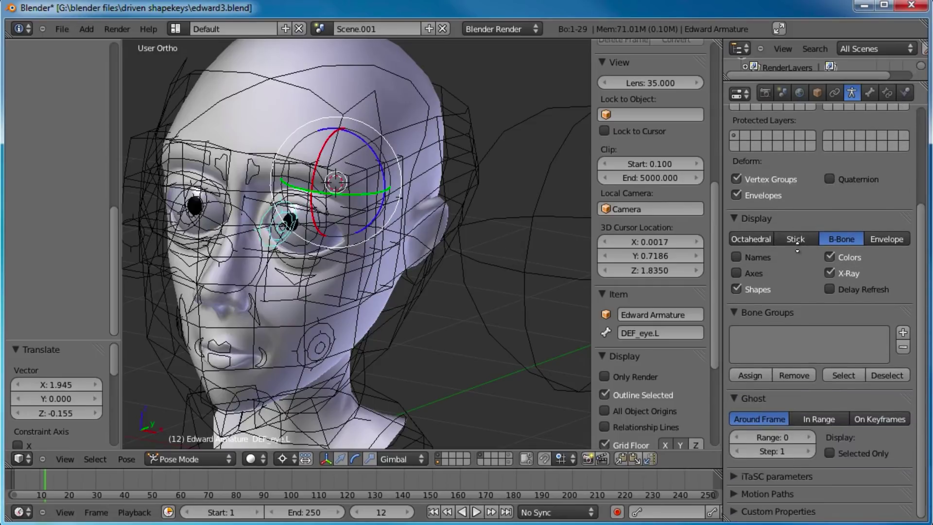
{"action": "left_click", "coordinate": [870, 92]}
{"action": "scroll", "coordinate": [856, 399], "scroll_direction": "down", "scroll_amount": 2}
{"action": "left_click", "coordinate": [875, 439]}
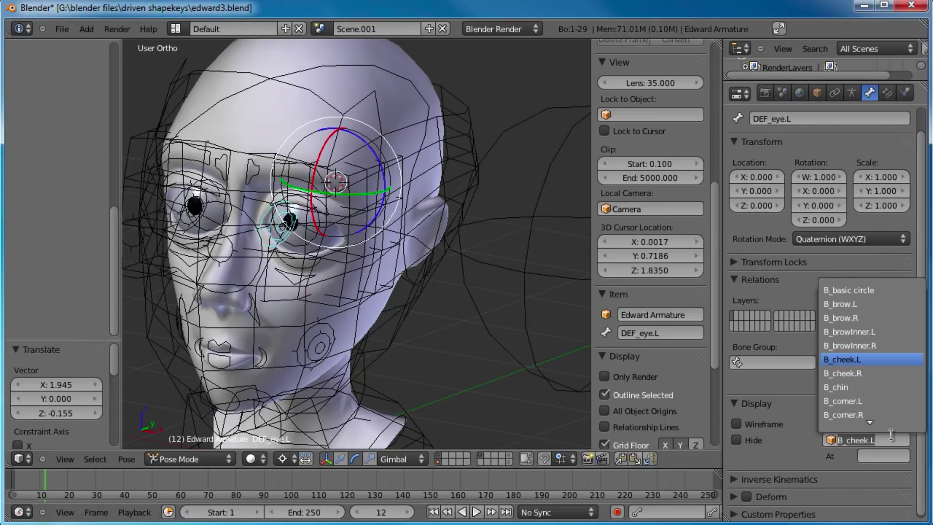
{"action": "type", "text": "empty"}
{"action": "key", "text": "Return"}
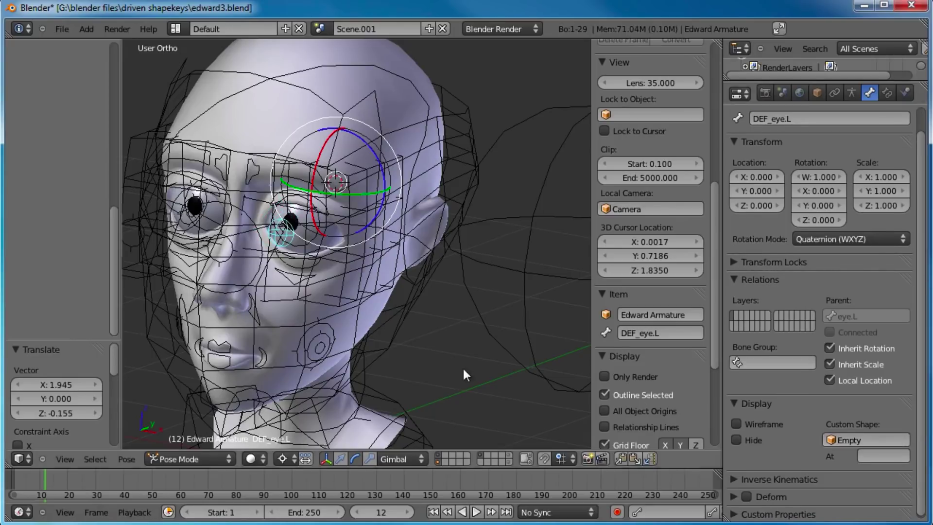
{"action": "middle_click_drag", "start_coordinate": [416, 333], "coordinate": [506, 267]}
{"action": "middle_click_drag", "start_coordinate": [507, 234], "coordinate": [266, 289]}
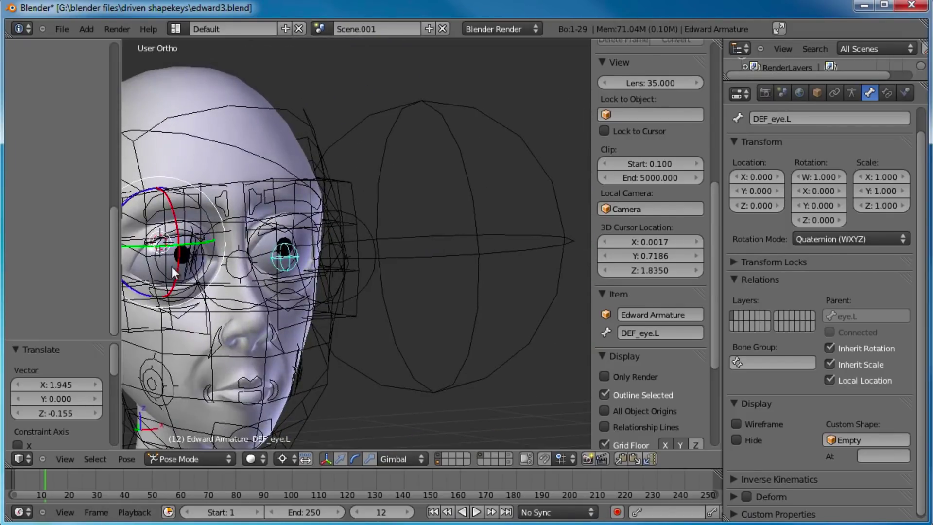
- Assign the Empty as the custom shape of the DEF_eye.R bone
{"action": "middle_click_drag", "start_coordinate": [171, 267], "coordinate": [194, 263]}
{"action": "right_click", "coordinate": [192, 261]}
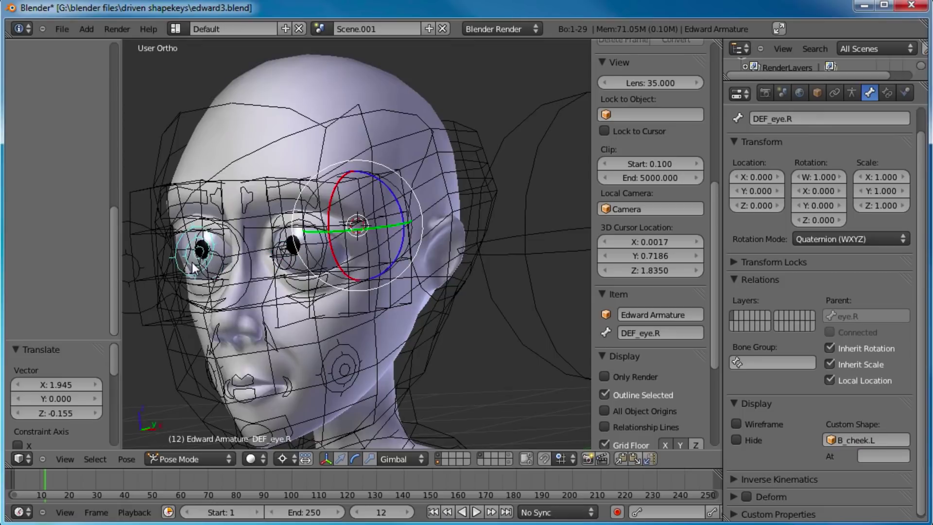
{"action": "left_click", "coordinate": [870, 440]}
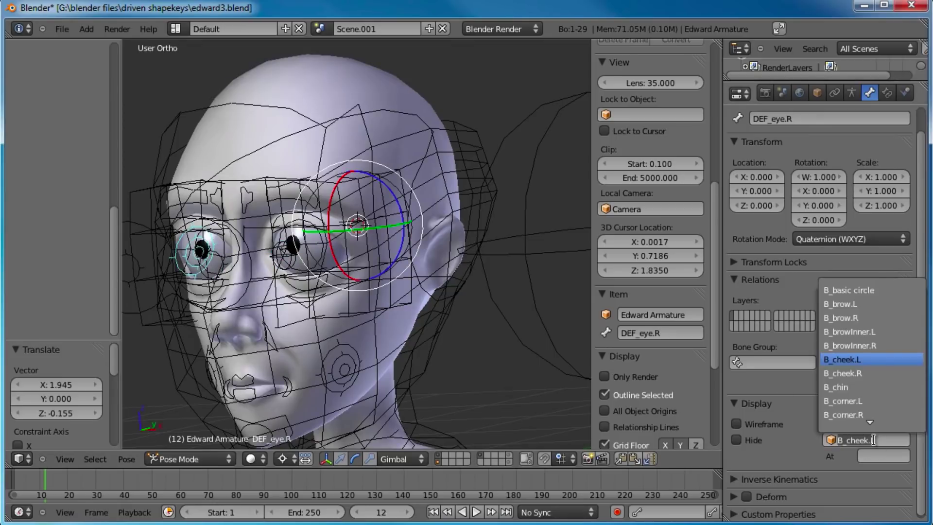
{"action": "type", "text": "emp"}
{"action": "key", "text": "Return"}
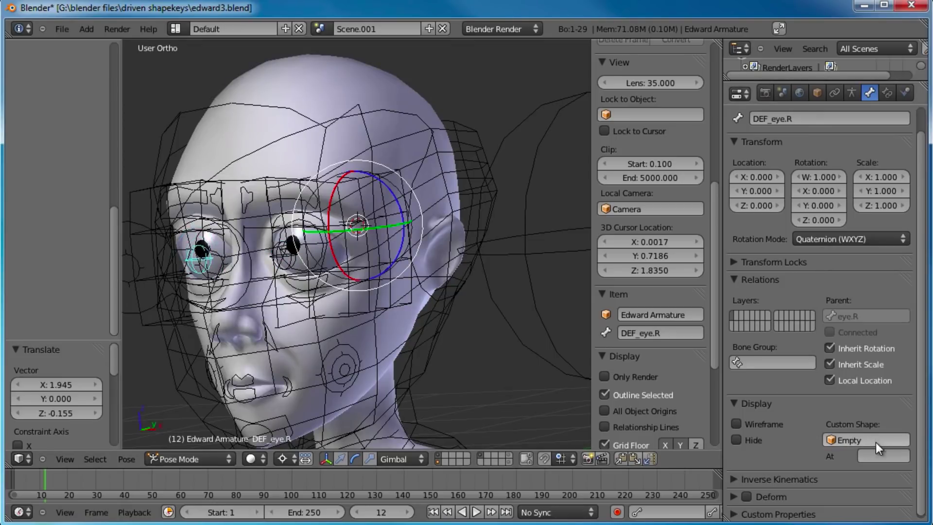
- Move both DEF_eye bones to the second bone layer in Edit Mode and return to Pose Mode
{"action": "middle_click_drag", "start_coordinate": [384, 265], "coordinate": [427, 263]}
{"action": "scroll", "coordinate": [409, 235], "scroll_direction": "up", "scroll_amount": 4}
{"action": "middle_click_drag", "start_coordinate": [347, 270], "coordinate": [377, 248], "text": "shift"}
{"action": "scroll", "coordinate": [390, 237], "scroll_direction": "up", "scroll_amount": 3}
{"action": "scroll", "coordinate": [386, 250], "scroll_direction": "down", "scroll_amount": 4}
{"action": "scroll", "coordinate": [377, 248], "scroll_direction": "down", "scroll_amount": 2}
{"action": "right_click", "coordinate": [346, 238], "text": "shift"}
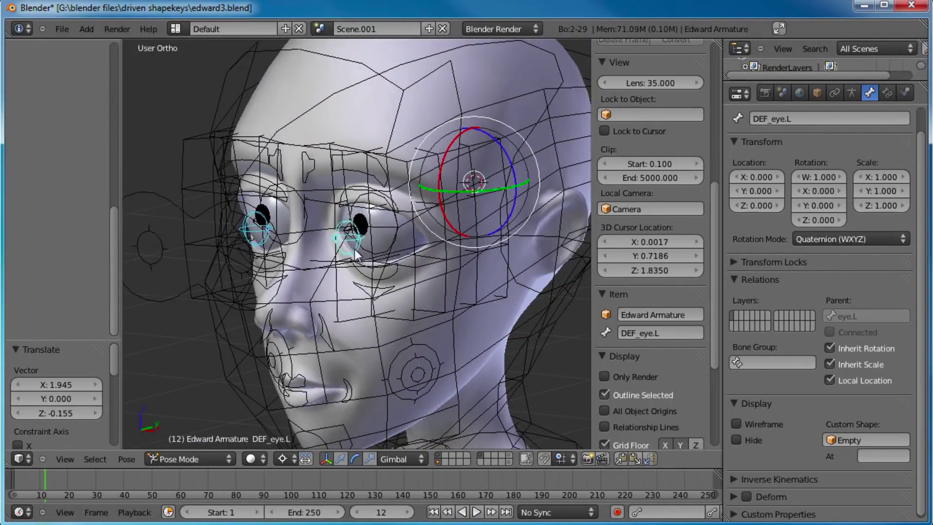
{"action": "key", "text": "Tab"}
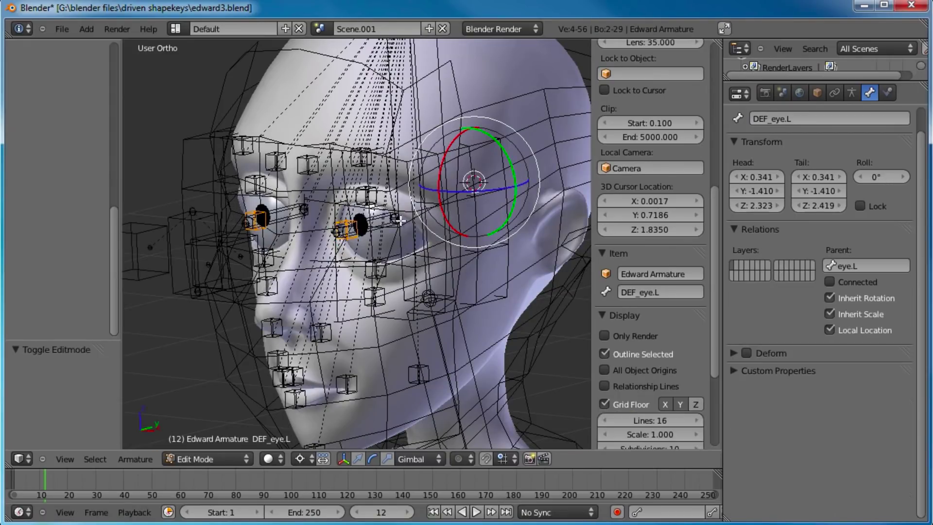
{"action": "key", "text": "m"}
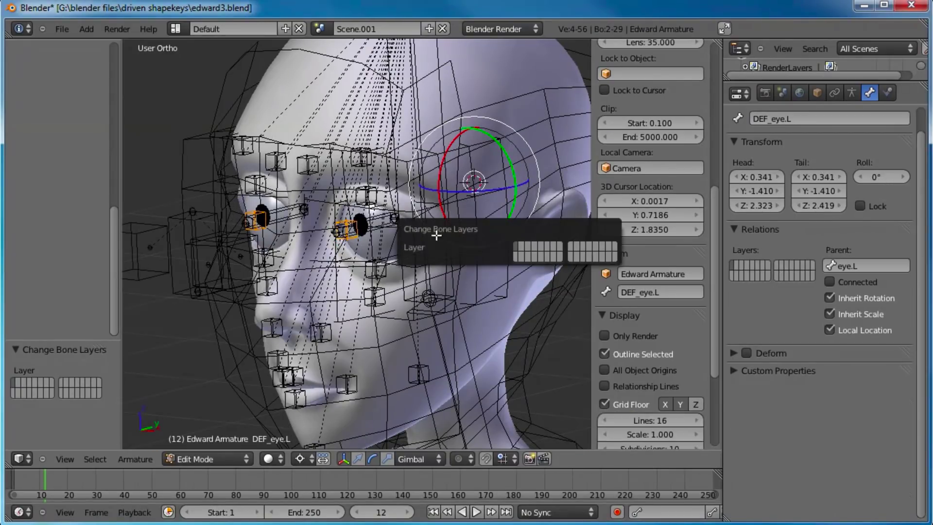
{"action": "left_click", "coordinate": [520, 247]}
{"action": "scroll", "coordinate": [605, 248], "scroll_direction": "down", "scroll_amount": 5}
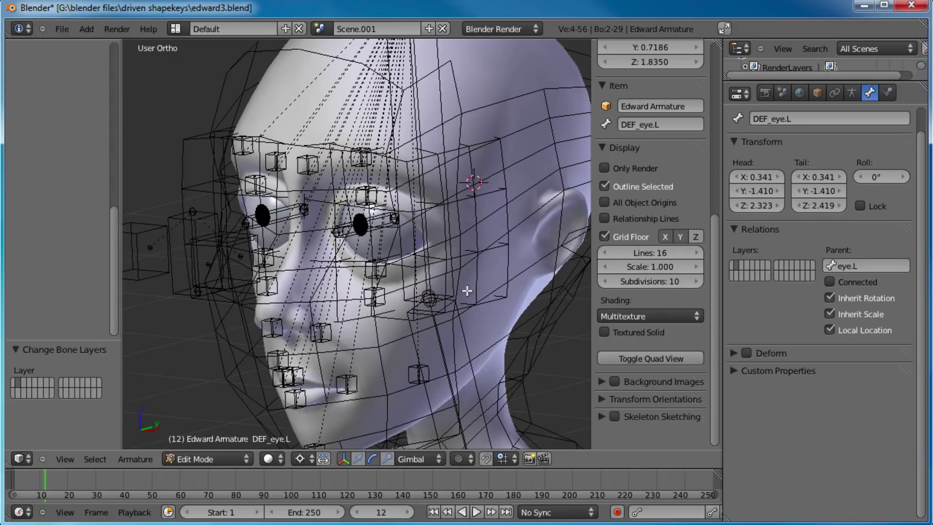
{"action": "key", "text": "Tab"}
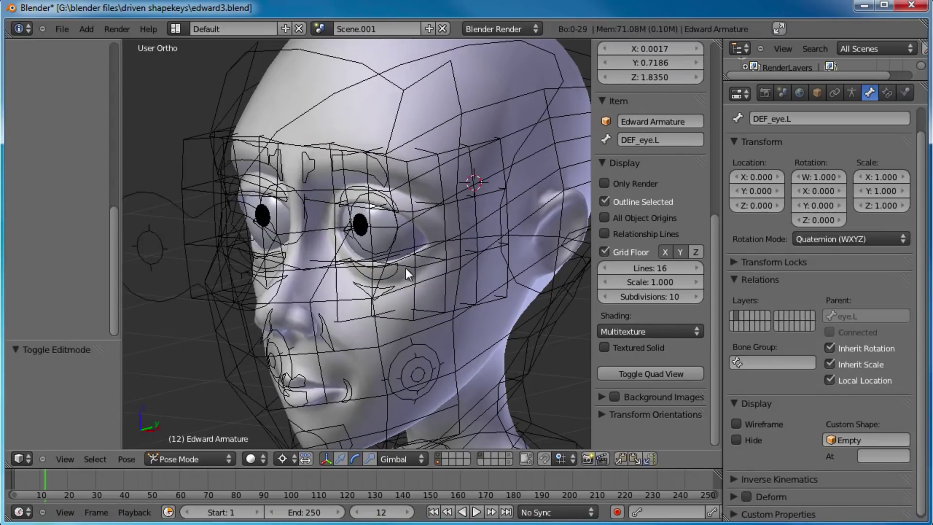
- Show only the second layer of the armature and check both eye deform bones from the front and the side
{"action": "left_click", "coordinate": [854, 92]}
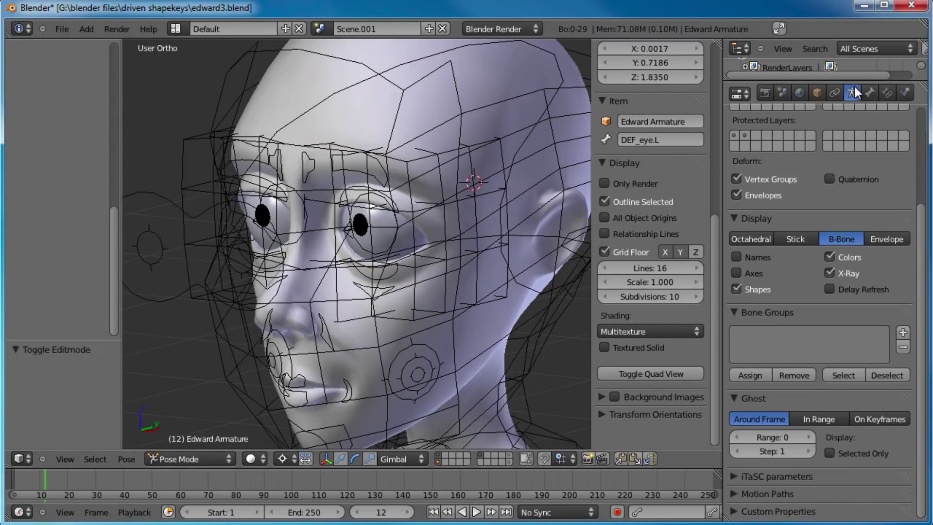
{"action": "scroll", "coordinate": [797, 252], "scroll_direction": "up", "scroll_amount": 5}
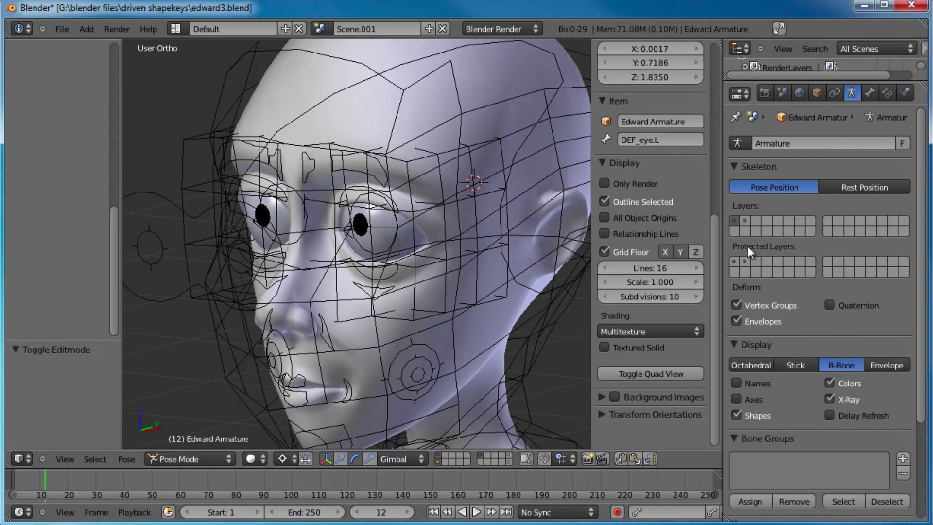
{"action": "left_click", "coordinate": [745, 221]}
{"action": "middle_click_drag", "start_coordinate": [325, 225], "coordinate": [389, 231]}
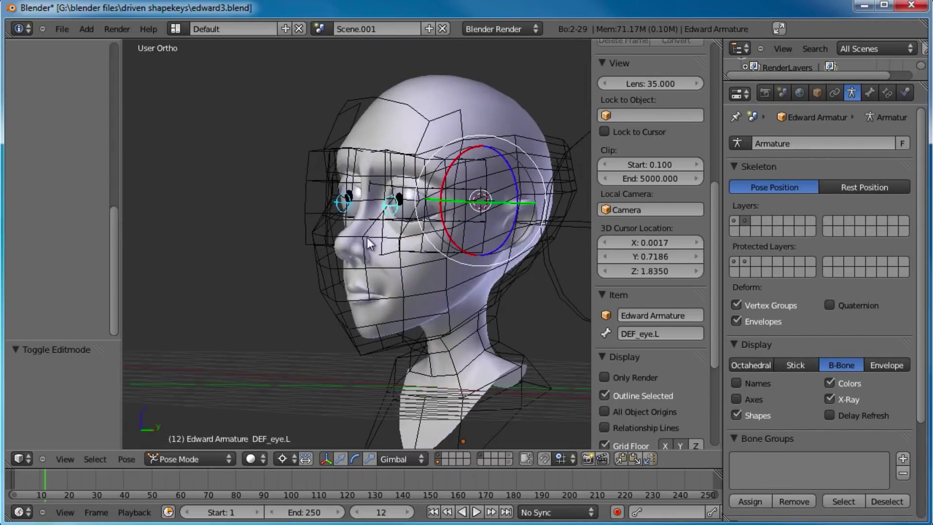
{"action": "middle_click_drag", "start_coordinate": [382, 249], "coordinate": [426, 240]}
{"action": "key", "text": "KP_1"}
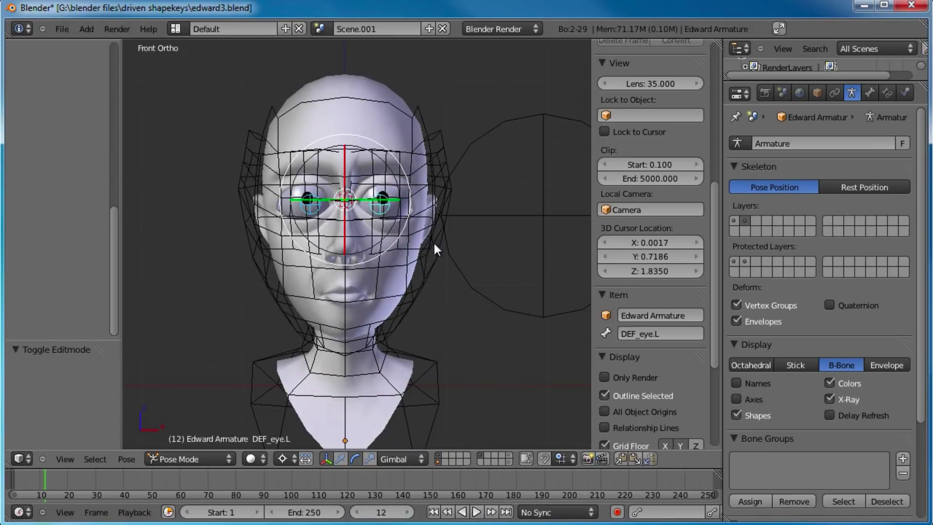
{"action": "scroll", "coordinate": [428, 247], "scroll_direction": "up", "scroll_amount": 4}
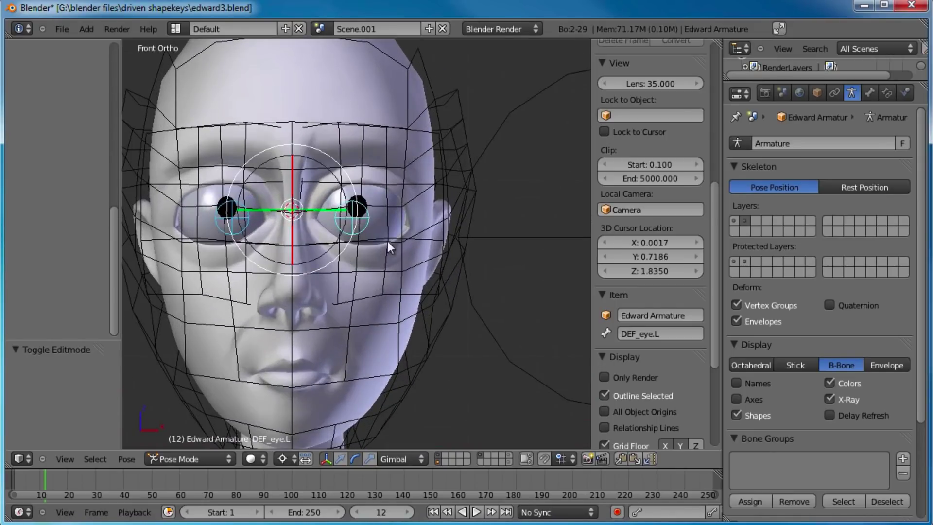
{"action": "middle_click_drag", "start_coordinate": [433, 246], "coordinate": [363, 259]}
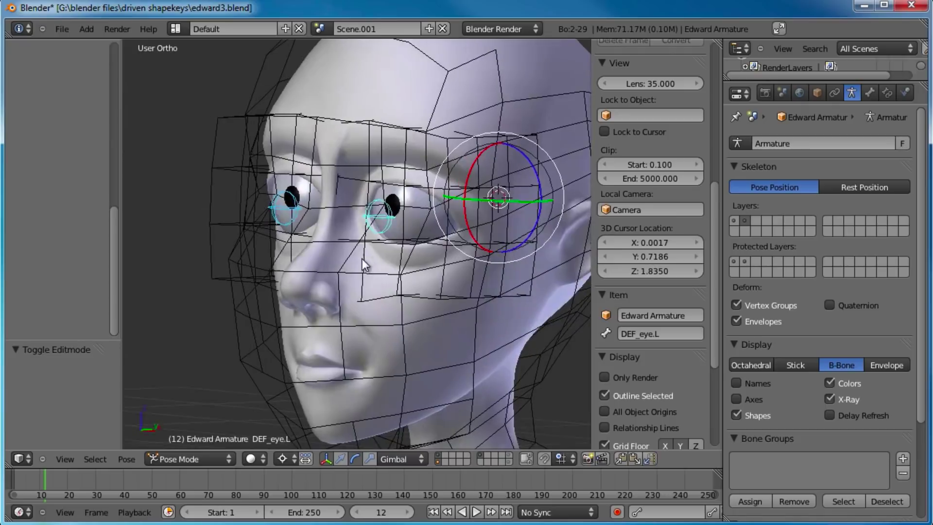
- Select the edward_deform cage and switch it to Weight Paint mode
{"action": "right_click", "coordinate": [406, 344]}
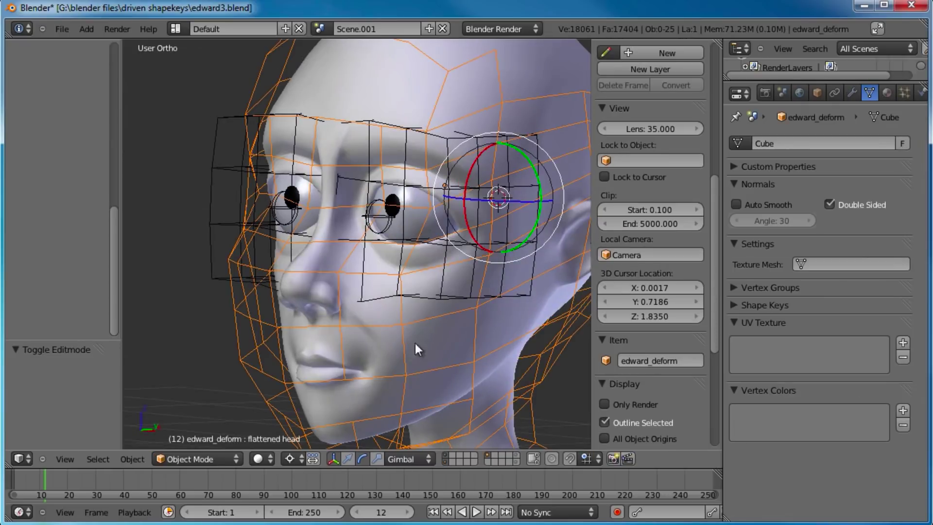
{"action": "left_click", "coordinate": [212, 459]}
{"action": "left_click", "coordinate": [203, 362]}
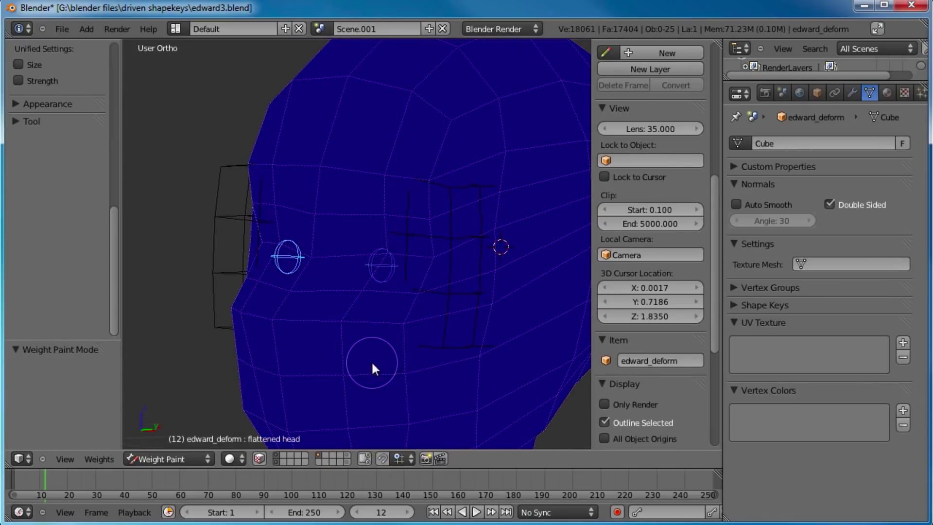
{"action": "middle_click_drag", "start_coordinate": [394, 273], "coordinate": [391, 277]}
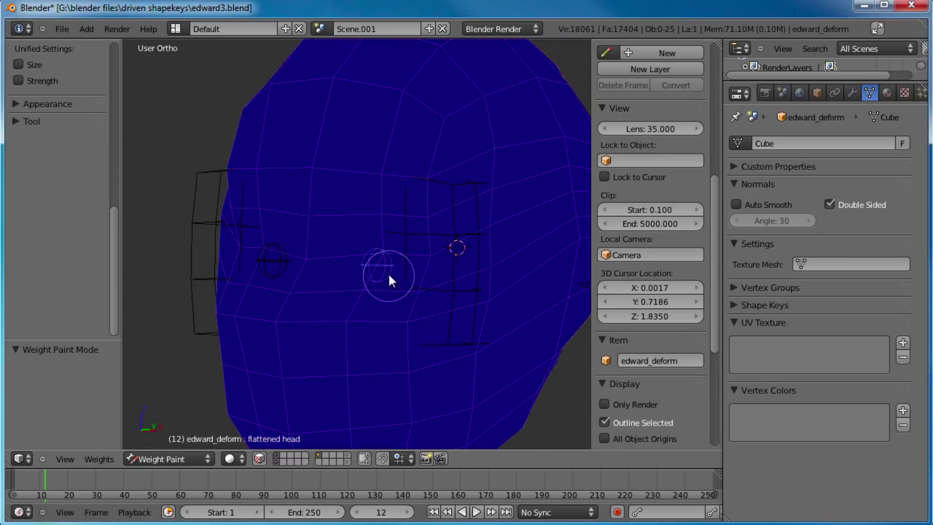
- Choose the Add brush and paint DEF_eye.L weights onto the cage around the left eye
{"action": "scroll", "coordinate": [87, 250], "scroll_direction": "up", "scroll_amount": 10}
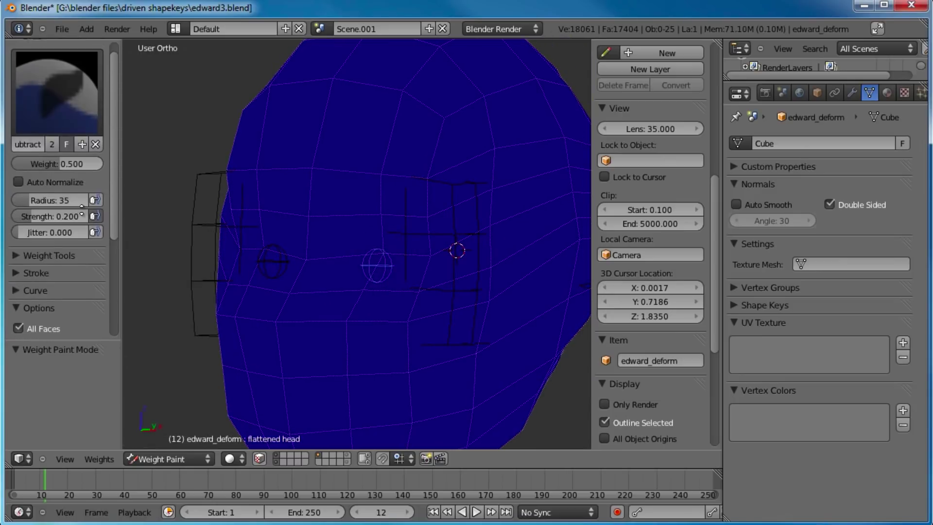
{"action": "left_click", "coordinate": [40, 147]}
{"action": "left_click", "coordinate": [46, 187]}
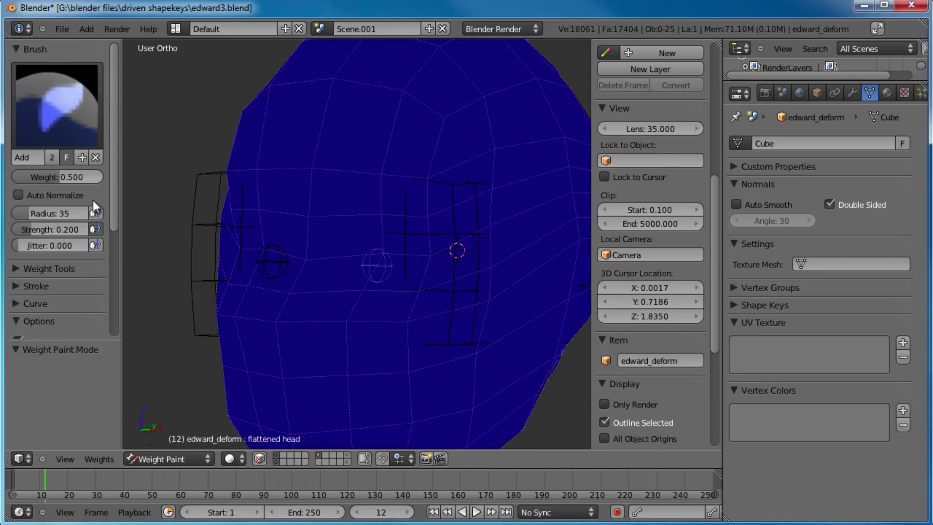
{"action": "left_click_drag", "start_coordinate": [384, 255], "coordinate": [378, 270]}
{"action": "mouse_move", "coordinate": [426, 228]}
{"action": "left_mouse_down"}
{"action": "mouse_move", "coordinate": [385, 219]}
{"action": "mouse_move", "coordinate": [367, 285]}
{"action": "left_mouse_up"}
{"action": "mouse_move", "coordinate": [426, 262]}
{"action": "left_mouse_down"}
{"action": "mouse_move", "coordinate": [428, 236]}
{"action": "mouse_move", "coordinate": [372, 274]}
{"action": "left_mouse_up"}
{"action": "middle_click_drag", "start_coordinate": [372, 245], "coordinate": [395, 251]}
- Select DEF_eye.R, enable X Mirror for the brush, and paint its weights around the right eye
{"action": "right_click", "coordinate": [255, 270]}
{"action": "middle_click_drag", "start_coordinate": [270, 261], "coordinate": [262, 261]}
{"action": "scroll", "coordinate": [28, 270], "scroll_direction": "down", "scroll_amount": 5}
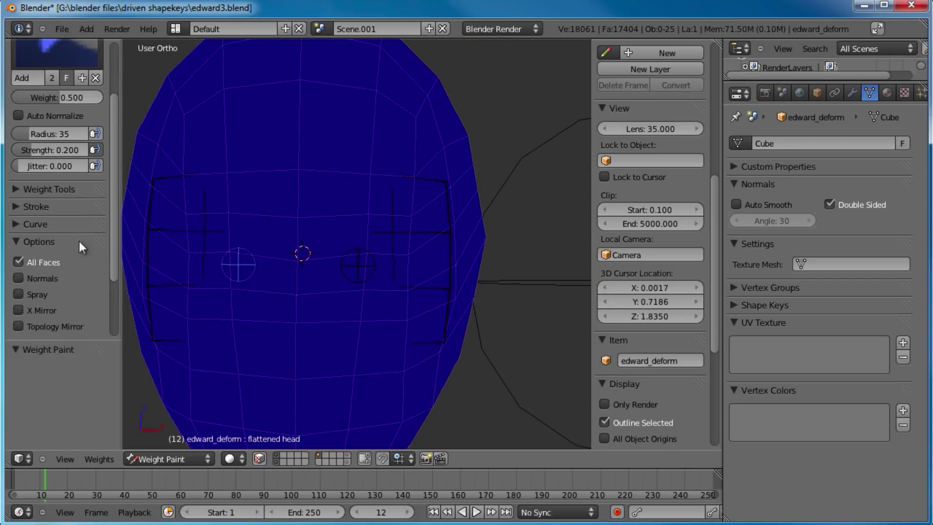
{"action": "mouse_move", "coordinate": [243, 260]}
{"action": "left_mouse_down"}
{"action": "mouse_move", "coordinate": [230, 267]}
{"action": "mouse_move", "coordinate": [251, 276]}
{"action": "left_mouse_up"}
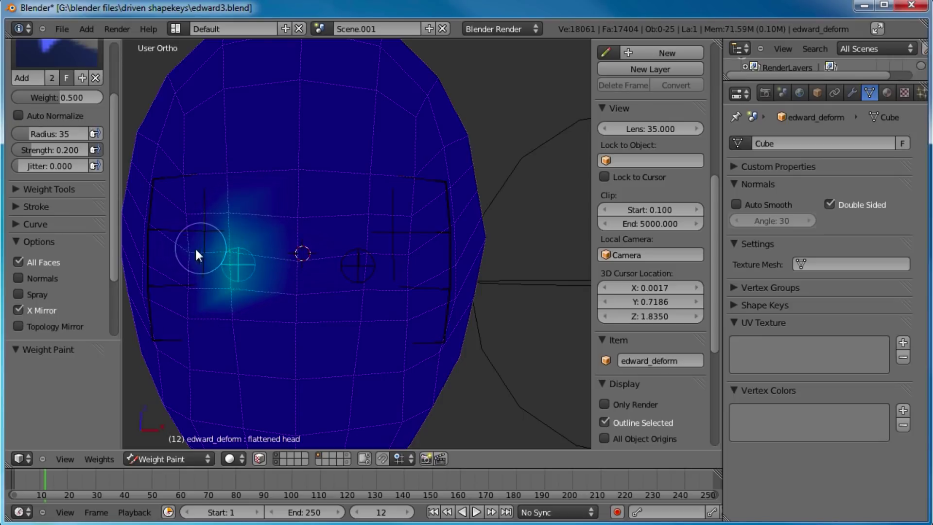
{"action": "mouse_move", "coordinate": [196, 256]}
{"action": "left_mouse_down"}
{"action": "mouse_move", "coordinate": [225, 253]}
{"action": "mouse_move", "coordinate": [220, 287]}
{"action": "mouse_move", "coordinate": [198, 275]}
{"action": "left_mouse_up"}
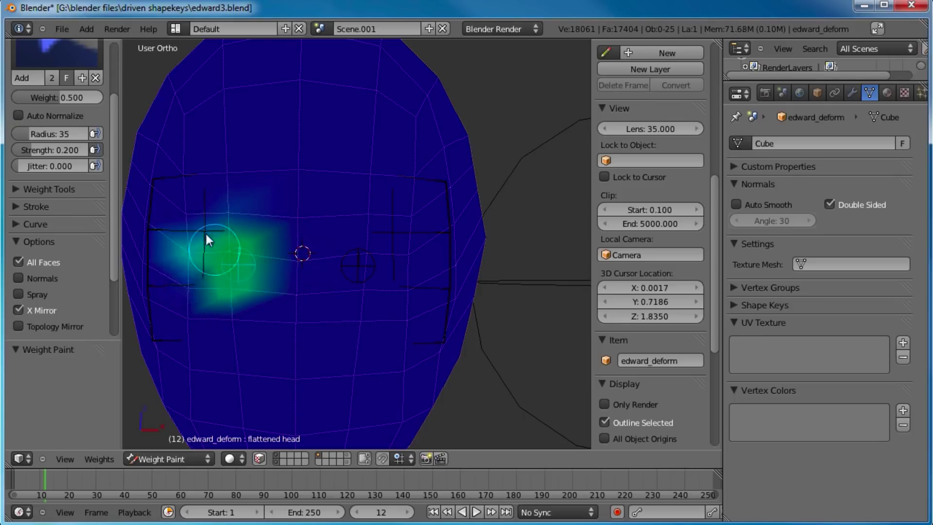
{"action": "left_click", "coordinate": [238, 215]}
- Extend the mirrored eye weights toward the nose bridge for DEF_eye.R and at the outer eye edge for DEF_eye.L
{"action": "right_click", "coordinate": [358, 252]}
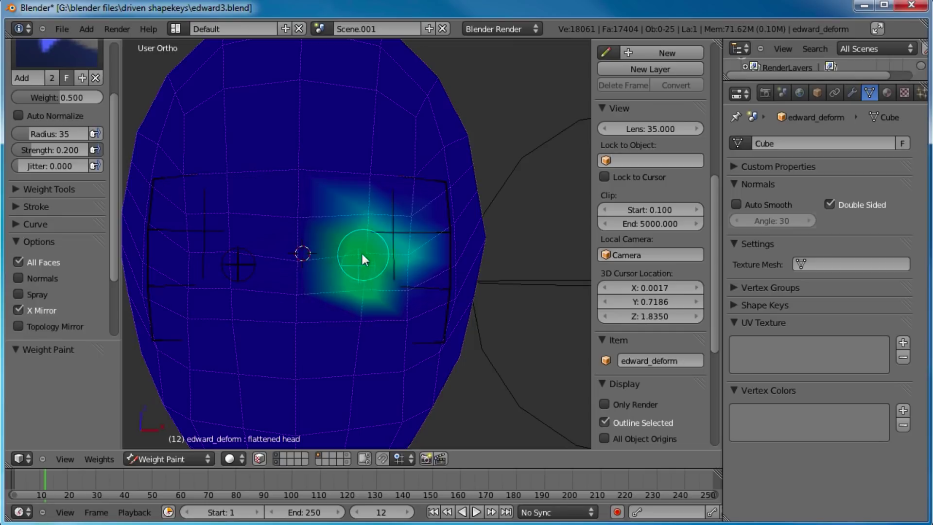
{"action": "key", "text": "ctrl+z"}
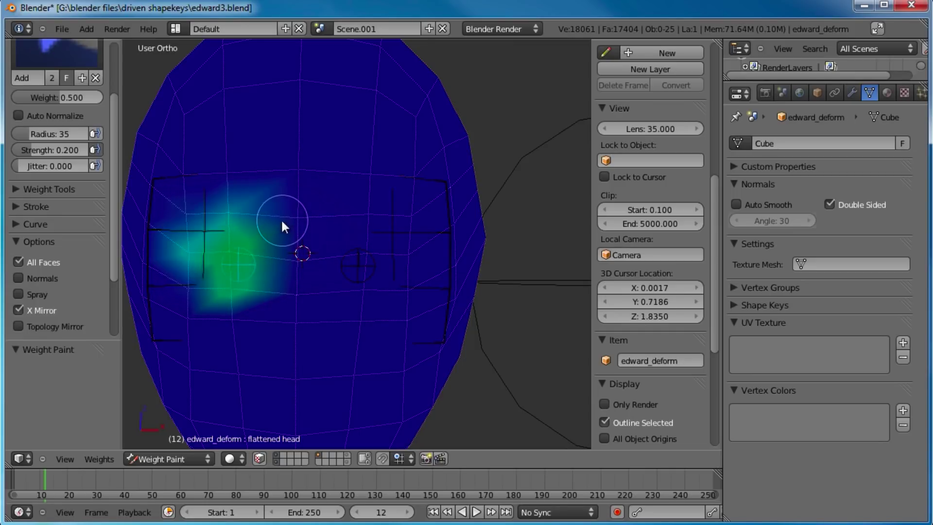
{"action": "left_click_drag", "start_coordinate": [287, 215], "coordinate": [281, 284]}
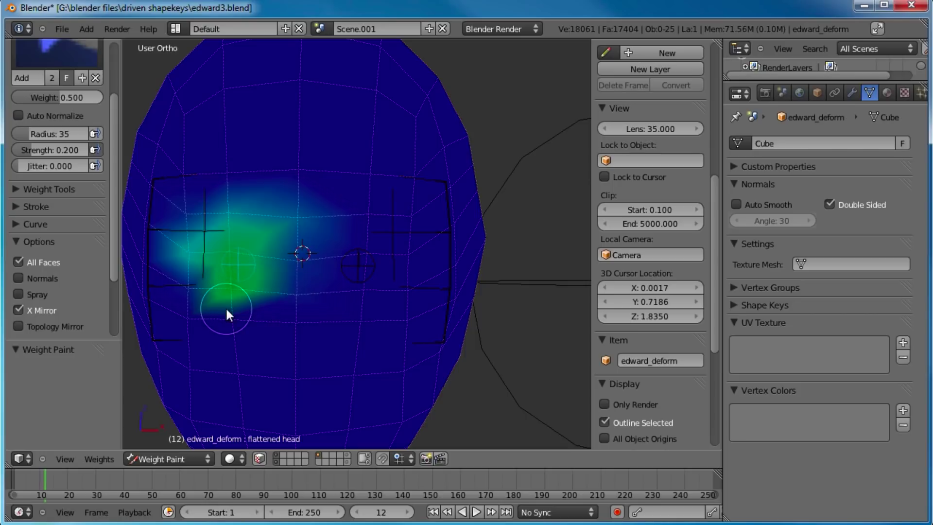
{"action": "right_click", "coordinate": [357, 260]}
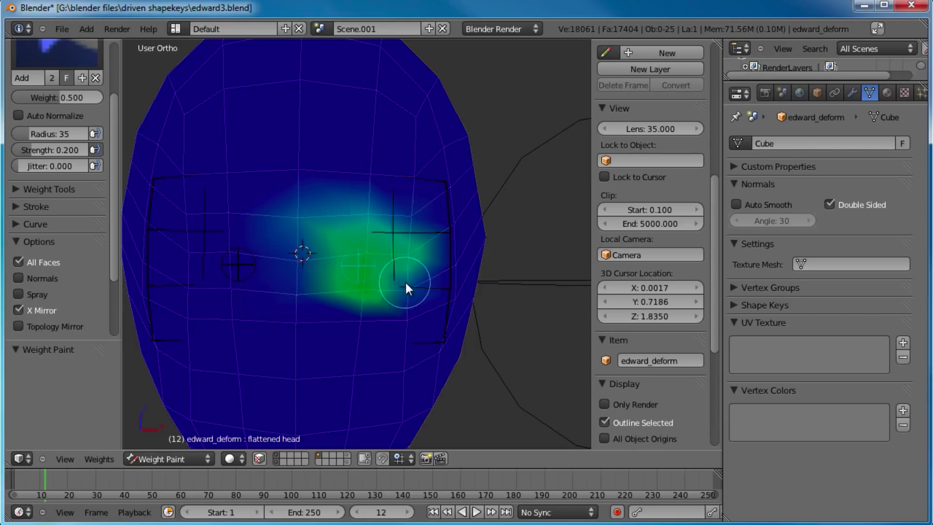
{"action": "left_click", "coordinate": [405, 279]}
- Return the cage to Object Mode, select DEF_eye.L on the armature, and show both armature layers
{"action": "left_click", "coordinate": [168, 458]}
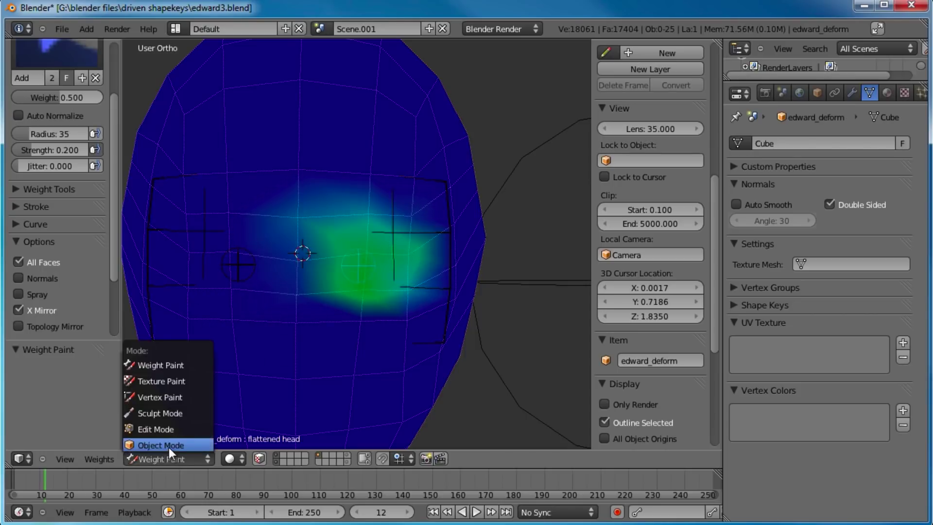
{"action": "left_click", "coordinate": [180, 437]}
{"action": "middle_click_drag", "start_coordinate": [343, 319], "coordinate": [328, 236]}
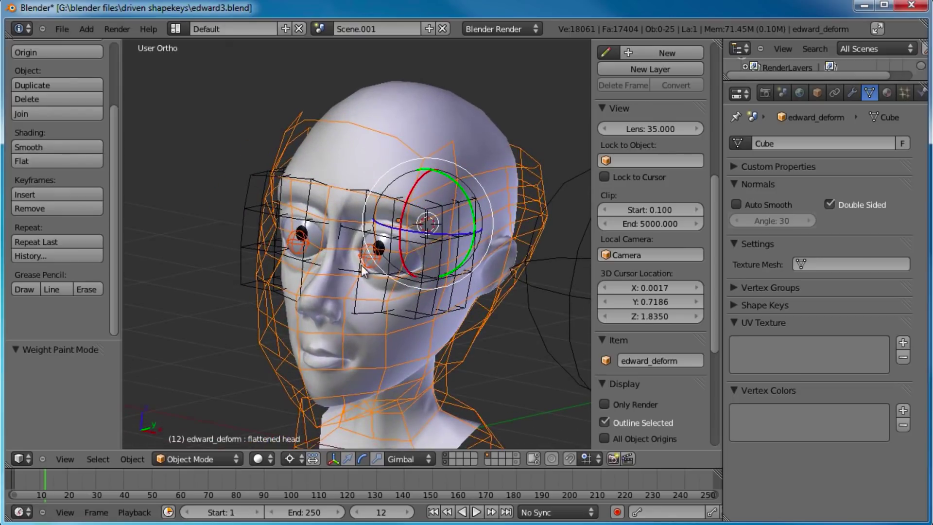
{"action": "right_click", "coordinate": [375, 268]}
{"action": "left_click", "coordinate": [744, 221], "text": "shift"}
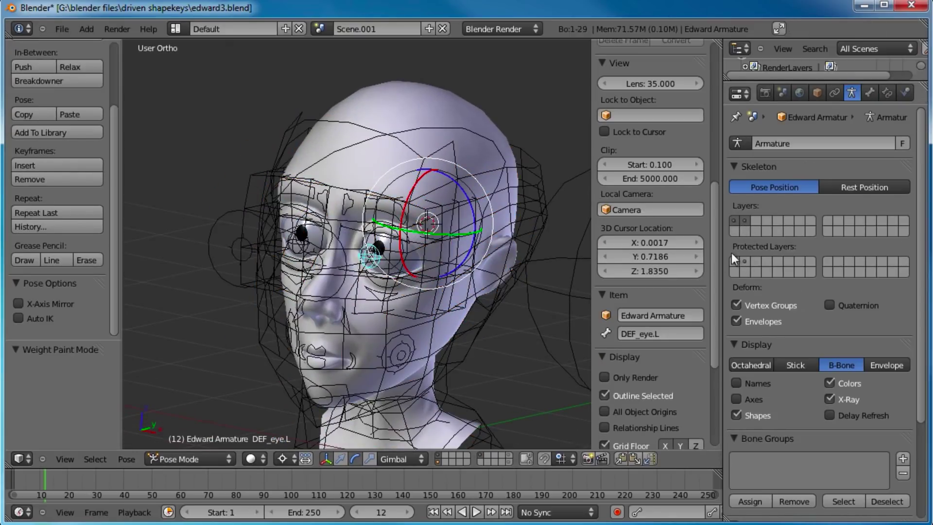
{"action": "middle_click_drag", "start_coordinate": [443, 287], "coordinate": [520, 284]}
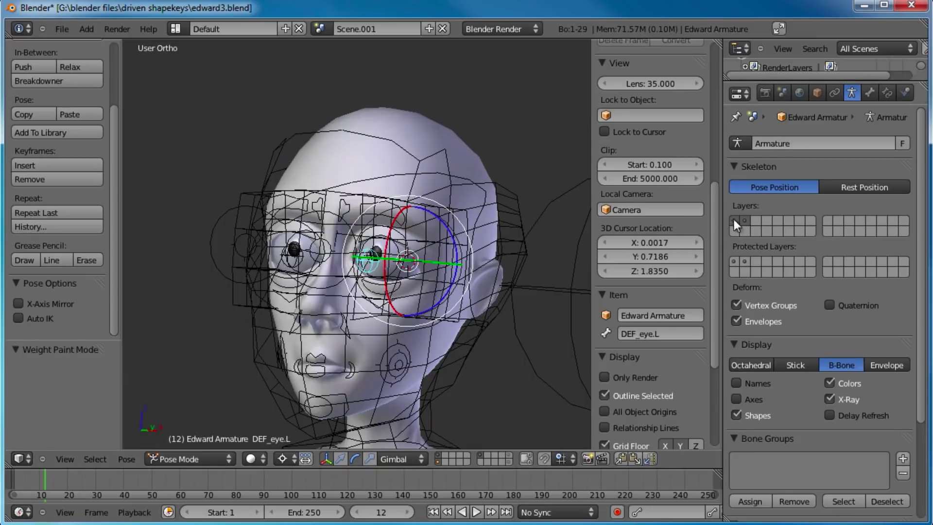
- Try moving the lookat bone to test how the eyes and the new deform bones follow it
{"action": "right_click", "coordinate": [218, 269]}
{"action": "scroll", "coordinate": [380, 325], "scroll_direction": "up", "scroll_amount": 5}
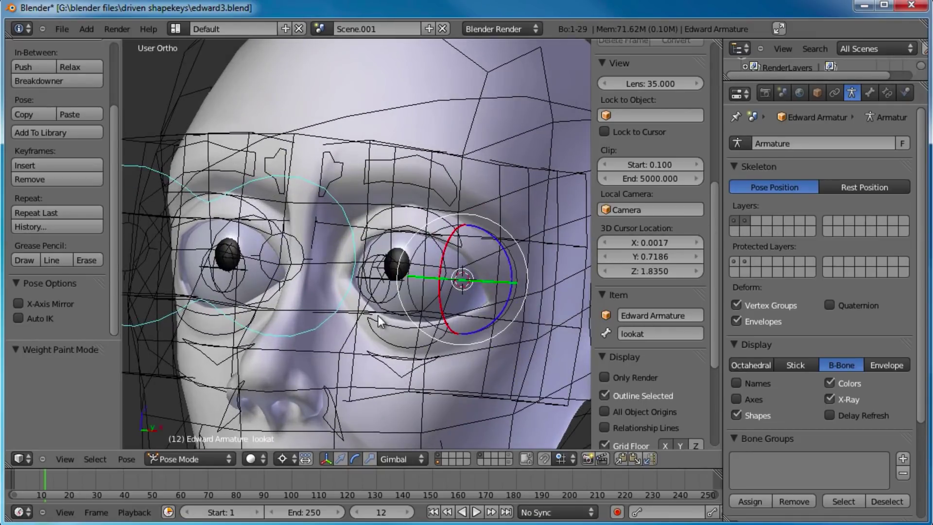
{"action": "key", "text": "g"}
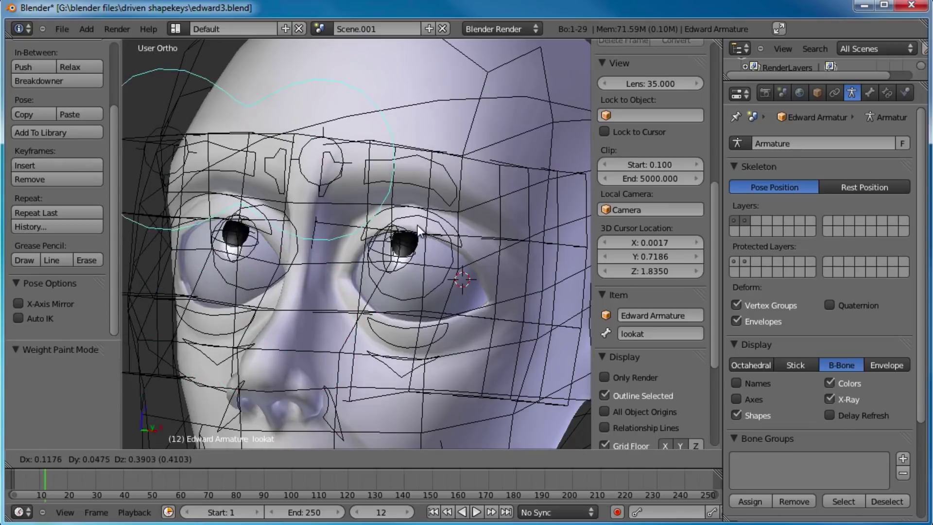
{"action": "right_click", "coordinate": [407, 293]}
{"action": "middle_click_drag", "start_coordinate": [407, 293], "coordinate": [351, 261]}
{"action": "scroll", "coordinate": [386, 281], "scroll_direction": "up", "scroll_amount": 1}
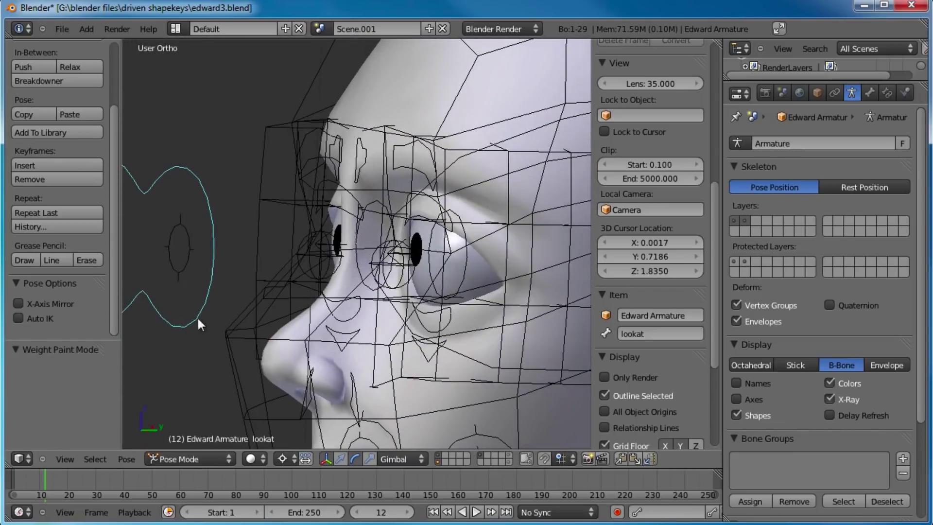
{"action": "key", "text": "g"}
{"action": "left_click", "coordinate": [236, 309]}
- Try moving the DEF_eye.L bone to test its effect on the face around the eye
{"action": "right_click", "coordinate": [393, 265]}
{"action": "key", "text": "g"}
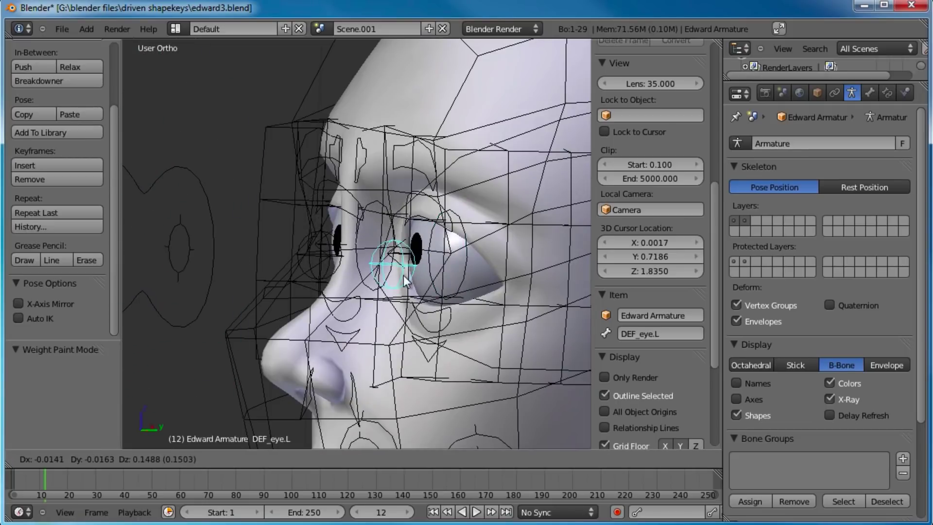
{"action": "right_click", "coordinate": [428, 303]}
{"action": "middle_click_drag", "start_coordinate": [428, 302], "coordinate": [433, 260]}
- Remove the Limit Location constraints from the DEF_eye.L and DEF_eye.R bones
{"action": "left_click", "coordinate": [871, 93]}
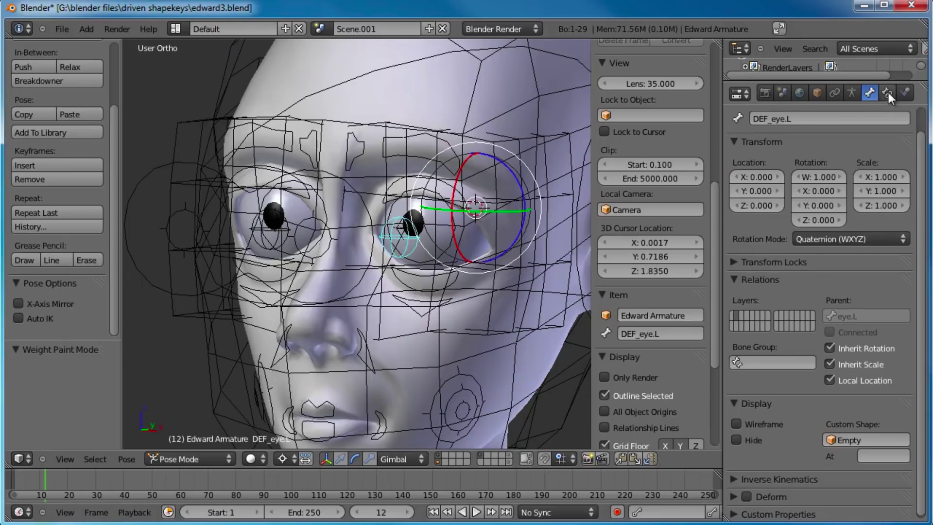
{"action": "left_click", "coordinate": [887, 92]}
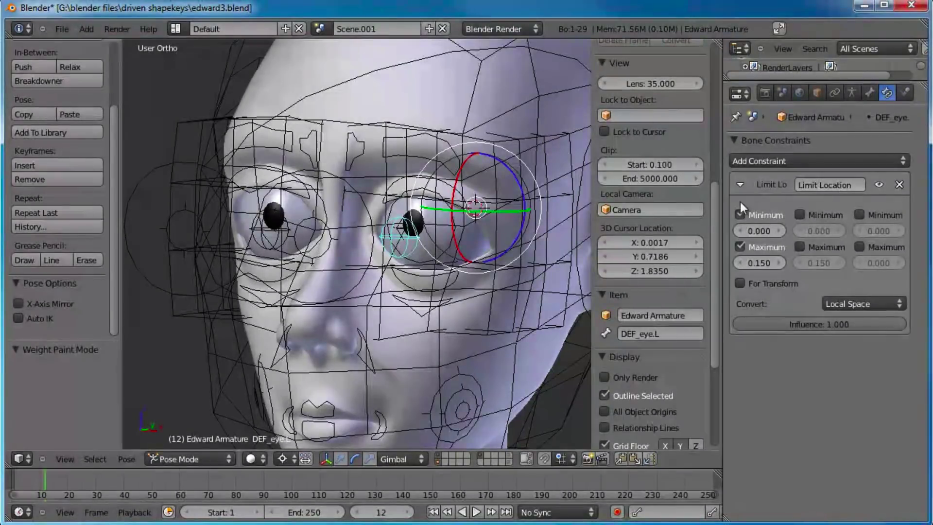
{"action": "left_click", "coordinate": [900, 184]}
{"action": "right_click", "coordinate": [276, 238]}
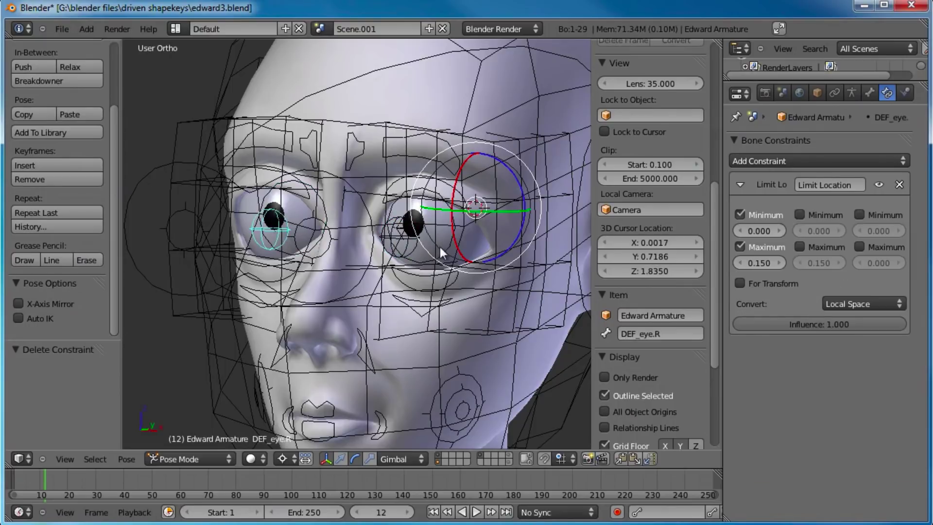
{"action": "left_click", "coordinate": [899, 184]}
- Try moving the lookat bone and the DEF_eye.L bone to test the rig without the location limits
{"action": "right_click", "coordinate": [364, 289]}
{"action": "key", "text": "g"}
{"action": "right_click", "coordinate": [505, 275]}
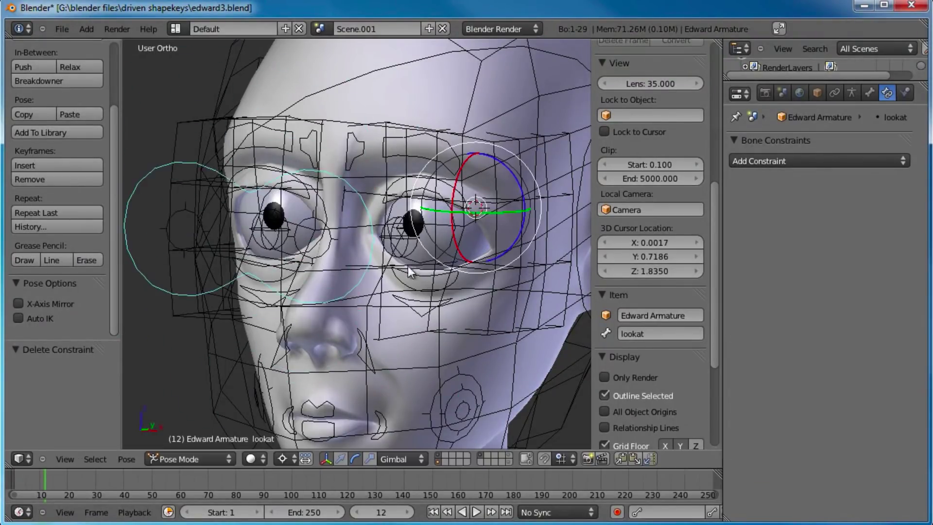
{"action": "right_click", "coordinate": [415, 243]}
{"action": "right_click", "coordinate": [410, 251]}
{"action": "key", "text": "g"}
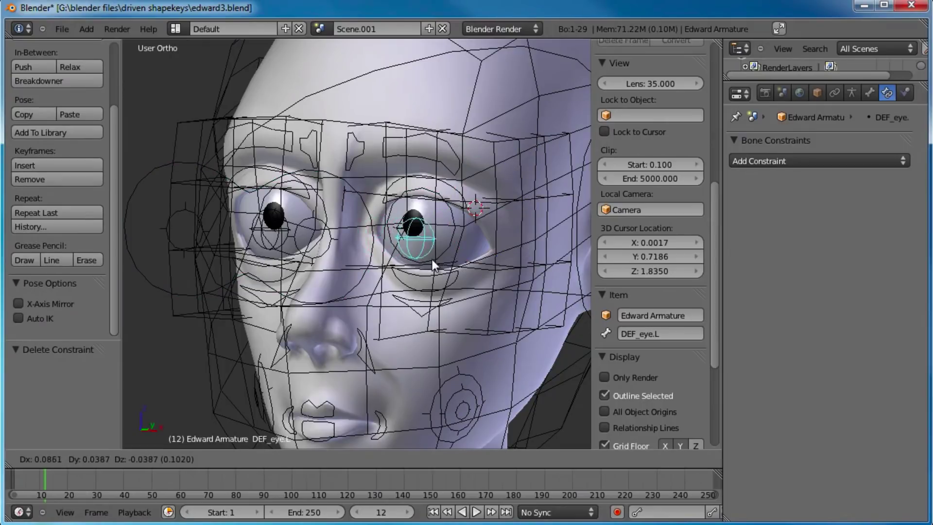
{"action": "right_click", "coordinate": [433, 259]}
- Unlock the Y and Z location of DEF_eye.L and DEF_eye.R, and test DEF_eye.R's free movement
{"action": "middle_click_drag", "start_coordinate": [685, 189], "coordinate": [671, 312]}
{"action": "scroll", "coordinate": [704, 144], "scroll_direction": "up", "scroll_amount": 8}
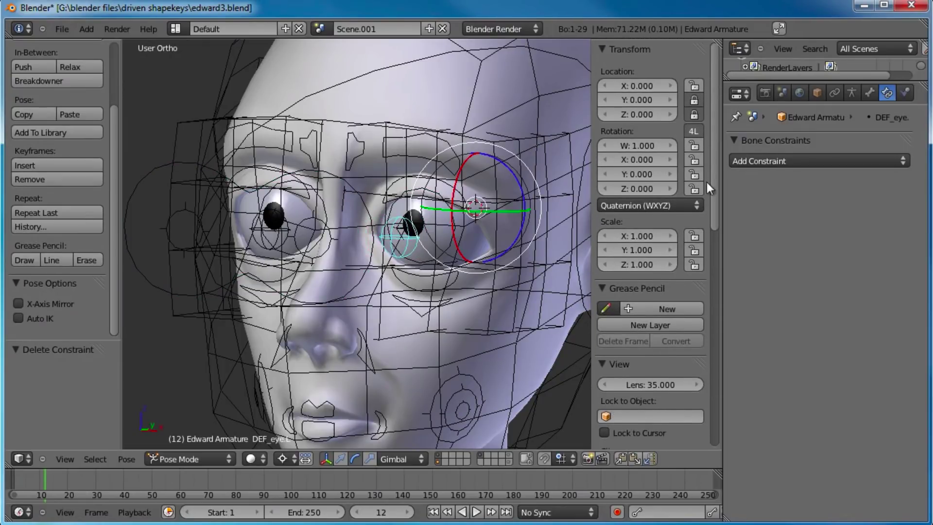
{"action": "right_click", "coordinate": [273, 234]}
{"action": "right_click", "coordinate": [285, 233]}
{"action": "right_click", "coordinate": [281, 234]}
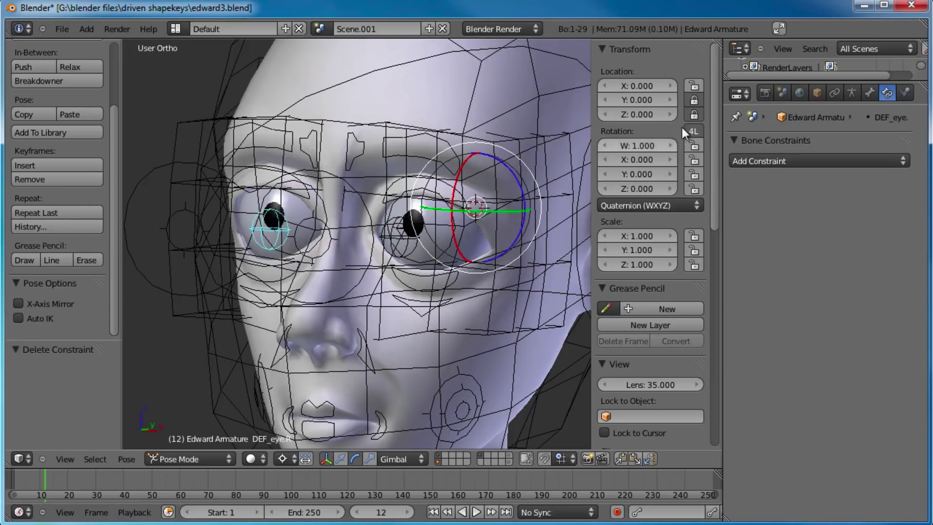
{"action": "key", "text": "g"}
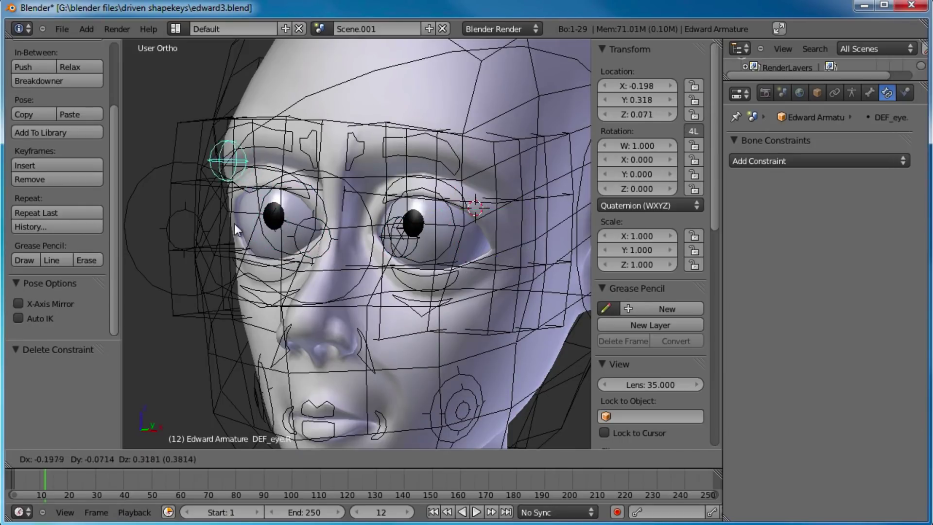
{"action": "right_click", "coordinate": [287, 233]}
- Try moving the unlocked DEF_eye.R bone again and examine whether the face around the eyes deforms
{"action": "scroll", "coordinate": [292, 236], "scroll_direction": "down", "scroll_amount": 3}
{"action": "middle_click_drag", "start_coordinate": [296, 236], "coordinate": [277, 255]}
{"action": "key", "text": "g"}
{"action": "right_click", "coordinate": [342, 224]}
{"action": "middle_click_drag", "start_coordinate": [370, 250], "coordinate": [415, 239]}
{"action": "right_click", "coordinate": [415, 238]}
{"action": "scroll", "coordinate": [354, 237], "scroll_direction": "up", "scroll_amount": 3}
{"action": "middle_click_drag", "start_coordinate": [355, 238], "coordinate": [343, 235]}
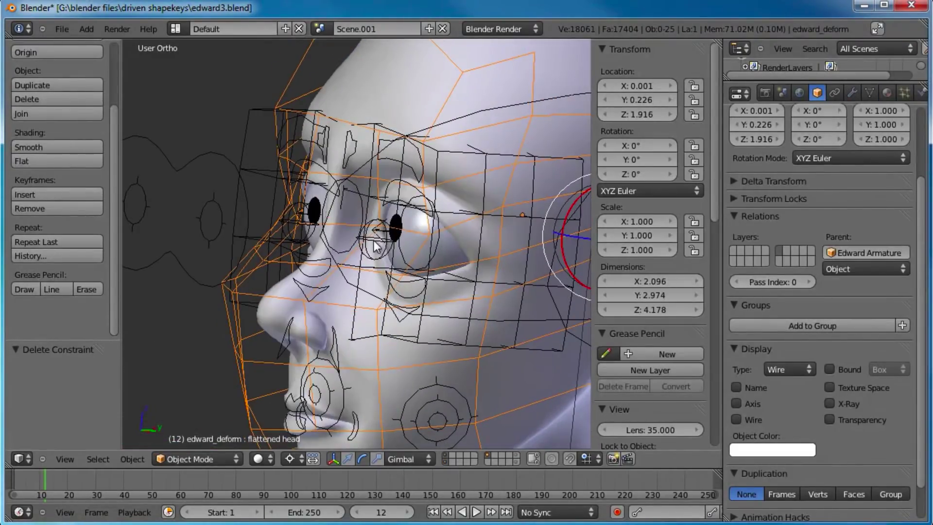
- Enable Deform in the bone settings of DEF_eye.L and DEF_eye.R
{"action": "right_click", "coordinate": [377, 241]}
{"action": "middle_click_drag", "start_coordinate": [398, 257], "coordinate": [431, 247]}
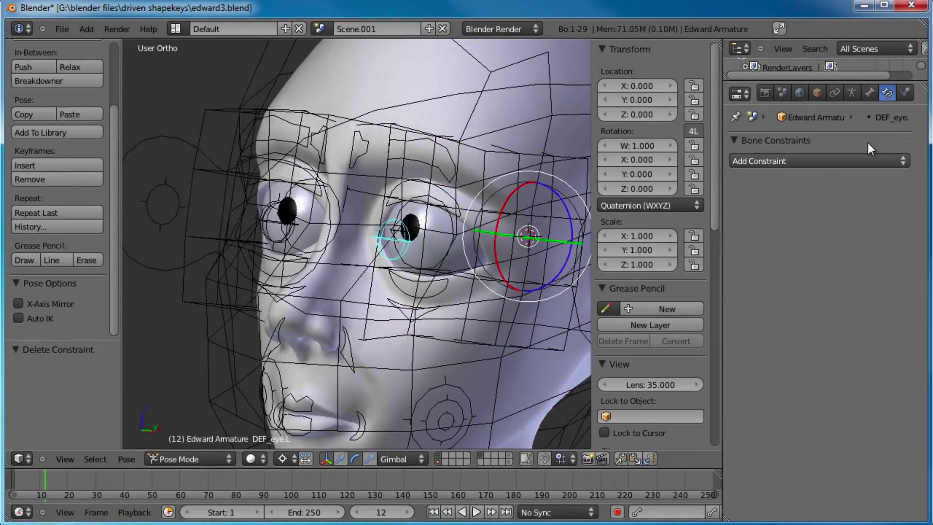
{"action": "left_click", "coordinate": [870, 93]}
{"action": "scroll", "coordinate": [783, 494], "scroll_direction": "down", "scroll_amount": 1}
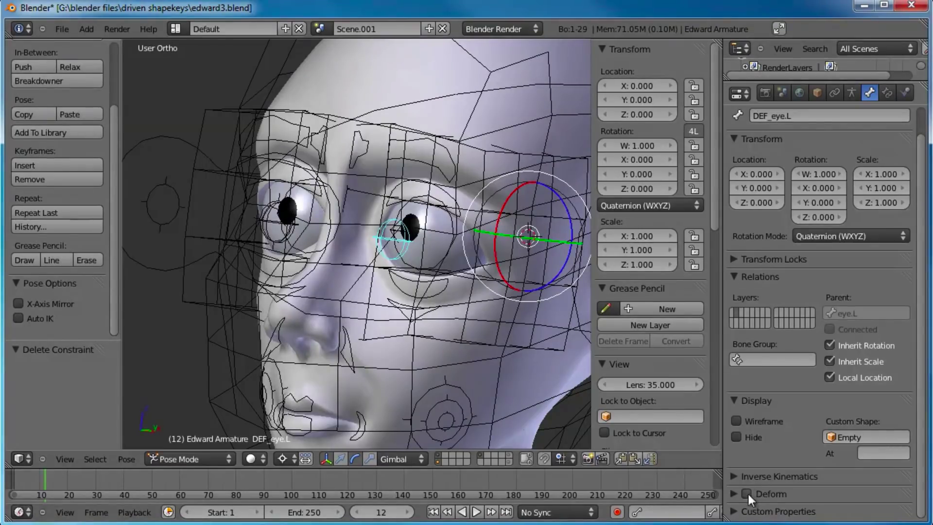
{"action": "right_click", "coordinate": [272, 224]}
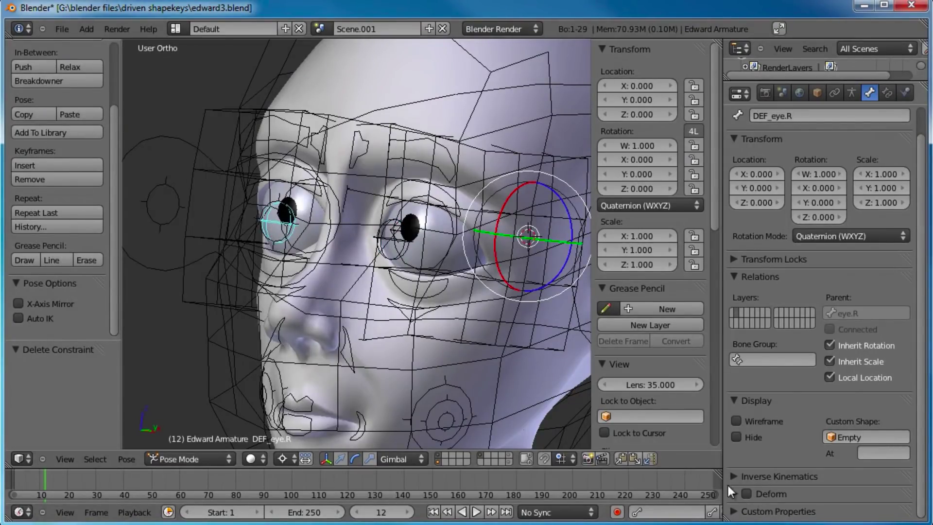
- Try moving the lookat bone downward to test how the deforming eye bones affect the eye area
{"action": "right_click", "coordinate": [394, 247]}
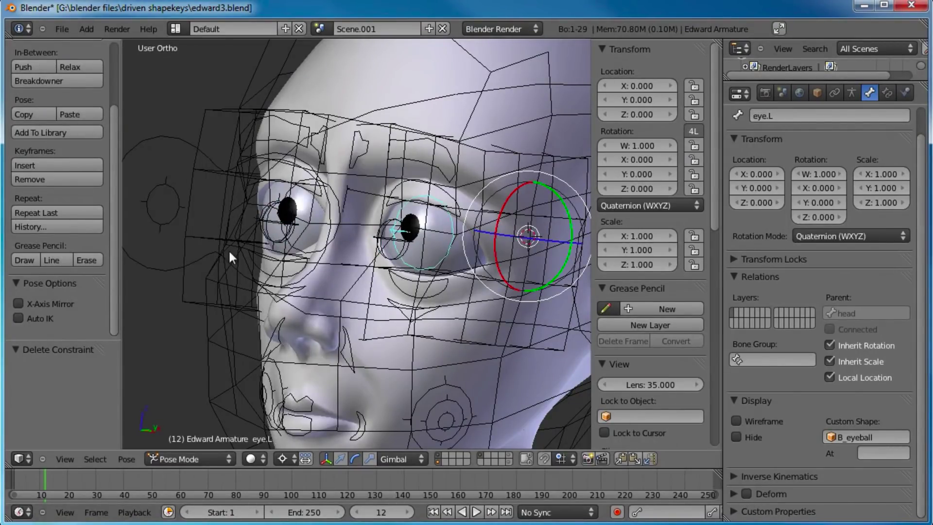
{"action": "right_click", "coordinate": [199, 246]}
{"action": "key", "text": "g"}
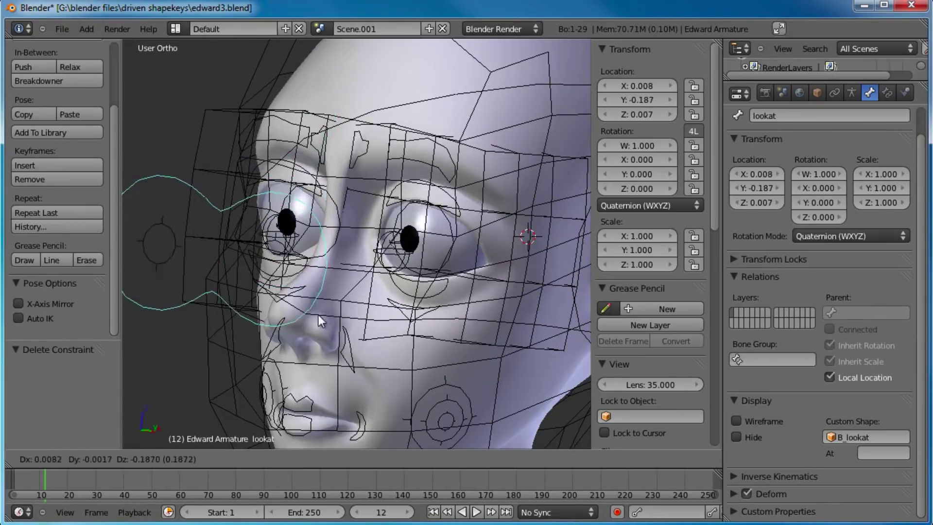
{"action": "right_click", "coordinate": [323, 297]}
{"action": "scroll", "coordinate": [359, 273], "scroll_direction": "down", "scroll_amount": 2}
{"action": "middle_click_drag", "start_coordinate": [360, 273], "coordinate": [400, 230]}
{"action": "key", "text": "g"}
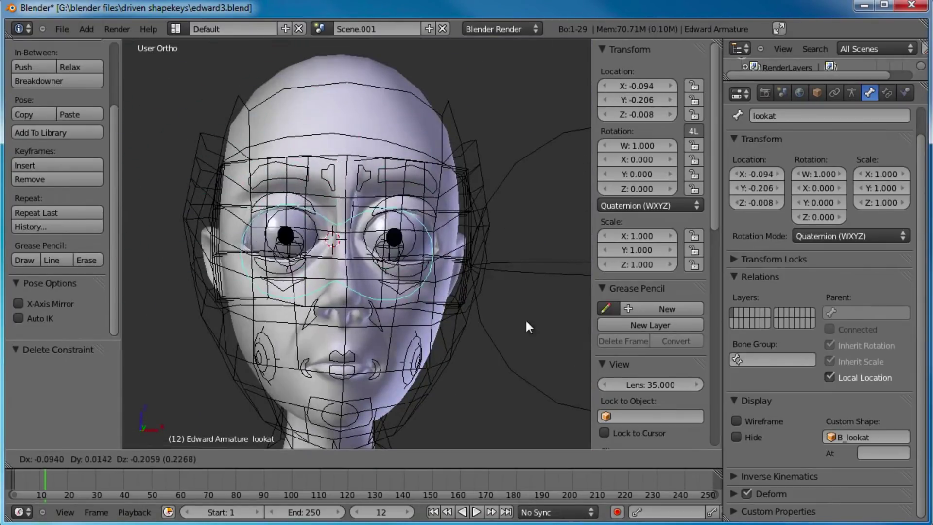
{"action": "right_click", "coordinate": [335, 221]}
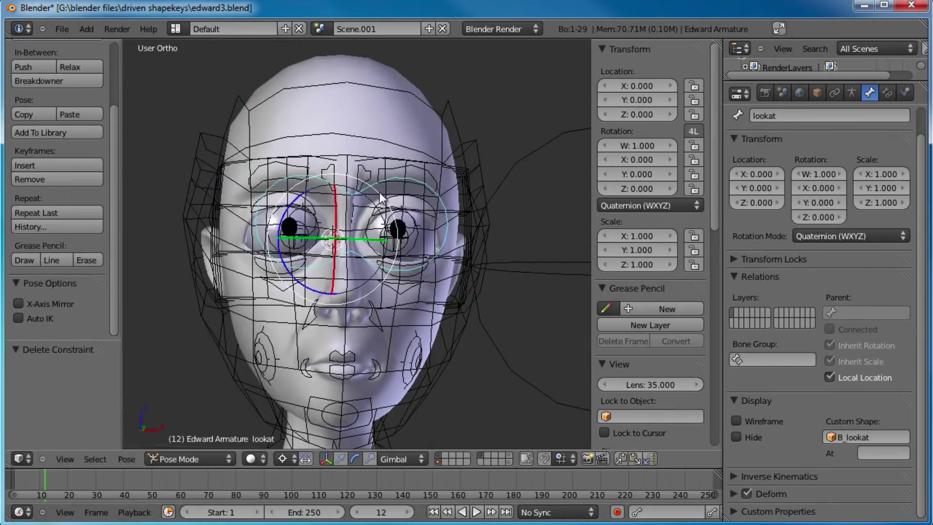
- Try moving the lookat bone sideways and around to examine how the eyelids and nose bridge deform
{"action": "middle_click_drag", "start_coordinate": [337, 227], "coordinate": [307, 243]}
{"action": "key", "text": "g"}
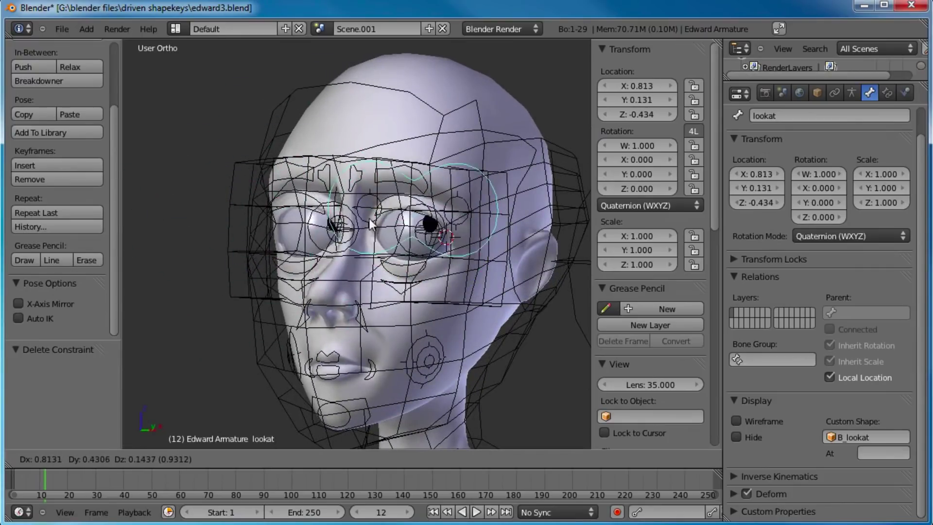
{"action": "key", "text": "Escape"}
{"action": "scroll", "coordinate": [320, 224], "scroll_direction": "up", "scroll_amount": 2}
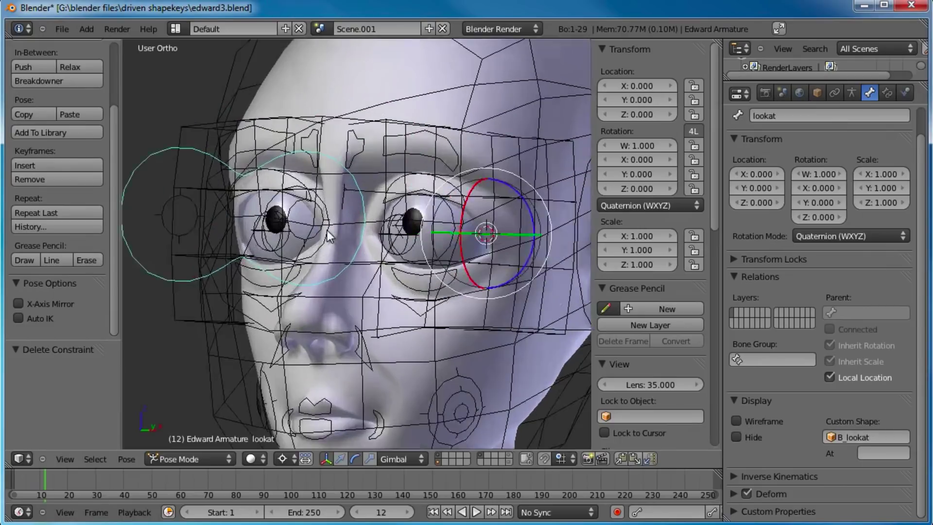
{"action": "key", "text": "g"}
{"action": "right_click", "coordinate": [407, 210]}
{"action": "middle_click_drag", "start_coordinate": [375, 210], "coordinate": [422, 240]}
{"action": "scroll", "coordinate": [420, 191], "scroll_direction": "up", "scroll_amount": 2}
{"action": "key", "text": "g"}
{"action": "right_click", "coordinate": [408, 204]}
{"action": "scroll", "coordinate": [393, 188], "scroll_direction": "down", "scroll_amount": 2}
{"action": "scroll", "coordinate": [422, 240], "scroll_direction": "up", "scroll_amount": 2}
- Switch the edward_deform cage to Weight Paint mode and display the weights of DEF_eye.L
{"action": "right_click", "coordinate": [393, 294]}
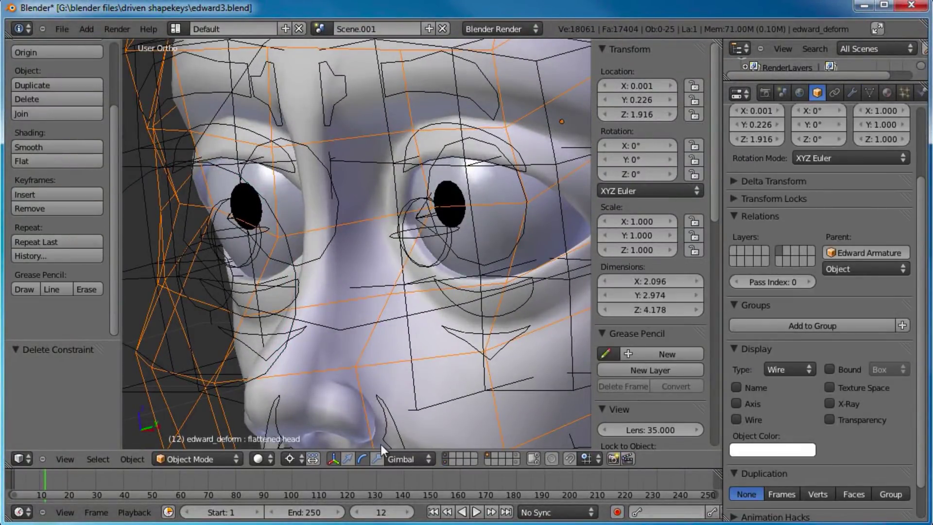
{"action": "left_click", "coordinate": [214, 459]}
{"action": "left_click", "coordinate": [212, 365]}
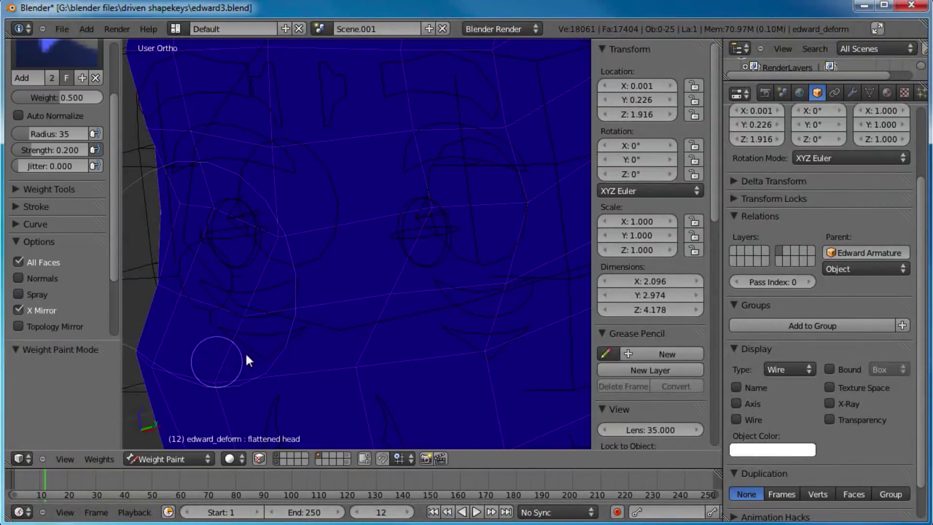
{"action": "scroll", "coordinate": [341, 287], "scroll_direction": "down", "scroll_amount": 2}
{"action": "left_click", "coordinate": [387, 240]}
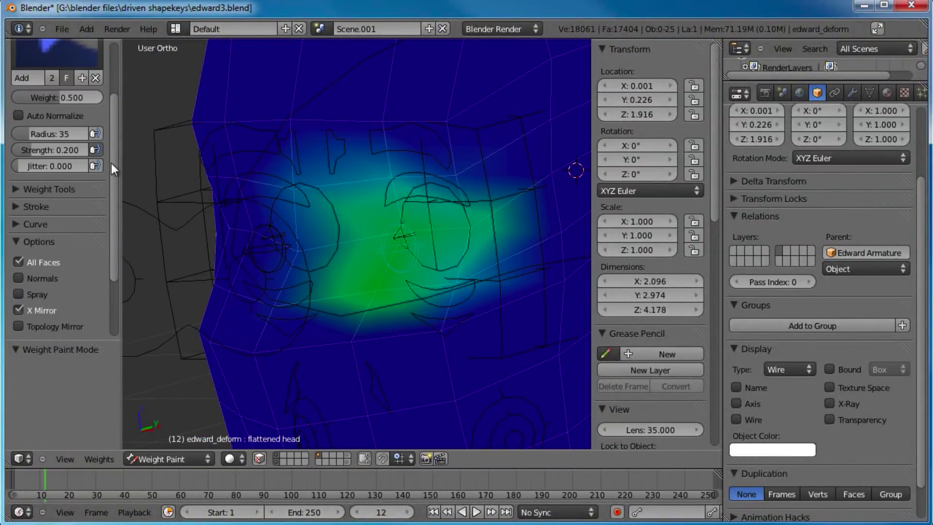
- Subtract the DEF_eye.L weights around the nose bridge with the Subtract brush, and check the mirrored DEF_eye.R weights
{"action": "scroll", "coordinate": [59, 60], "scroll_direction": "up", "scroll_amount": 5}
{"action": "left_click", "coordinate": [56, 105]}
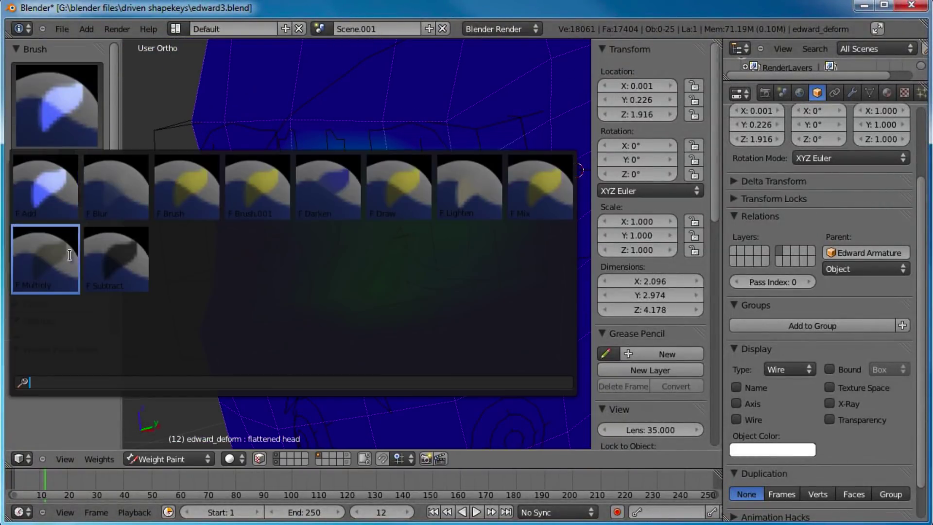
{"action": "left_click", "coordinate": [104, 260]}
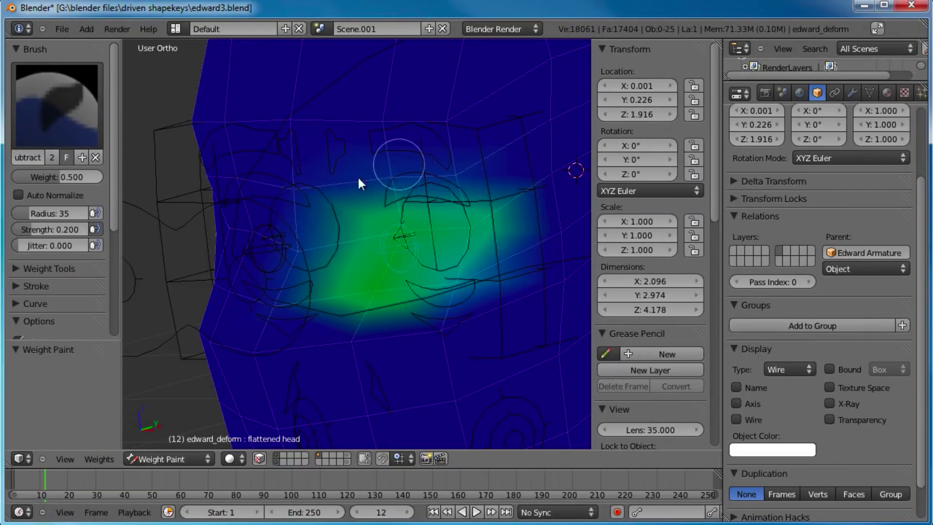
{"action": "mouse_move", "coordinate": [304, 215]}
{"action": "left_mouse_down"}
{"action": "mouse_move", "coordinate": [293, 248]}
{"action": "mouse_move", "coordinate": [304, 292]}
{"action": "mouse_move", "coordinate": [457, 307]}
{"action": "mouse_move", "coordinate": [529, 182]}
{"action": "mouse_move", "coordinate": [306, 210]}
{"action": "mouse_move", "coordinate": [336, 220]}
{"action": "left_mouse_up"}
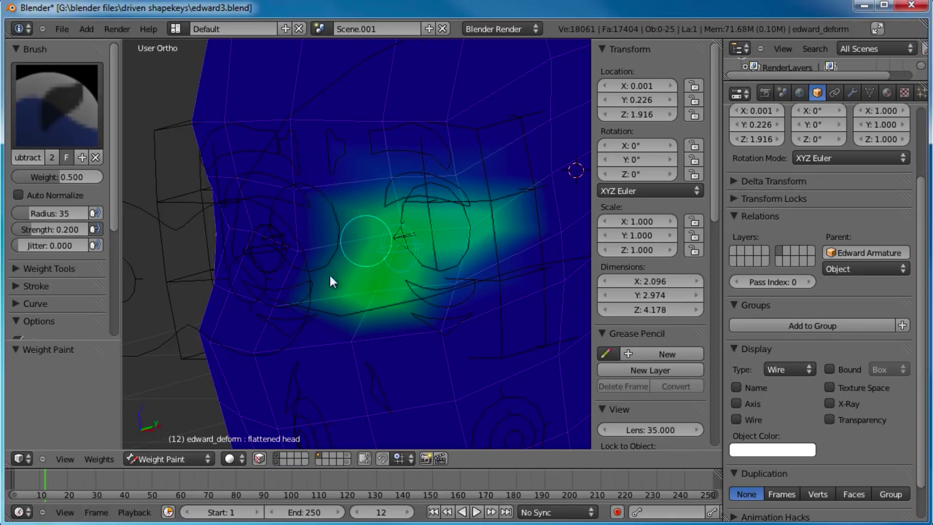
{"action": "middle_click_drag", "start_coordinate": [486, 168], "coordinate": [405, 237]}
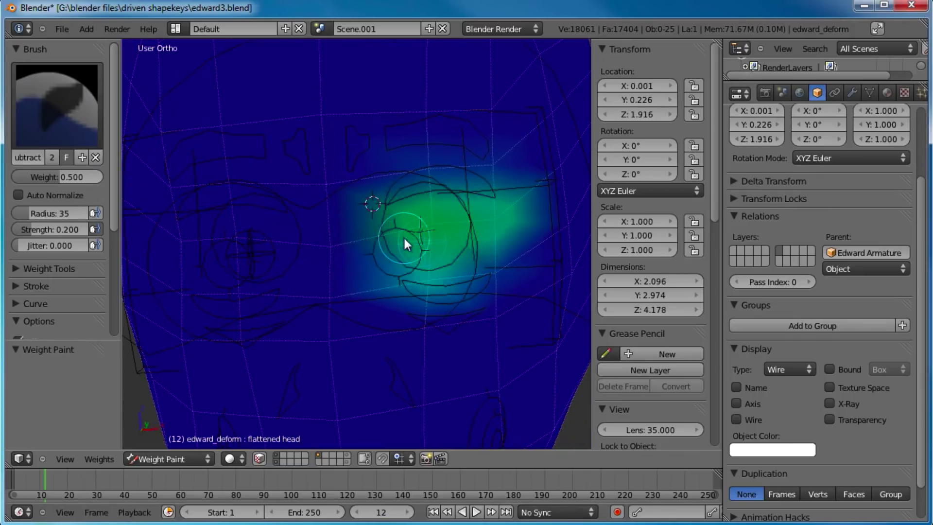
{"action": "right_click", "coordinate": [259, 237]}
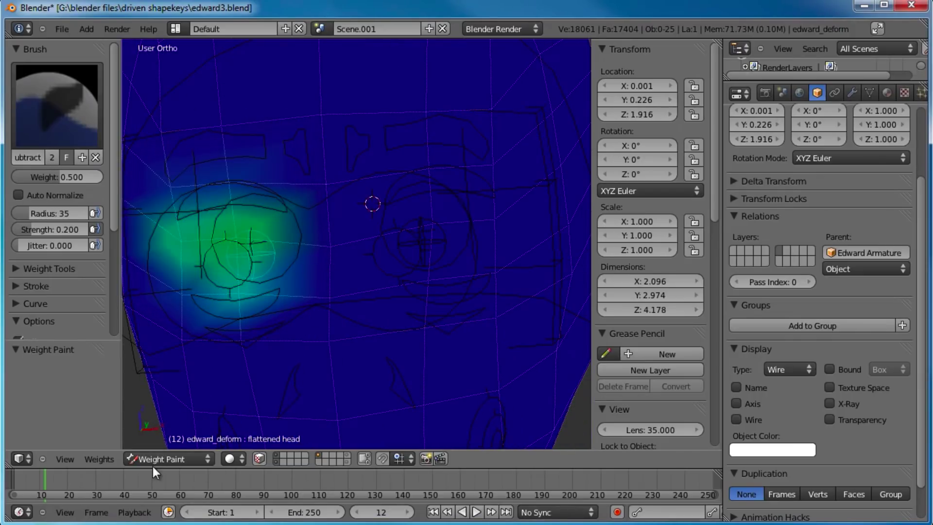
- Return the cage to Object Mode and try moving the lookat bone to test the reduced nose bridge weights
{"action": "left_click", "coordinate": [167, 459]}
{"action": "left_click", "coordinate": [161, 445]}
{"action": "right_click", "coordinate": [338, 293]}
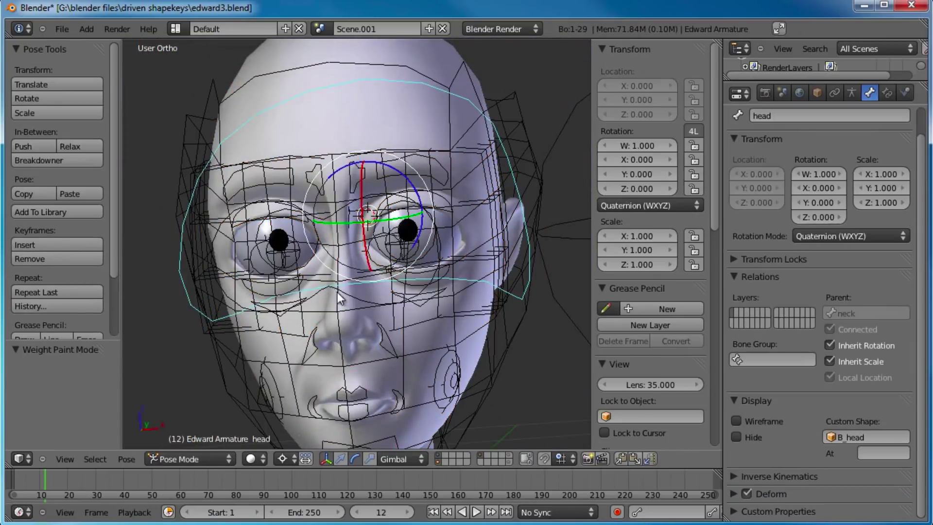
{"action": "middle_click_drag", "start_coordinate": [372, 272], "coordinate": [392, 273]}
{"action": "right_click", "coordinate": [351, 201]}
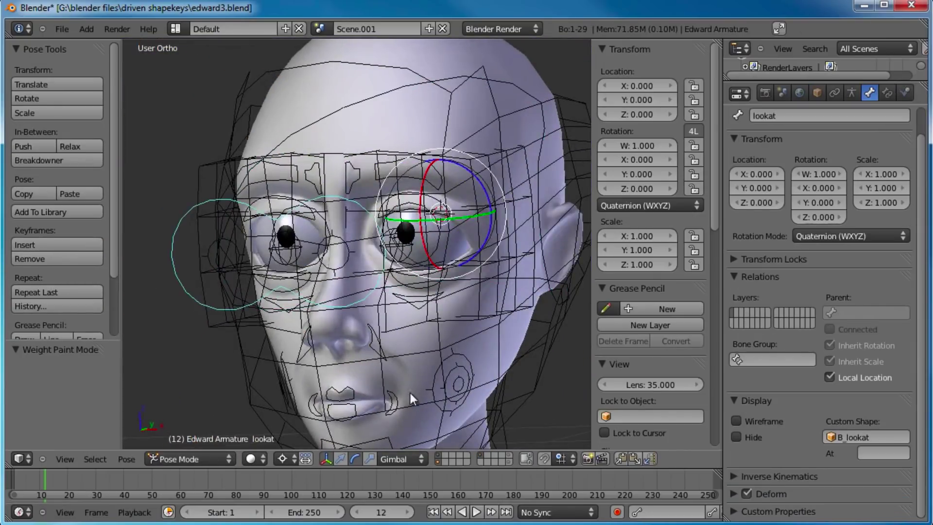
{"action": "key", "text": "g"}
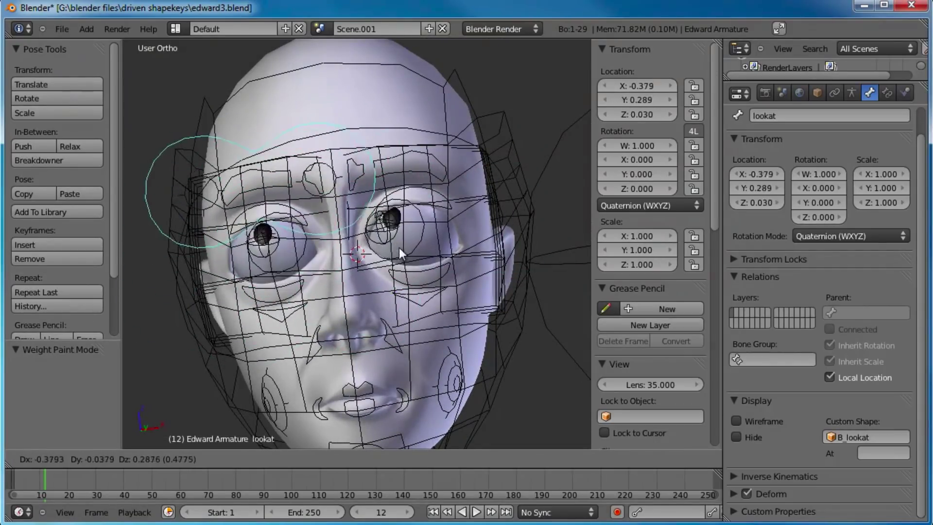
{"action": "key", "text": "Escape"}
- Show only the armature's second layer with the eye deform bones, and deselect all bones
{"action": "middle_click_drag", "start_coordinate": [395, 277], "coordinate": [361, 258]}
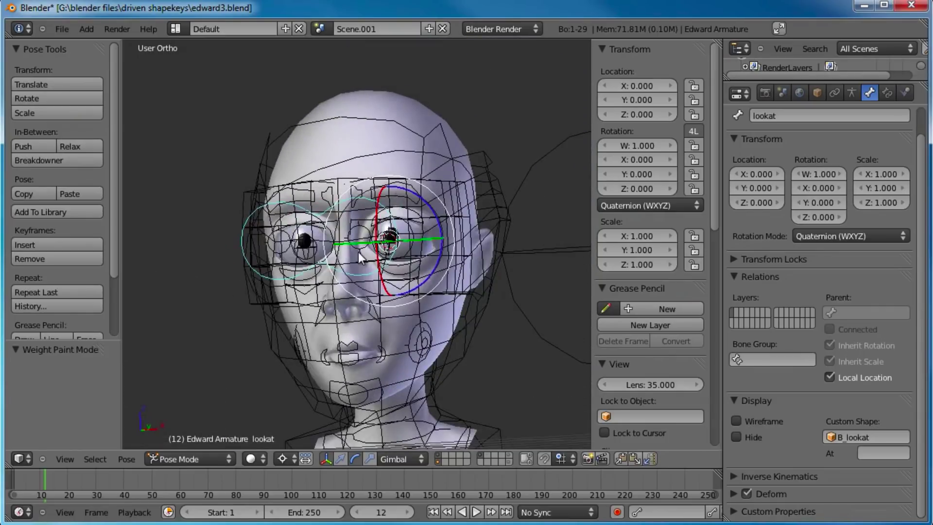
{"action": "key", "text": "KP_1"}
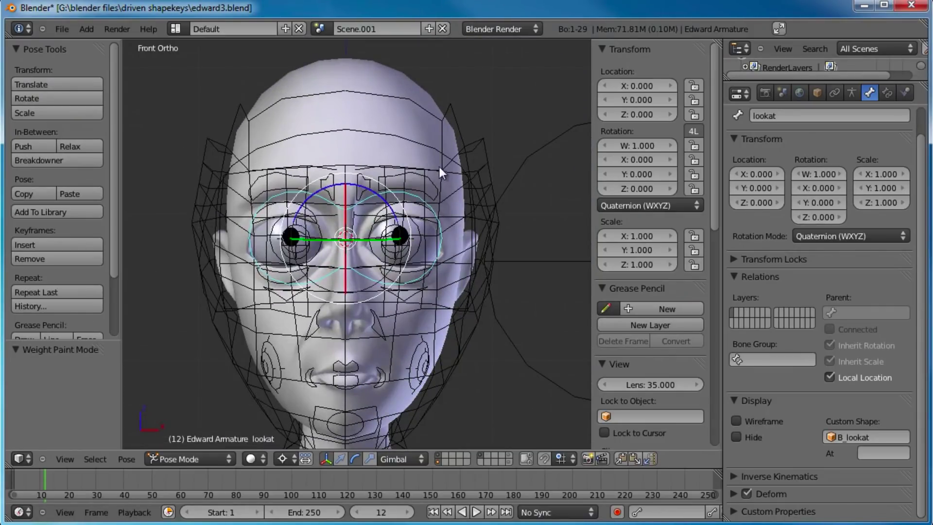
{"action": "middle_click_drag", "start_coordinate": [439, 370], "coordinate": [424, 348], "text": "shift"}
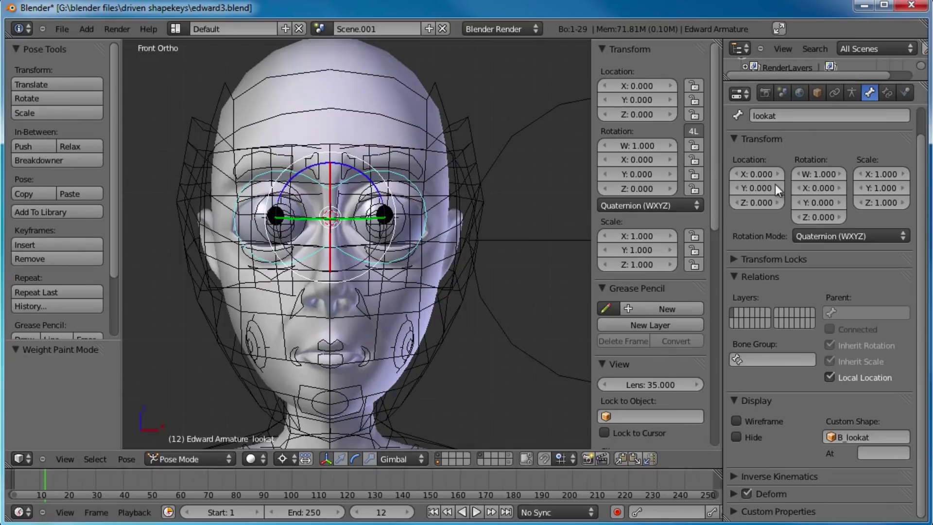
{"action": "scroll", "coordinate": [782, 241], "scroll_direction": "up", "scroll_amount": 2}
{"action": "left_click", "coordinate": [837, 118]}
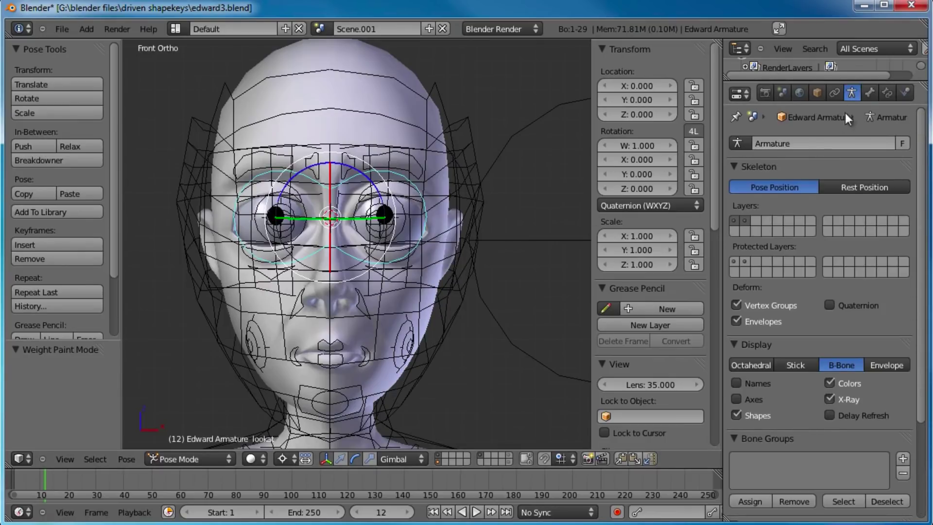
{"action": "key", "text": "a"}
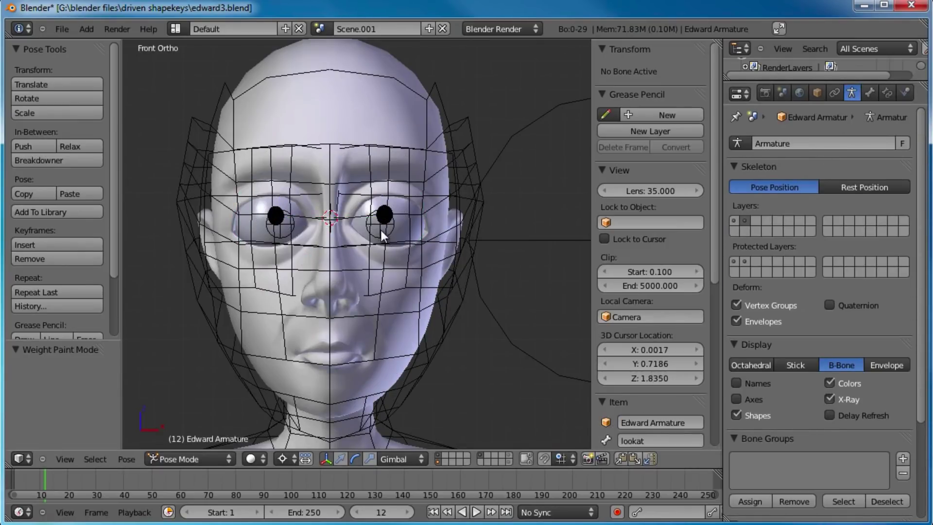
- Select the DEF_eye.L bone and try moving it to test how the eyelid area follows, cancelling the move
{"action": "right_click", "coordinate": [380, 228]}
{"action": "middle_click_drag", "start_coordinate": [397, 198], "coordinate": [403, 247]}
{"action": "key", "text": "g"}
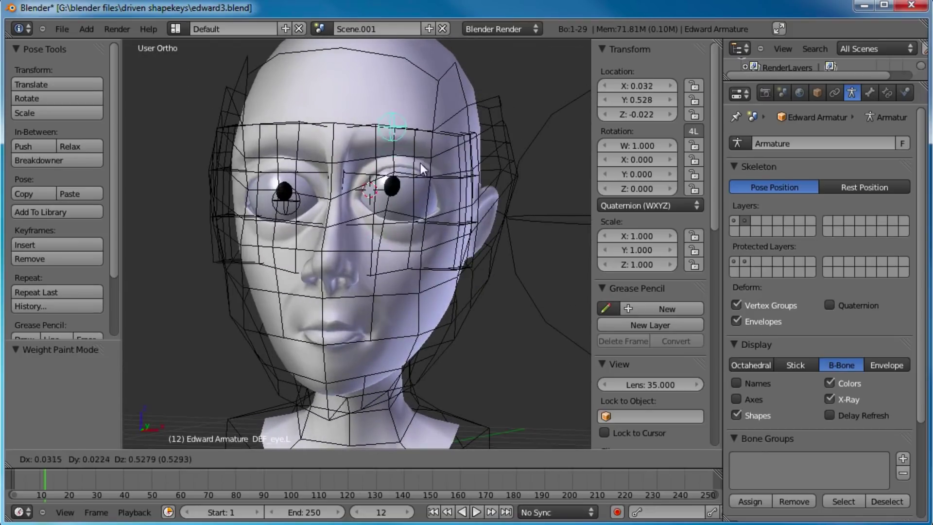
{"action": "right_click", "coordinate": [427, 218]}
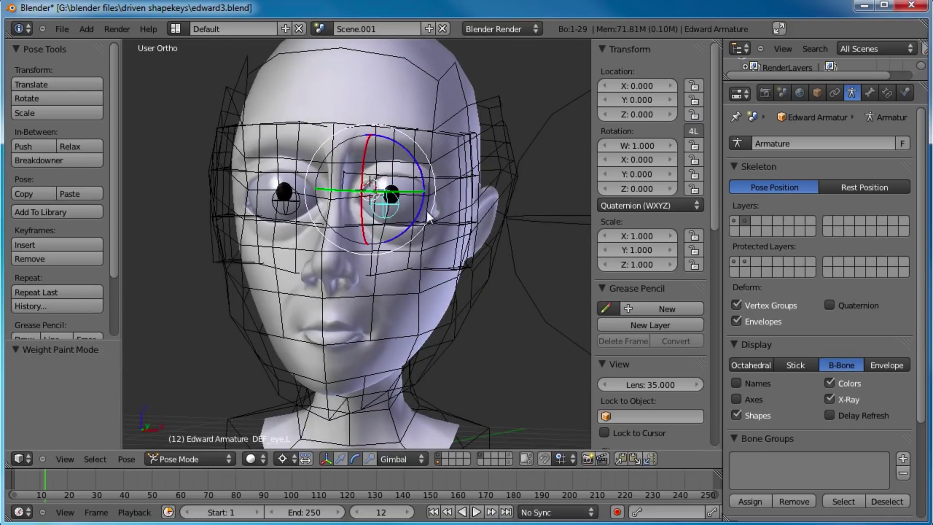
{"action": "mouse_move", "coordinate": [416, 217]}
{"action": "middle_mouse_down"}
{"action": "mouse_move", "coordinate": [432, 221]}
{"action": "mouse_move", "coordinate": [419, 216]}
{"action": "middle_mouse_up"}
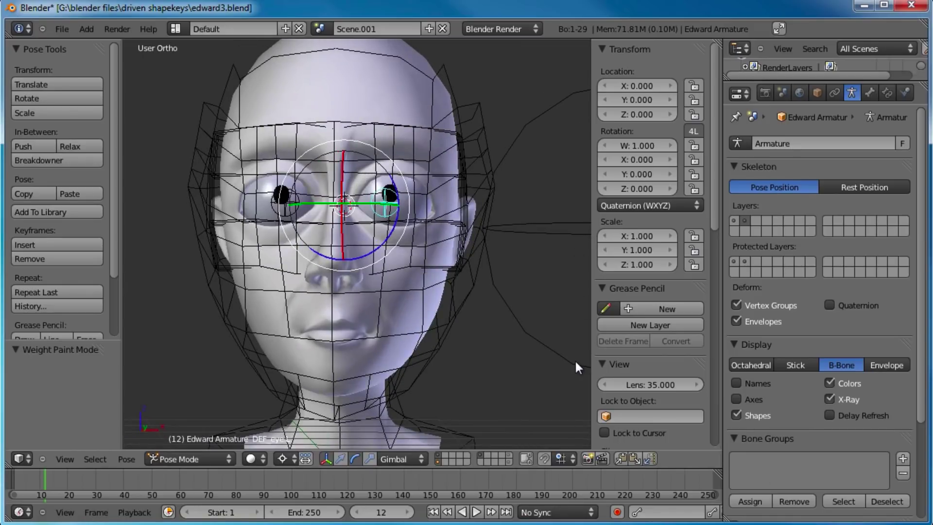
- In Edit Mode, duplicate DEF_eye.L from the front view and place the copy at the chin, about X -0.003, Z 0.968
{"action": "key", "text": "KP_1"}
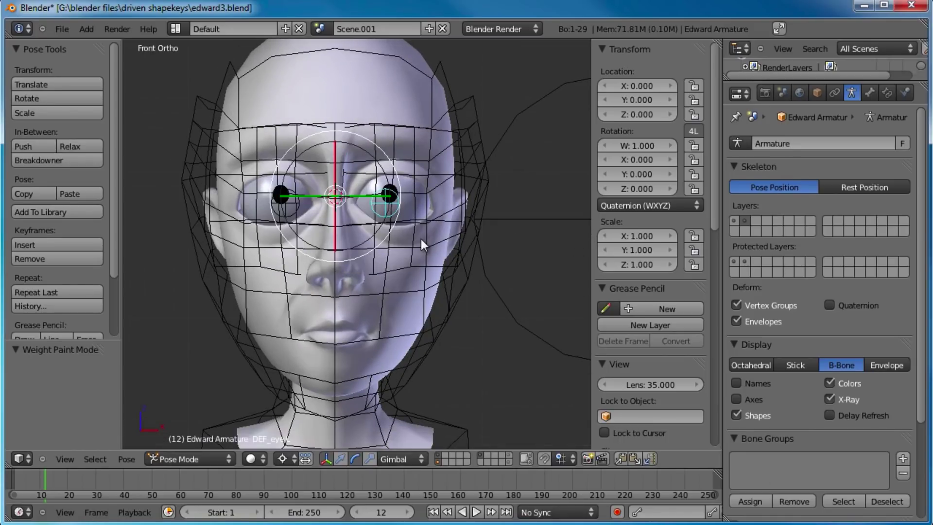
{"action": "scroll", "coordinate": [419, 252], "scroll_direction": "up", "scroll_amount": 1}
{"action": "middle_click_drag", "start_coordinate": [451, 256], "coordinate": [448, 242], "text": "shift"}
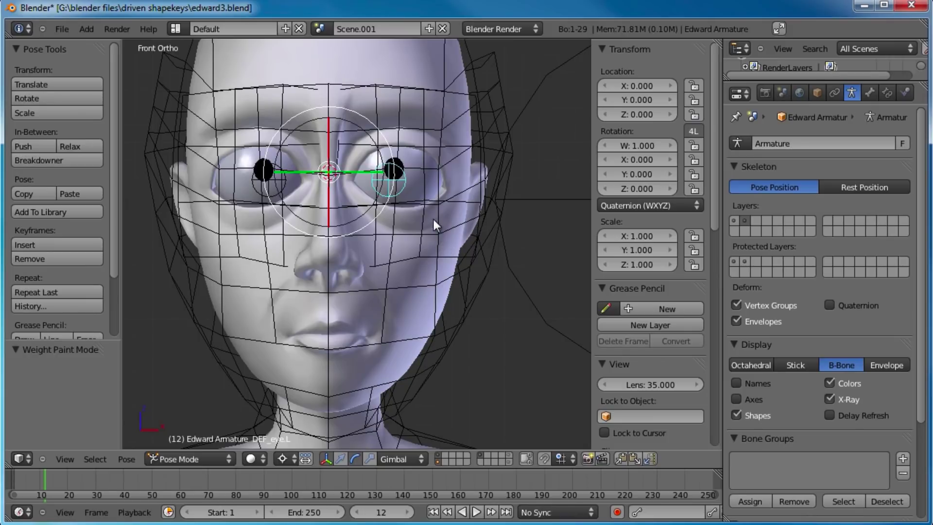
{"action": "key", "text": "Tab"}
{"action": "middle_click_drag", "start_coordinate": [441, 210], "coordinate": [426, 215], "text": "shift"}
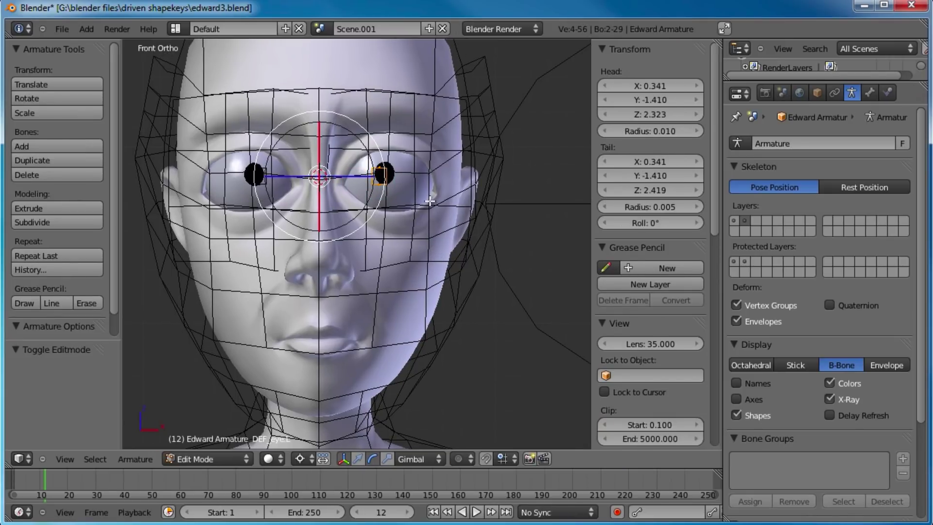
{"action": "key", "text": "shift+d"}
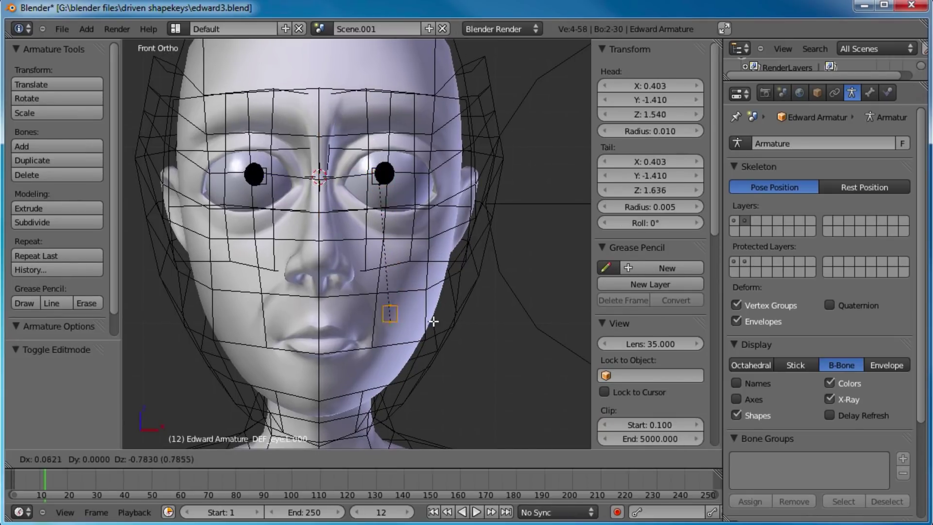
{"action": "left_click", "coordinate": [366, 416]}
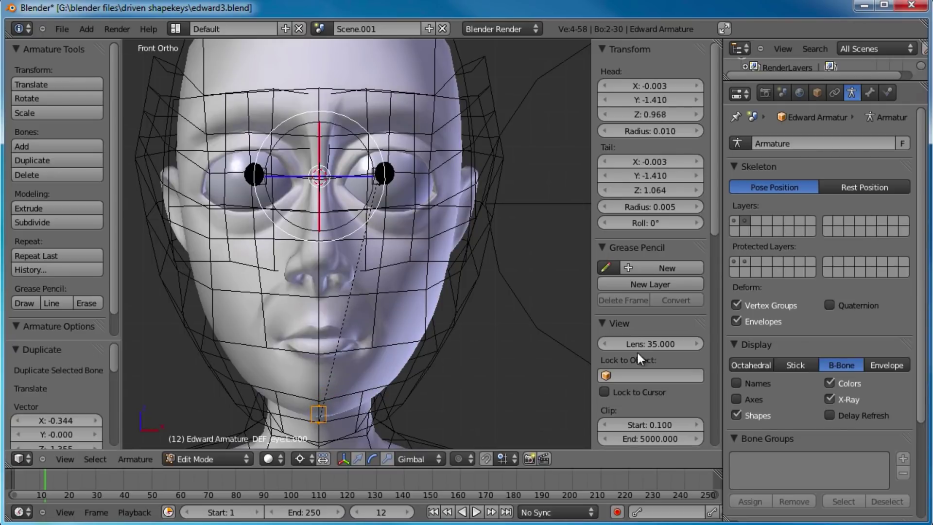
- Rename the duplicated chin bone DEF_chin
{"action": "scroll", "coordinate": [640, 375], "scroll_direction": "down", "scroll_amount": 12}
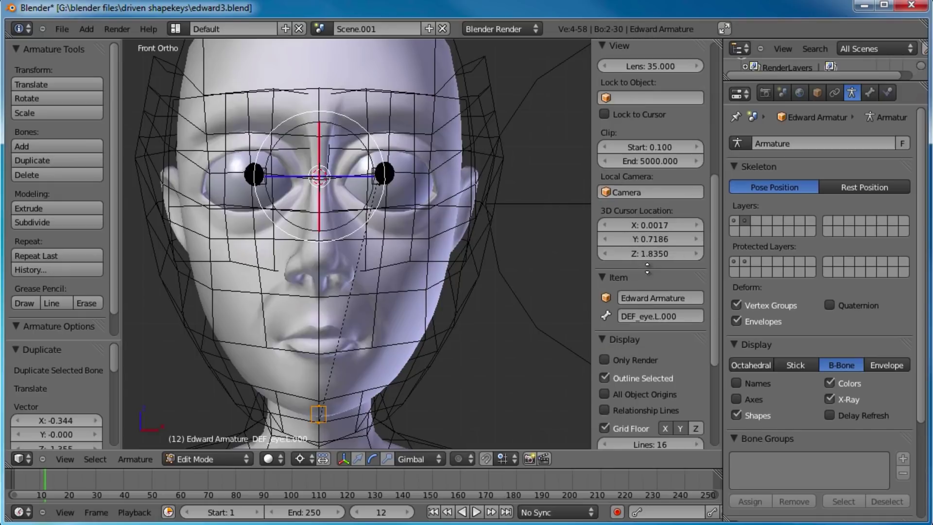
{"action": "left_click_drag", "start_coordinate": [644, 315], "coordinate": [745, 326]}
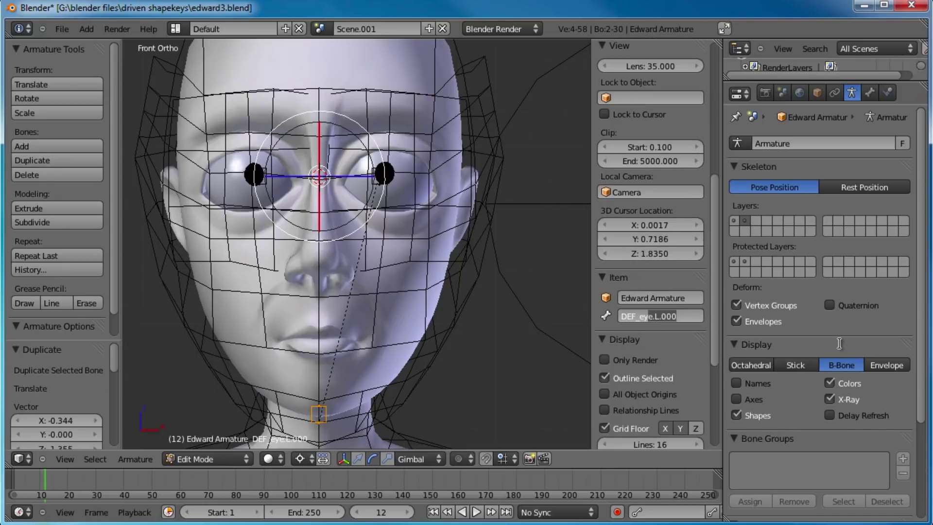
{"action": "key", "text": "BackSpace"}
{"action": "key", "text": "Return"}
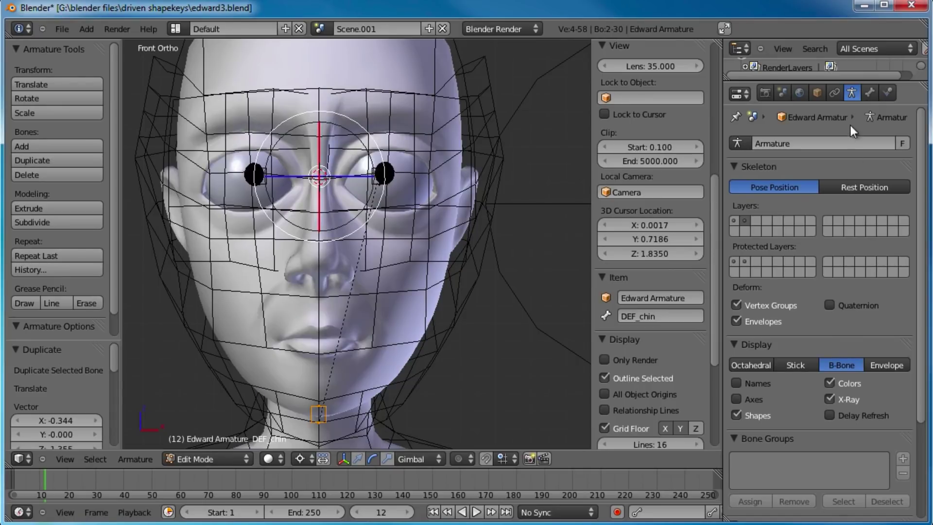
- Set the parent of the DEF_chin bone to head
{"action": "middle_click_drag", "start_coordinate": [510, 214], "coordinate": [452, 235]}
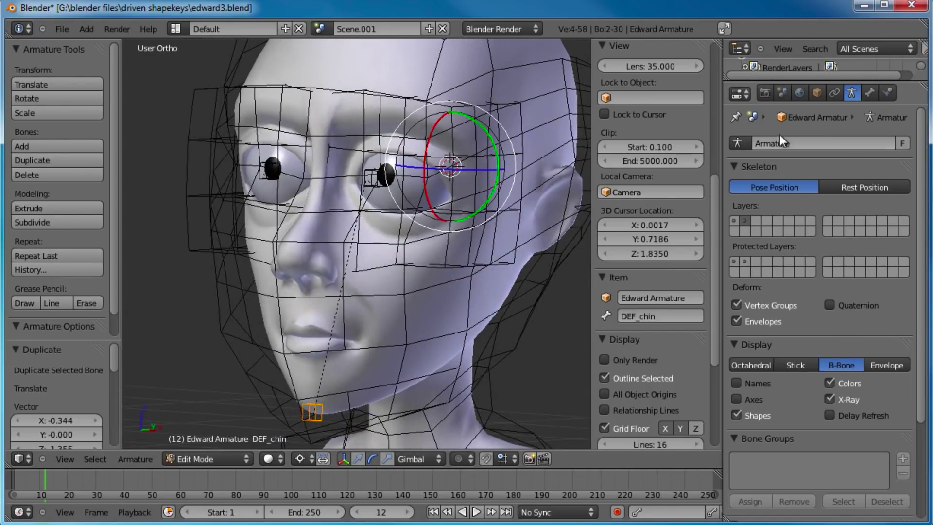
{"action": "left_click", "coordinate": [870, 92]}
{"action": "left_click", "coordinate": [872, 289]}
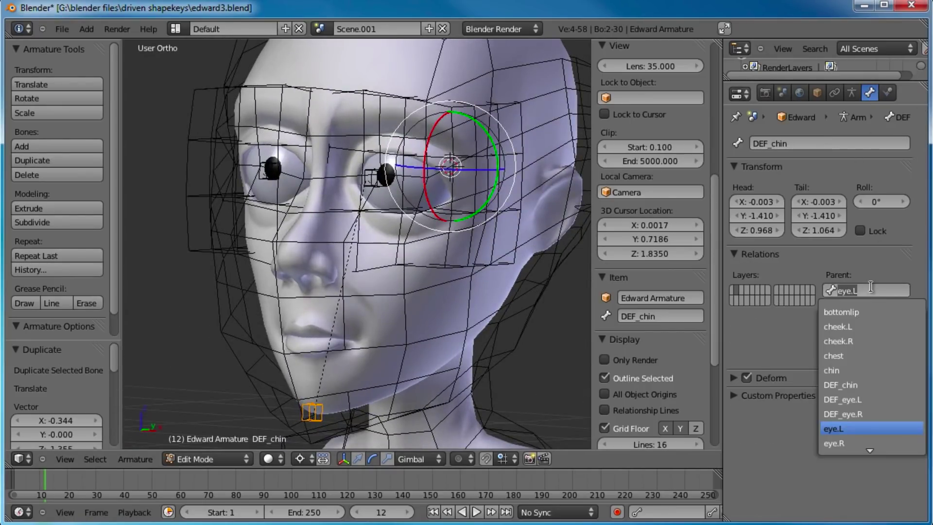
{"action": "type", "text": "head"}
{"action": "key", "text": "Return"}
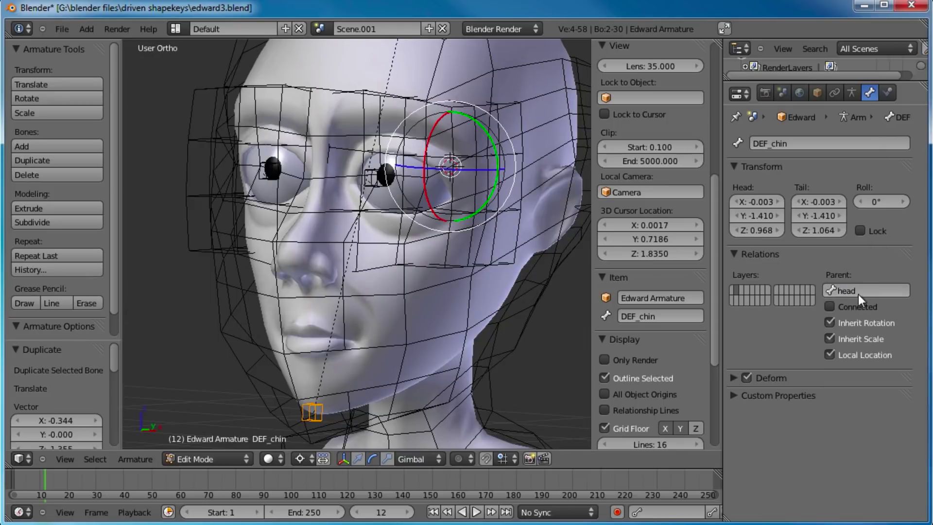
- Enable Mirror Editing in the settings of the last bone duplication
{"action": "key", "text": "KP_1"}
{"action": "middle_click_drag", "start_coordinate": [428, 317], "coordinate": [373, 275]}
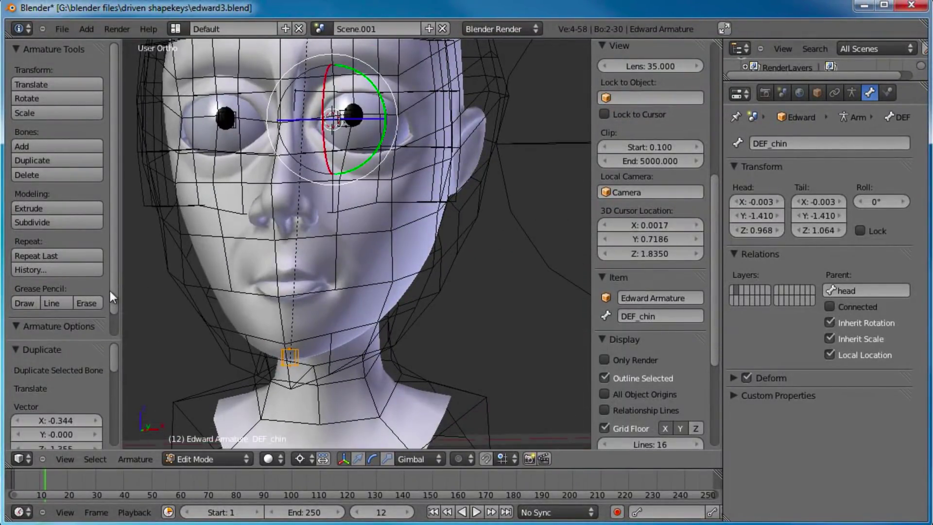
{"action": "left_click_drag", "start_coordinate": [92, 339], "coordinate": [95, 255]}
{"action": "scroll", "coordinate": [43, 349], "scroll_direction": "down", "scroll_amount": 7}
{"action": "left_click", "coordinate": [17, 342]}
{"action": "key", "text": "KP_1"}
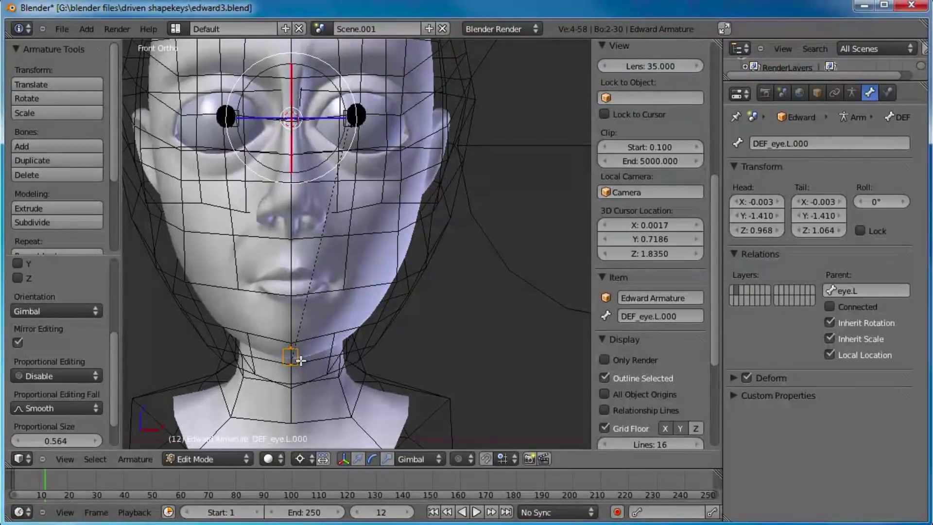
- Select only the duplicated bone at the chin and set its parent to head
{"action": "middle_click_drag", "start_coordinate": [411, 205], "coordinate": [355, 235]}
{"action": "middle_click_drag", "start_coordinate": [311, 338], "coordinate": [325, 346]}
{"action": "right_click_drag", "start_coordinate": [312, 358], "coordinate": [352, 317]}
{"action": "right_click", "coordinate": [352, 317]}
{"action": "mouse_move", "coordinate": [351, 170]}
{"action": "middle_mouse_down"}
{"action": "mouse_move", "coordinate": [342, 162]}
{"action": "mouse_move", "coordinate": [350, 158]}
{"action": "middle_mouse_up"}
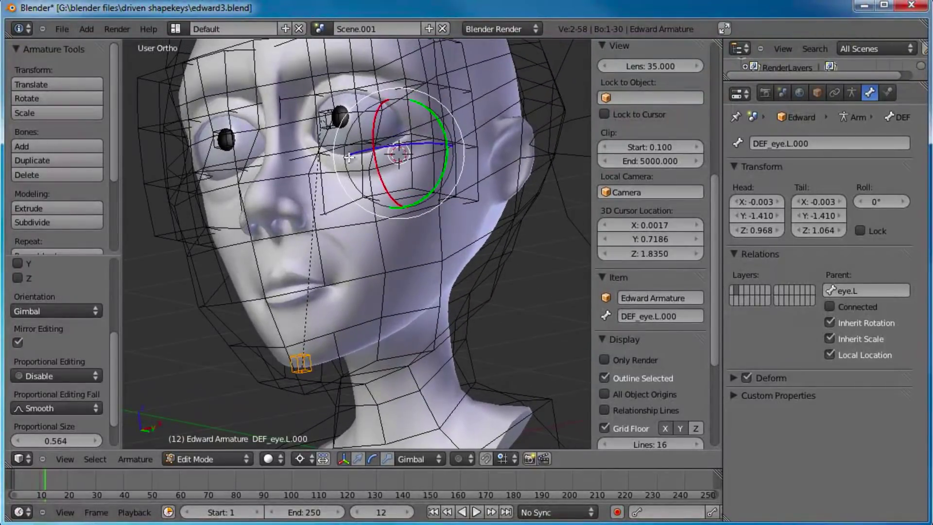
{"action": "left_click", "coordinate": [868, 289]}
{"action": "type", "text": "head"}
{"action": "key", "text": "Return"}
{"action": "left_click", "coordinate": [867, 285]}
{"action": "key", "text": "Escape"}
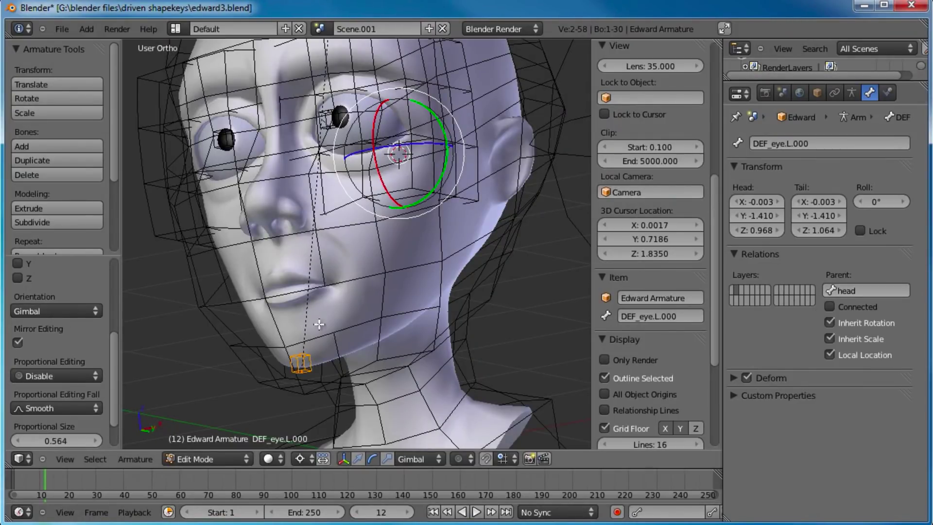
- Select the DEF_eye.L bone and duplicate it almost in place
{"action": "key", "text": "KP_1"}
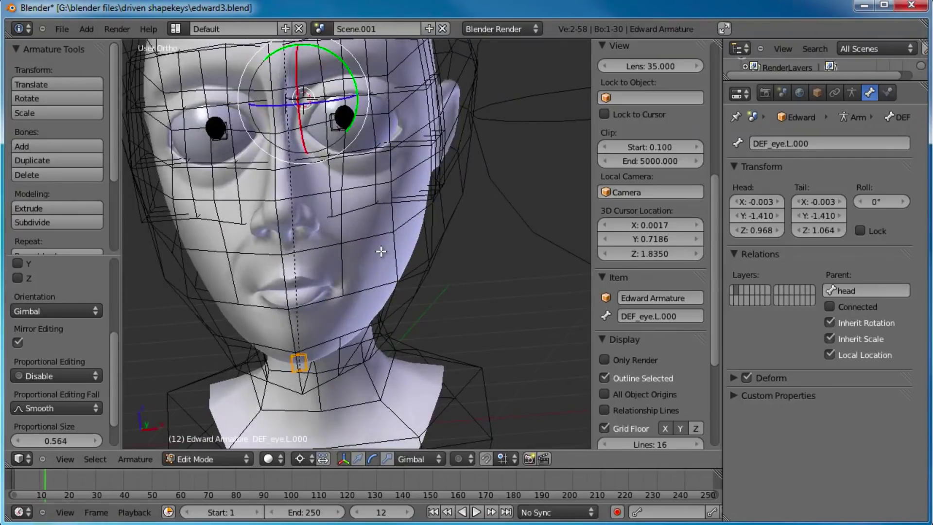
{"action": "right_click", "coordinate": [350, 127]}
{"action": "right_click", "coordinate": [344, 117]}
{"action": "middle_click_drag", "start_coordinate": [396, 144], "coordinate": [394, 149], "text": "shift"}
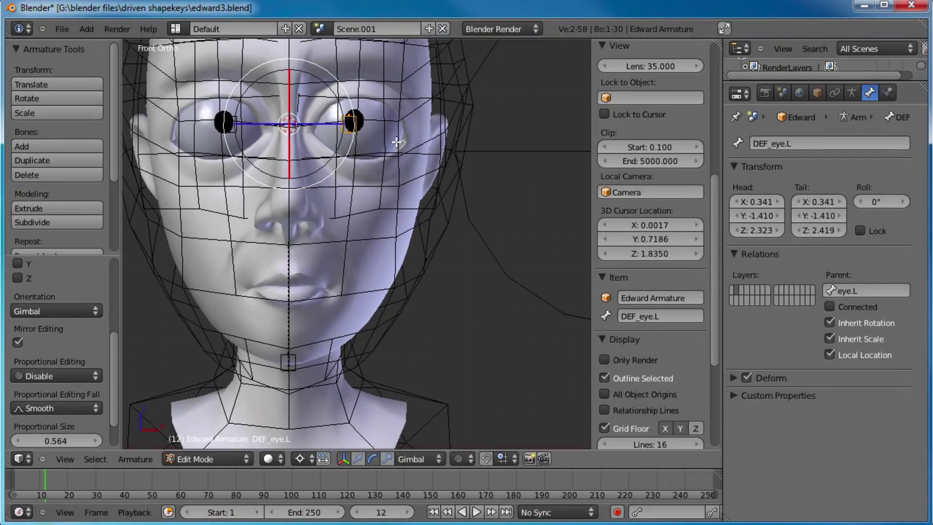
{"action": "key", "text": "shift+d"}
{"action": "left_click", "coordinate": [308, 181]}
{"action": "middle_click_drag", "start_coordinate": [308, 181], "coordinate": [299, 199]}
{"action": "scroll", "coordinate": [250, 141], "scroll_direction": "up", "scroll_amount": 3}
- Try to change the ending of the DEF_eye.L.001 bone's name
{"action": "left_click", "coordinate": [659, 316]}
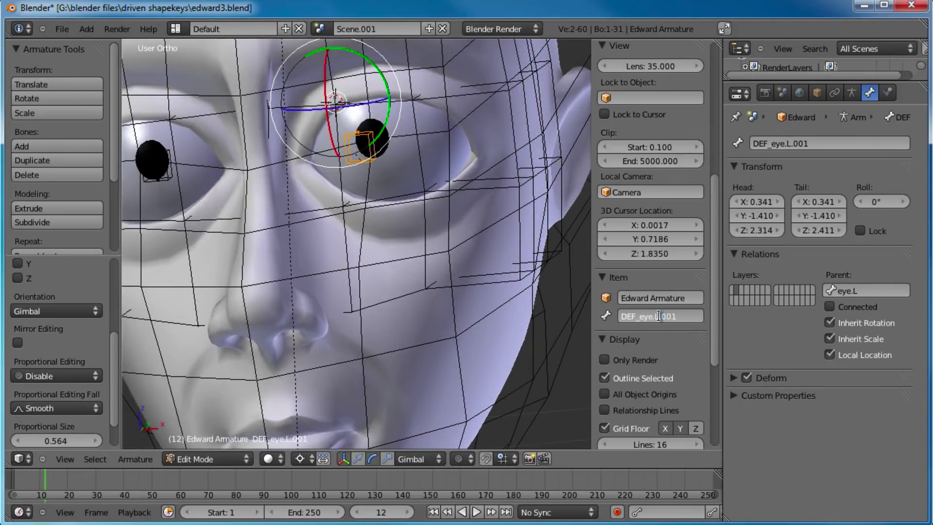
{"action": "left_click_drag", "start_coordinate": [655, 316], "coordinate": [726, 325]}
{"action": "type", "text": "L"}
{"action": "key", "text": "Return"}
- Check the overlapping eye bones, delete the duplicate at the left eye, and select DEF_eye.L again
{"action": "right_click", "coordinate": [170, 181]}
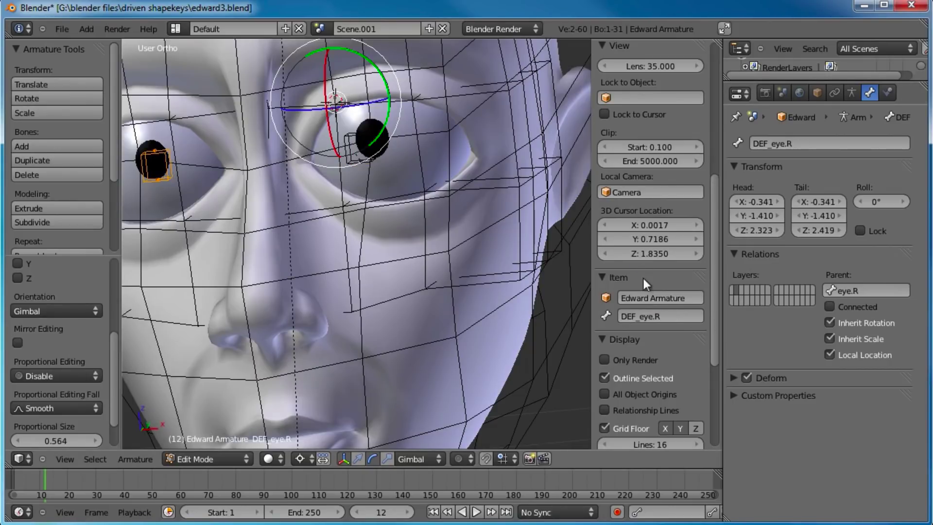
{"action": "right_click", "coordinate": [351, 166]}
{"action": "right_click", "coordinate": [352, 166]}
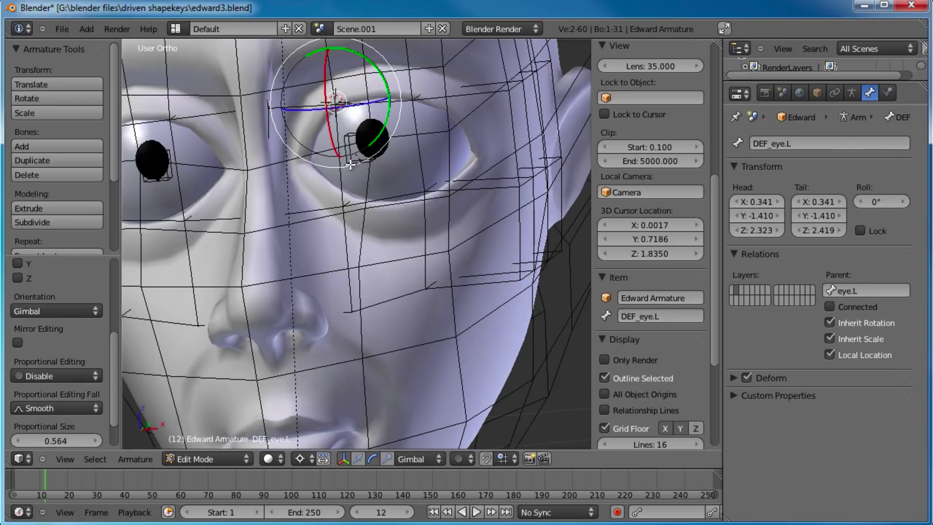
{"action": "right_click", "coordinate": [355, 162]}
{"action": "key", "text": "x"}
{"action": "left_click", "coordinate": [383, 173]}
{"action": "right_click", "coordinate": [356, 158]}
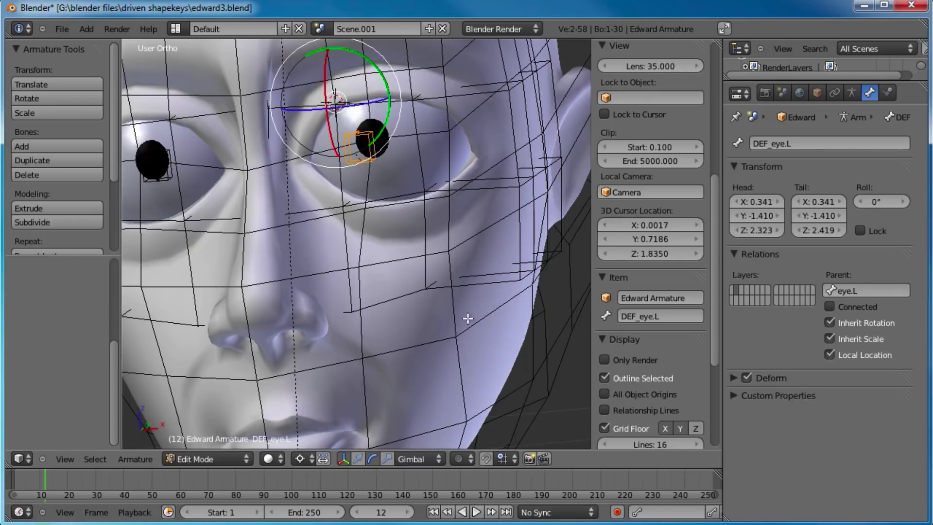
- Turn on X-Axis Mirror for the armature and test it with a cancelled move of DEF_eye.L
{"action": "middle_click_drag", "start_coordinate": [303, 291], "coordinate": [340, 216], "text": "shift"}
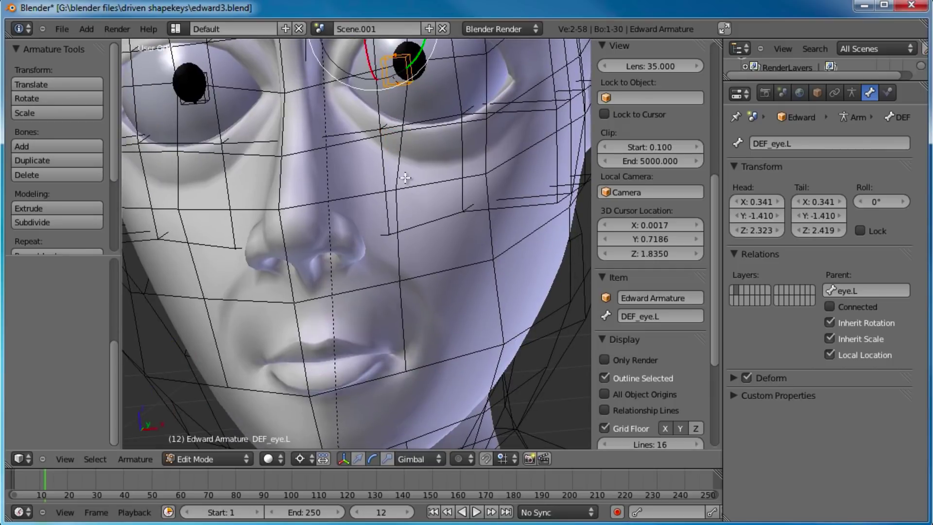
{"action": "left_click_drag", "start_coordinate": [99, 255], "coordinate": [104, 371]}
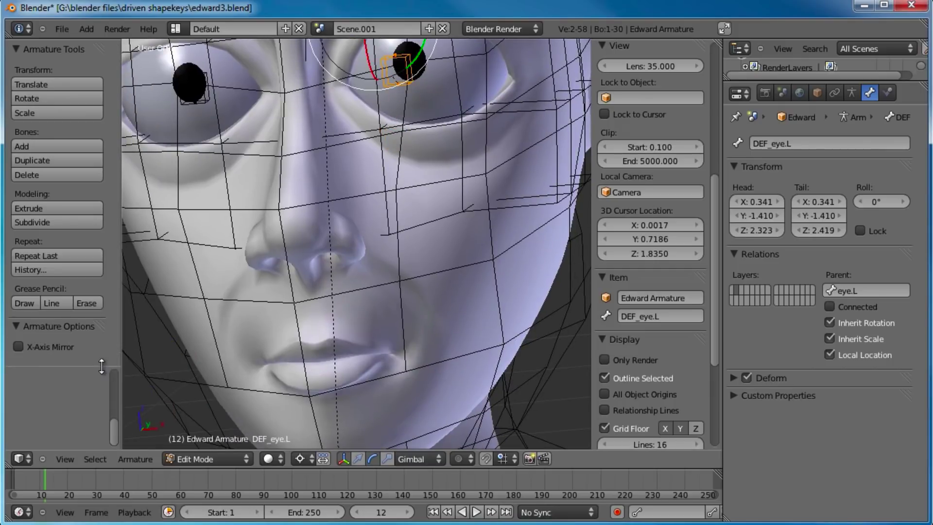
{"action": "left_click", "coordinate": [18, 347]}
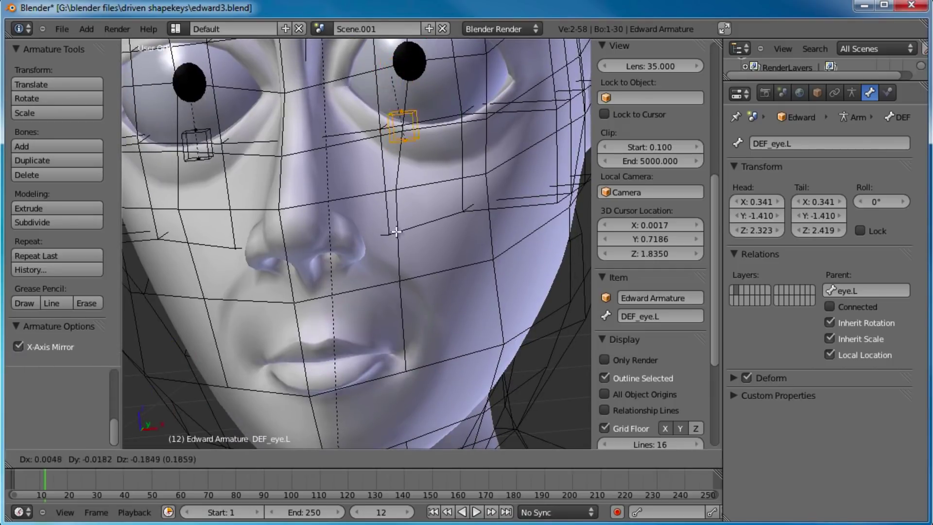
{"action": "key", "text": "KP_1"}
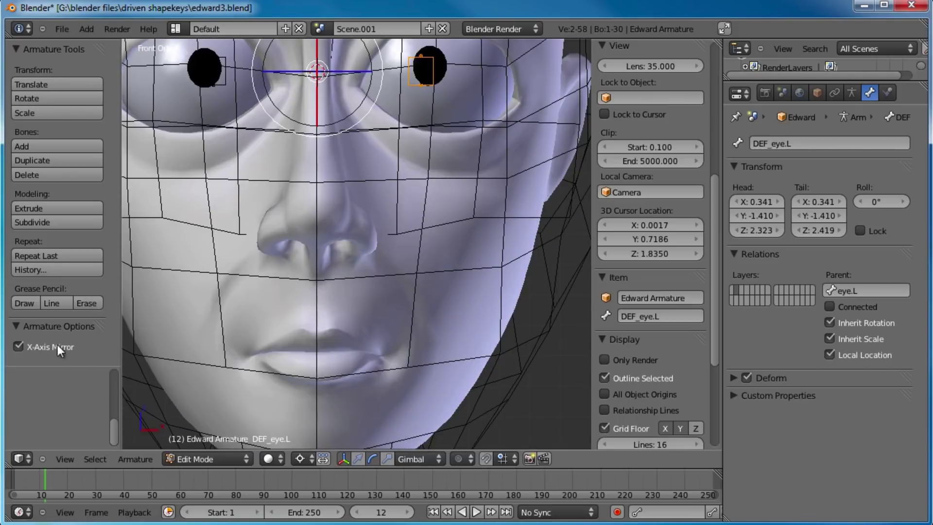
{"action": "scroll", "coordinate": [389, 292], "scroll_direction": "down", "scroll_amount": 2}
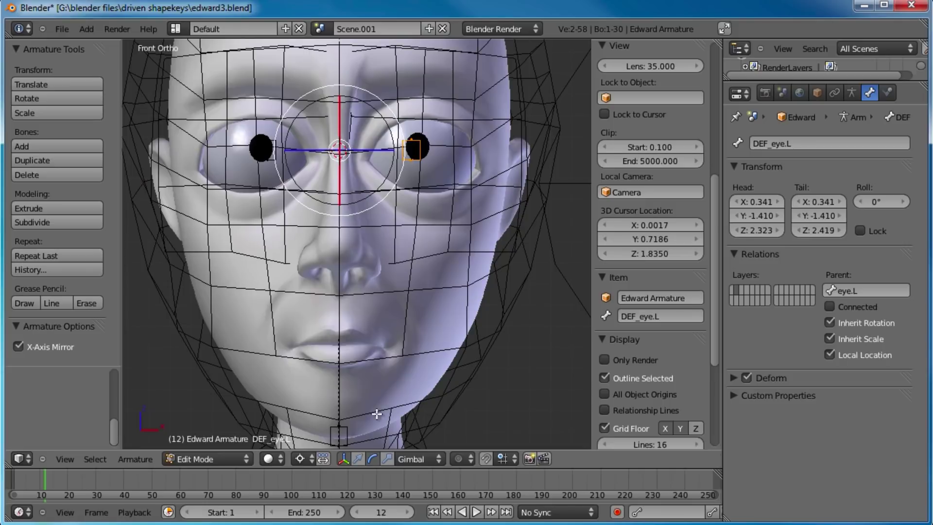
{"action": "right_click", "coordinate": [347, 433]}
{"action": "right_click", "coordinate": [438, 152]}
{"action": "key", "text": "shift+d"}
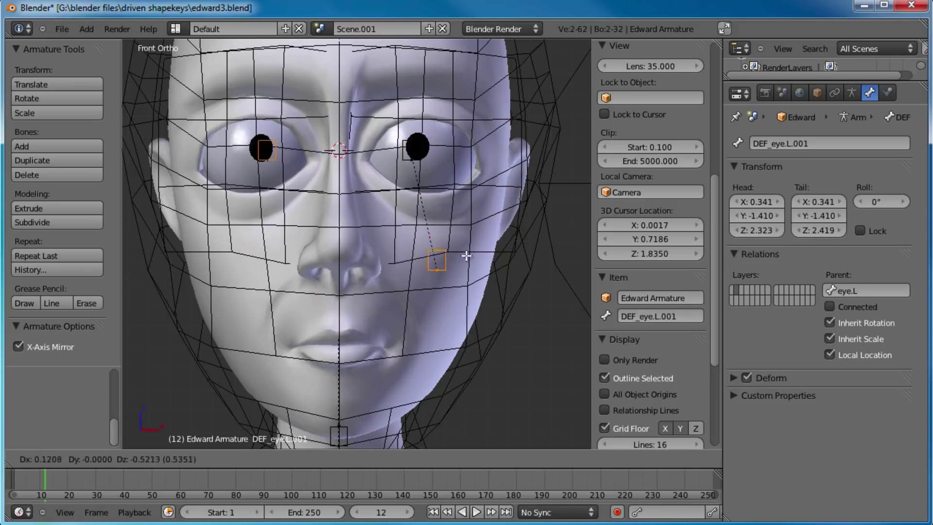
{"action": "right_click", "coordinate": [496, 229]}
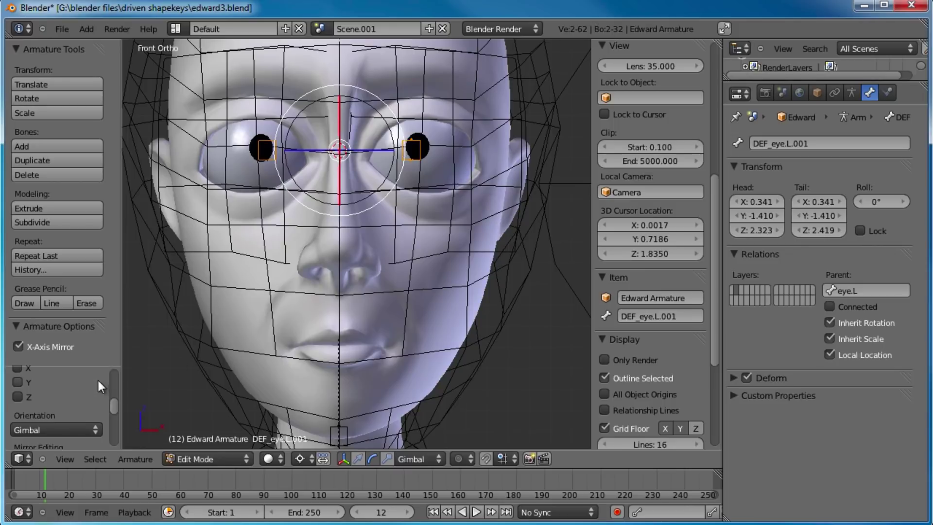
{"action": "key", "text": "ctrl+z"}
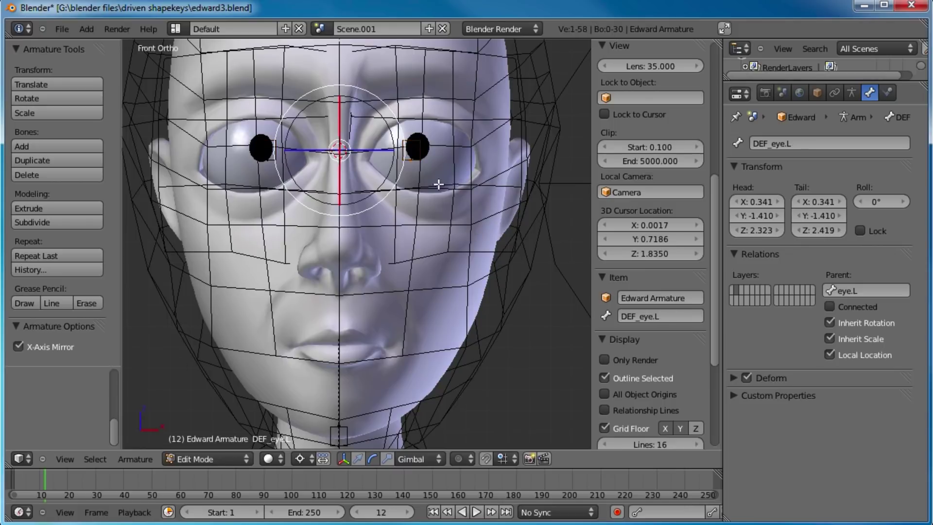
{"action": "key", "text": "g"}
{"action": "key", "text": "Escape"}
- Duplicate DEF_eye.L onto the cheek at about X 0.600, Z 1.850, and rename the copy DEF_cheek
{"action": "key", "text": "shift+d"}
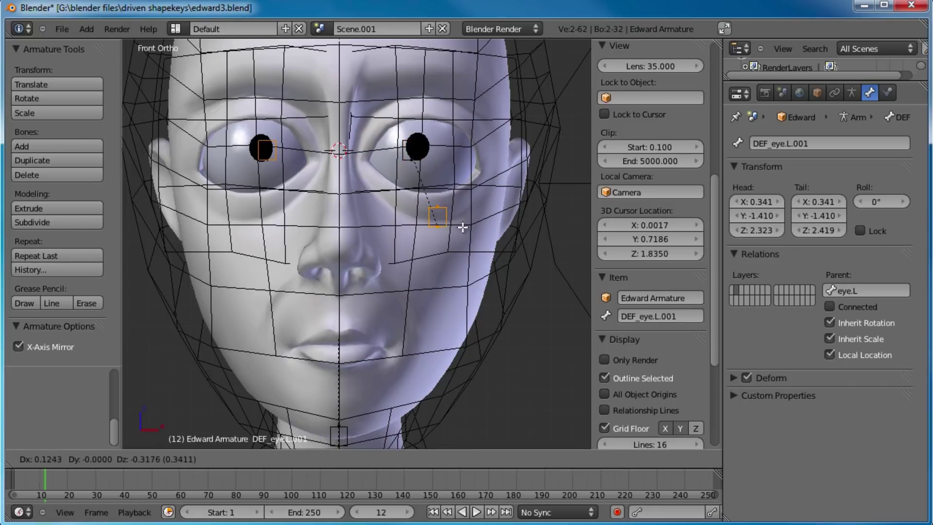
{"action": "left_click", "coordinate": [491, 259]}
{"action": "left_click", "coordinate": [664, 317]}
{"action": "type", "text": "DEF_cheek"}
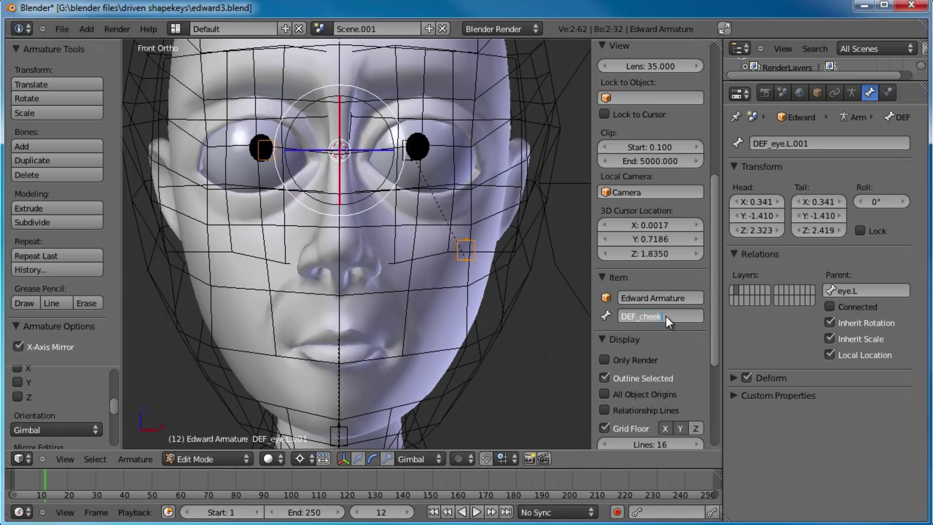
{"action": "key", "text": "Return"}
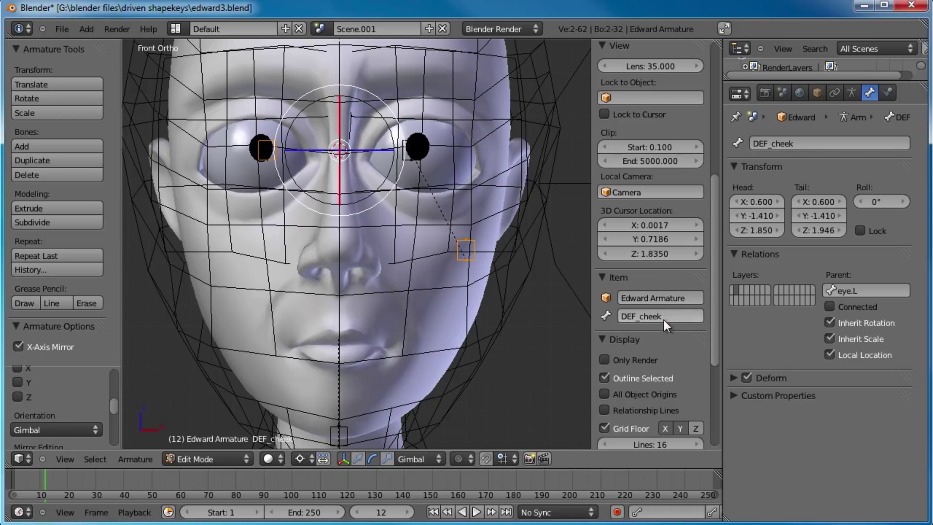
- Duplicate DEF_cheek to above the same side's eyebrow at about X 0.376, Z 2.864, and rename the copy DEF_brow
{"action": "scroll", "coordinate": [483, 298], "scroll_direction": "down", "scroll_amount": 3, "text": "shift"}
{"action": "scroll", "coordinate": [461, 216], "scroll_direction": "down", "scroll_amount": 2}
{"action": "middle_click_drag", "start_coordinate": [456, 223], "coordinate": [452, 315], "text": "shift"}
{"action": "key", "text": "shift+d"}
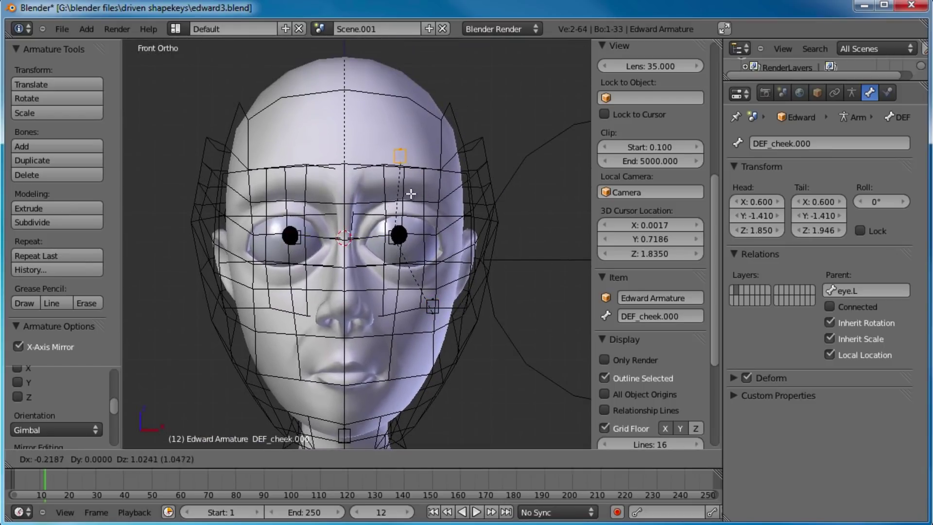
{"action": "left_click", "coordinate": [410, 195]}
{"action": "left_click", "coordinate": [676, 317]}
{"action": "type", "text": "DEF_"}
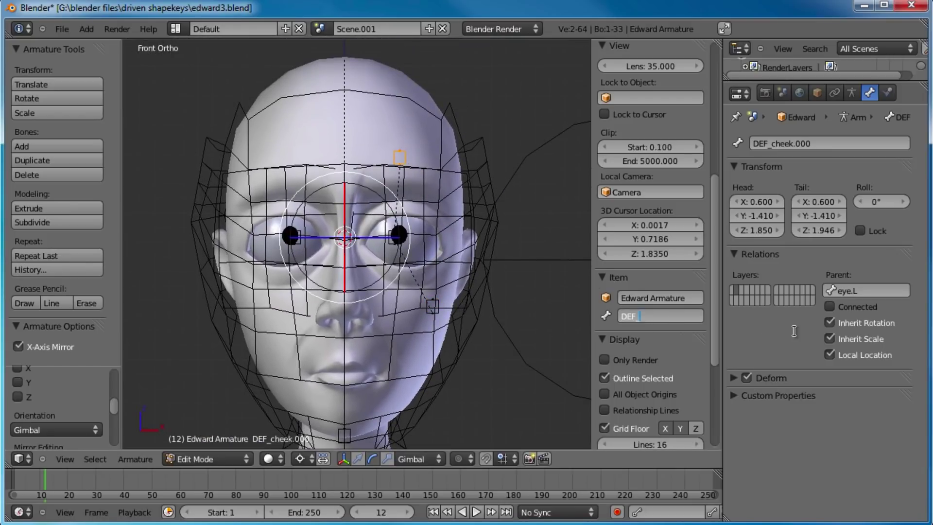
{"action": "type", "text": "brow"}
{"action": "key", "text": "Return"}
- Duplicate the DEF_brow and DEF_cheek bones in place and mirror the copies to the other side with an X scale of -1
{"action": "scroll", "coordinate": [488, 262], "scroll_direction": "down", "scroll_amount": 2}
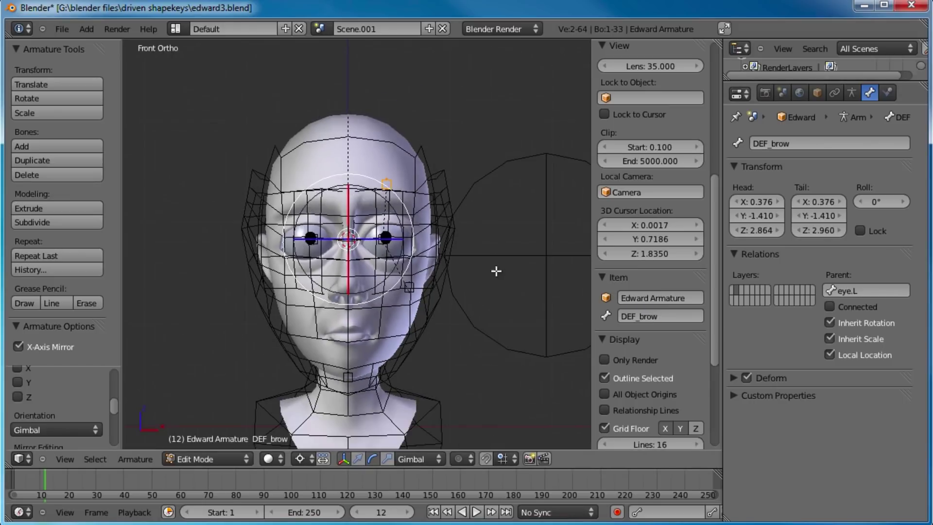
{"action": "scroll", "coordinate": [480, 252], "scroll_direction": "down", "scroll_amount": 2, "text": "ctrl"}
{"action": "middle_click_drag", "start_coordinate": [480, 252], "coordinate": [522, 290]}
{"action": "key", "text": "KP_1"}
{"action": "scroll", "coordinate": [459, 271], "scroll_direction": "up", "scroll_amount": 3}
{"action": "right_click", "coordinate": [421, 295]}
{"action": "middle_click_drag", "start_coordinate": [441, 340], "coordinate": [456, 295], "text": "shift"}
{"action": "middle_click_drag", "start_coordinate": [443, 249], "coordinate": [442, 261], "text": "shift"}
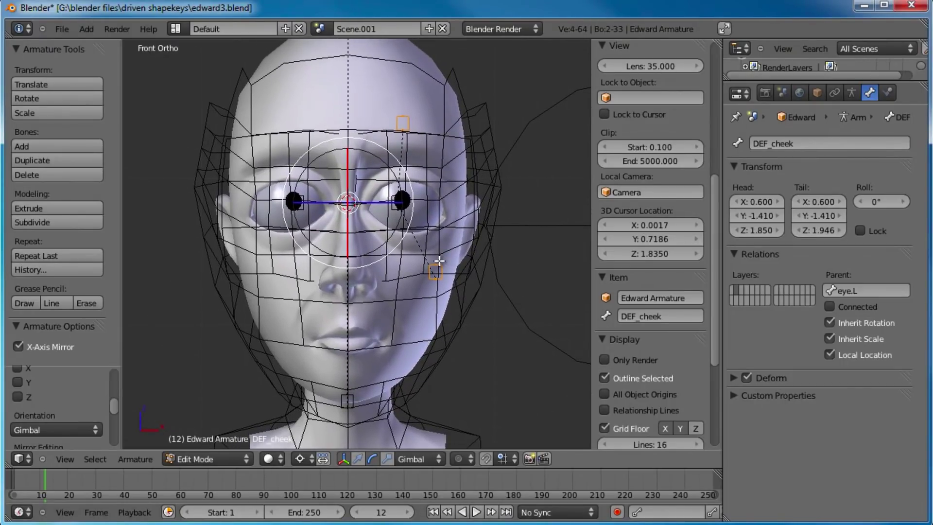
{"action": "key", "text": "shift+d"}
{"action": "right_click", "coordinate": [439, 261]}
{"action": "key", "text": "s"}
{"action": "key", "text": "x"}
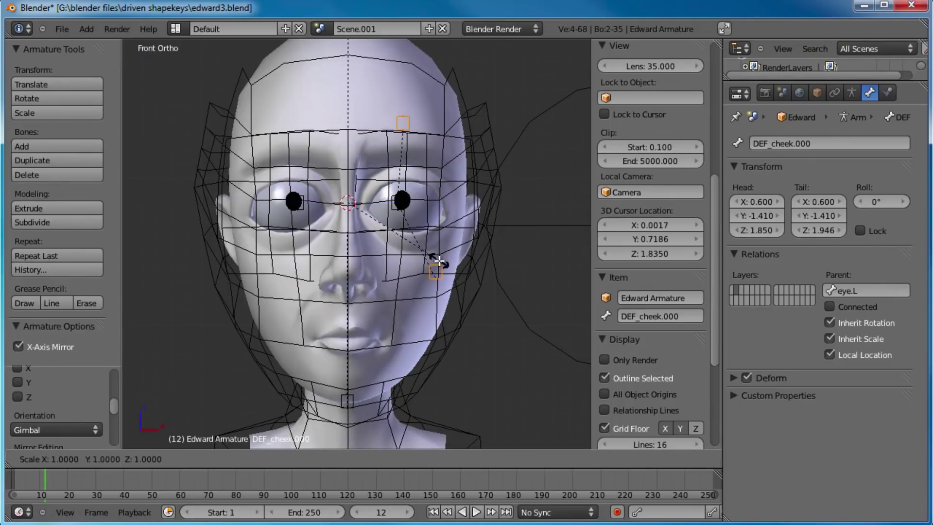
{"action": "key", "text": "0"}
{"action": "key", "text": "minus"}
{"action": "key", "text": "1"}
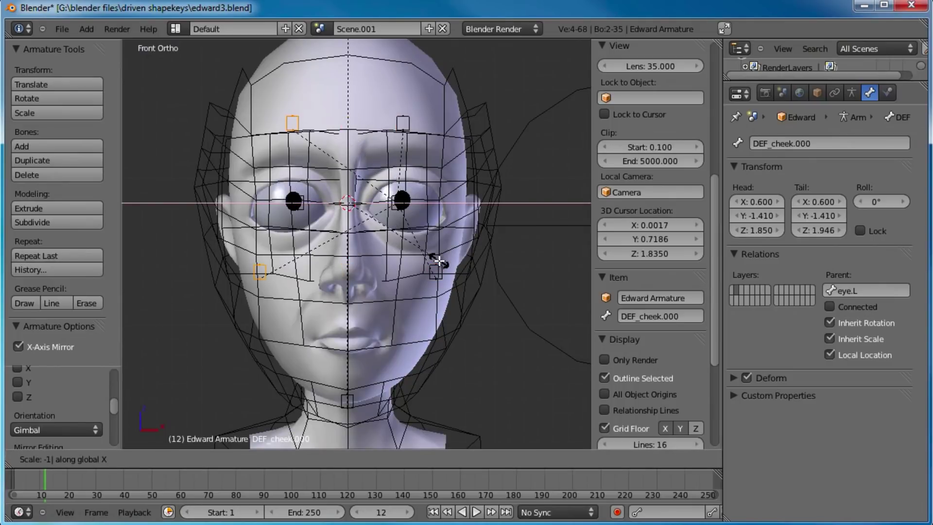
{"action": "key", "text": "Return"}
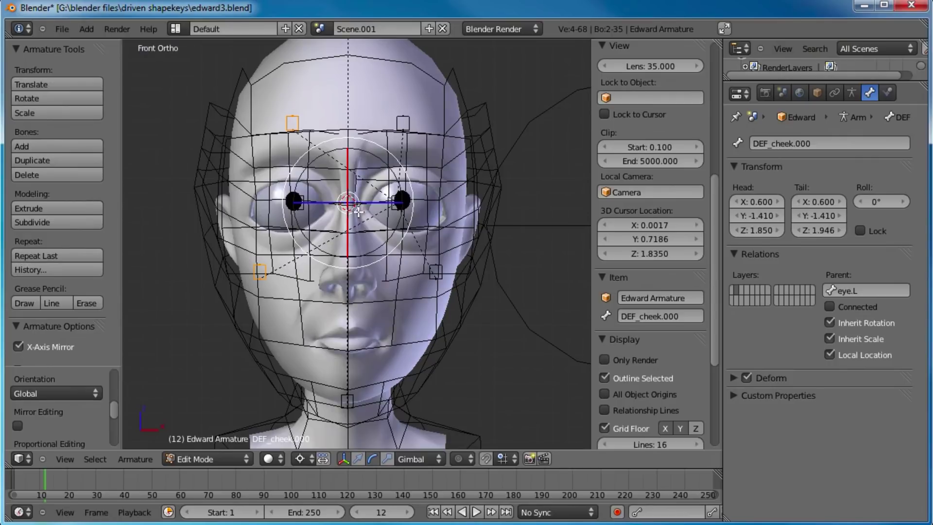
- Try to flip the names of the mirrored brow and cheek bones
{"action": "middle_click_drag", "start_coordinate": [503, 230], "coordinate": [470, 242]}
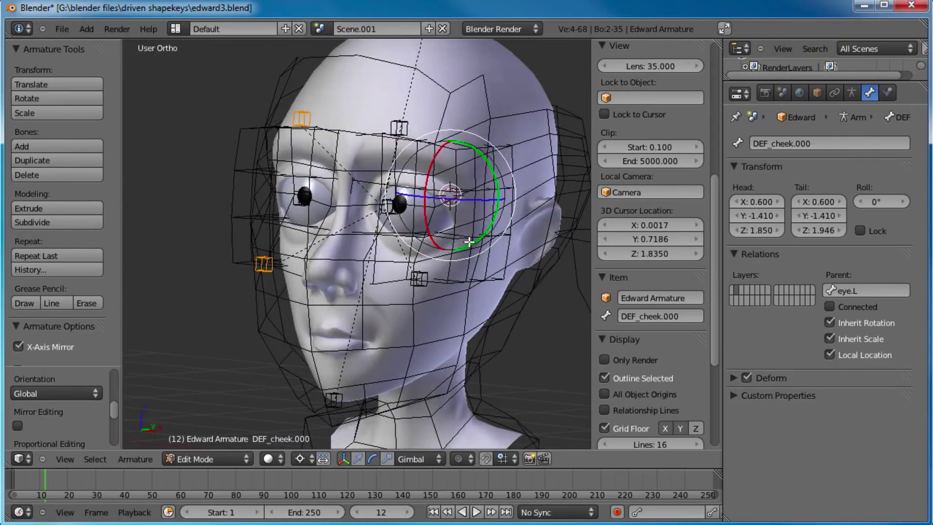
{"action": "middle_click_drag", "start_coordinate": [373, 243], "coordinate": [380, 241]}
{"action": "left_click", "coordinate": [151, 460]}
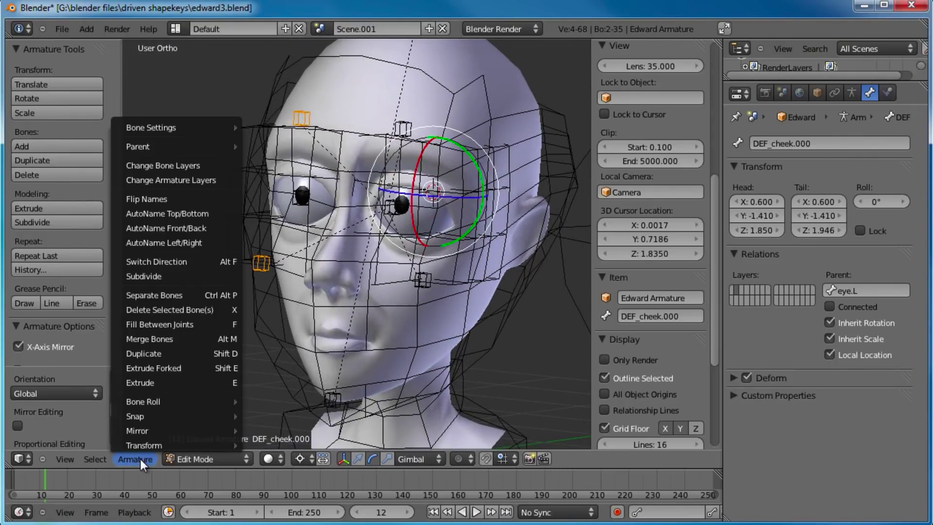
{"action": "left_click", "coordinate": [152, 199]}
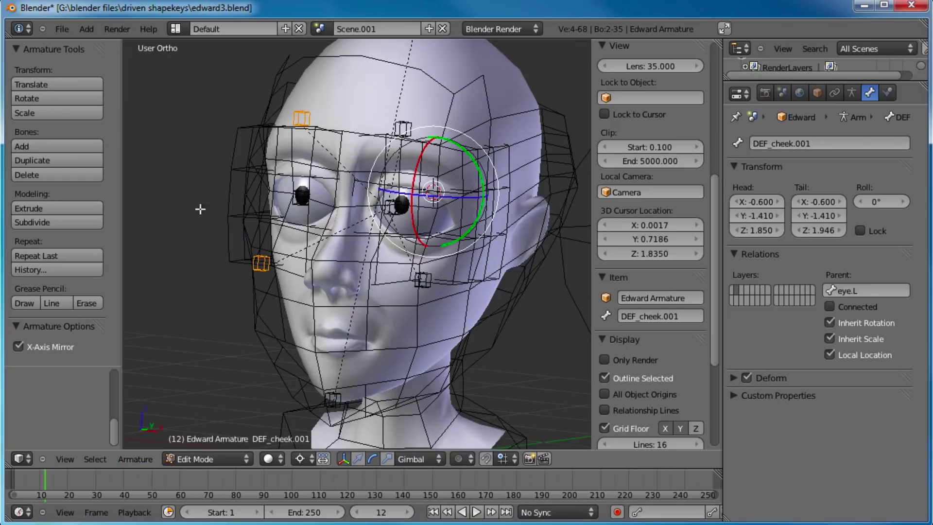
- Rename the mirrored cheek bone DEF_cheek.R and the original cheek bone DEF_cheek.L
{"action": "right_click", "coordinate": [267, 265]}
{"action": "left_click", "coordinate": [663, 317]}
{"action": "key", "text": "BackSpace"}
{"action": "type", "text": "R"}
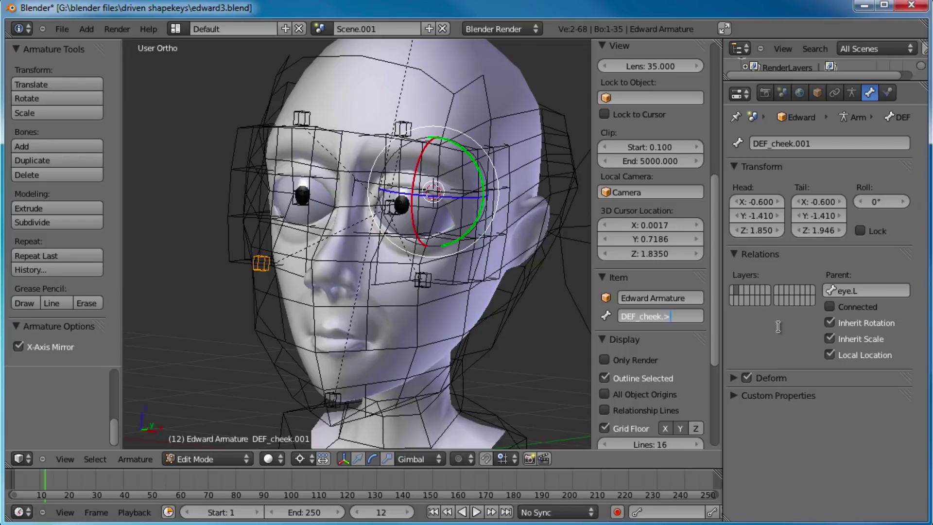
{"action": "key", "text": "Return"}
{"action": "right_click", "coordinate": [426, 275]}
{"action": "right_click", "coordinate": [435, 279]}
{"action": "left_click", "coordinate": [696, 317]}
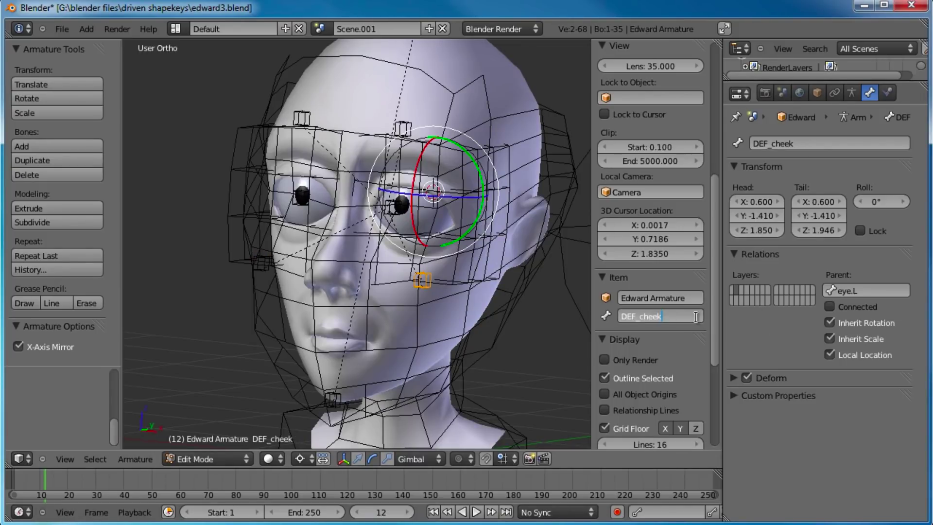
{"action": "key", "text": "Escape"}
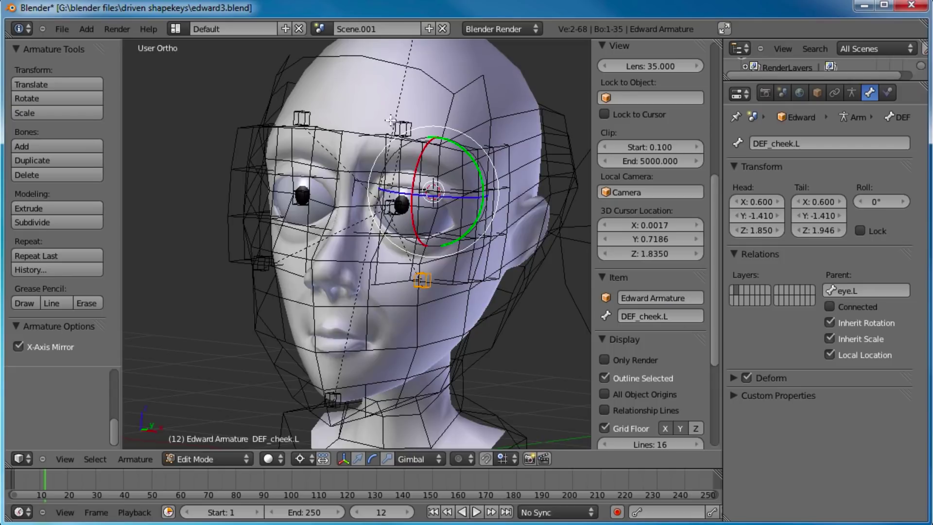
- Rename the original brow bone DEF_brow.L and its mirrored copy DEF_brow.R
{"action": "right_click", "coordinate": [405, 129]}
{"action": "left_click", "coordinate": [680, 316]}
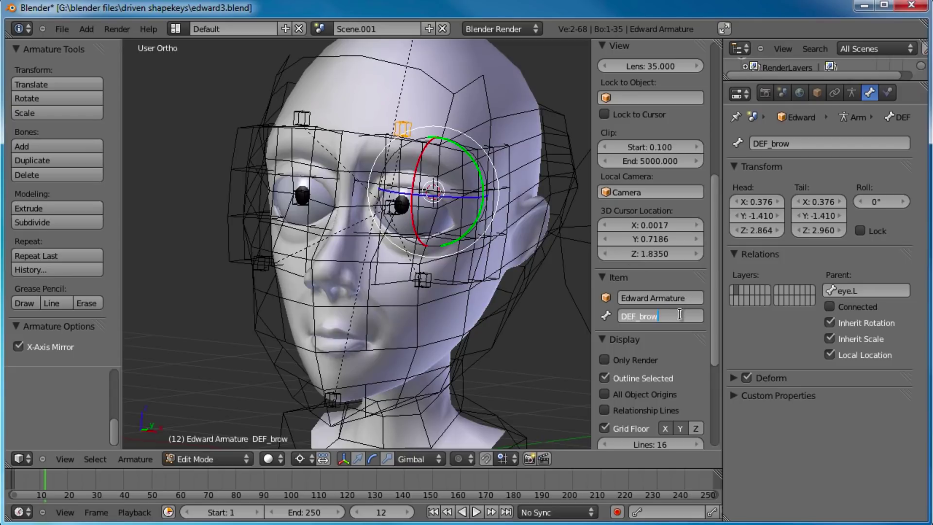
{"action": "key", "text": "Return"}
{"action": "right_click", "coordinate": [302, 118]}
{"action": "double_click", "coordinate": [669, 316]}
{"action": "type", "text": "R"}
{"action": "key", "text": "Return"}
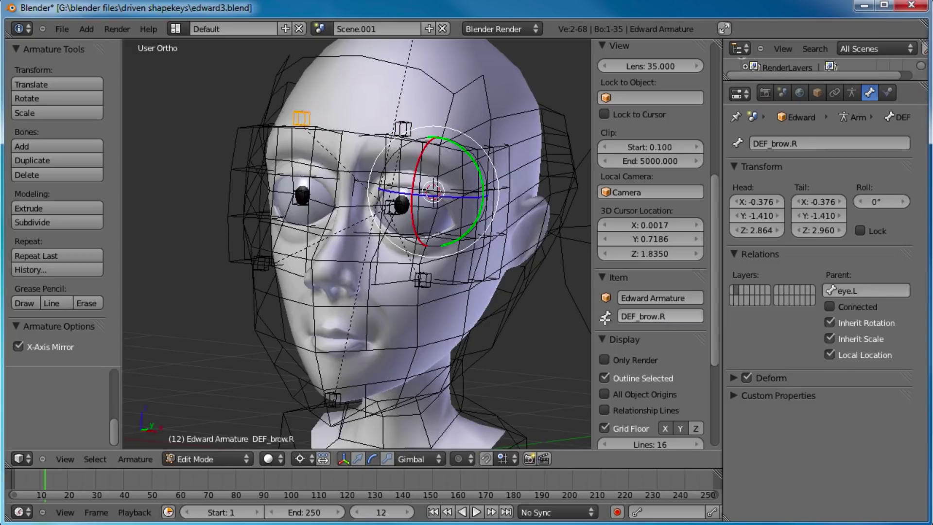
- Show the armature's first bone layer together with the layer holding the new deform bones
{"action": "middle_click_drag", "start_coordinate": [486, 299], "coordinate": [457, 295]}
{"action": "scroll", "coordinate": [468, 315], "scroll_direction": "down", "scroll_amount": 1}
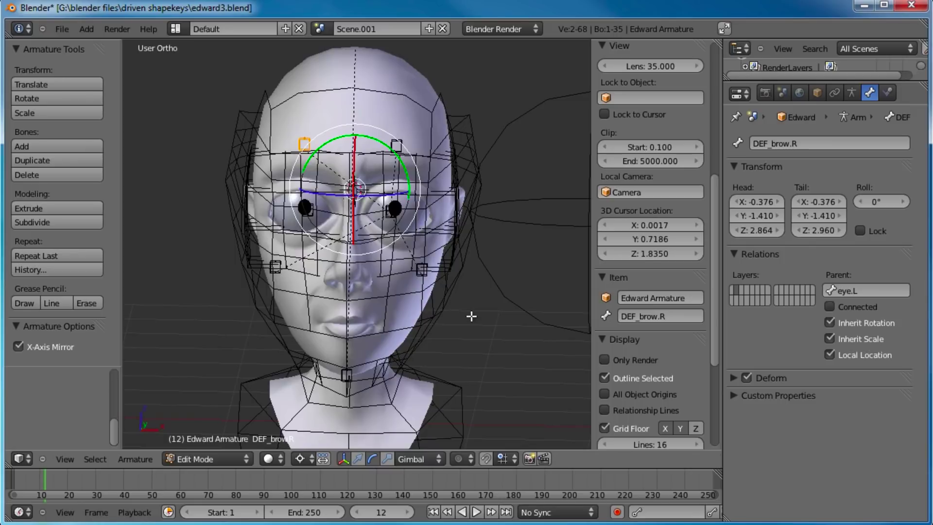
{"action": "key", "text": "KP_1"}
{"action": "scroll", "coordinate": [394, 296], "scroll_direction": "up", "scroll_amount": 2}
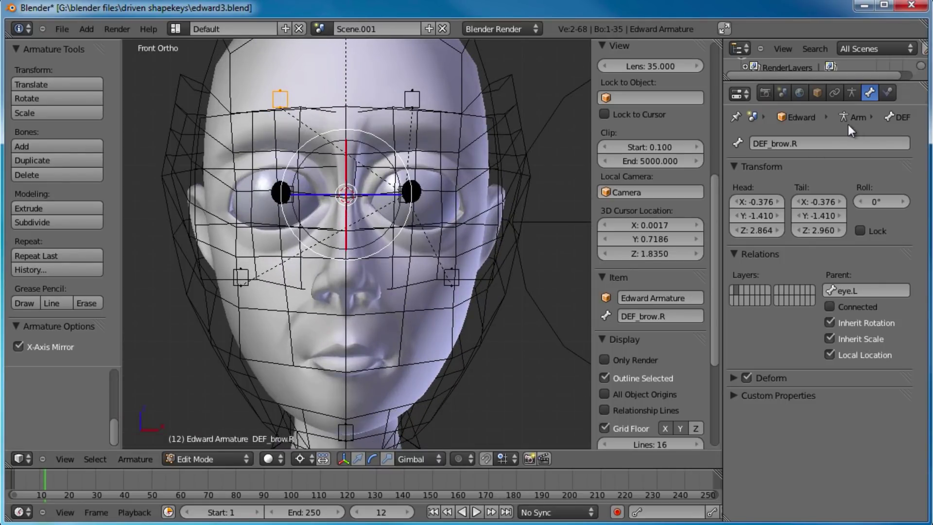
{"action": "left_click", "coordinate": [851, 92]}
{"action": "left_click", "coordinate": [734, 218], "text": "shift"}
- Select DEF_brow.R, DEF_cheek.R and the new chin deform bone, and parent them to the head bone
{"action": "middle_click_drag", "start_coordinate": [453, 136], "coordinate": [414, 153]}
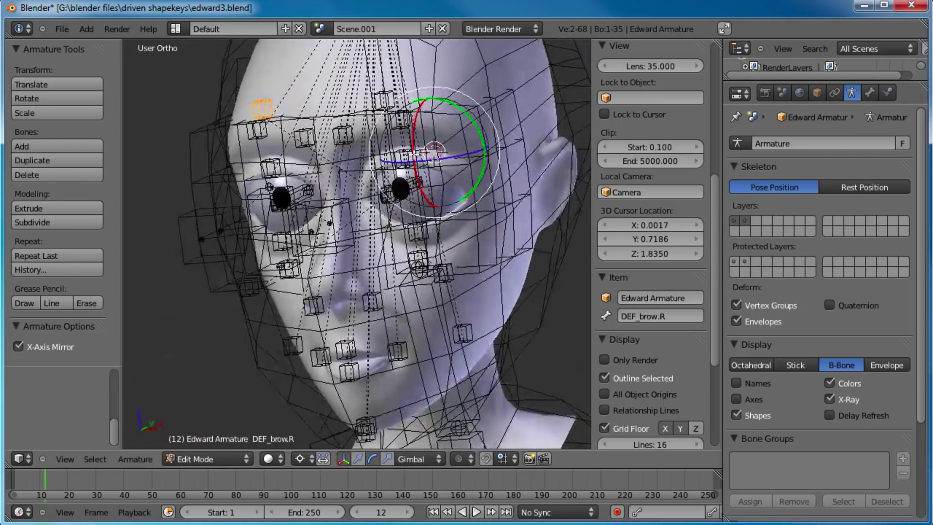
{"action": "right_click", "coordinate": [242, 292], "text": "shift"}
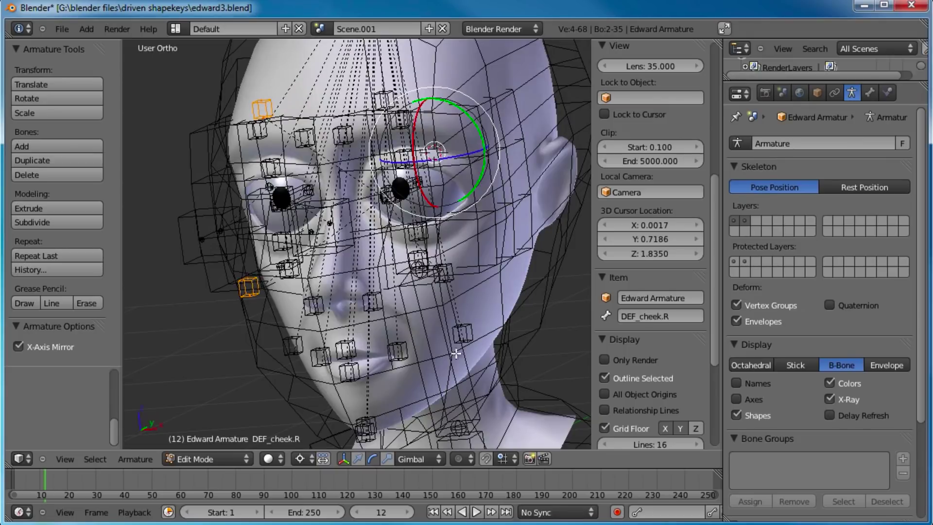
{"action": "middle_click_drag", "start_coordinate": [440, 348], "coordinate": [371, 213]}
{"action": "scroll", "coordinate": [370, 213], "scroll_direction": "up", "scroll_amount": 4}
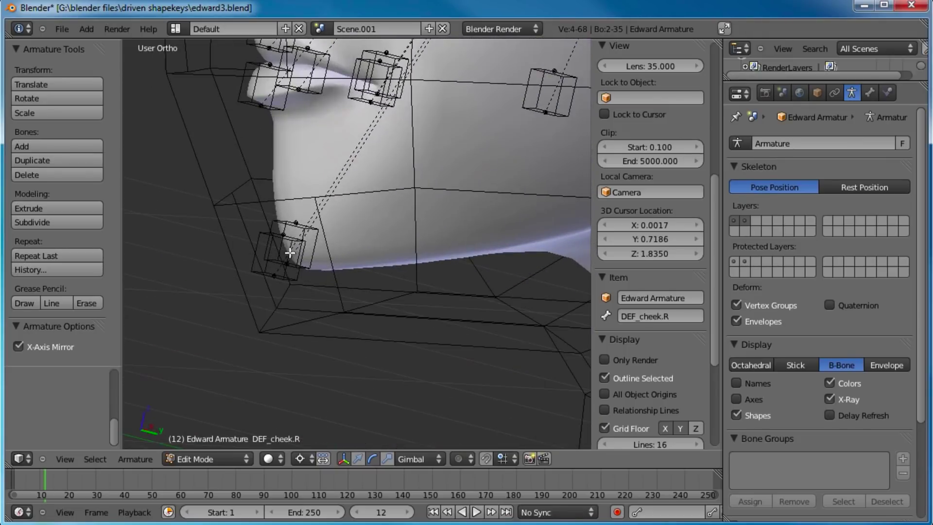
{"action": "right_click", "coordinate": [297, 276], "text": "shift"}
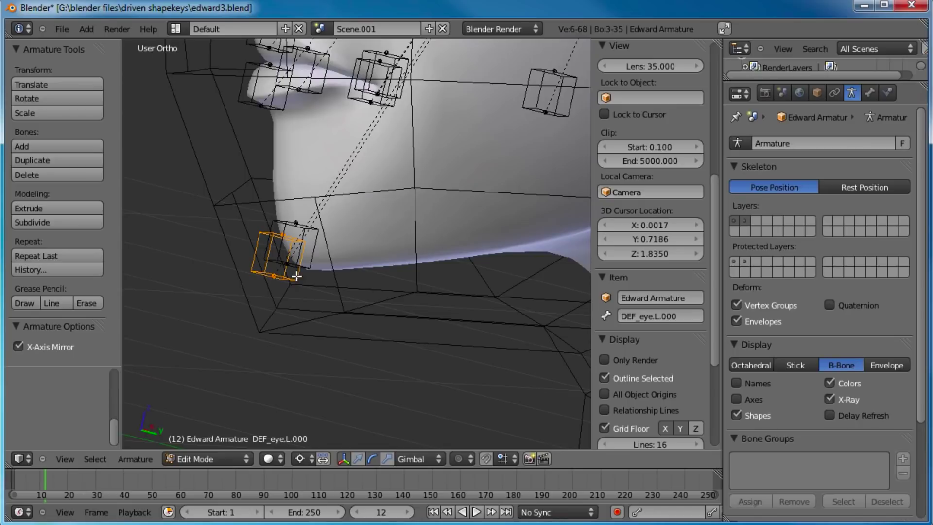
{"action": "scroll", "coordinate": [297, 276], "scroll_direction": "down", "scroll_amount": 6}
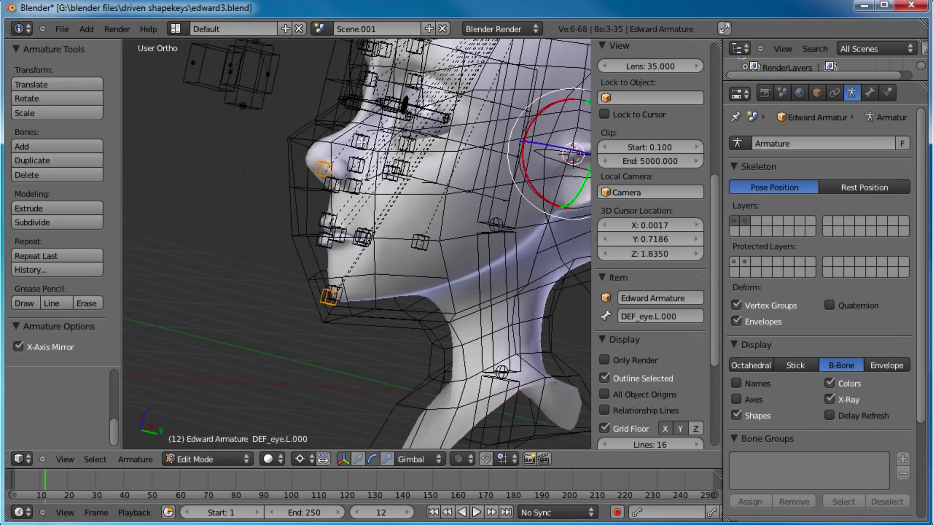
{"action": "middle_click_drag", "start_coordinate": [399, 177], "coordinate": [420, 188]}
{"action": "right_click", "coordinate": [528, 87], "text": "shift"}
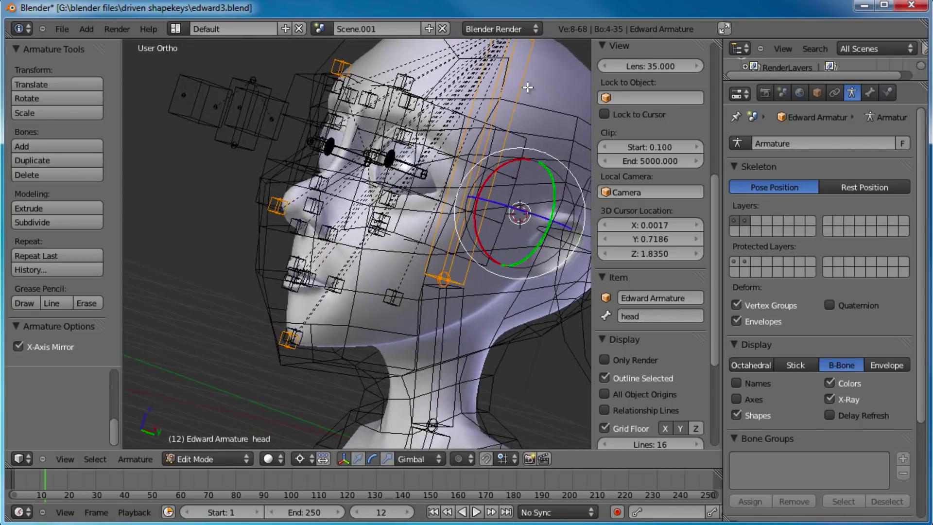
{"action": "key", "text": "ctrl+p"}
{"action": "left_click", "coordinate": [528, 87]}
{"action": "middle_click_drag", "start_coordinate": [528, 87], "coordinate": [451, 151]}
{"action": "middle_click_drag", "start_coordinate": [250, 288], "coordinate": [258, 277]}
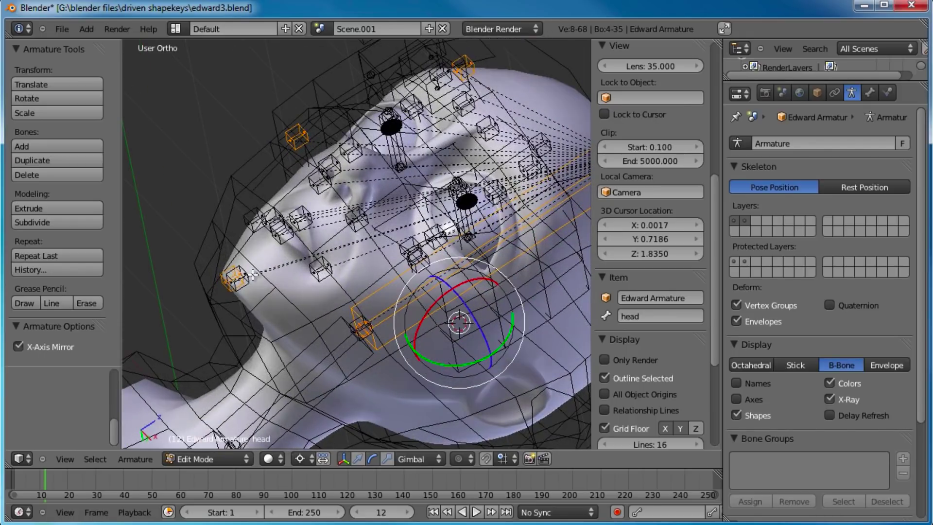
- Rename the chin deform bone DEF_chin and hide the armature's first bone layer again
{"action": "right_click", "coordinate": [223, 268]}
{"action": "left_click", "coordinate": [654, 315]}
{"action": "type", "text": "DEF_chin"}
{"action": "key", "text": "Return"}
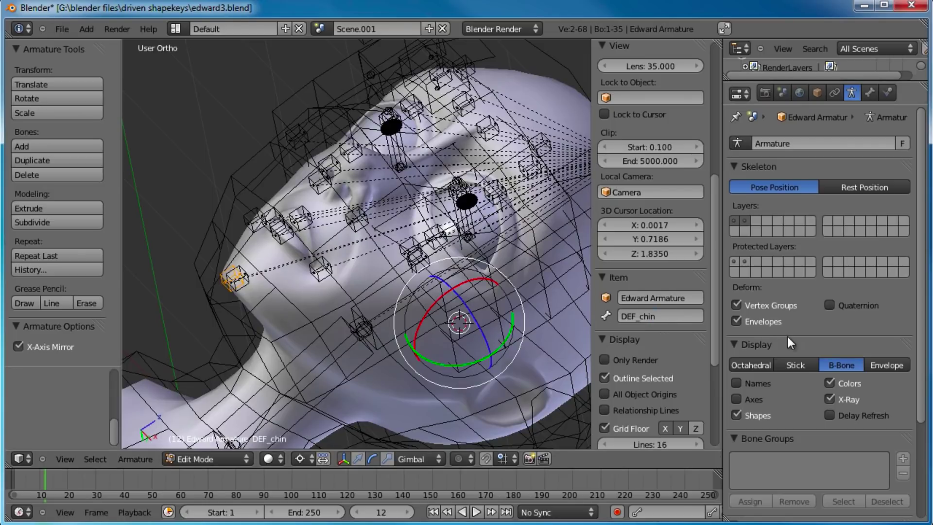
{"action": "key", "text": "KP_1"}
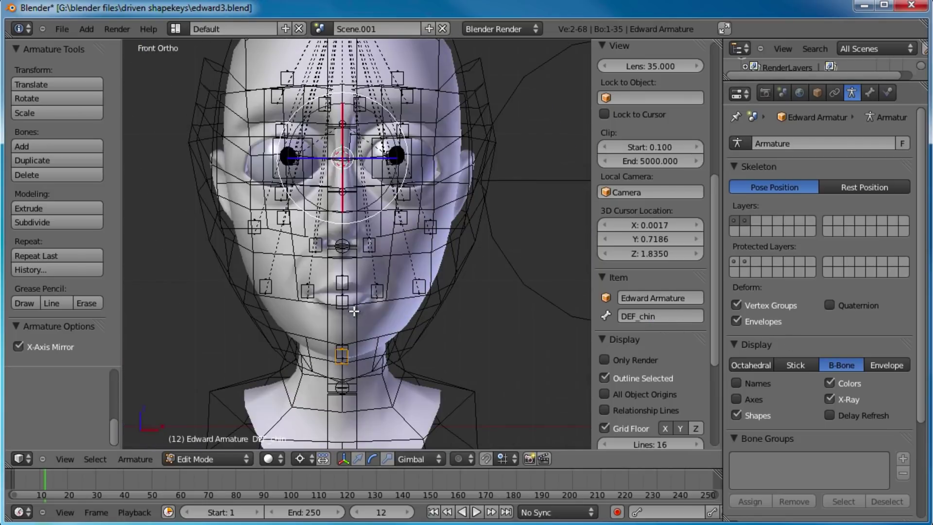
{"action": "left_click", "coordinate": [733, 221], "text": "shift"}
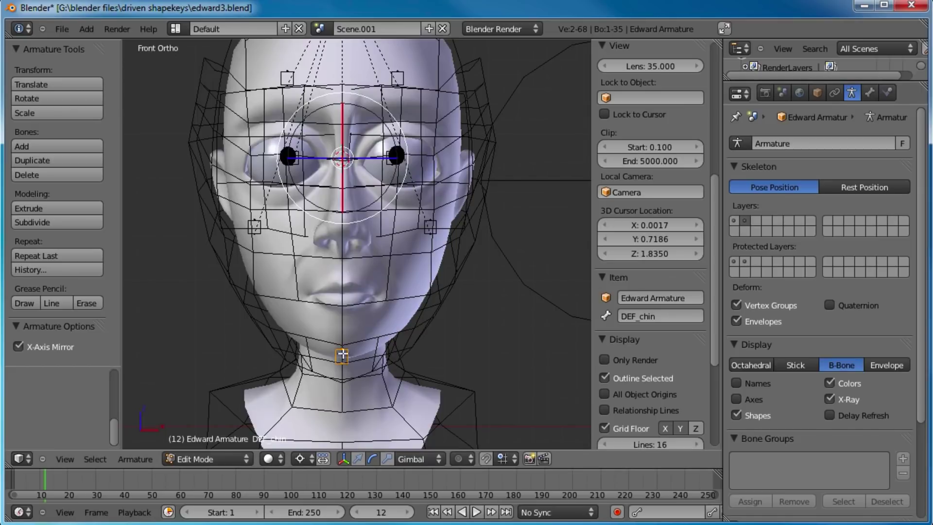
- Check the names of the cheek and brow bones on both sides of the face
{"action": "right_click", "coordinate": [265, 232]}
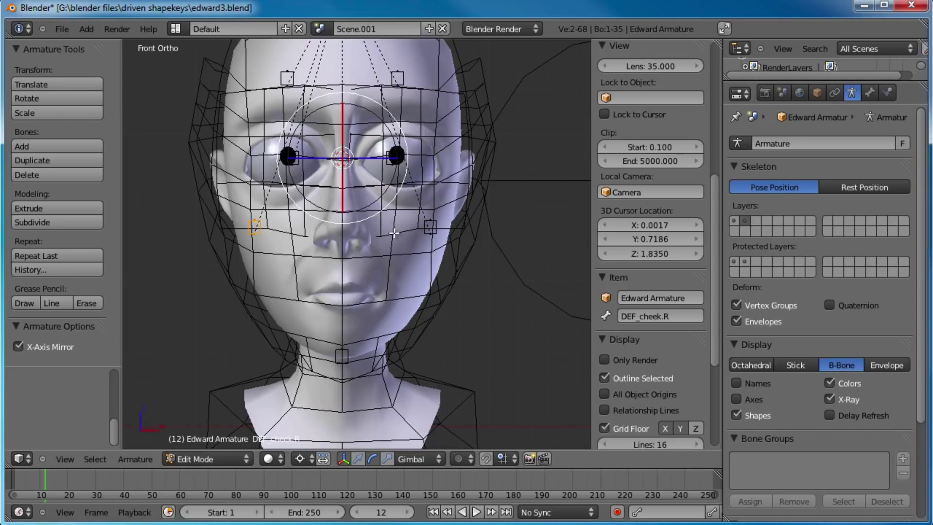
{"action": "right_click", "coordinate": [425, 226]}
{"action": "right_click", "coordinate": [406, 78]}
{"action": "right_click", "coordinate": [289, 77]}
- Switch the armature to Pose Mode and test DEF_cheek.L with cancelled moves
{"action": "middle_click_drag", "start_coordinate": [433, 192], "coordinate": [389, 240]}
{"action": "key", "text": "ctrl+Tab"}
{"action": "right_click", "coordinate": [407, 275]}
{"action": "key", "text": "g"}
{"action": "right_click", "coordinate": [430, 238]}
{"action": "key", "text": "g"}
{"action": "right_click", "coordinate": [384, 289]}
{"action": "mouse_move", "coordinate": [399, 287]}
{"action": "middle_mouse_down"}
{"action": "mouse_move", "coordinate": [372, 275]}
{"action": "mouse_move", "coordinate": [491, 309]}
{"action": "mouse_move", "coordinate": [454, 277]}
{"action": "mouse_move", "coordinate": [416, 264]}
{"action": "mouse_move", "coordinate": [402, 285]}
{"action": "mouse_move", "coordinate": [396, 275]}
{"action": "middle_mouse_up"}
- Select the edward_deform mesh and switch it to Weight Paint mode
{"action": "key", "text": "ctrl+Tab"}
{"action": "right_click", "coordinate": [462, 285]}
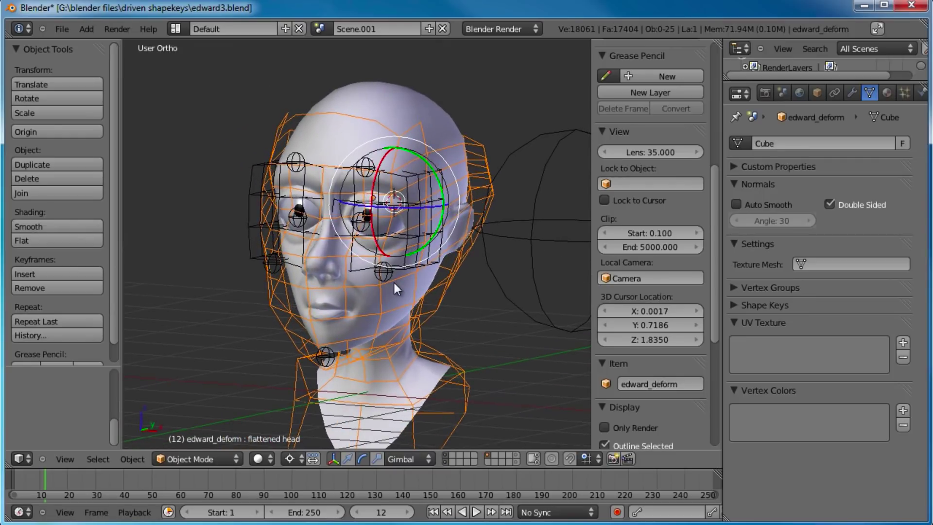
{"action": "left_click", "coordinate": [210, 459]}
{"action": "left_click", "coordinate": [208, 361]}
- Choose the Add brush and paint weight over the left cheek and side of the head for the cheek bone
{"action": "scroll", "coordinate": [390, 279], "scroll_direction": "up", "scroll_amount": 2}
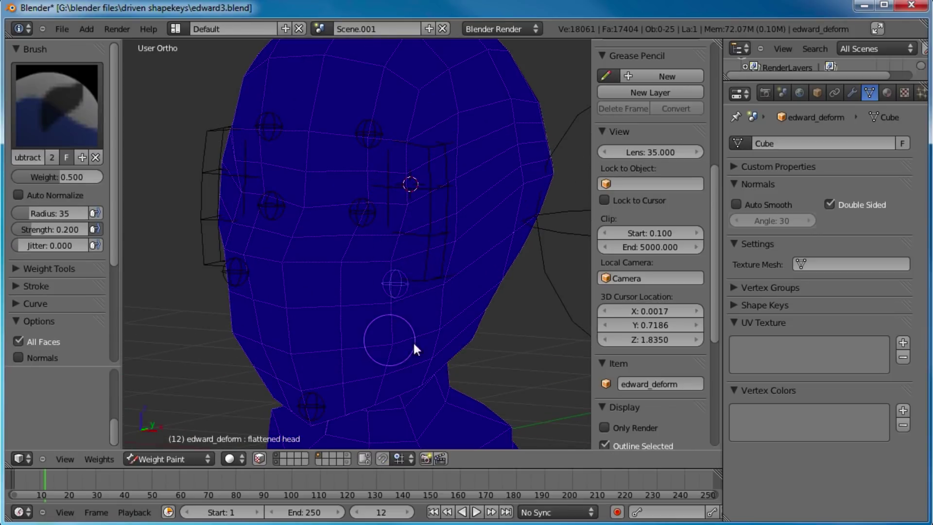
{"action": "left_click", "coordinate": [89, 116]}
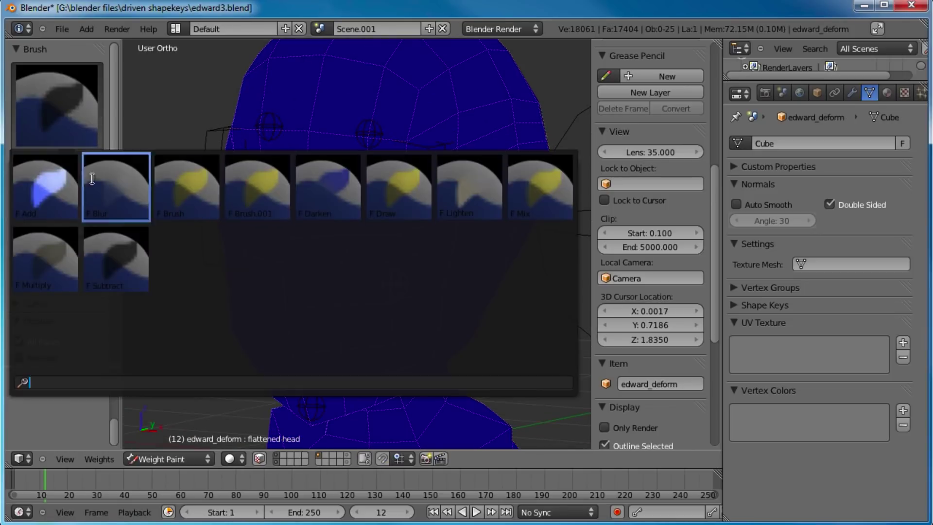
{"action": "left_click", "coordinate": [45, 187]}
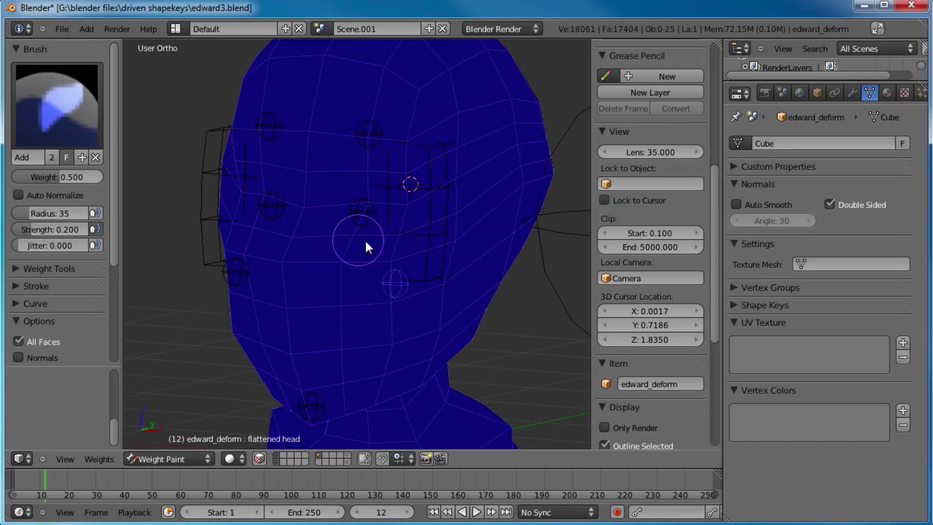
{"action": "scroll", "coordinate": [419, 306], "scroll_direction": "down", "scroll_amount": 2}
{"action": "middle_click_drag", "start_coordinate": [385, 299], "coordinate": [378, 250]}
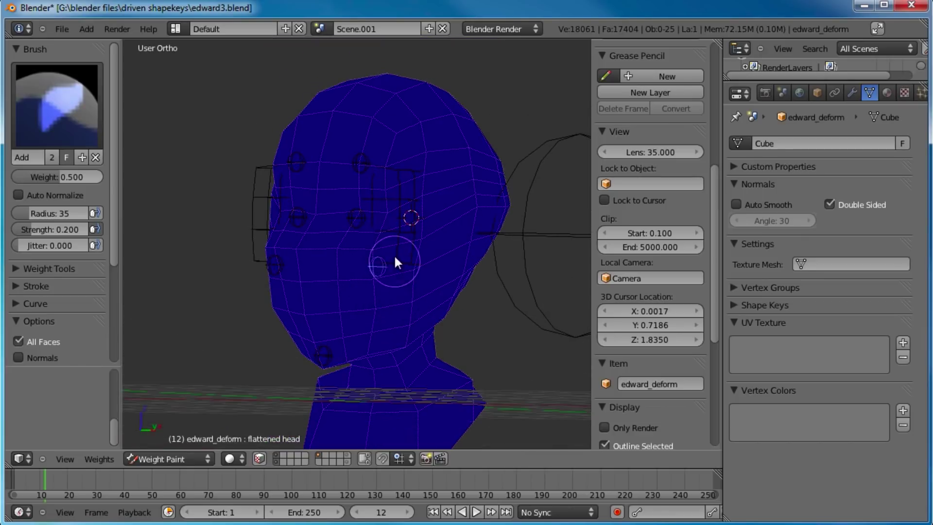
{"action": "mouse_move", "coordinate": [379, 250]}
{"action": "left_mouse_down"}
{"action": "mouse_move", "coordinate": [412, 271]}
{"action": "mouse_move", "coordinate": [381, 236]}
{"action": "mouse_move", "coordinate": [404, 318]}
{"action": "mouse_move", "coordinate": [349, 299]}
{"action": "mouse_move", "coordinate": [389, 284]}
{"action": "mouse_move", "coordinate": [346, 265]}
{"action": "mouse_move", "coordinate": [423, 252]}
{"action": "mouse_move", "coordinate": [365, 261]}
{"action": "mouse_move", "coordinate": [432, 207]}
{"action": "mouse_move", "coordinate": [344, 236]}
{"action": "mouse_move", "coordinate": [402, 250]}
{"action": "mouse_move", "coordinate": [337, 319]}
{"action": "mouse_move", "coordinate": [424, 292]}
{"action": "mouse_move", "coordinate": [367, 335]}
{"action": "mouse_move", "coordinate": [412, 335]}
{"action": "mouse_move", "coordinate": [446, 210]}
{"action": "left_mouse_up"}
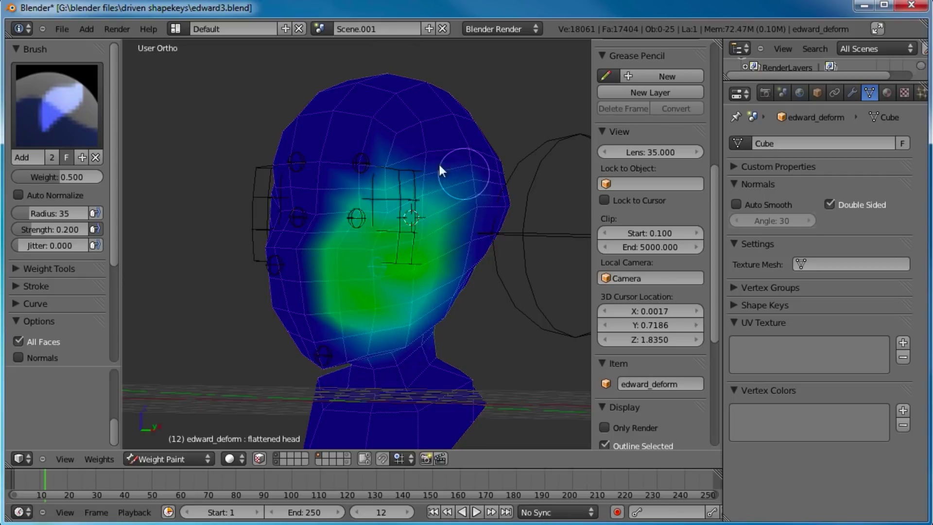
{"action": "mouse_move", "coordinate": [371, 260]}
{"action": "middle_mouse_down"}
{"action": "mouse_move", "coordinate": [432, 232]}
{"action": "mouse_move", "coordinate": [311, 271]}
{"action": "mouse_move", "coordinate": [293, 267]}
{"action": "mouse_move", "coordinate": [348, 238]}
{"action": "mouse_move", "coordinate": [332, 221]}
{"action": "middle_mouse_up"}
{"action": "scroll", "coordinate": [333, 221], "scroll_direction": "up", "scroll_amount": 2}
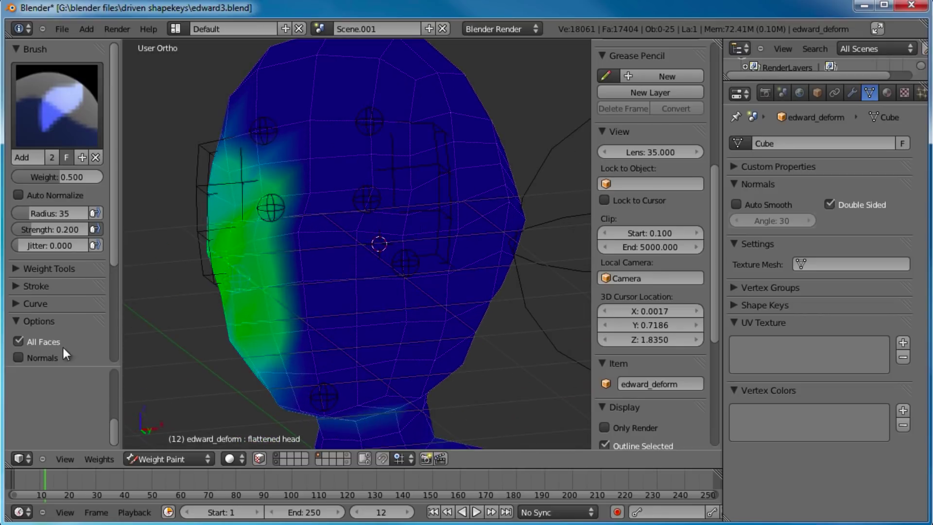
- Select the chin bone and paint weight over the chin and lower jaw of the edward_deform cage
{"action": "scroll", "coordinate": [59, 228], "scroll_direction": "down", "scroll_amount": 6}
{"action": "mouse_move", "coordinate": [411, 291]}
{"action": "middle_mouse_down"}
{"action": "mouse_move", "coordinate": [389, 313]}
{"action": "mouse_move", "coordinate": [396, 254]}
{"action": "middle_mouse_up"}
{"action": "key", "text": "ctrl+z"}
{"action": "key", "text": "ctrl+shift+z"}
{"action": "key", "text": "ctrl+z"}
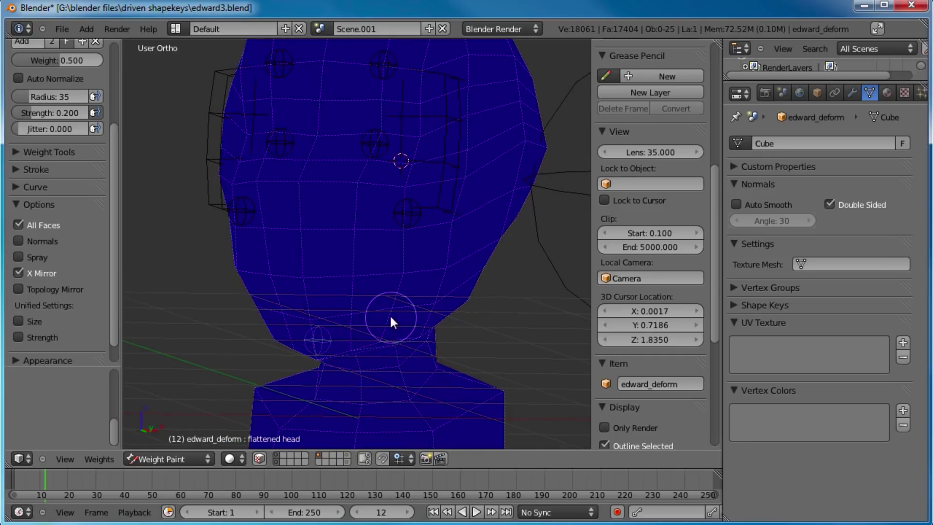
{"action": "middle_click_drag", "start_coordinate": [389, 312], "coordinate": [388, 334]}
{"action": "mouse_move", "coordinate": [344, 311]}
{"action": "left_mouse_down"}
{"action": "mouse_move", "coordinate": [321, 334]}
{"action": "mouse_move", "coordinate": [342, 313]}
{"action": "mouse_move", "coordinate": [383, 311]}
{"action": "mouse_move", "coordinate": [346, 332]}
{"action": "mouse_move", "coordinate": [369, 303]}
{"action": "left_mouse_up"}
{"action": "middle_click_drag", "start_coordinate": [369, 303], "coordinate": [449, 276]}
{"action": "mouse_move", "coordinate": [449, 274]}
{"action": "left_mouse_down"}
{"action": "mouse_move", "coordinate": [316, 323]}
{"action": "mouse_move", "coordinate": [280, 312]}
{"action": "mouse_move", "coordinate": [341, 332]}
{"action": "mouse_move", "coordinate": [298, 335]}
{"action": "mouse_move", "coordinate": [327, 355]}
{"action": "mouse_move", "coordinate": [382, 357]}
{"action": "mouse_move", "coordinate": [410, 344]}
{"action": "mouse_move", "coordinate": [360, 250]}
{"action": "mouse_move", "coordinate": [436, 246]}
{"action": "mouse_move", "coordinate": [253, 272]}
{"action": "mouse_move", "coordinate": [329, 208]}
{"action": "mouse_move", "coordinate": [266, 217]}
{"action": "mouse_move", "coordinate": [392, 273]}
{"action": "mouse_move", "coordinate": [422, 324]}
{"action": "mouse_move", "coordinate": [410, 359]}
{"action": "mouse_move", "coordinate": [302, 340]}
{"action": "mouse_move", "coordinate": [308, 345]}
{"action": "mouse_move", "coordinate": [326, 305]}
{"action": "left_mouse_up"}
{"action": "middle_click_drag", "start_coordinate": [325, 299], "coordinate": [377, 310]}
{"action": "mouse_move", "coordinate": [377, 310]}
{"action": "left_mouse_down"}
{"action": "mouse_move", "coordinate": [395, 312]}
{"action": "mouse_move", "coordinate": [406, 342]}
{"action": "mouse_move", "coordinate": [355, 333]}
{"action": "left_mouse_up"}
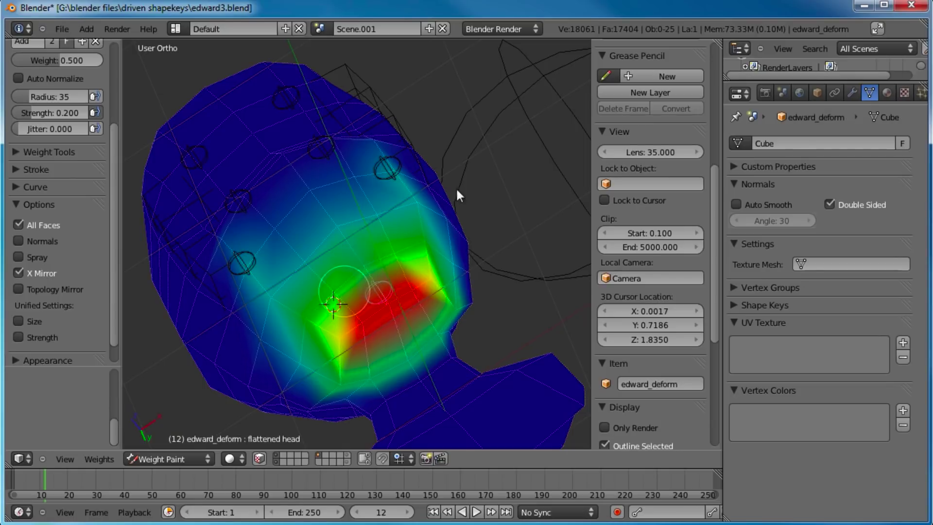
- Raise the brush strength to 0.553 and paint weight over the left brow and forehead for the left brow bone
{"action": "mouse_move", "coordinate": [459, 161]}
{"action": "middle_mouse_down"}
{"action": "mouse_move", "coordinate": [348, 183]}
{"action": "mouse_move", "coordinate": [354, 283]}
{"action": "mouse_move", "coordinate": [390, 205]}
{"action": "mouse_move", "coordinate": [426, 197]}
{"action": "mouse_move", "coordinate": [395, 205]}
{"action": "middle_mouse_up"}
{"action": "mouse_move", "coordinate": [395, 205]}
{"action": "left_mouse_down"}
{"action": "mouse_move", "coordinate": [428, 214]}
{"action": "mouse_move", "coordinate": [387, 220]}
{"action": "left_mouse_up"}
{"action": "scroll", "coordinate": [49, 214], "scroll_direction": "up", "scroll_amount": 5}
{"action": "left_click_drag", "start_coordinate": [41, 214], "coordinate": [63, 212]}
{"action": "mouse_move", "coordinate": [431, 203]}
{"action": "left_mouse_down"}
{"action": "mouse_move", "coordinate": [375, 221]}
{"action": "mouse_move", "coordinate": [431, 190]}
{"action": "mouse_move", "coordinate": [401, 179]}
{"action": "mouse_move", "coordinate": [369, 204]}
{"action": "mouse_move", "coordinate": [425, 178]}
{"action": "mouse_move", "coordinate": [346, 197]}
{"action": "left_mouse_up"}
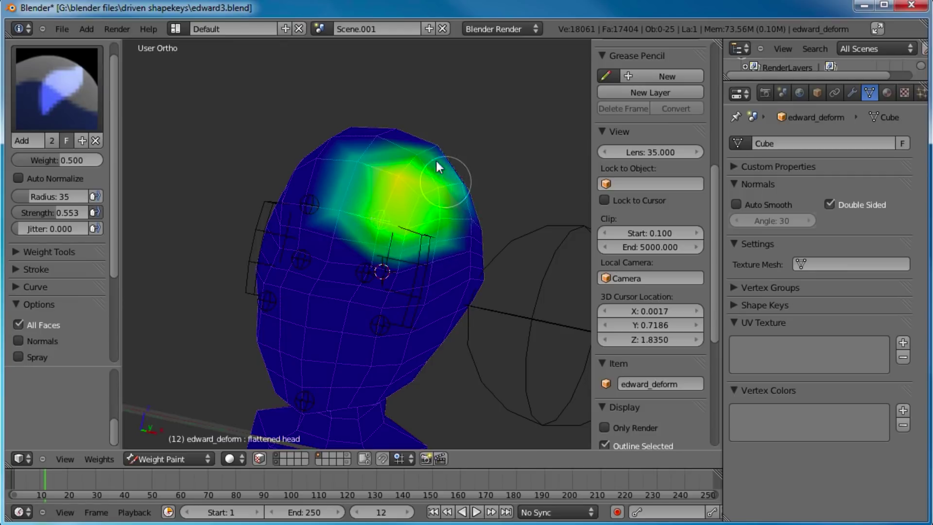
{"action": "middle_click_drag", "start_coordinate": [428, 152], "coordinate": [405, 243]}
{"action": "mouse_move", "coordinate": [405, 238]}
{"action": "left_mouse_down"}
{"action": "mouse_move", "coordinate": [458, 218]}
{"action": "mouse_move", "coordinate": [401, 196]}
{"action": "left_mouse_up"}
- Enlarge the brush radius to 133 and try broader weight strokes over the left brow area, undoing the excess ones
{"action": "left_click_drag", "start_coordinate": [43, 198], "coordinate": [65, 200]}
{"action": "left_click", "coordinate": [356, 222]}
{"action": "left_click", "coordinate": [379, 219]}
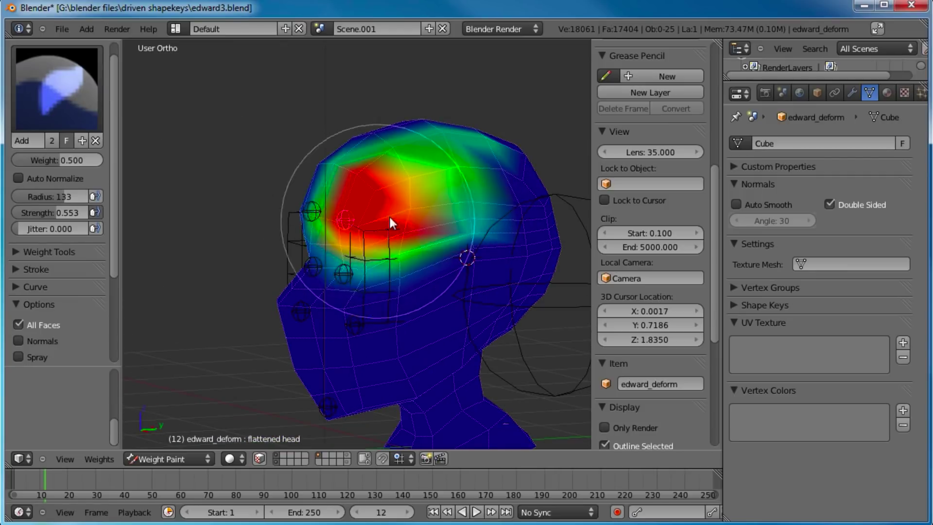
{"action": "key", "text": "ctrl+z"}
{"action": "key", "text": "ctrl+z"}
{"action": "mouse_move", "coordinate": [451, 228]}
{"action": "left_mouse_down"}
{"action": "mouse_move", "coordinate": [424, 208]}
{"action": "mouse_move", "coordinate": [399, 226]}
{"action": "mouse_move", "coordinate": [371, 230]}
{"action": "left_mouse_up"}
{"action": "middle_click_drag", "start_coordinate": [406, 216], "coordinate": [448, 246]}
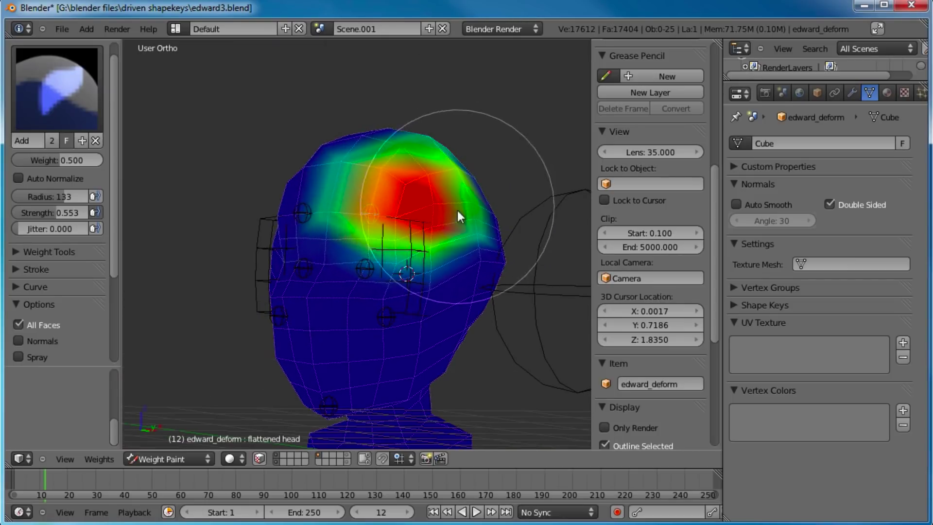
{"action": "key", "text": "ctrl+z"}
- Paint weight with the large brush over the left cheek for the left cheek bone
{"action": "left_click_drag", "start_coordinate": [397, 308], "coordinate": [398, 317]}
{"action": "left_click", "coordinate": [398, 318]}
{"action": "middle_click_drag", "start_coordinate": [468, 287], "coordinate": [463, 259]}
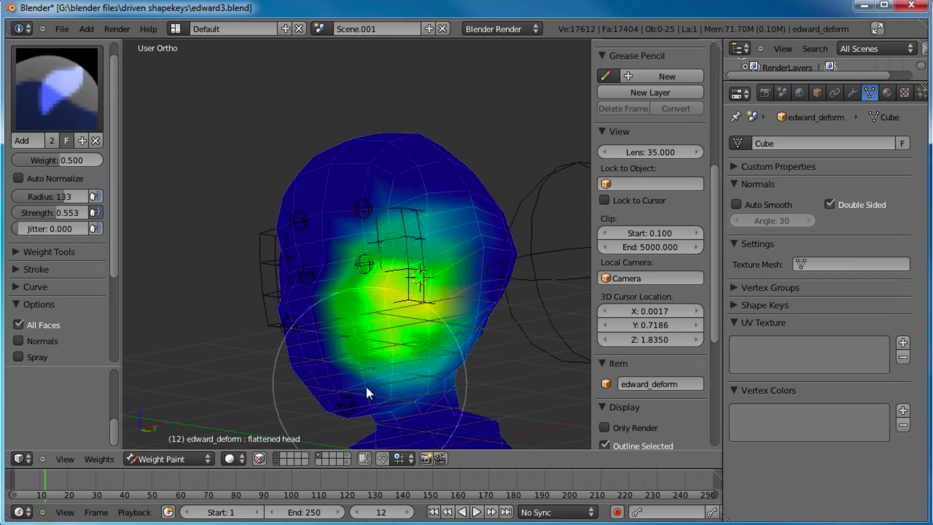
- Select the chin bone again and strengthen its weight across the chin and jaw with broad strokes
{"action": "right_click", "coordinate": [350, 404]}
{"action": "left_click", "coordinate": [365, 379]}
{"action": "left_click_drag", "start_coordinate": [365, 378], "coordinate": [415, 356]}
- Return the cage to Object Mode and select DEF_brow.L on the armature in front view
{"action": "left_click", "coordinate": [191, 459]}
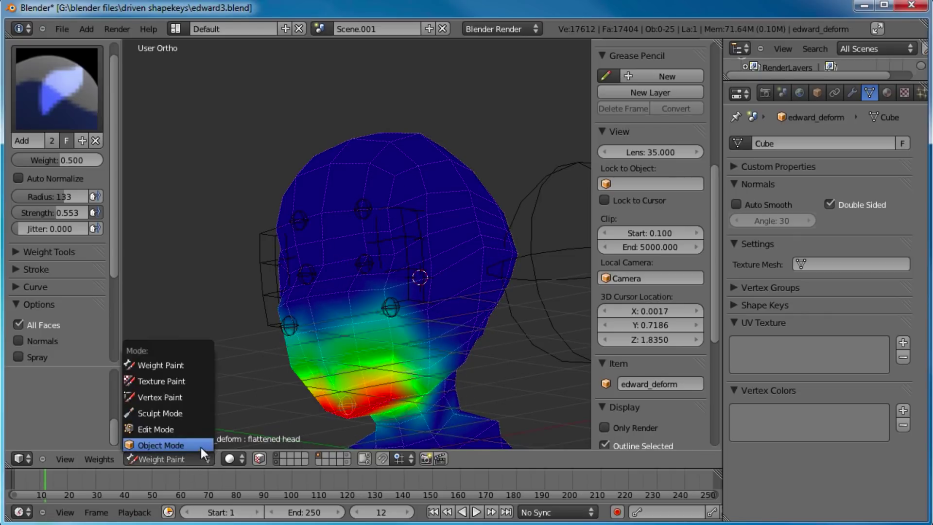
{"action": "left_click", "coordinate": [156, 441]}
{"action": "mouse_move", "coordinate": [323, 389]}
{"action": "middle_mouse_down"}
{"action": "mouse_move", "coordinate": [371, 297]}
{"action": "mouse_move", "coordinate": [379, 205]}
{"action": "mouse_move", "coordinate": [406, 226]}
{"action": "middle_mouse_up"}
{"action": "key", "text": "KP_1"}
{"action": "scroll", "coordinate": [421, 206], "scroll_direction": "up", "scroll_amount": 7}
{"action": "right_click", "coordinate": [410, 172]}
{"action": "scroll", "coordinate": [448, 234], "scroll_direction": "down", "scroll_amount": 3}
{"action": "middle_click_drag", "start_coordinate": [432, 319], "coordinate": [419, 300], "text": "shift"}
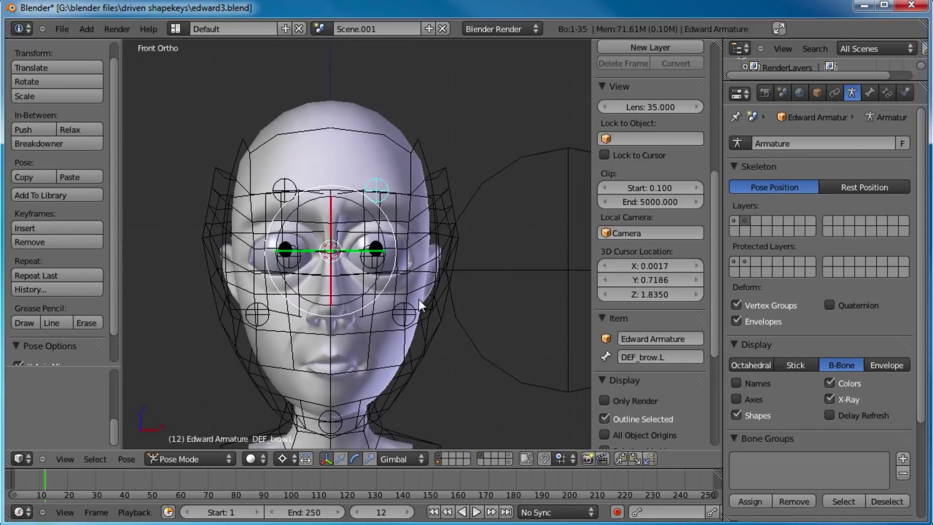
- Test the brow and cheek deform bones on both sides with cancelled moves
{"action": "key", "text": "g"}
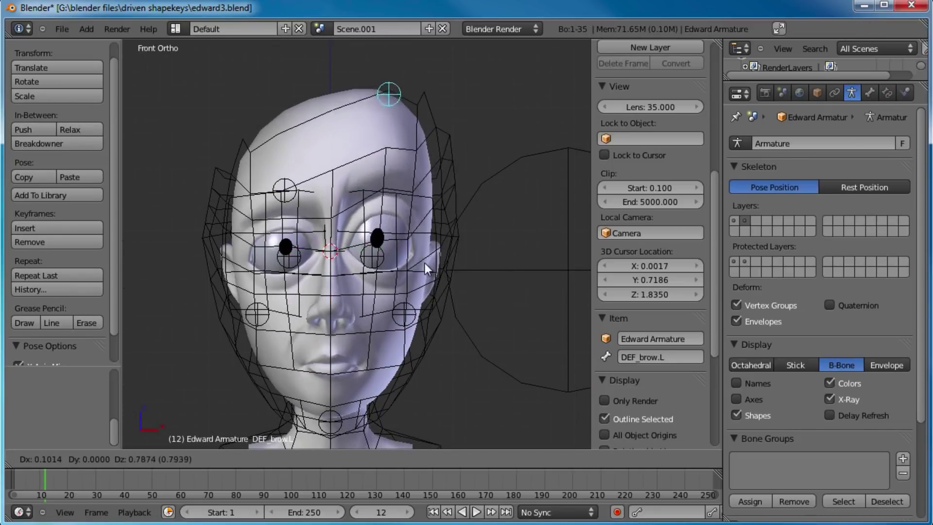
{"action": "right_click", "coordinate": [311, 177]}
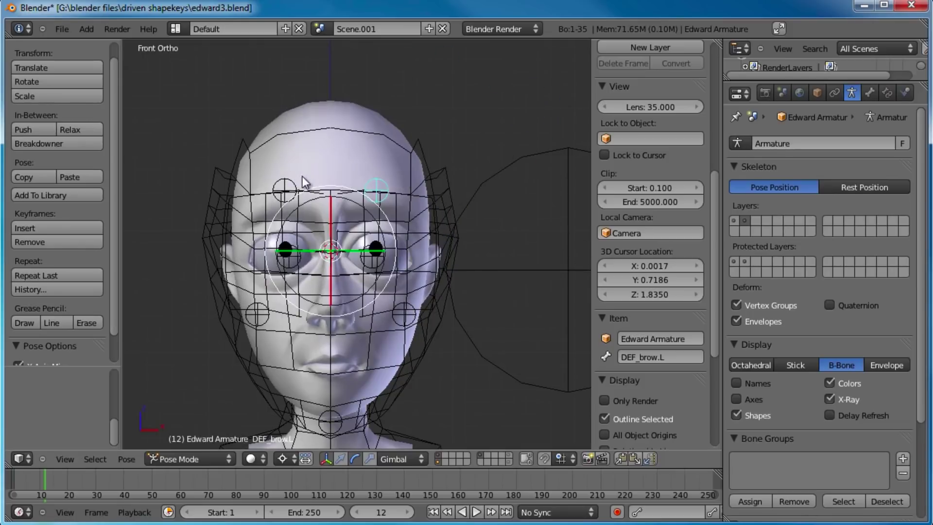
{"action": "right_click", "coordinate": [292, 189]}
{"action": "key", "text": "g"}
{"action": "key", "text": "Escape"}
{"action": "right_click", "coordinate": [266, 316]}
{"action": "key", "text": "g"}
{"action": "key", "text": "Escape"}
{"action": "right_click", "coordinate": [394, 317]}
{"action": "key", "text": "g"}
{"action": "key", "text": "Escape"}
- Move DEF_chin sideways toward the character's left and set the pivot point to Median Point
{"action": "right_click", "coordinate": [336, 323]}
{"action": "key", "text": "g"}
{"action": "key", "text": "Escape"}
{"action": "key", "text": "g"}
{"action": "left_click", "coordinate": [442, 363]}
{"action": "key", "text": "g"}
{"action": "key", "text": "Escape"}
{"action": "key", "text": "ctrl+comma"}
{"action": "middle_click_drag", "start_coordinate": [456, 277], "coordinate": [454, 320], "text": "shift"}
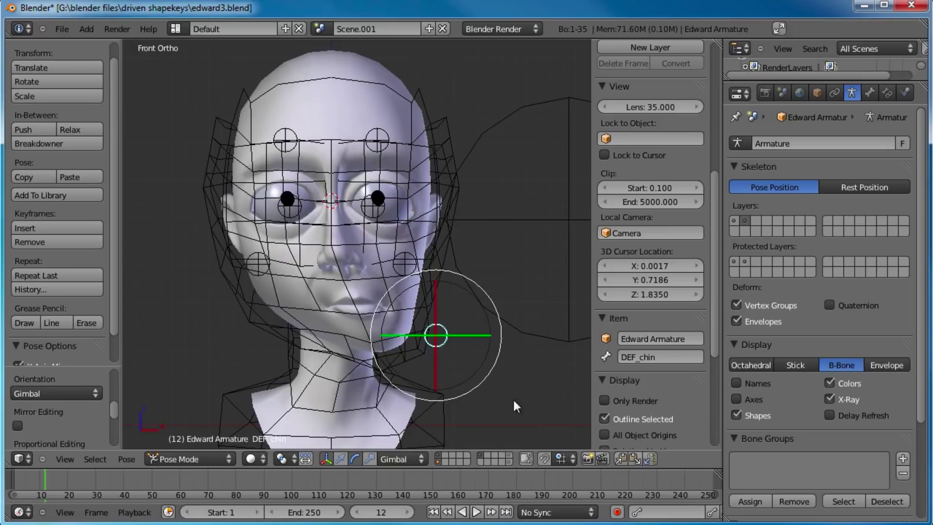
- Rotate DEF_chin back and forth to swing the jaw, and try a cancelled move
{"action": "key", "text": "r"}
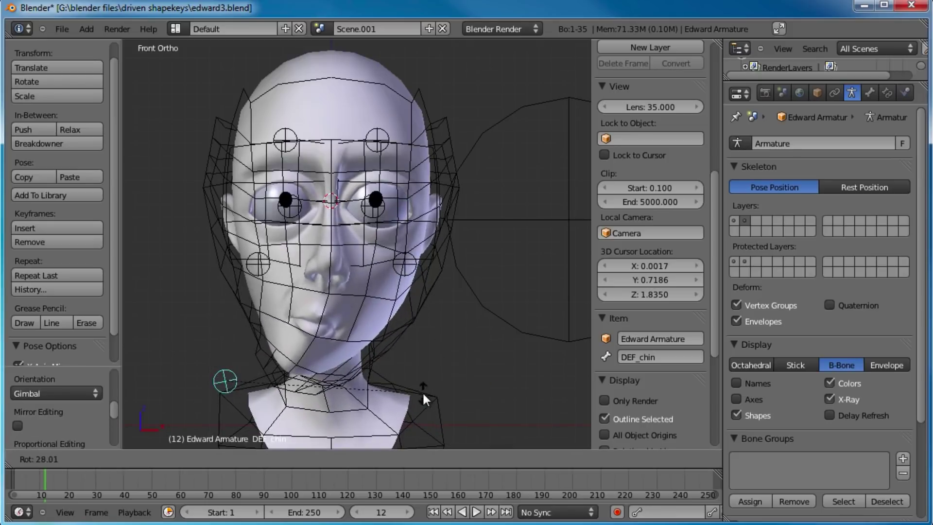
{"action": "left_click", "coordinate": [390, 345]}
{"action": "key", "text": "r"}
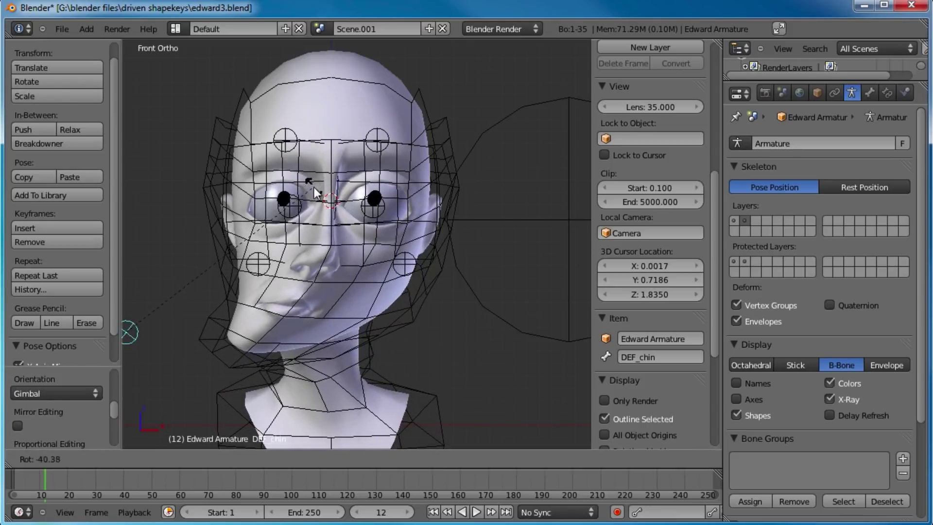
{"action": "left_click", "coordinate": [365, 114]}
{"action": "key", "text": "g"}
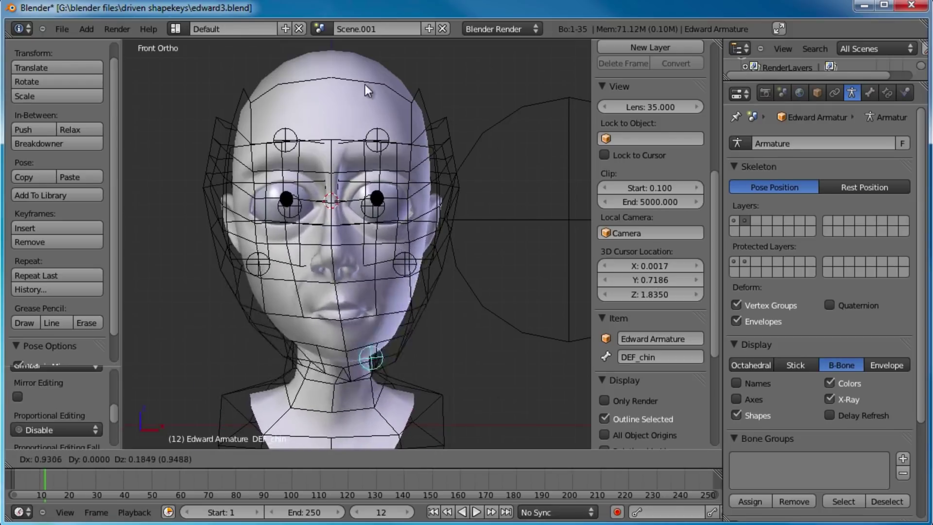
{"action": "right_click", "coordinate": [346, 325]}
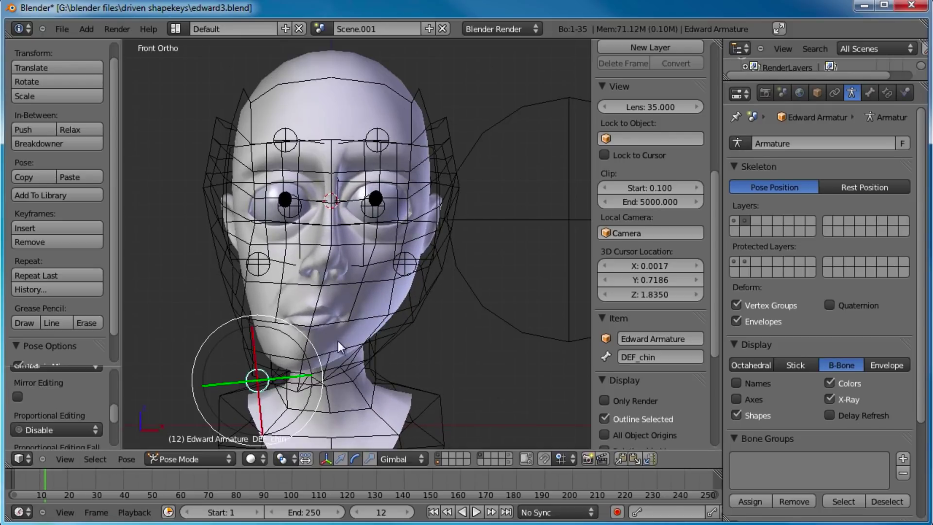
- Move and rotate DEF_chin to pull the jaw far out toward the character's left
{"action": "key", "text": "g"}
{"action": "left_click", "coordinate": [462, 313]}
{"action": "key", "text": "r"}
{"action": "left_click", "coordinate": [431, 240]}
{"action": "key", "text": "g"}
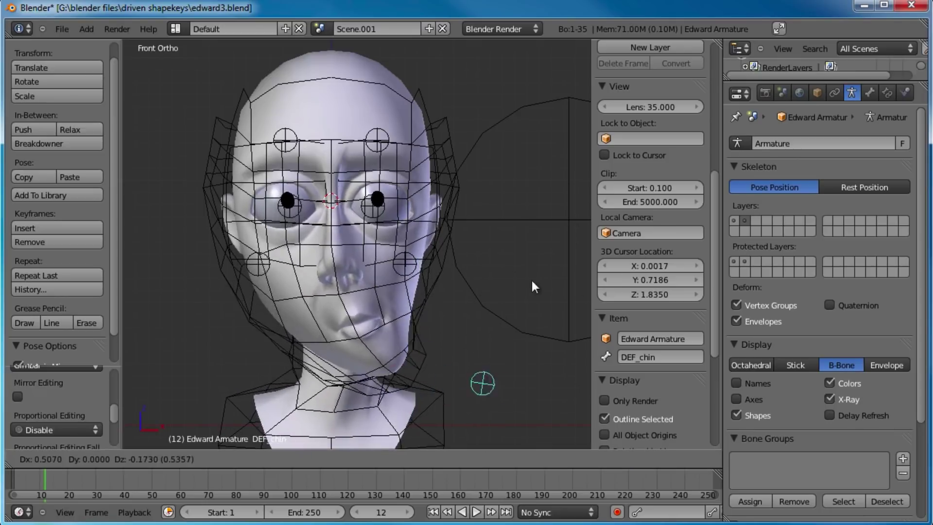
{"action": "left_click", "coordinate": [547, 287]}
- Pull DEF_cheek.L outward and up, and DEF_cheek.R outward and down
{"action": "right_click", "coordinate": [412, 264]}
{"action": "key", "text": "g"}
{"action": "left_click", "coordinate": [569, 161]}
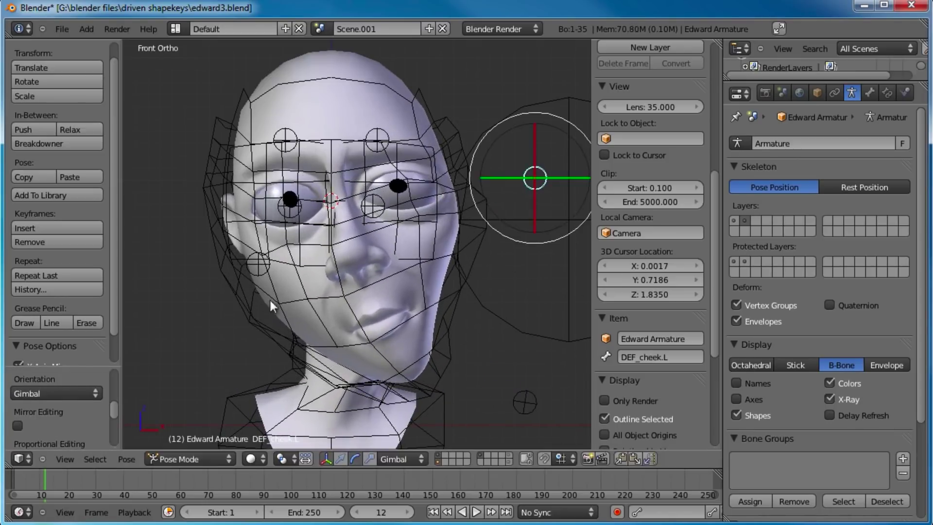
{"action": "right_click", "coordinate": [249, 266]}
{"action": "key", "text": "g"}
{"action": "left_click", "coordinate": [142, 328]}
- Raise both brow deform bones, pulling DEF_brow.L outward as well, to stretch the forehead
{"action": "right_click", "coordinate": [275, 132]}
{"action": "key", "text": "g"}
{"action": "left_click", "coordinate": [284, 72]}
{"action": "right_click", "coordinate": [386, 127]}
{"action": "key", "text": "g"}
{"action": "left_click", "coordinate": [459, 72]}
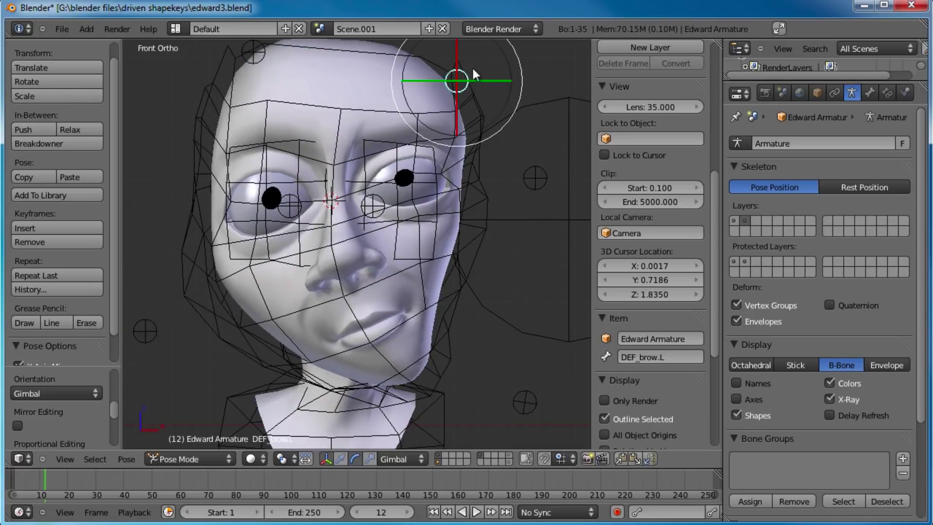
- Show the armature's first bone layer as well and test the chin control with cancelled moves
{"action": "left_click", "coordinate": [734, 221], "text": "shift"}
{"action": "right_click", "coordinate": [347, 346]}
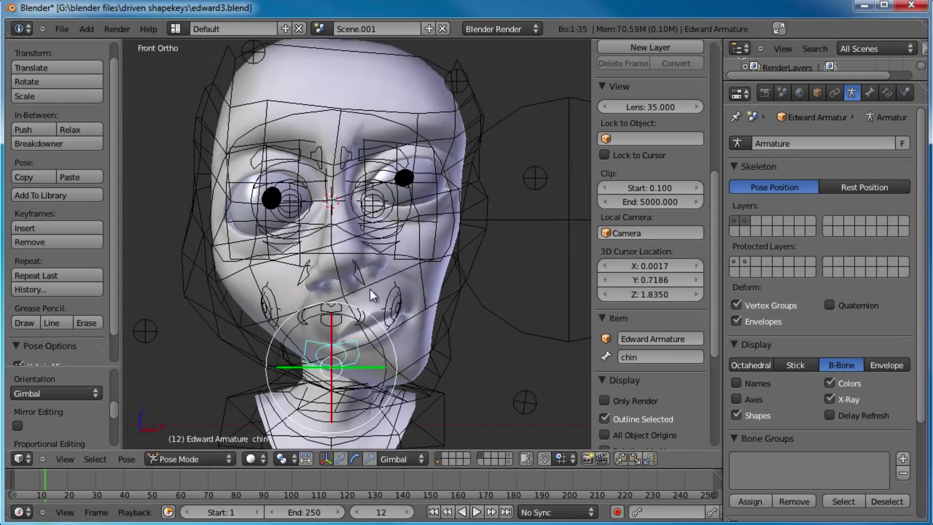
{"action": "key", "text": "g"}
{"action": "right_click", "coordinate": [368, 314]}
{"action": "middle_click_drag", "start_coordinate": [410, 276], "coordinate": [388, 278]}
{"action": "key", "text": "g"}
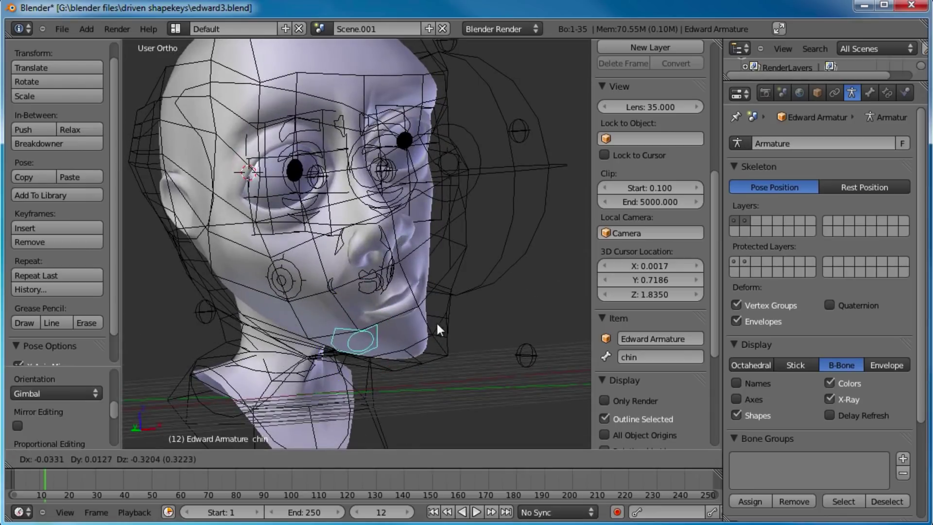
{"action": "key", "text": "Escape"}
- Raise mouthcorner.R and the opposite mouth corner control to make the face smile
{"action": "right_click", "coordinate": [323, 282]}
{"action": "key", "text": "g"}
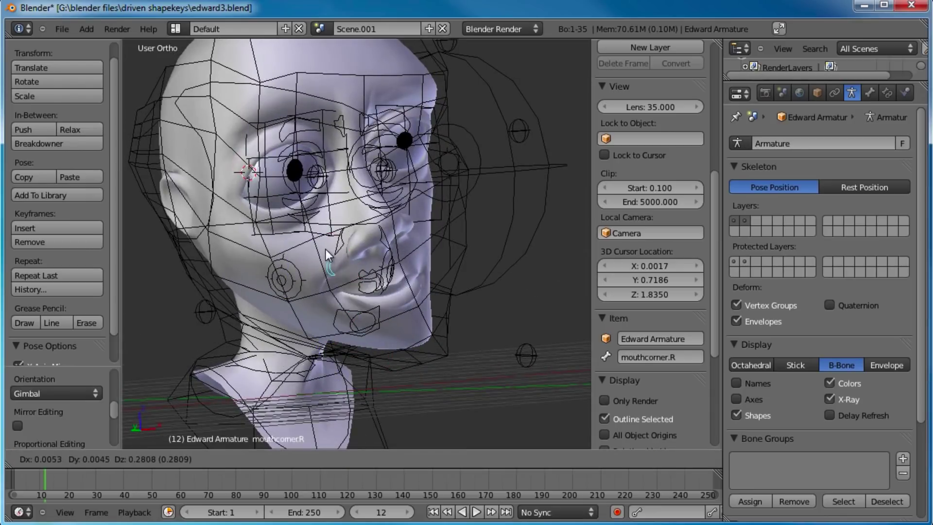
{"action": "left_click", "coordinate": [325, 248]}
{"action": "right_click", "coordinate": [387, 285]}
{"action": "key", "text": "g"}
{"action": "left_click", "coordinate": [390, 258]}
- Lower the bottomlip control and raise the top lip control to open the smile
{"action": "middle_click_drag", "start_coordinate": [438, 280], "coordinate": [403, 276]}
{"action": "key", "text": "g"}
{"action": "key", "text": "Escape"}
{"action": "right_click", "coordinate": [346, 275]}
{"action": "key", "text": "g"}
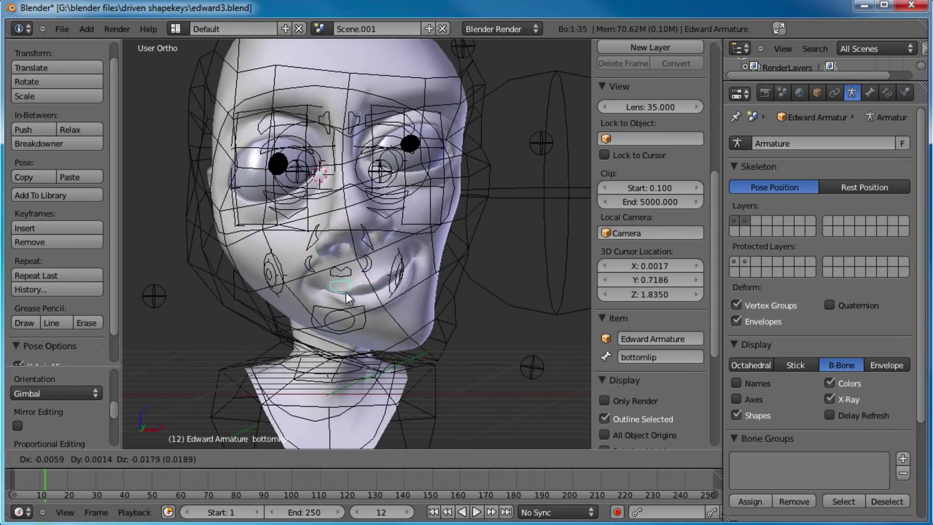
{"action": "left_click", "coordinate": [346, 287]}
{"action": "right_click", "coordinate": [347, 267]}
{"action": "key", "text": "g"}
{"action": "left_click", "coordinate": [346, 259]}
- Select the edward_deform cage and inspect its modifiers and its shape keys flattened and Basis
{"action": "middle_click_drag", "start_coordinate": [346, 259], "coordinate": [433, 277]}
{"action": "key", "text": "ctrl+Tab"}
{"action": "right_click", "coordinate": [427, 153]}
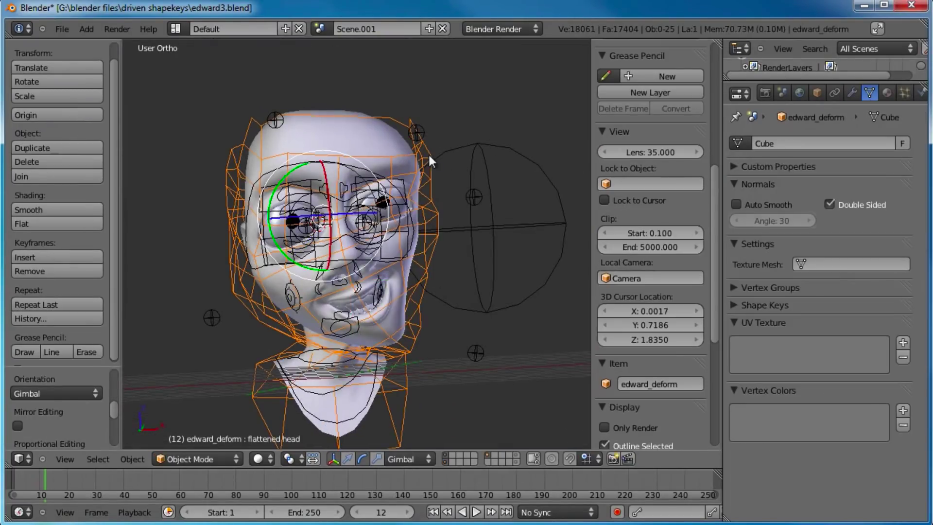
{"action": "left_click", "coordinate": [852, 92]}
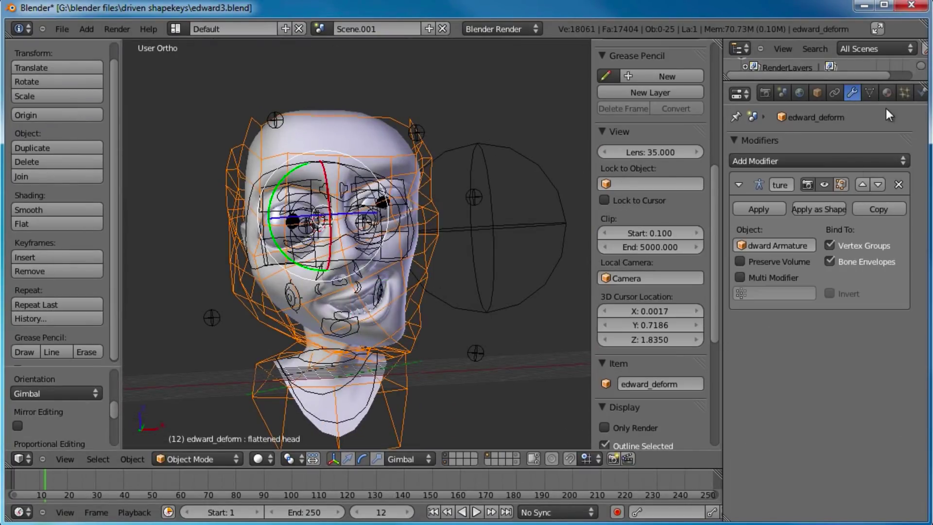
{"action": "left_click", "coordinate": [869, 93]}
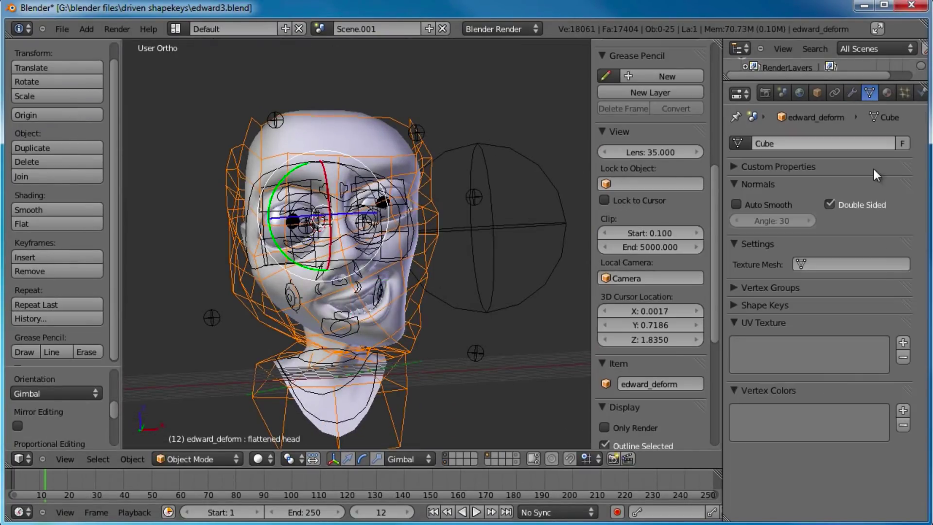
{"action": "left_click", "coordinate": [730, 303]}
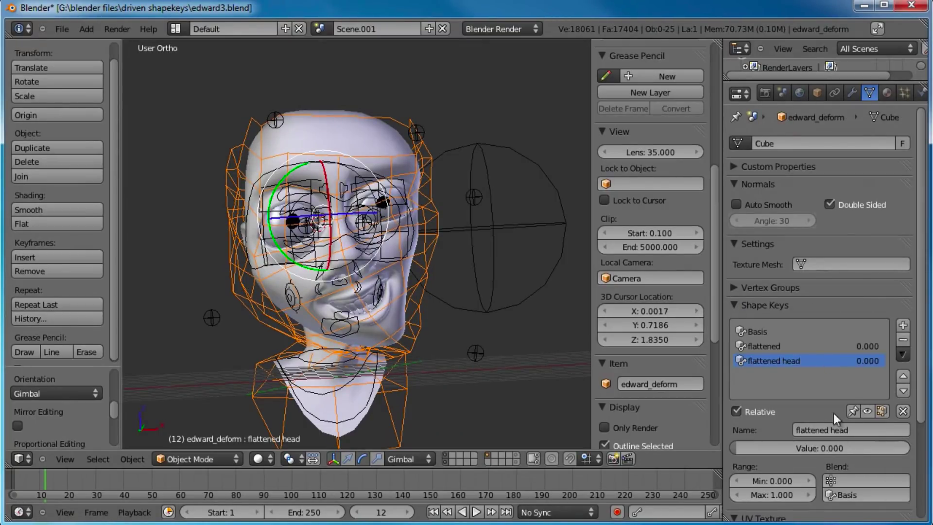
{"action": "left_click", "coordinate": [818, 346]}
{"action": "left_click", "coordinate": [806, 332]}
- Reposition the cheek, brow and chin deform bones from side views to reshape the head, including DEF_cheek.R and DEF_chin
{"action": "scroll", "coordinate": [449, 234], "scroll_direction": "up", "scroll_amount": 2}
{"action": "middle_click_drag", "start_coordinate": [448, 234], "coordinate": [258, 208]}
{"action": "right_click", "coordinate": [290, 271]}
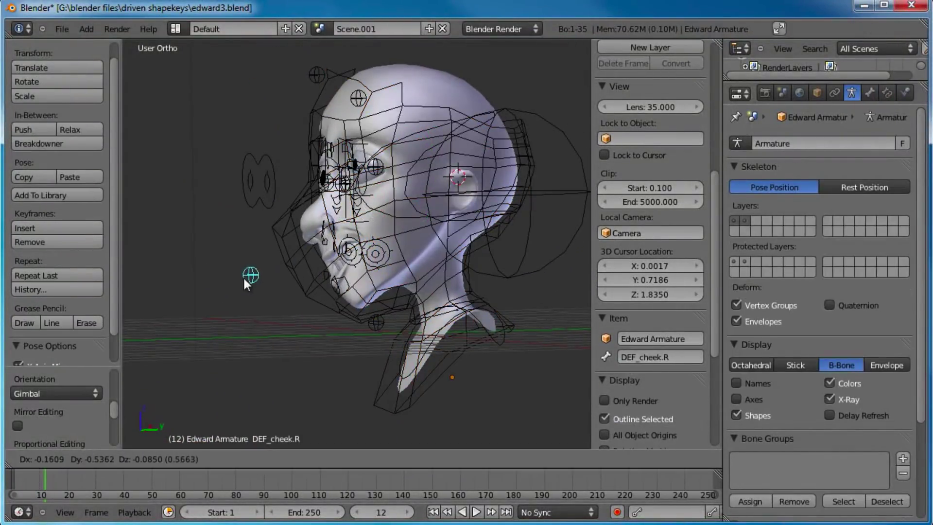
{"action": "middle_click_drag", "start_coordinate": [243, 276], "coordinate": [389, 229]}
{"action": "right_click", "coordinate": [505, 194]}
{"action": "middle_click_drag", "start_coordinate": [505, 194], "coordinate": [374, 279]}
{"action": "right_click", "coordinate": [394, 131]}
{"action": "middle_click_drag", "start_coordinate": [395, 130], "coordinate": [433, 311]}
{"action": "right_click", "coordinate": [415, 310]}
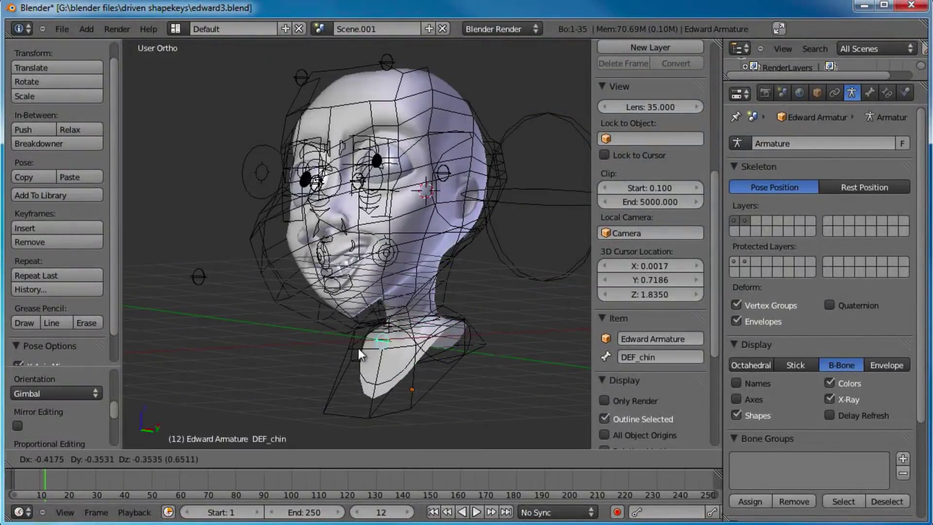
- Select the head bone and rotate it freely to turn the deformed head
{"action": "right_click", "coordinate": [431, 309]}
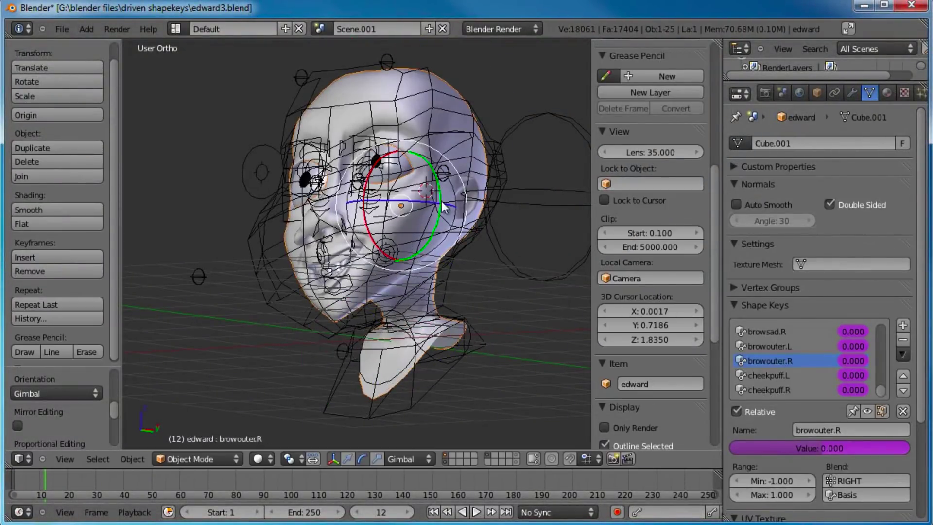
{"action": "right_click", "coordinate": [434, 305]}
{"action": "key", "text": "r"}
{"action": "key", "text": "r"}
{"action": "left_click", "coordinate": [475, 192]}
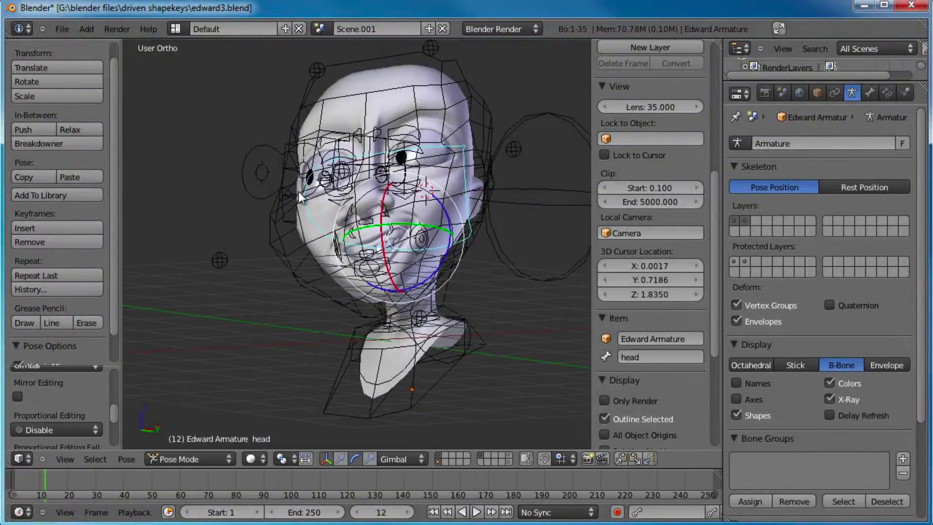
- Move the eye target control upward to change the gaze, and reposition one more facial control
{"action": "right_click_drag", "start_coordinate": [245, 171], "coordinate": [241, 136]}
{"action": "left_click", "coordinate": [241, 136]}
{"action": "middle_click_drag", "start_coordinate": [240, 136], "coordinate": [448, 246]}
{"action": "middle_click_drag", "start_coordinate": [355, 250], "coordinate": [391, 298]}
{"action": "right_click", "coordinate": [332, 269]}
{"action": "key", "text": "g"}
{"action": "left_click", "coordinate": [341, 297]}
{"action": "right_click", "coordinate": [318, 299]}
- Move the cheek deform bones on both sides to new positions on the turned head
{"action": "right_click", "coordinate": [277, 304]}
{"action": "key", "text": "g"}
{"action": "left_click", "coordinate": [386, 245]}
{"action": "right_click", "coordinate": [452, 258]}
{"action": "key", "text": "g"}
{"action": "left_click", "coordinate": [403, 161]}
- Move the chin deform bone twice, checking the jaw's shape from another angle
{"action": "right_click", "coordinate": [492, 333]}
{"action": "key", "text": "g"}
{"action": "left_click", "coordinate": [351, 378]}
{"action": "middle_click_drag", "start_coordinate": [448, 287], "coordinate": [387, 292]}
{"action": "scroll", "coordinate": [388, 291], "scroll_direction": "up", "scroll_amount": 2}
{"action": "key", "text": "g"}
{"action": "left_click", "coordinate": [532, 234]}
- Pull DEF_brow.R outward from the forehead to widen the upper head
{"action": "scroll", "coordinate": [482, 273], "scroll_direction": "down", "scroll_amount": 2}
{"action": "middle_click_drag", "start_coordinate": [482, 273], "coordinate": [457, 303], "text": "shift"}
{"action": "right_click", "coordinate": [260, 101]}
{"action": "key", "text": "g"}
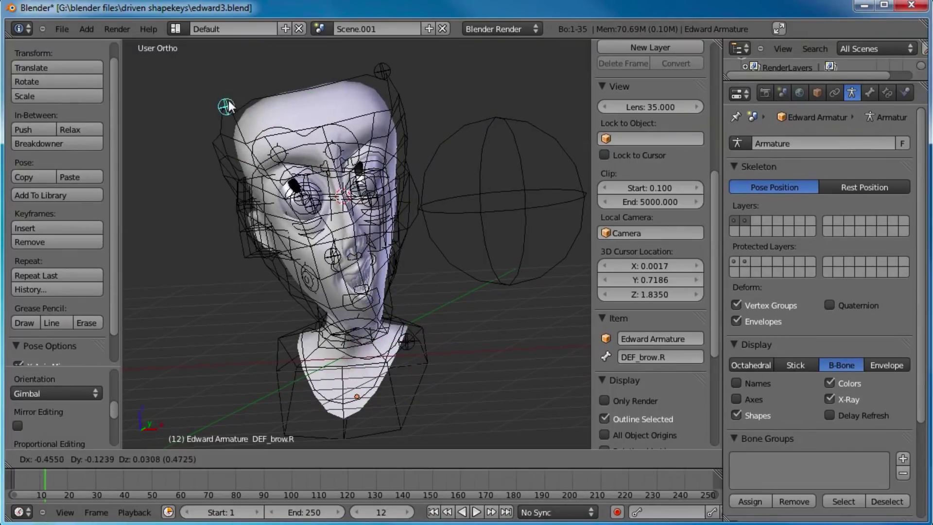
{"action": "left_click", "coordinate": [224, 105]}
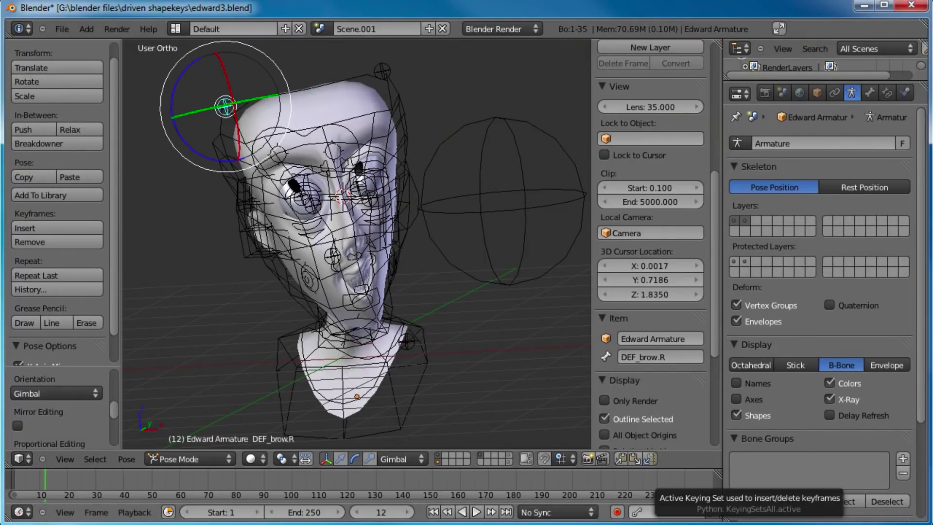